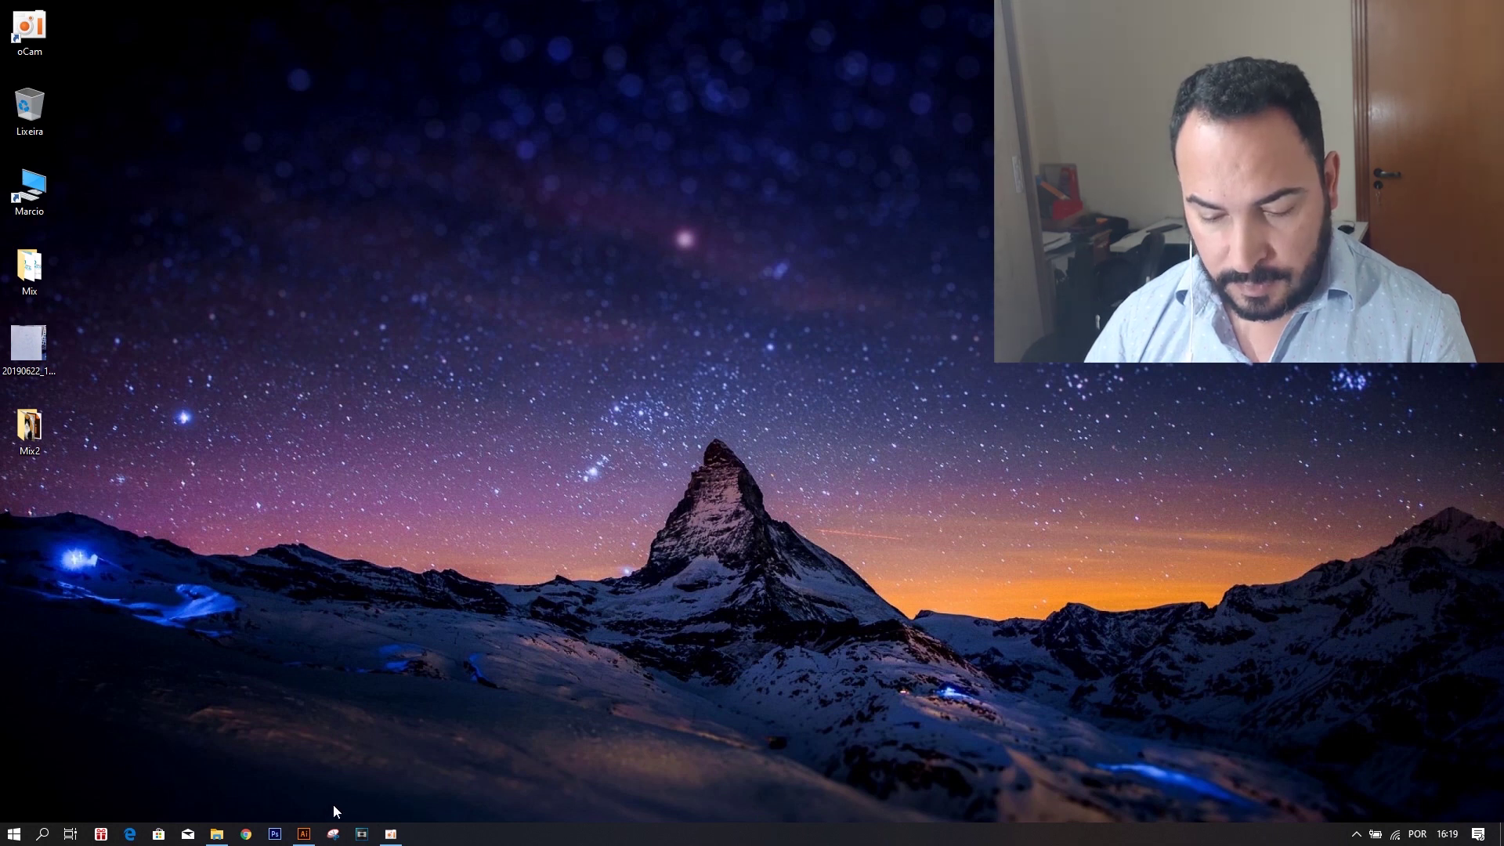
Bring Illustrator back, then add a test Layer 3 and delete it again.
left_click(303, 833)
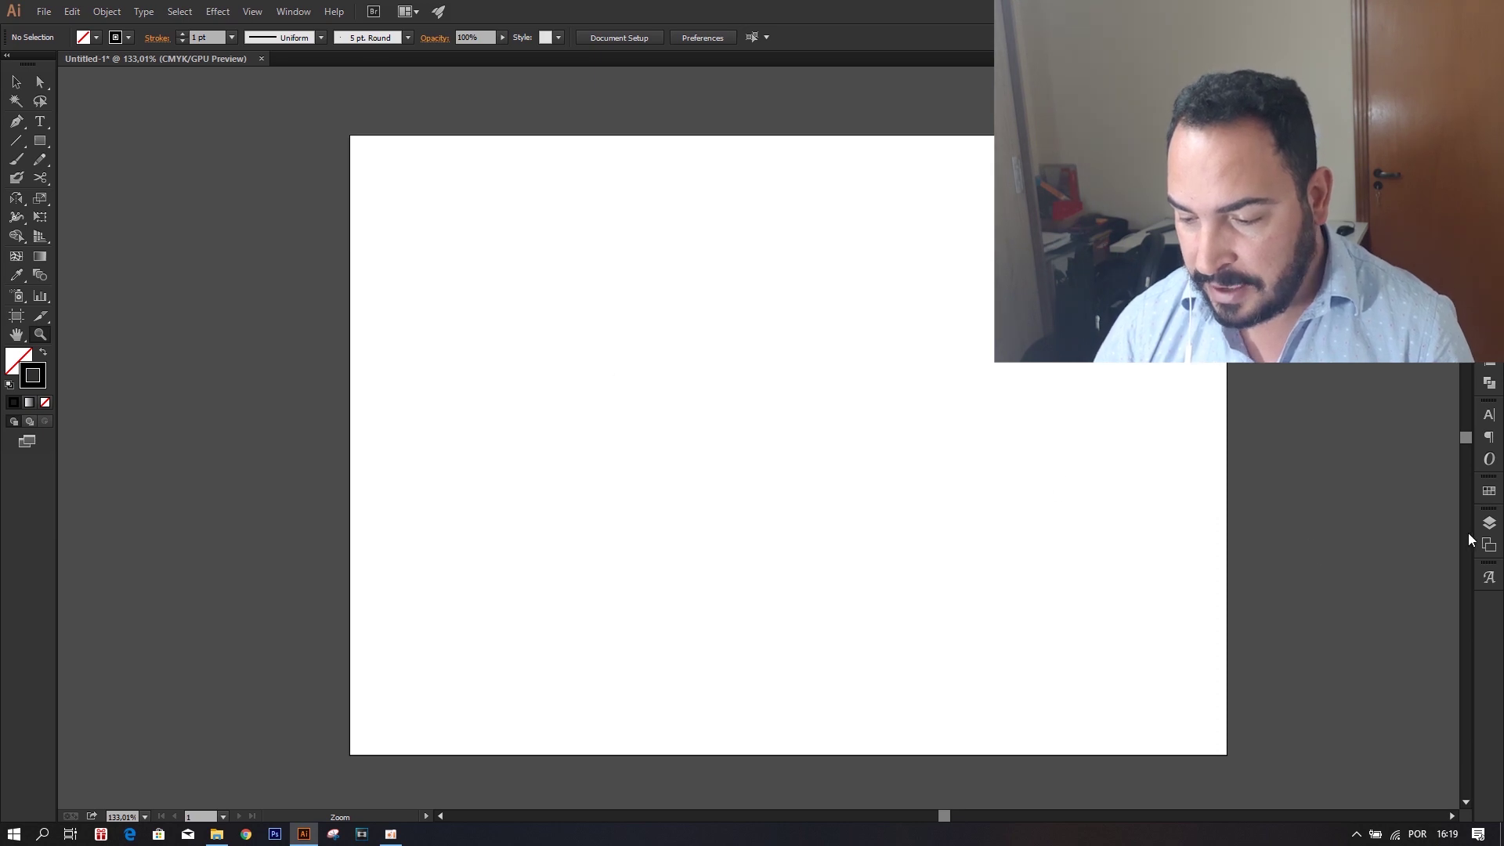
left_click(1491, 527)
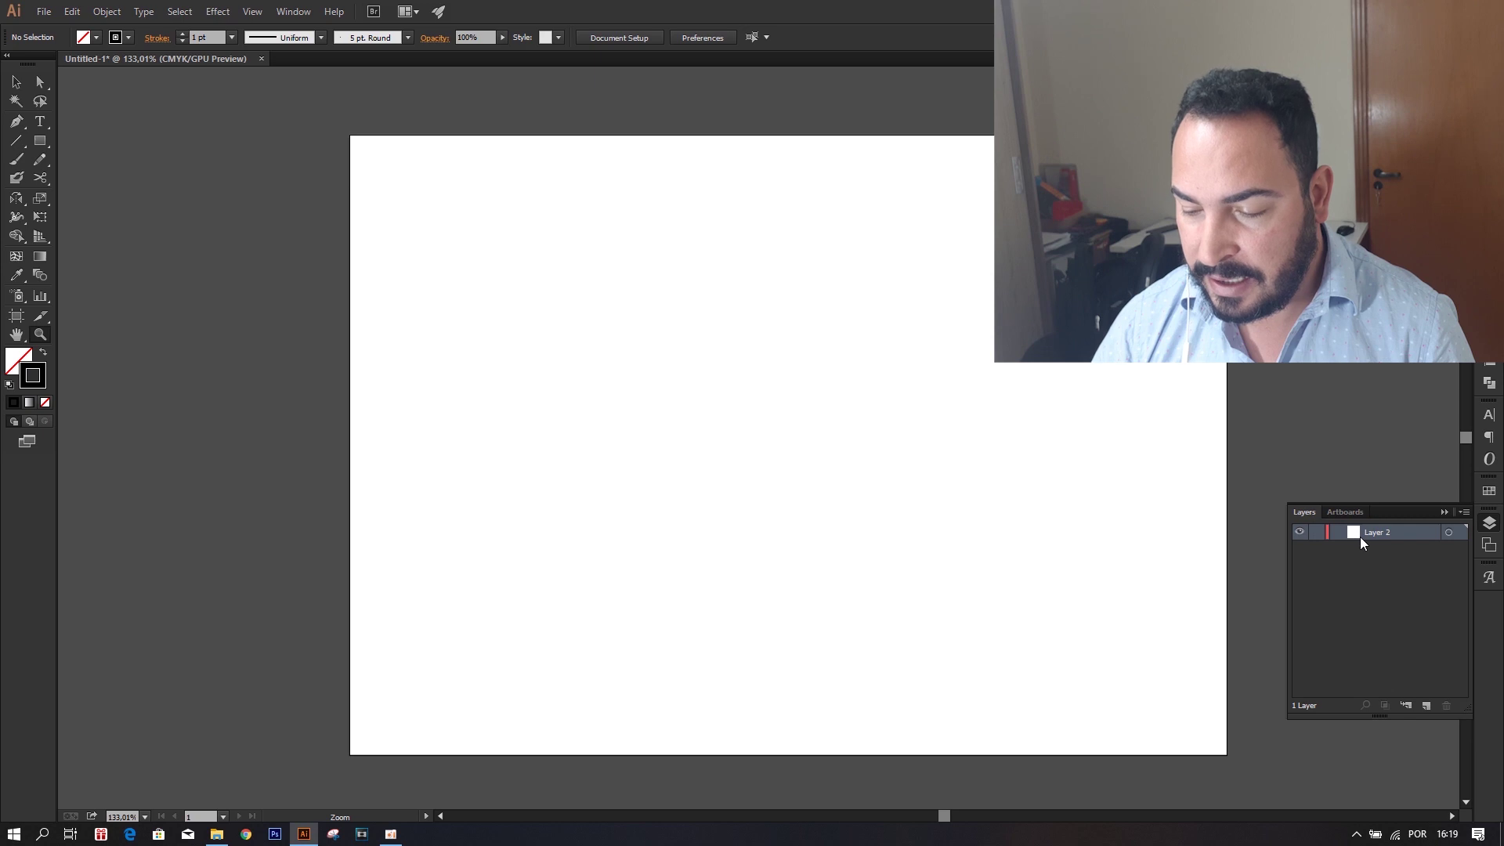
left_click(1427, 705)
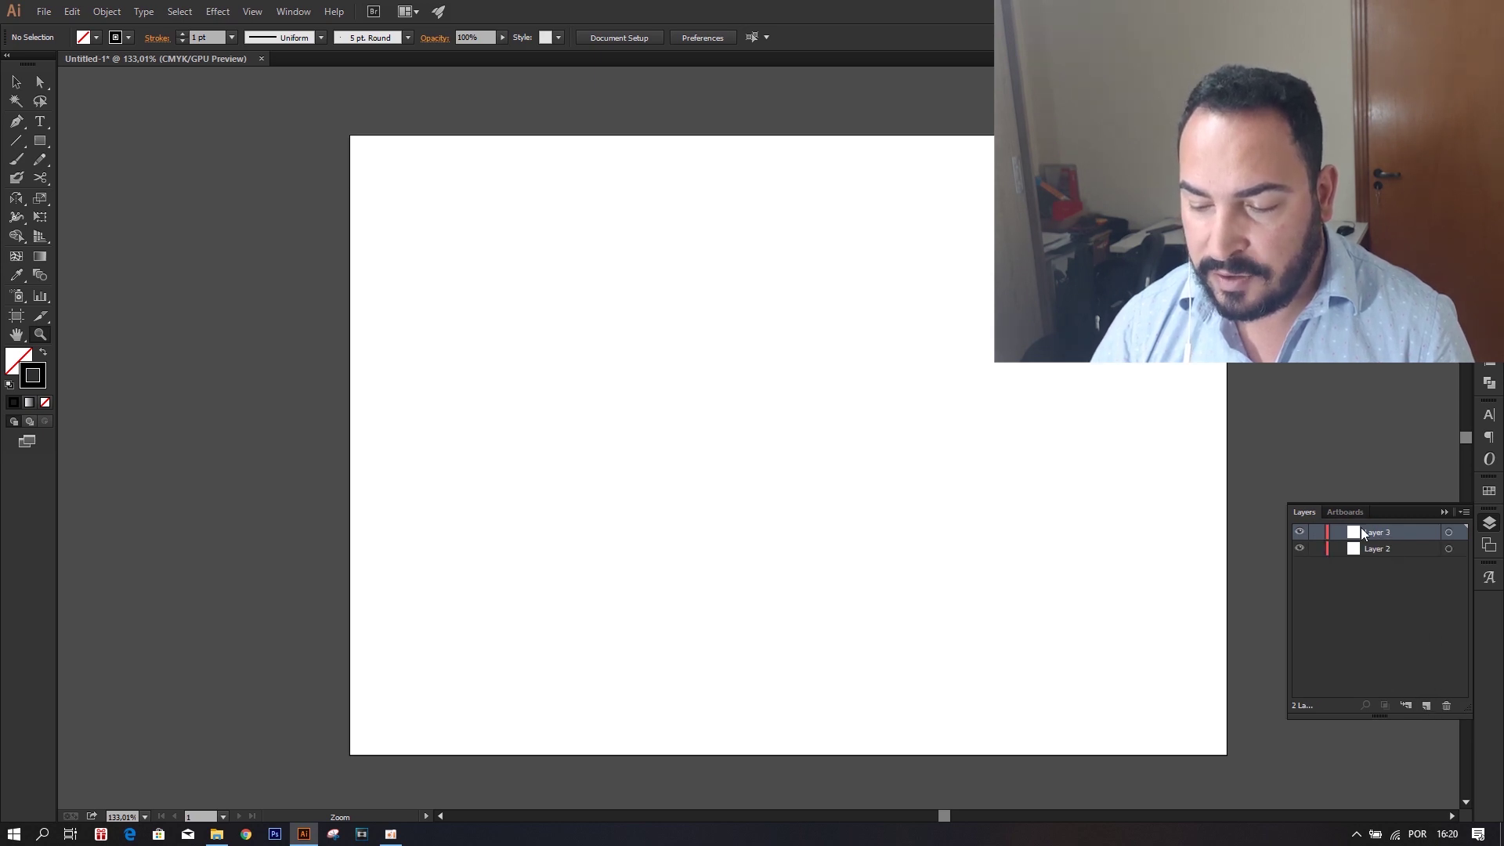
left_click(1378, 550)
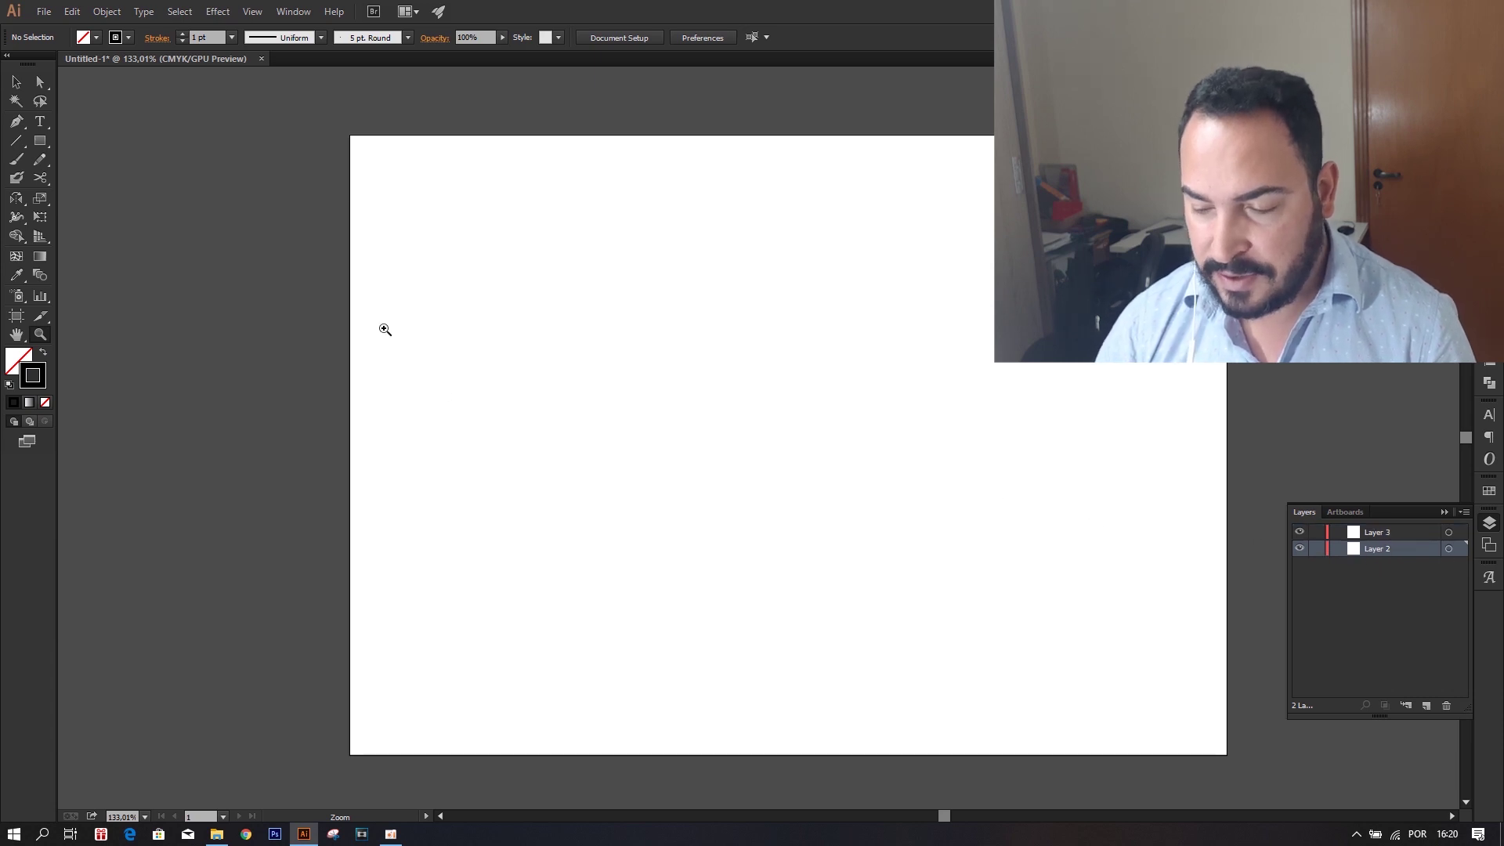
left_click(1387, 533)
left_click(1446, 706)
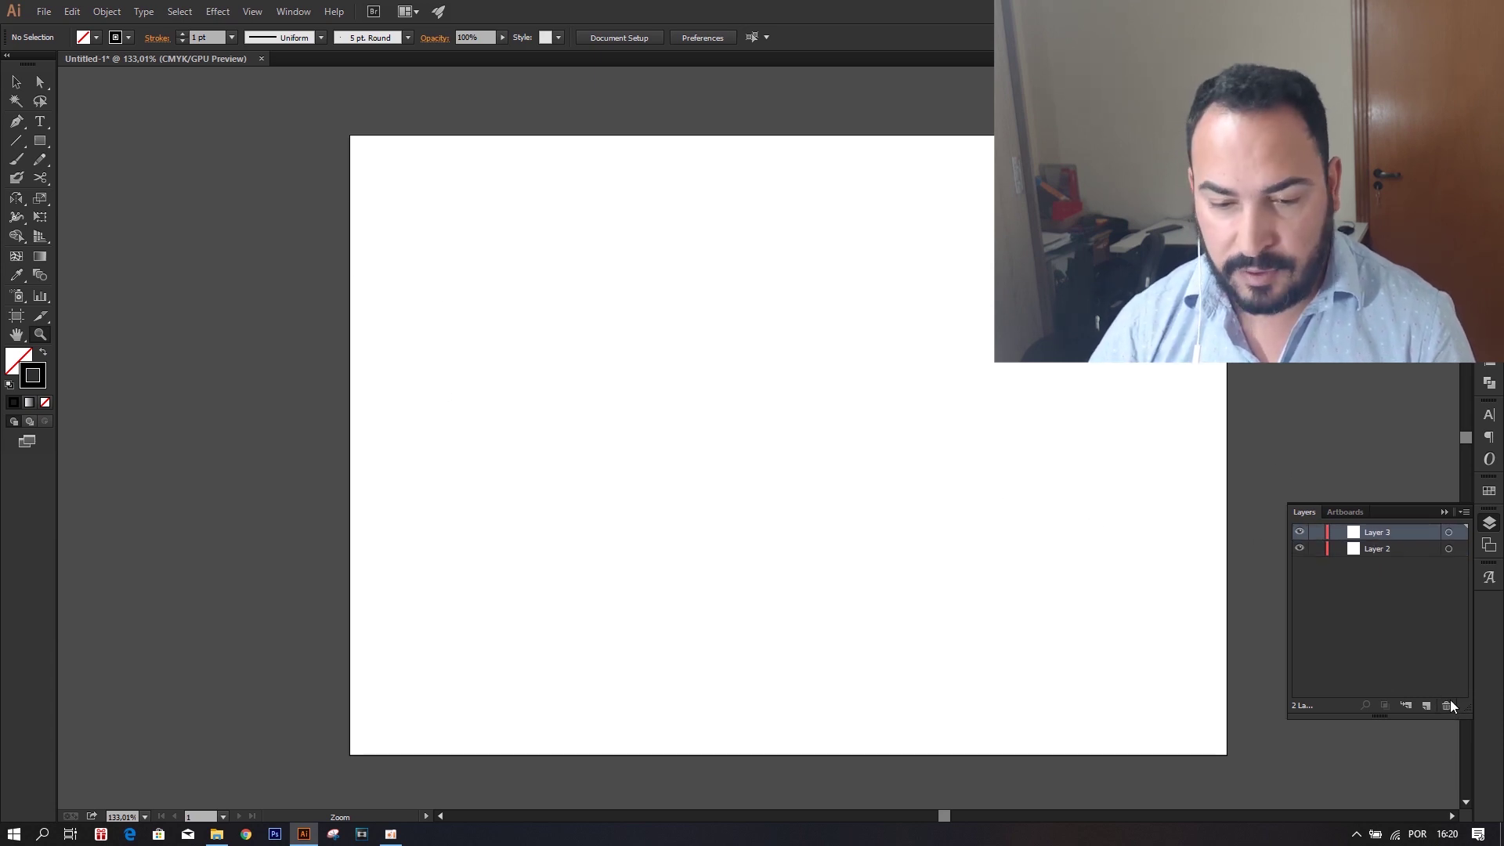
left_click(43, 11)
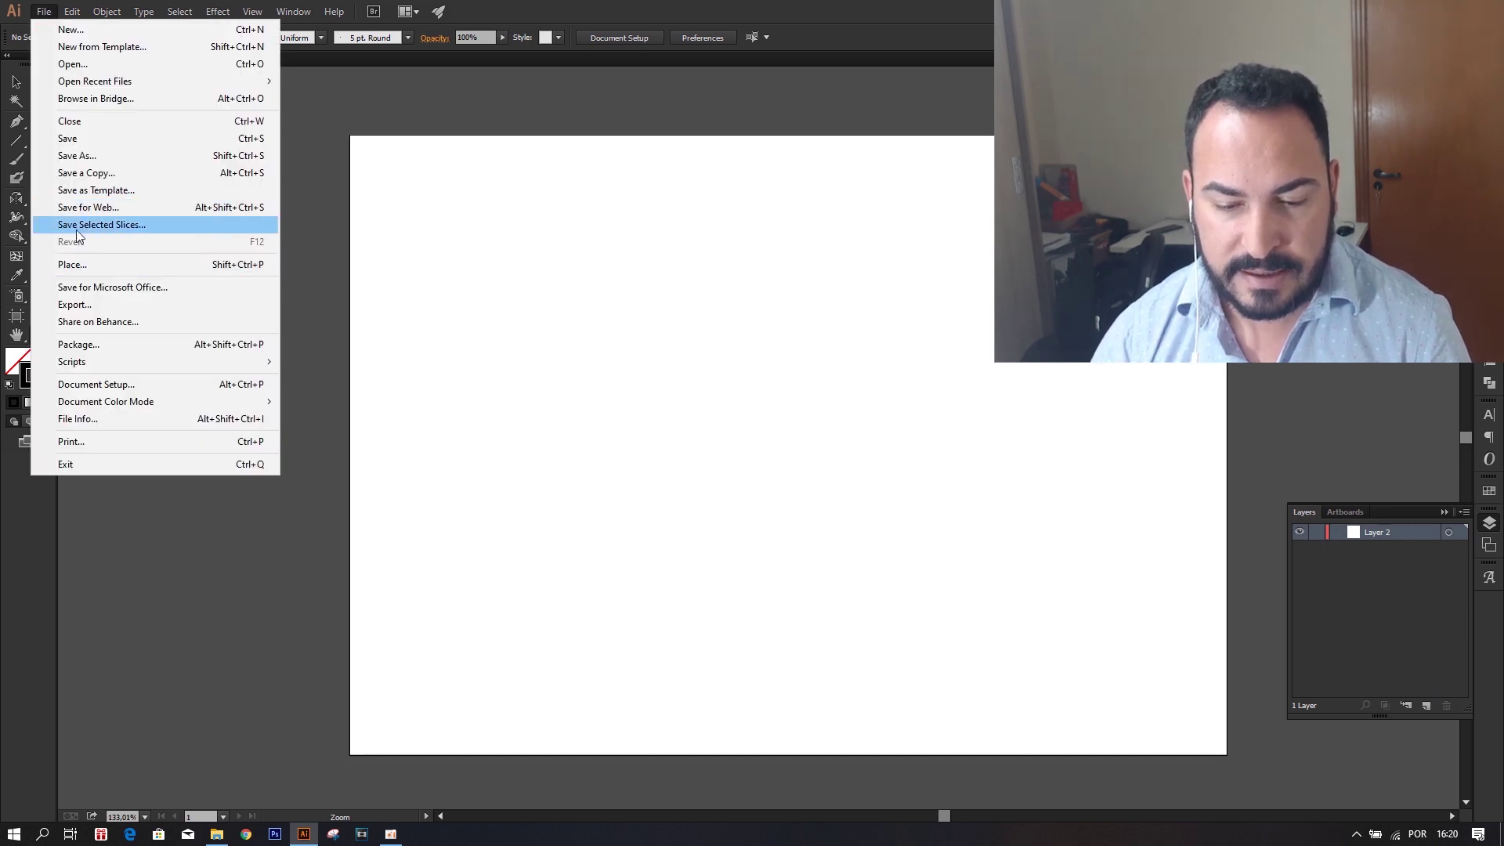
Place the sketch 20190622_133645.jpg sized across the artboard and move it into position.
left_click(72, 265)
left_click(353, 126)
left_click(636, 470)
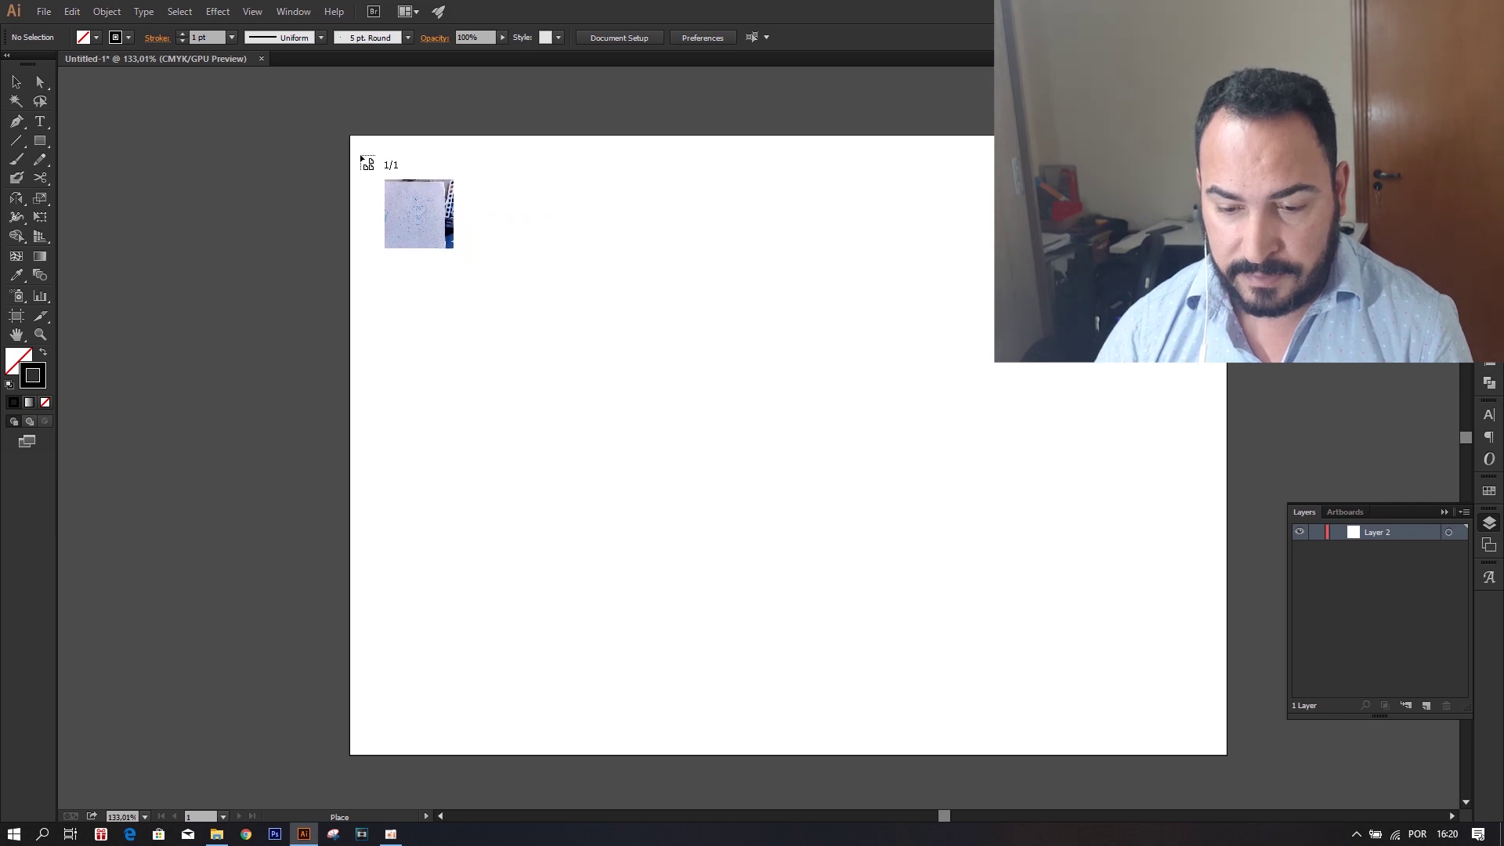
mouse_move(355, 137)
left_mouse_down()
mouse_move(618, 356)
mouse_move(1210, 771)
left_mouse_up()
key("z")
left_click_drag(762, 480, 120, 170)
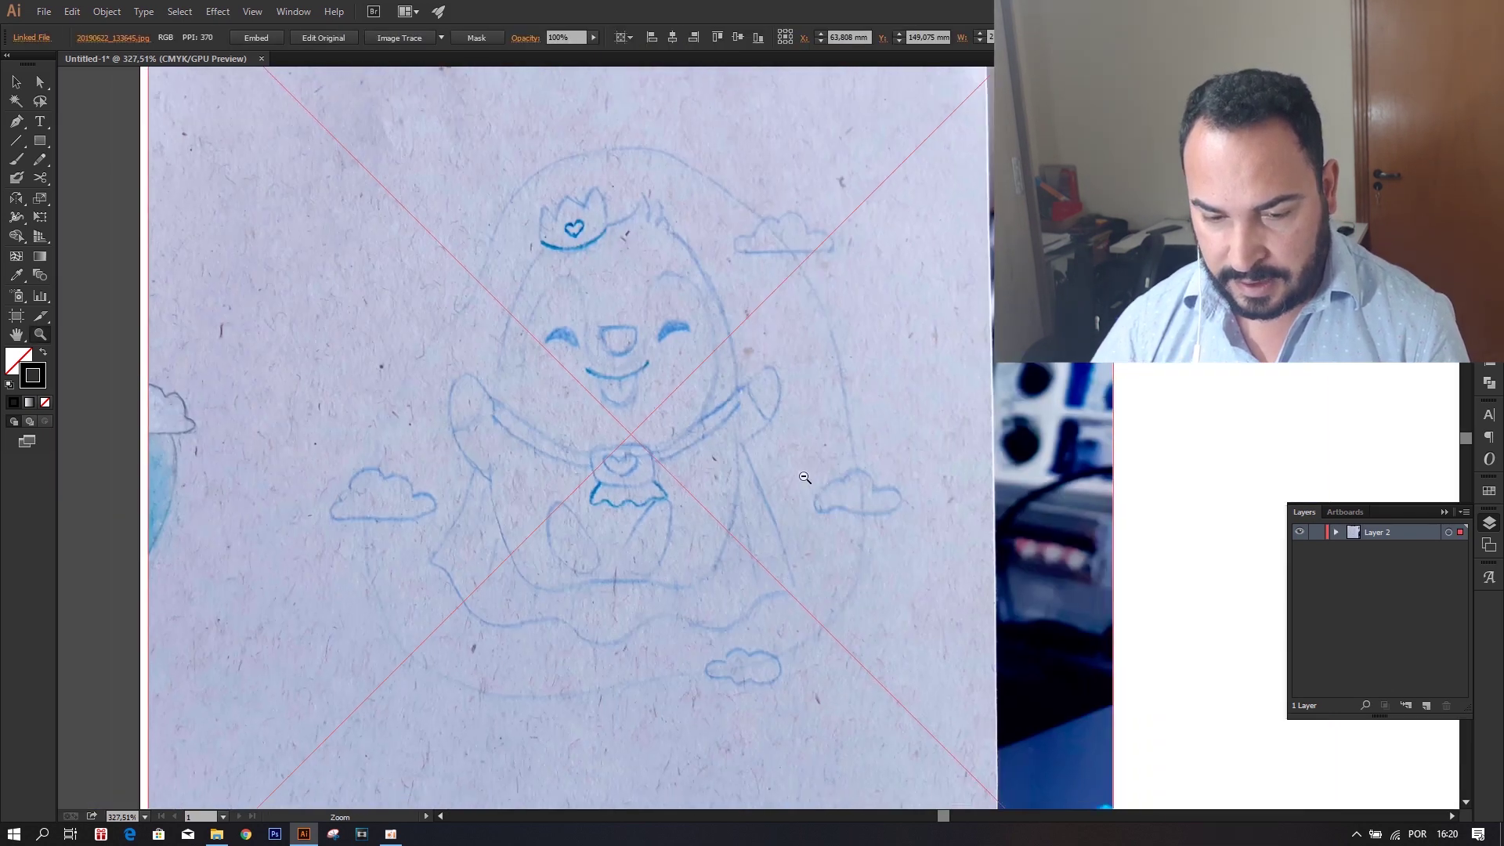
key("v")
left_click_drag(656, 361, 803, 360)
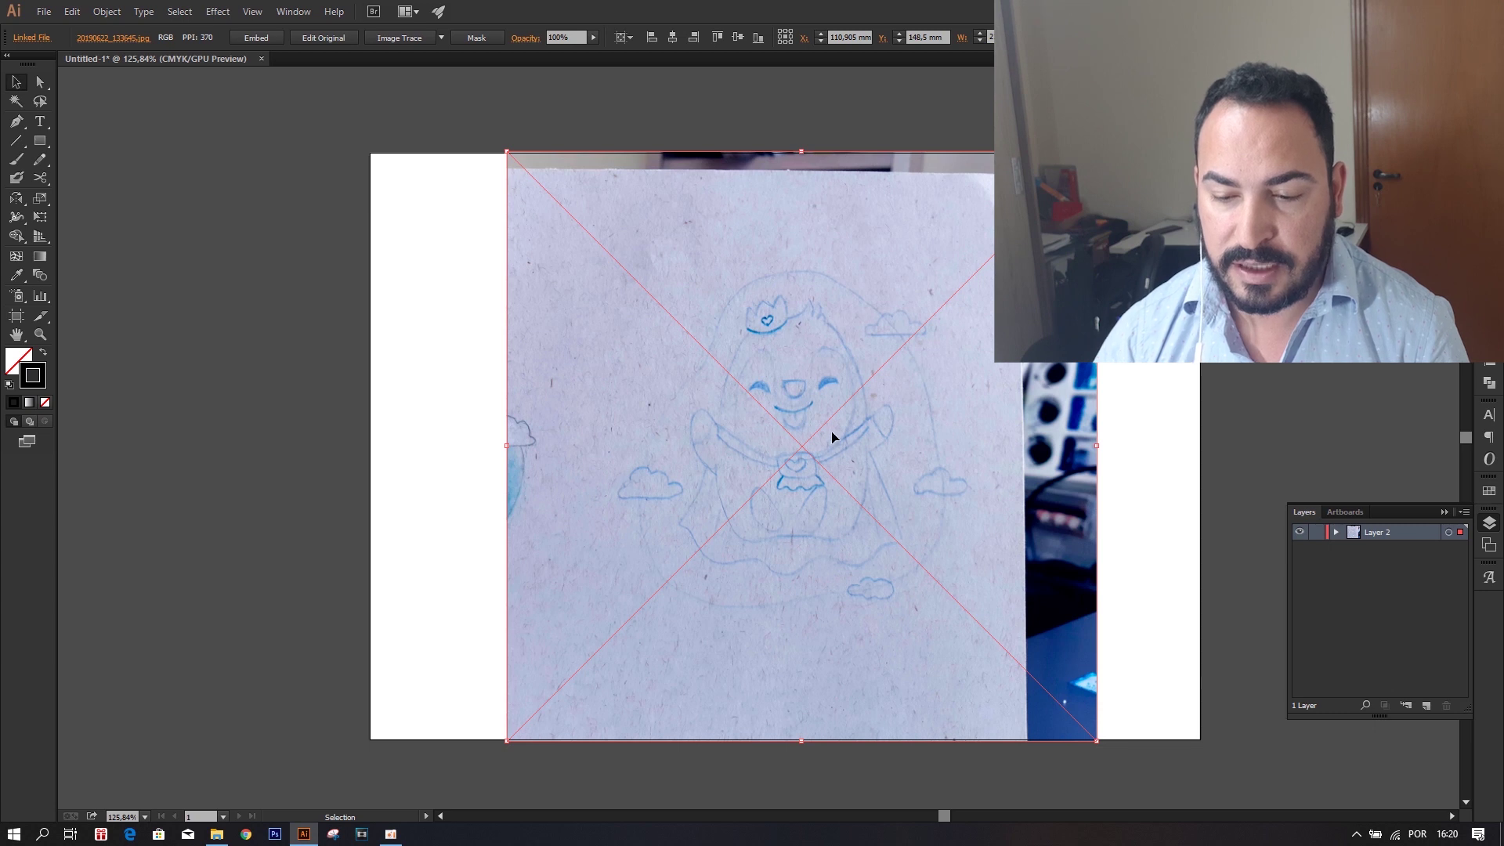
Fade the placed sketch to 65% opacity and add a new layer above it.
left_click(594, 37)
left_click_drag(595, 52, 576, 54)
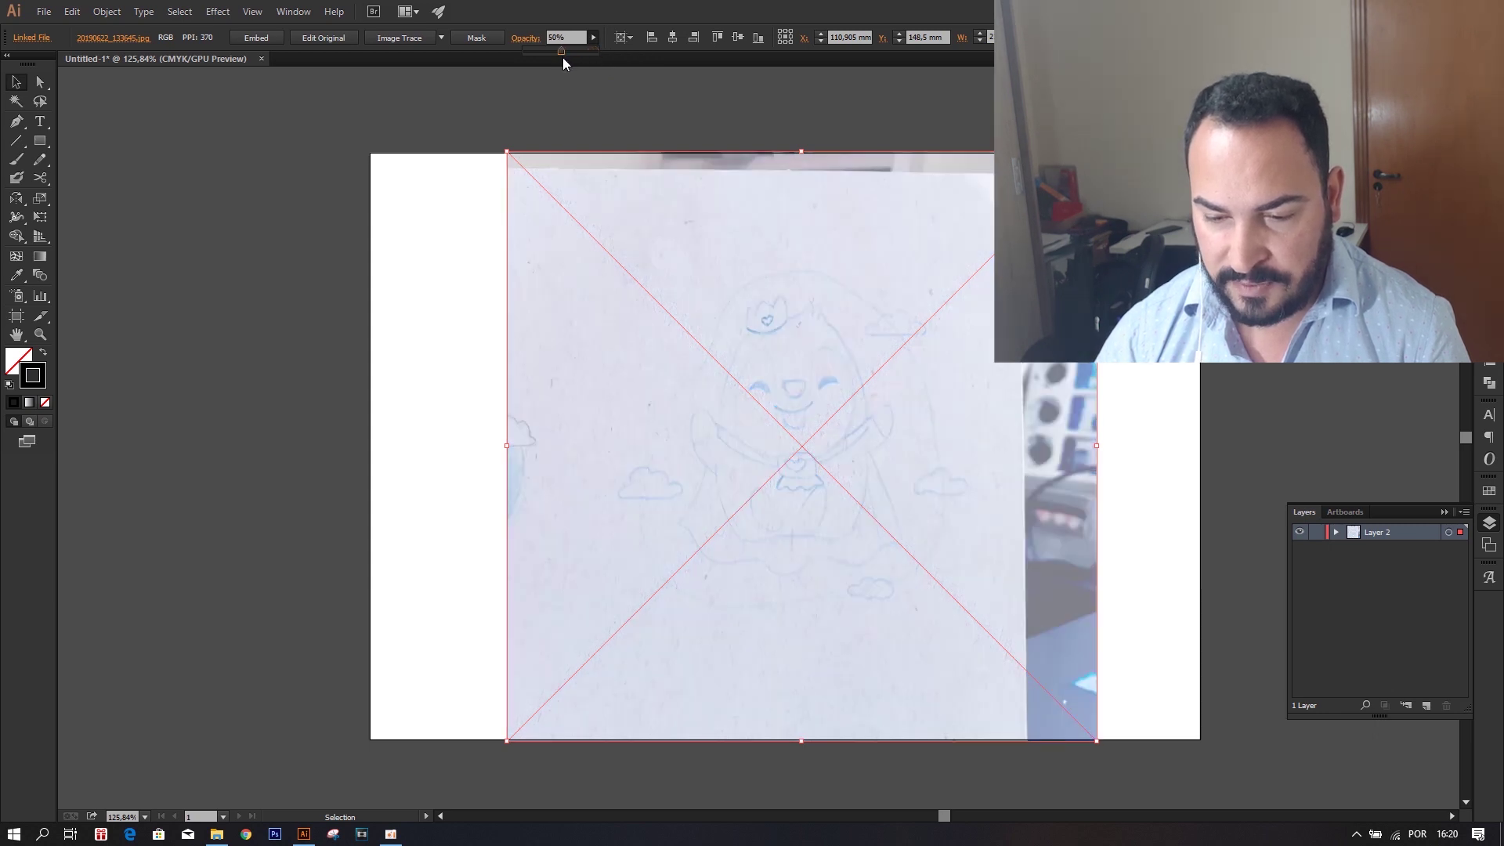
left_click_drag(566, 50, 571, 50)
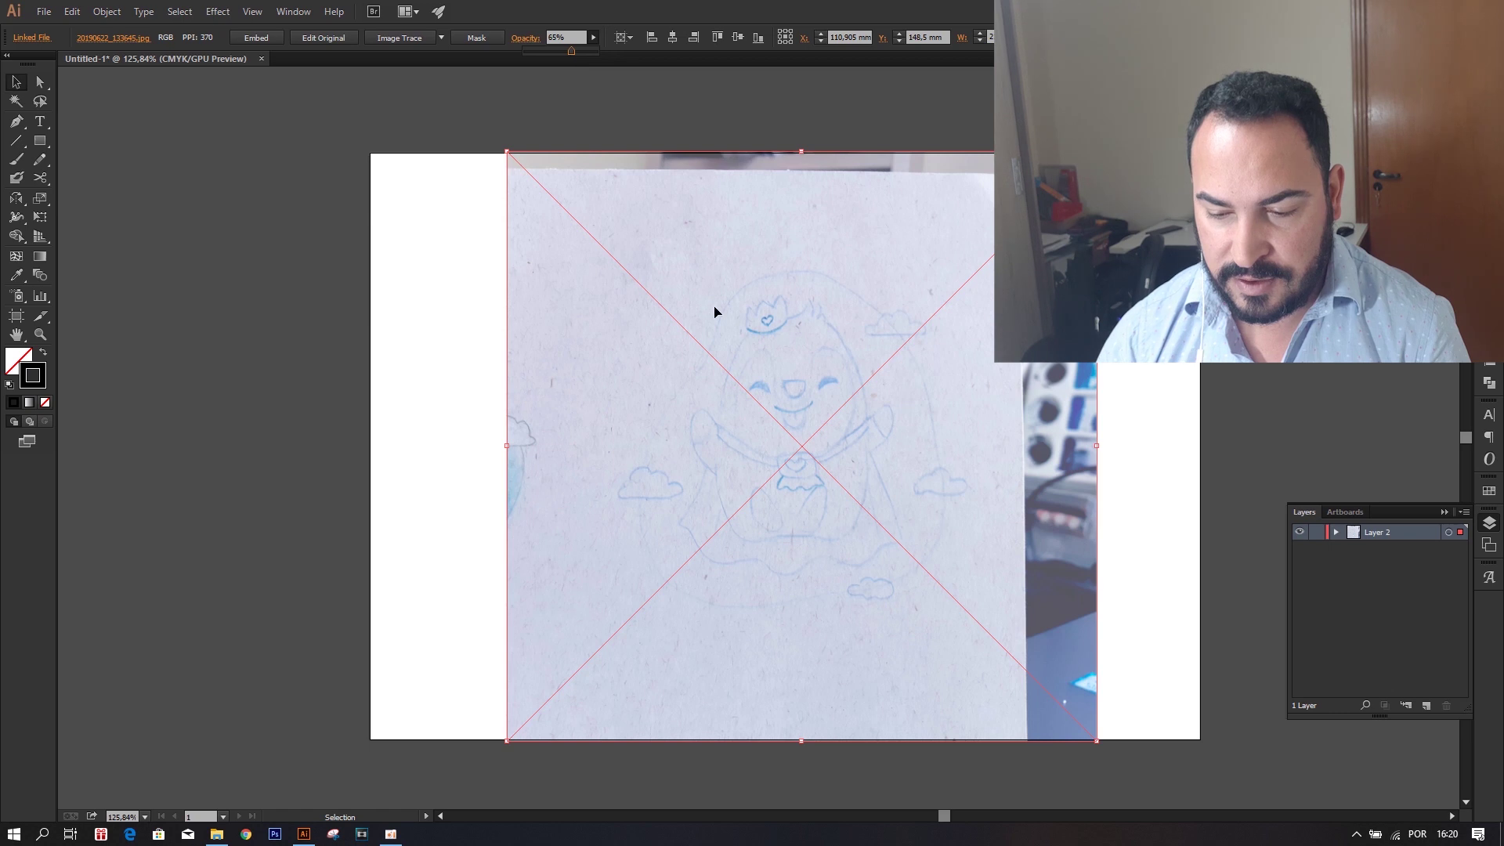
left_click(1425, 704)
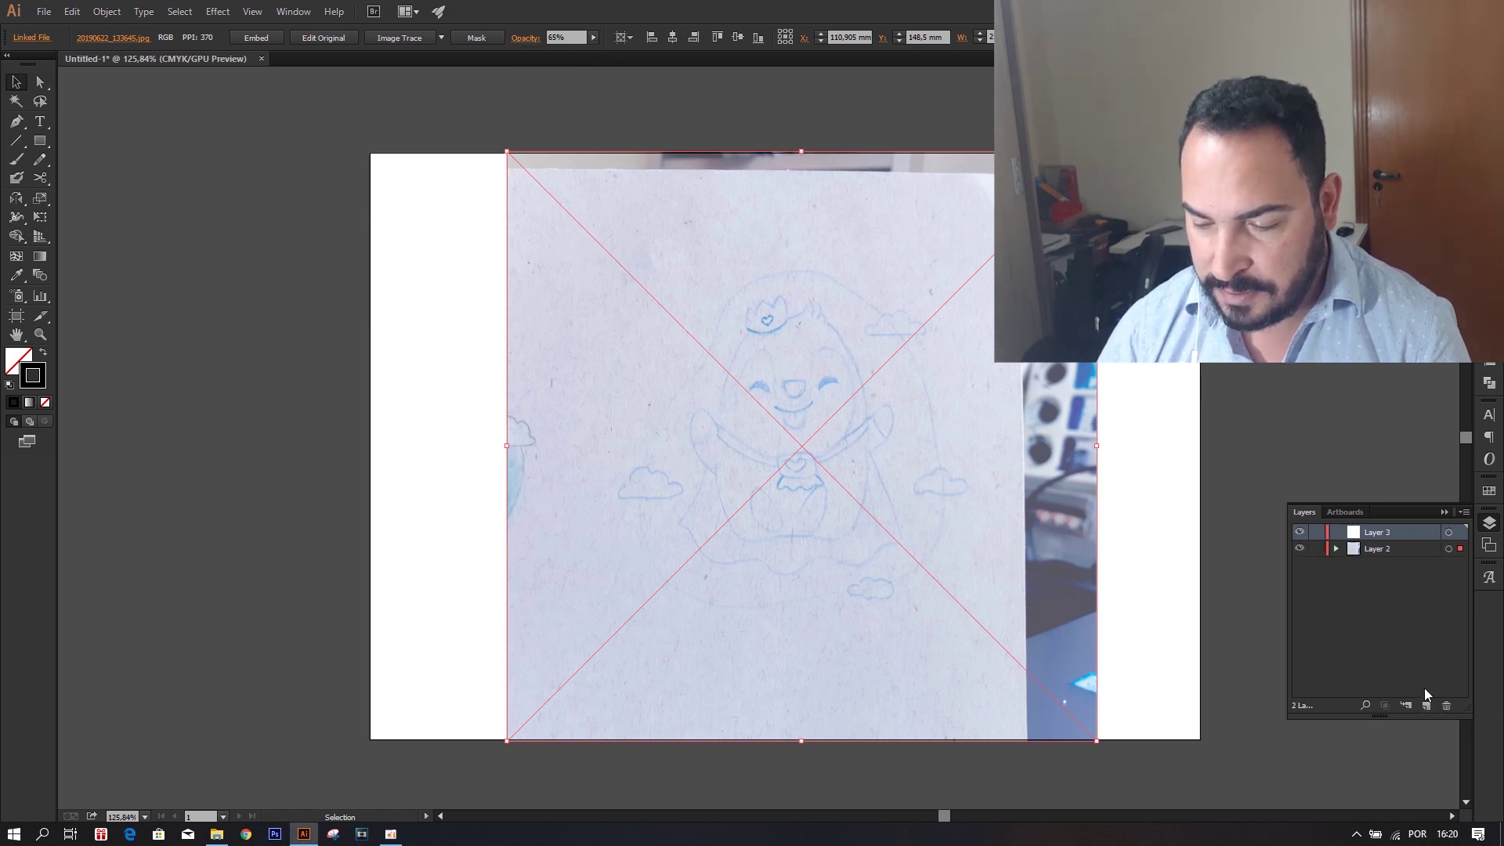
Lock Layer 2 holding the sketch and make Layer 3 the active drawing layer.
left_click(1351, 550)
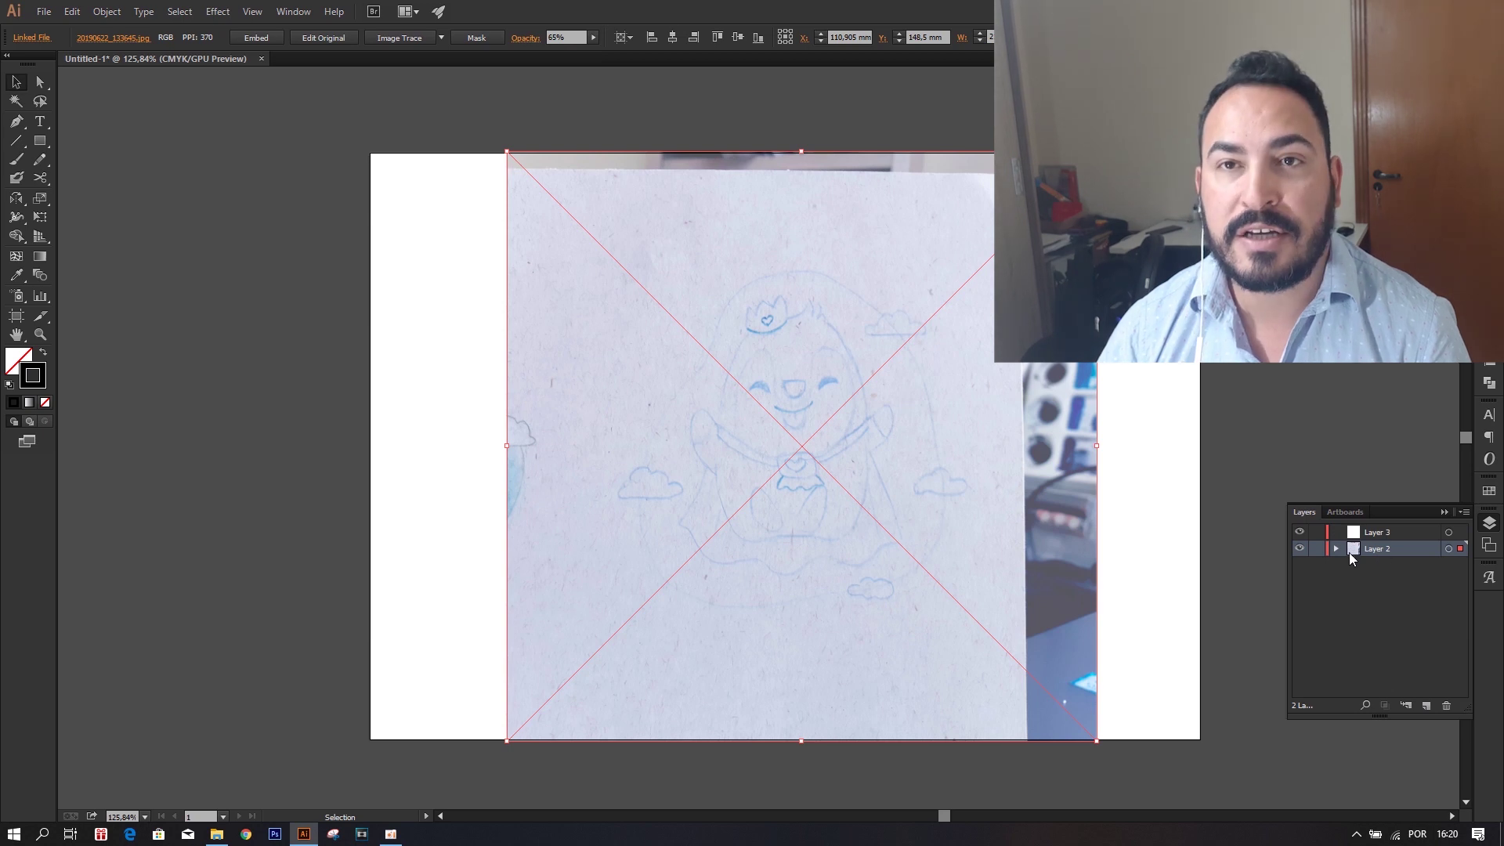
left_click(1316, 550)
left_click(1371, 533)
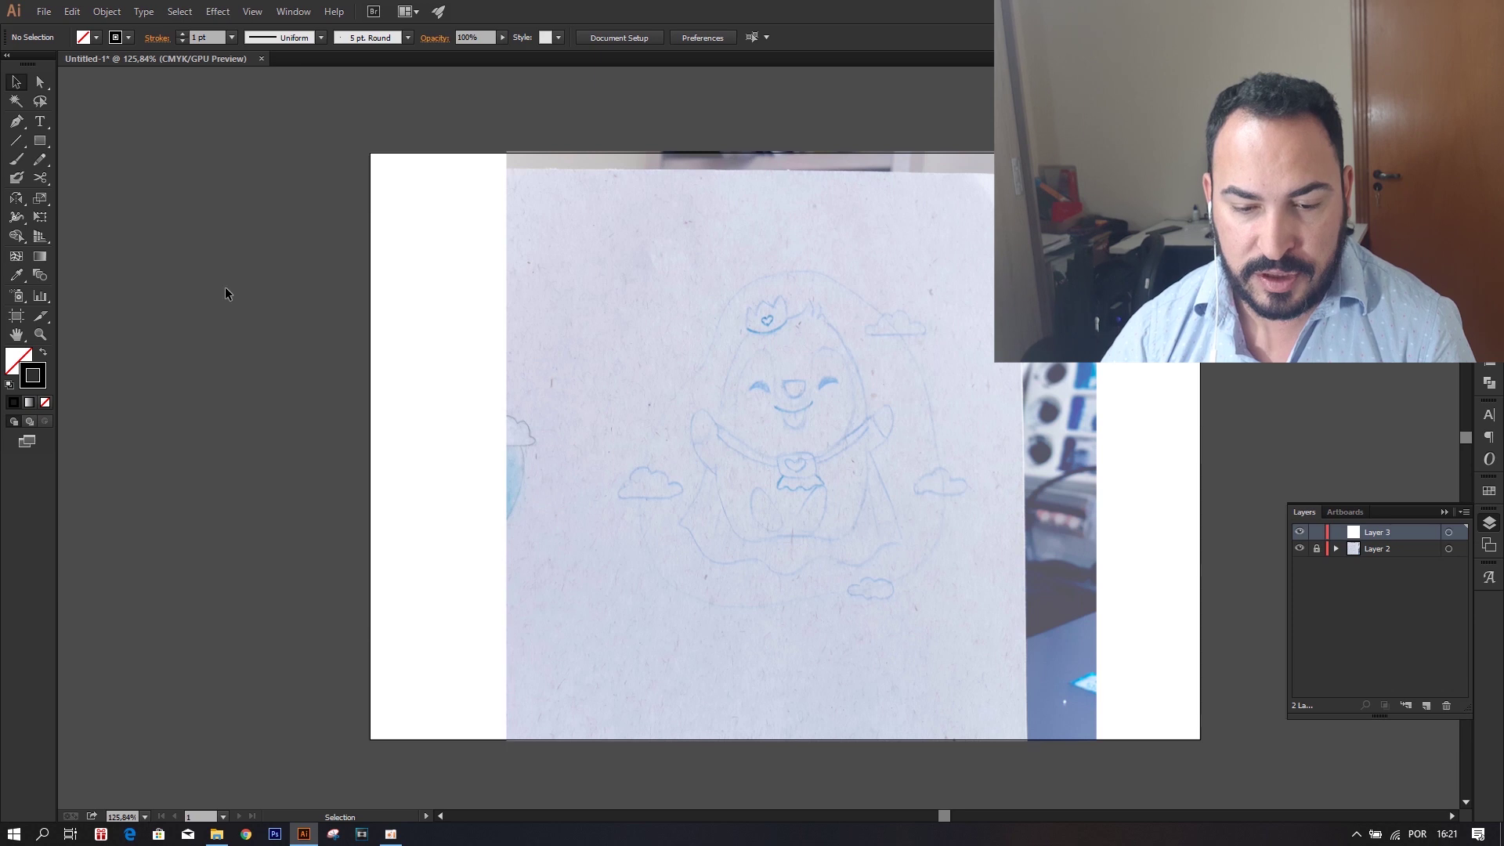
left_click(17, 161)
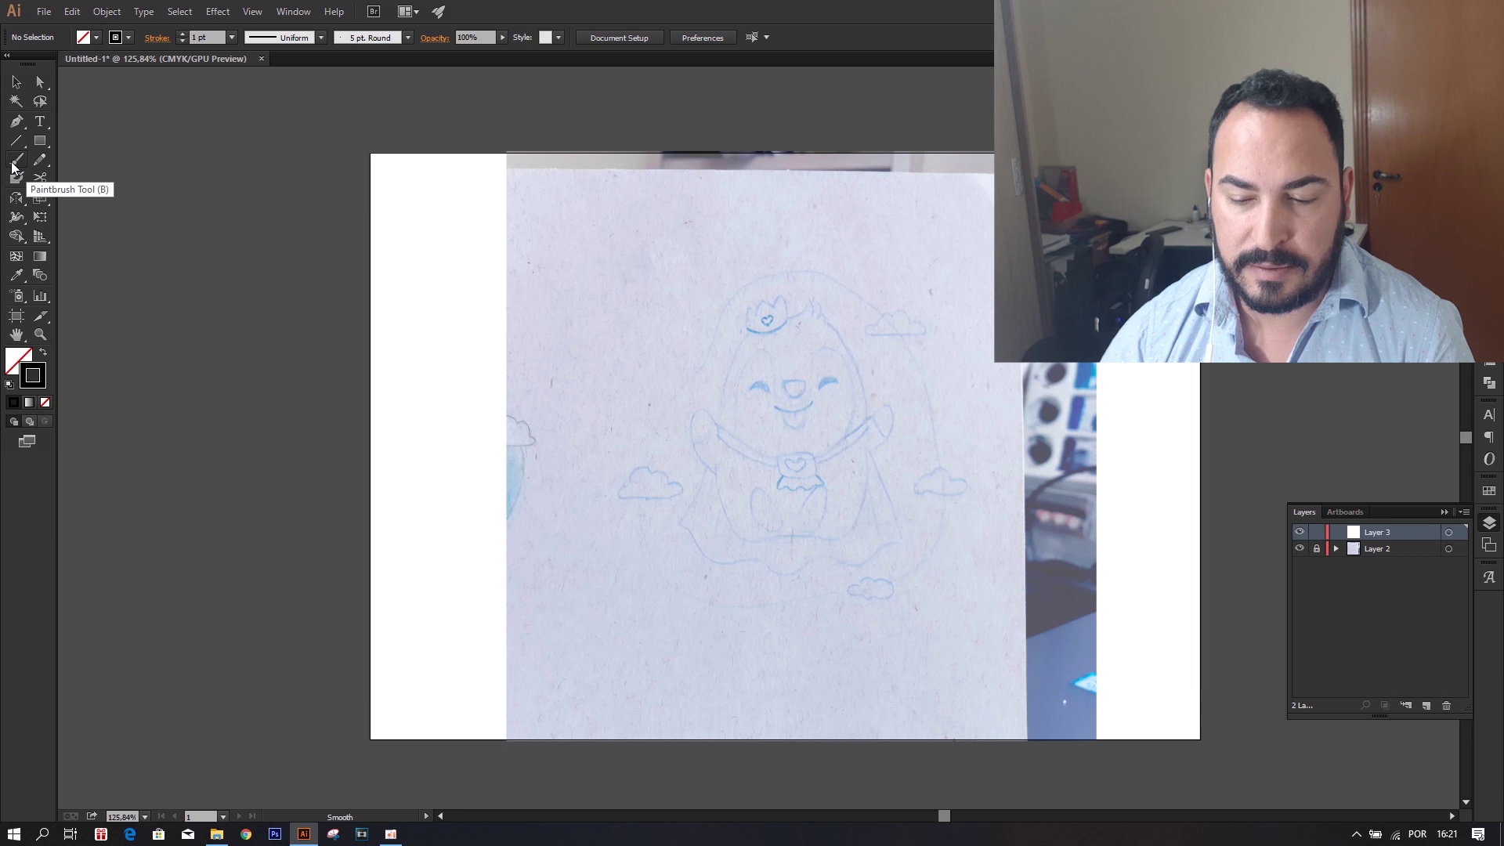
Paint a wavy Paintbrush stroke above the crown and inspect it.
left_click(16, 161)
key("z")
left_click(725, 341)
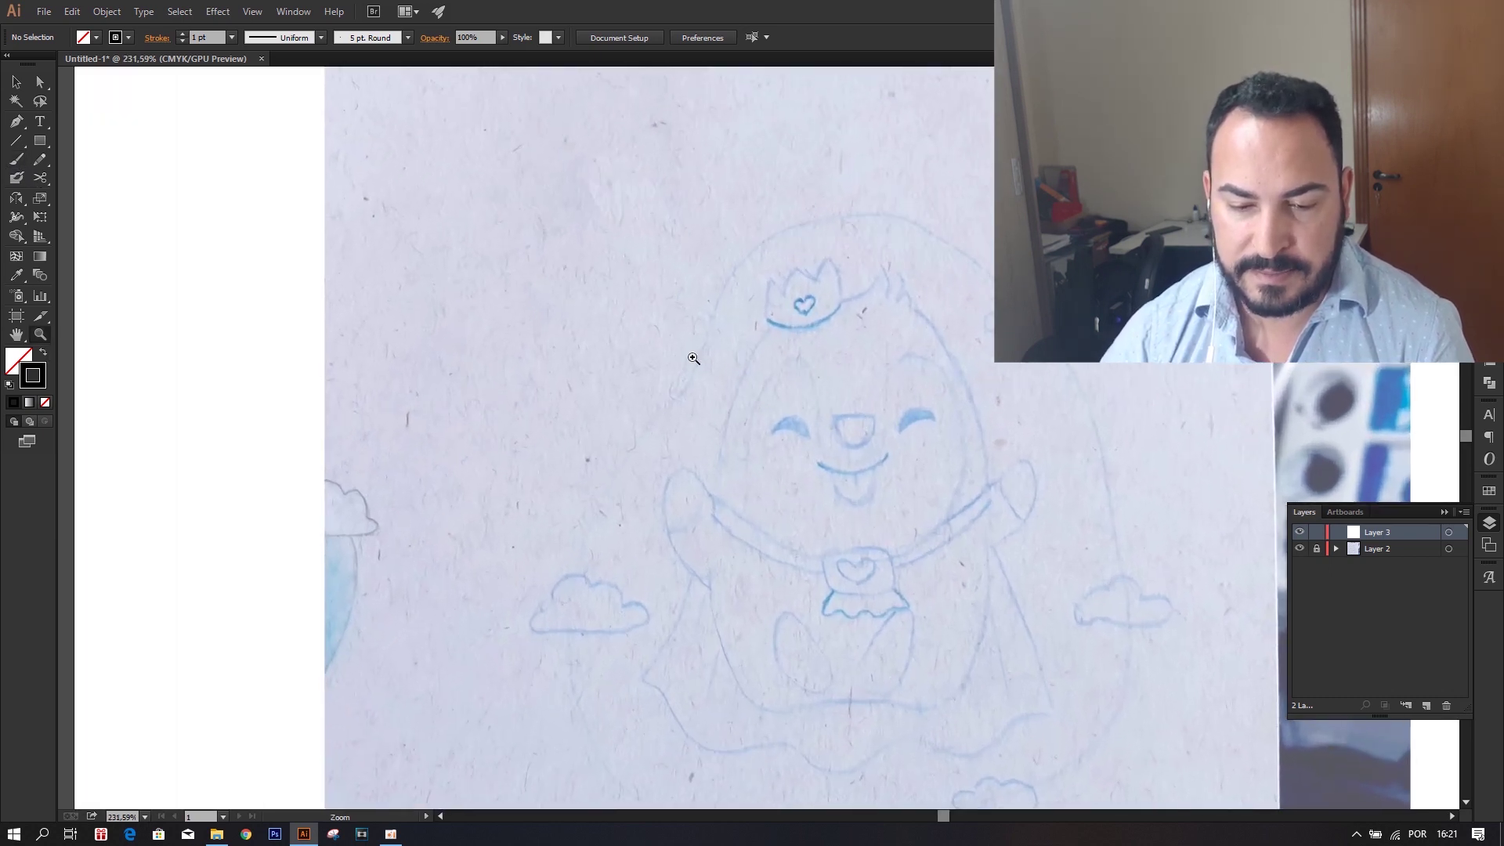
key("b")
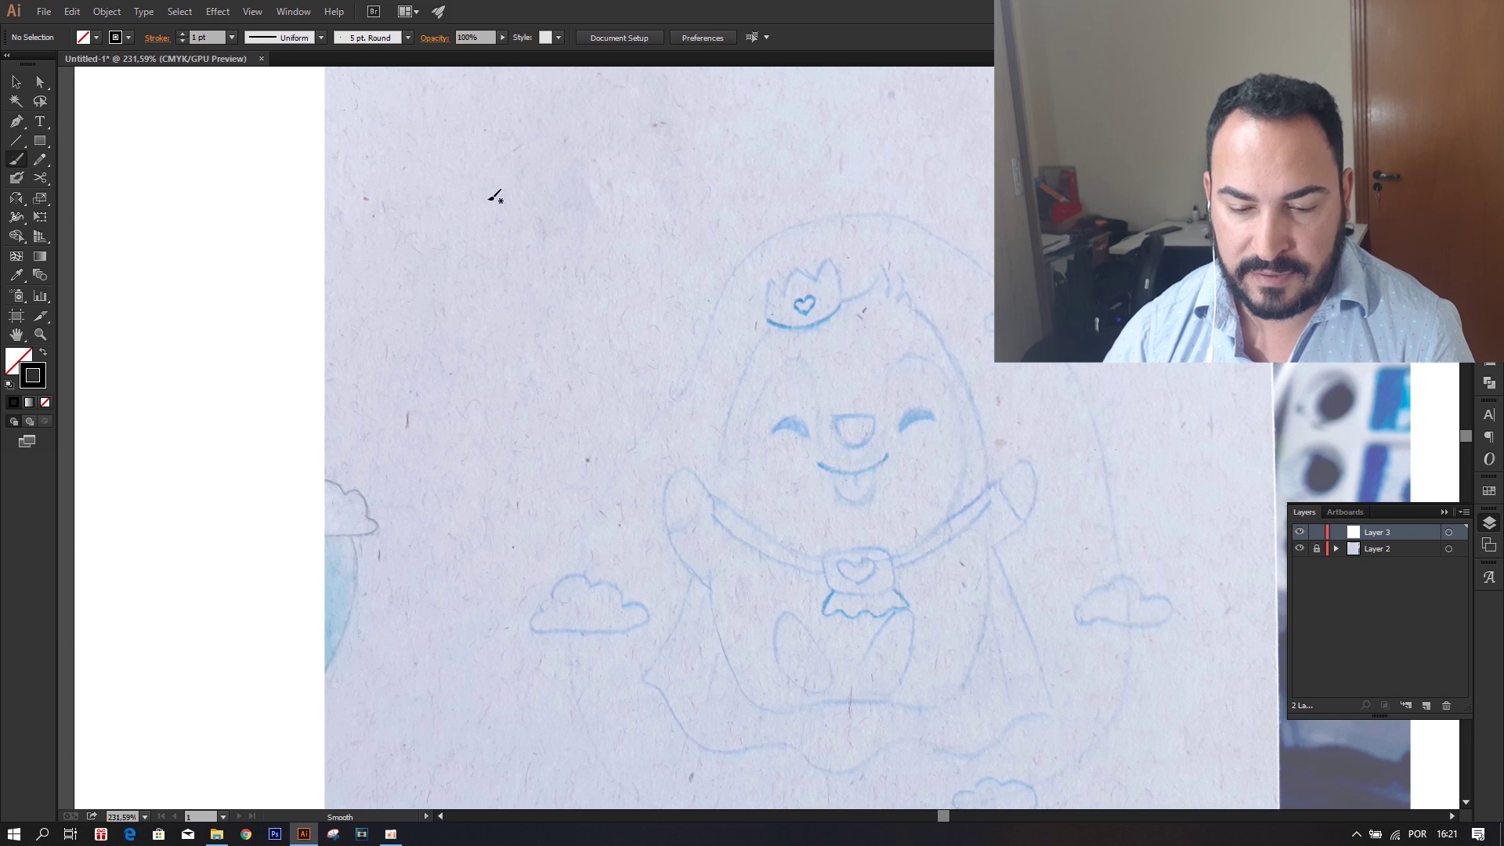
mouse_move(423, 198)
left_mouse_down()
mouse_move(732, 237)
mouse_move(891, 282)
left_mouse_up()
key("v")
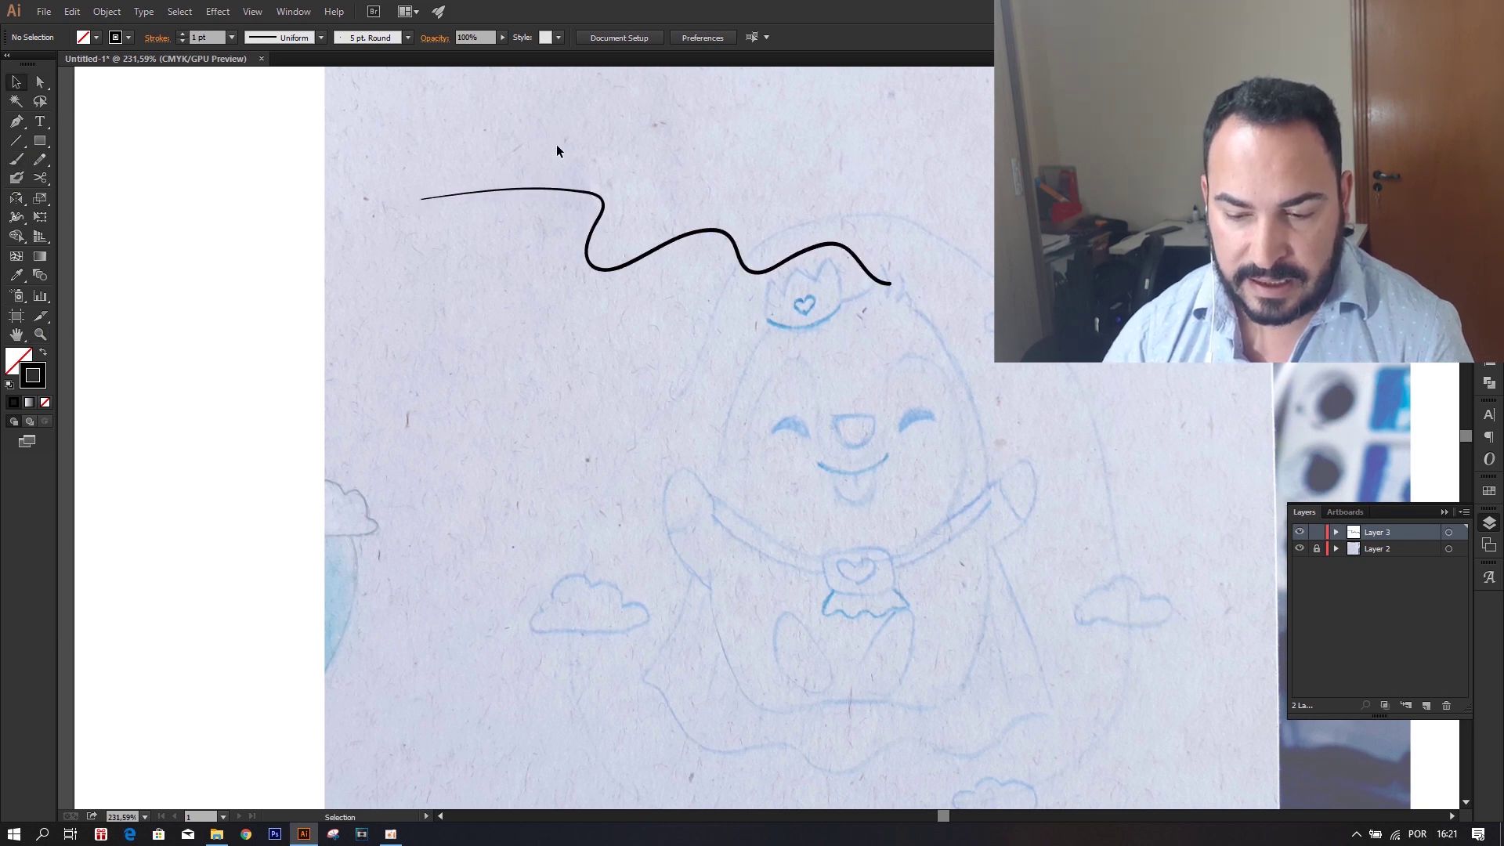
left_click(646, 249)
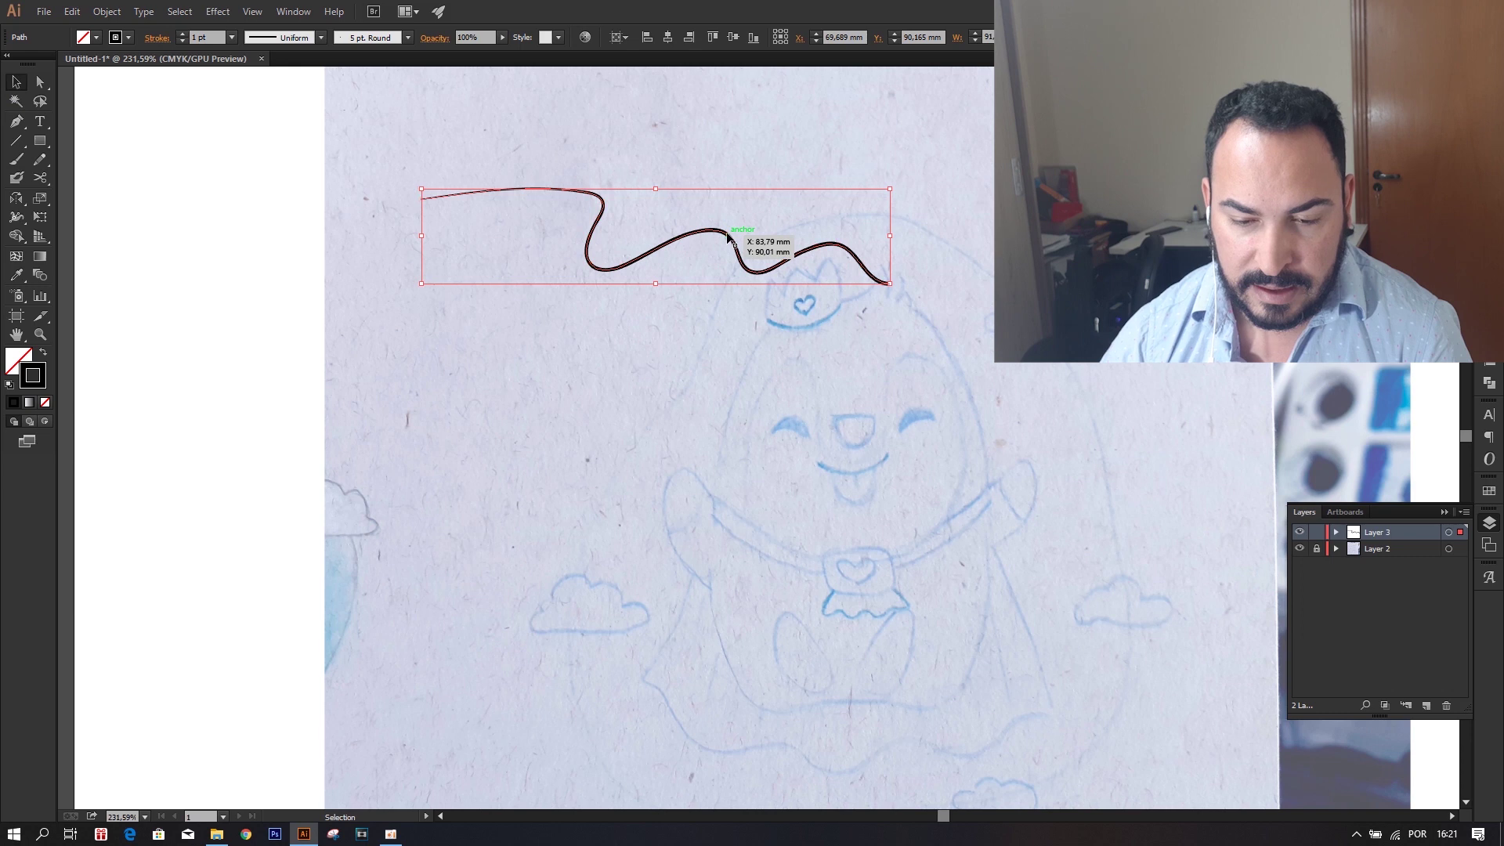
double_click(726, 240)
double_click(87, 116)
Draw a wavy Pencil line and a thick Blob Brush stroke beneath it.
left_click(39, 161)
left_click_drag(497, 278, 1067, 361)
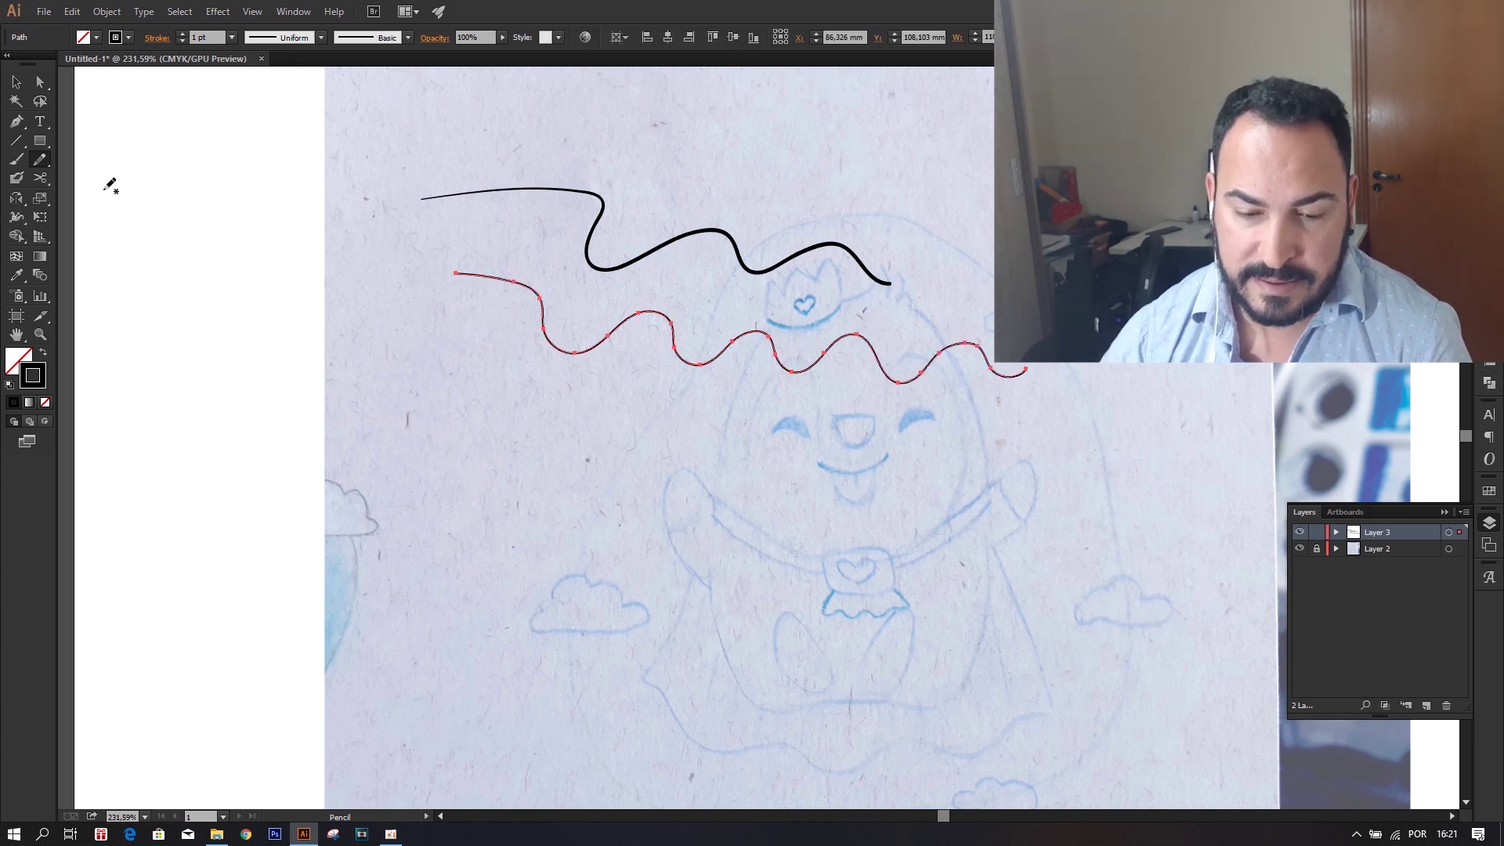
left_click(16, 81)
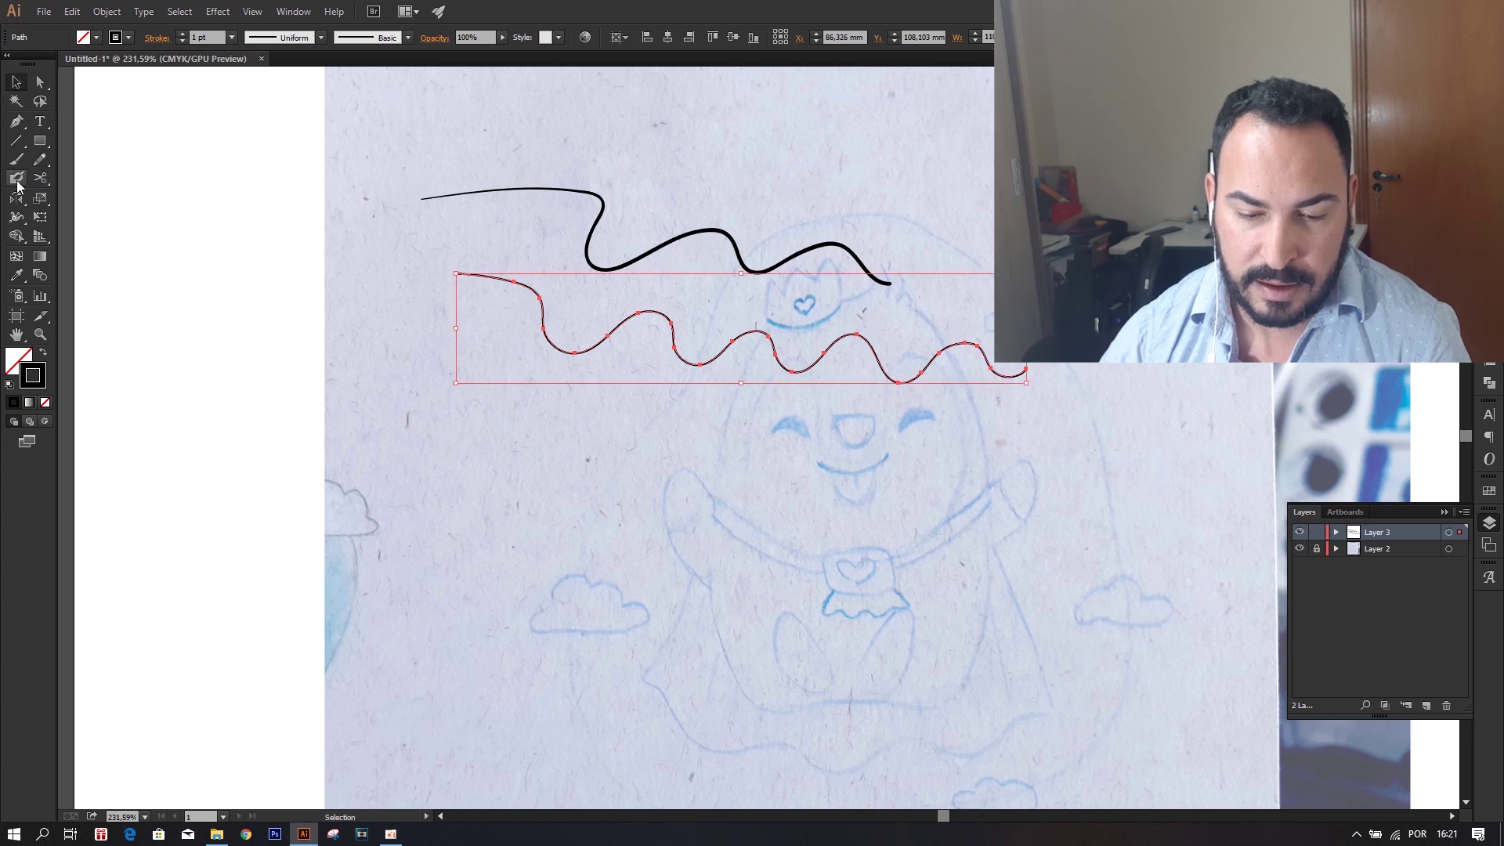
left_click(17, 180)
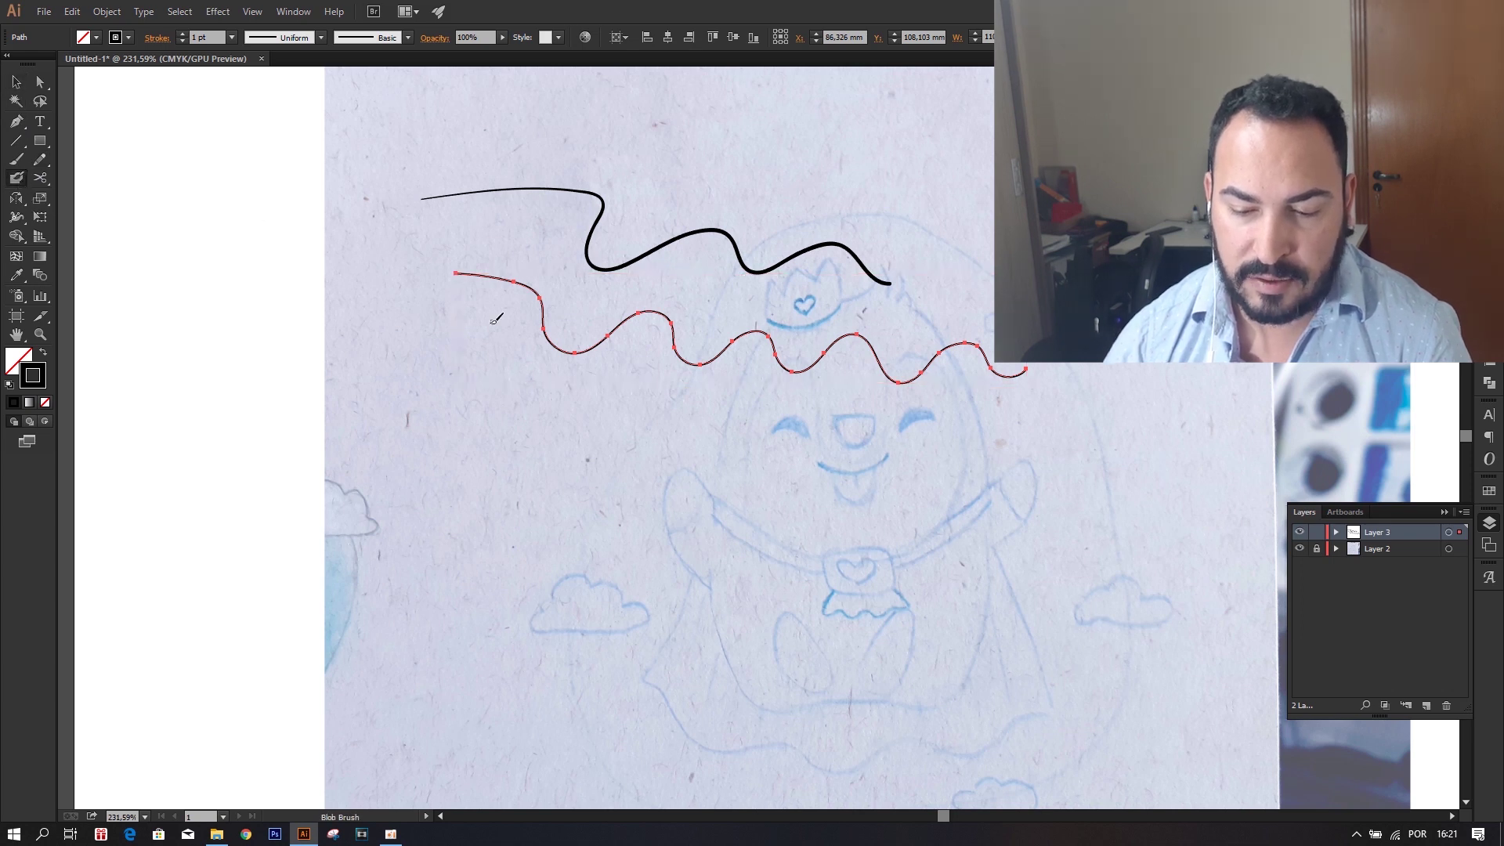
left_click_drag(446, 344, 848, 423)
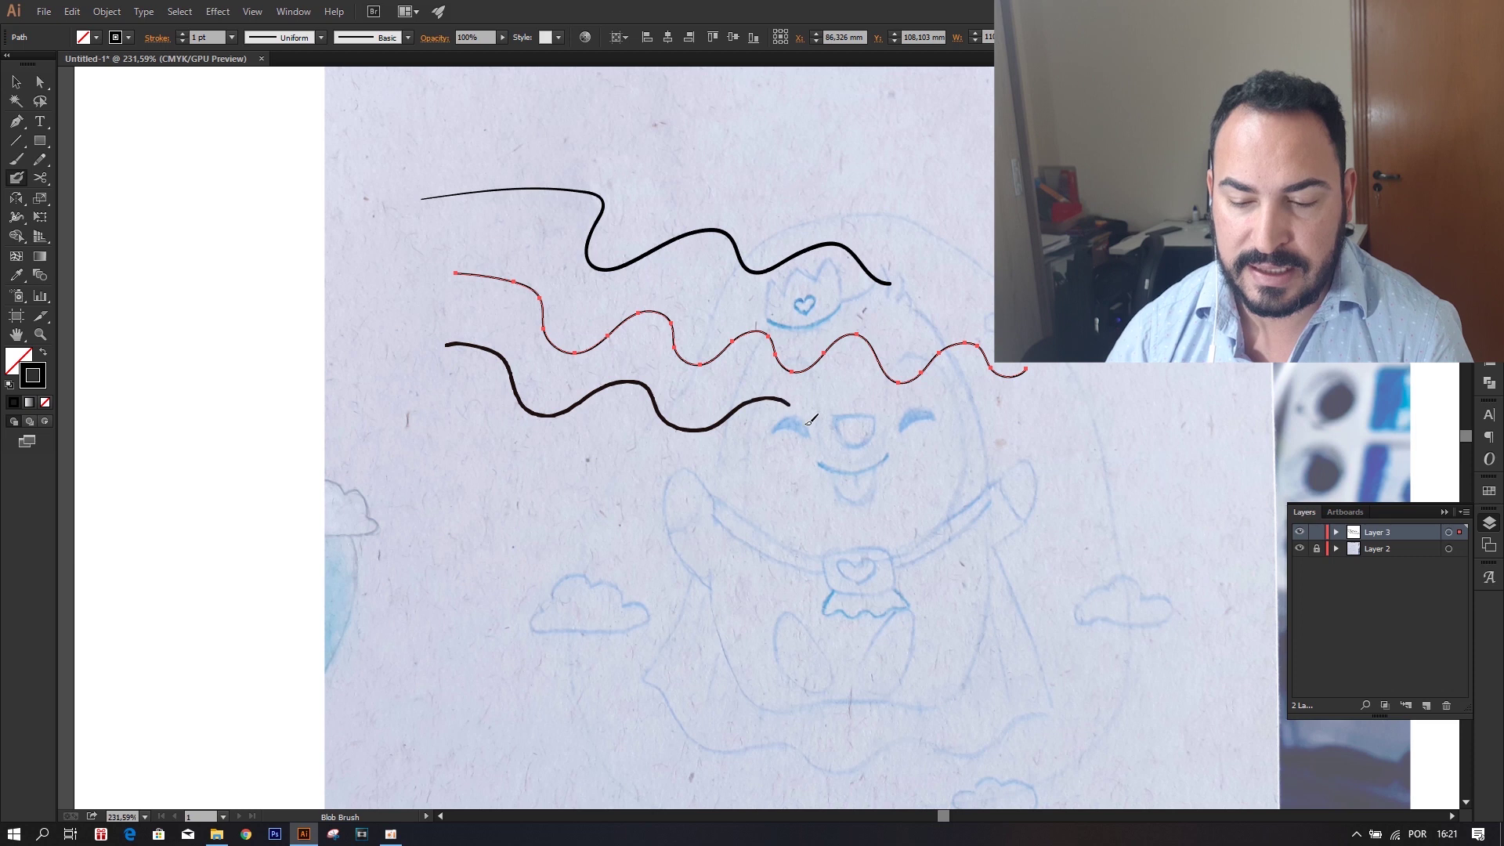
left_click(709, 445, "ctrl")
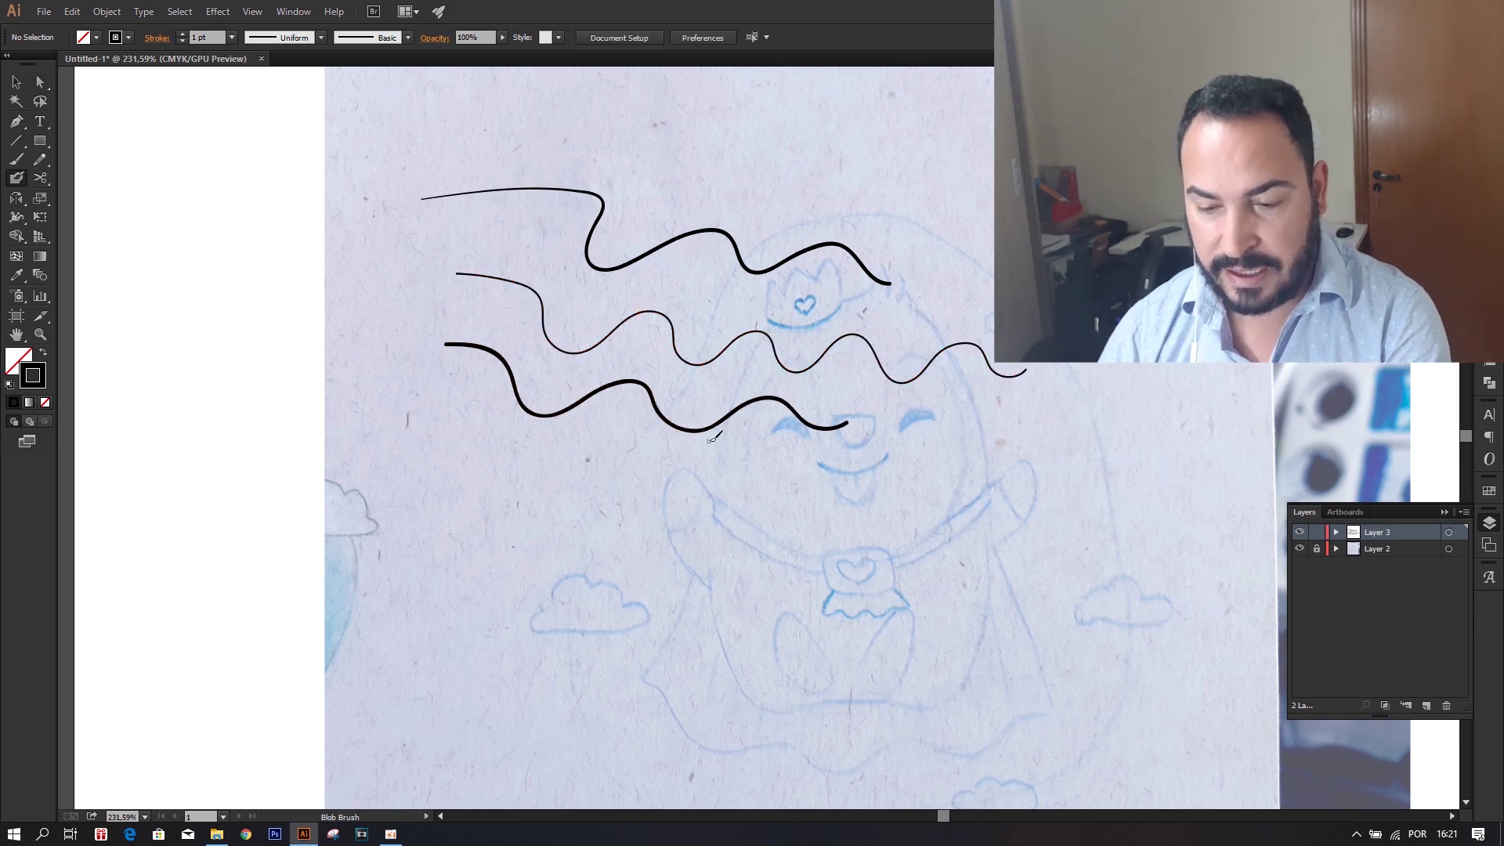
Switch to Outline view and zoom in on the thick lower stroke.
key("ctrl+y")
key("ctrl+space")
left_click_drag(691, 408, 802, 455)
left_click(766, 477, "alt")
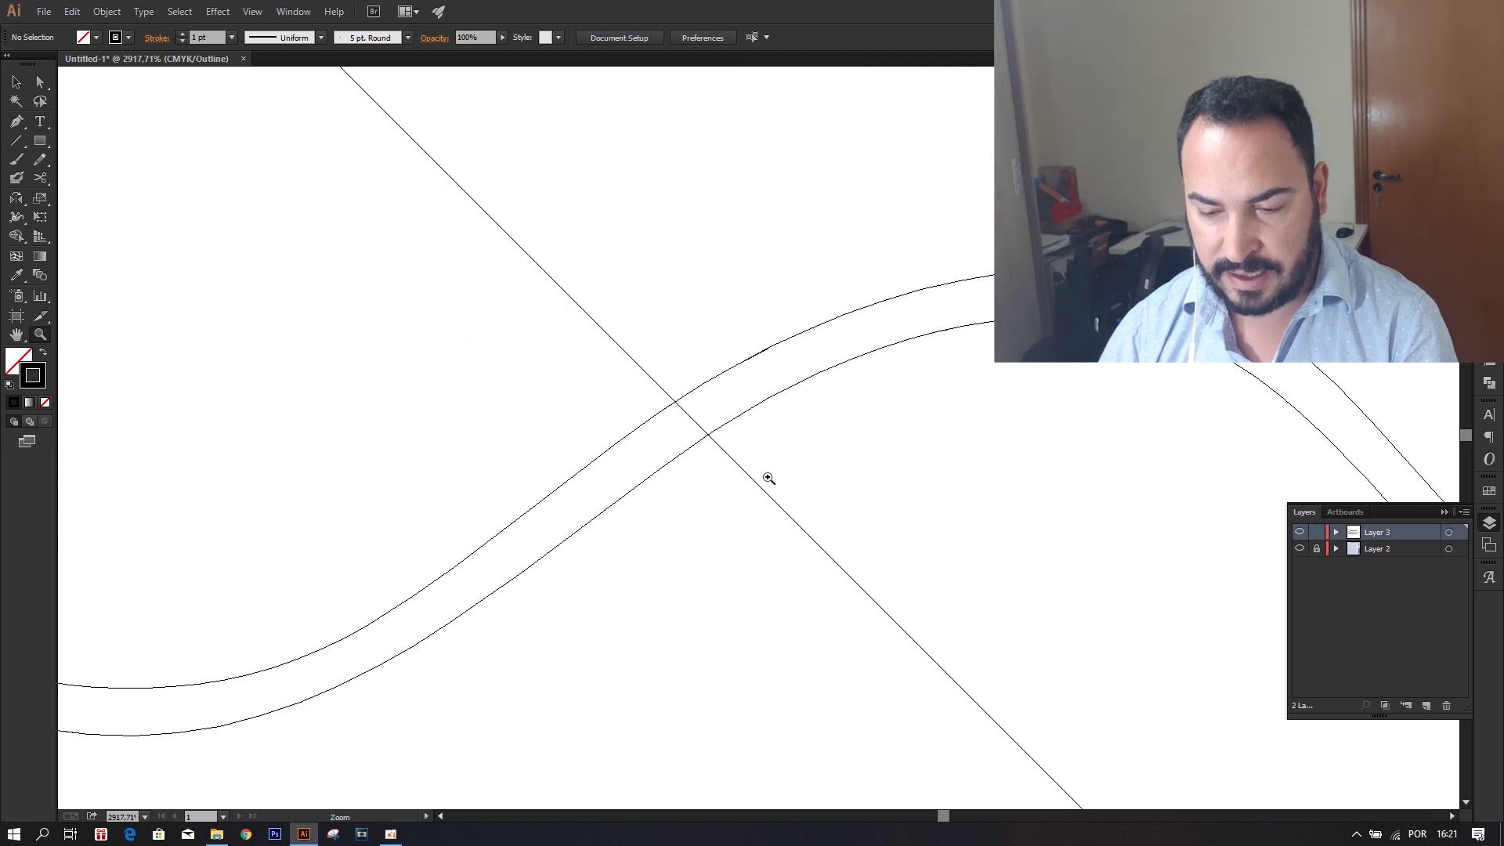
Scribble a Blob Brush zigzag onto the lower thick wavy stroke.
left_click(774, 454, "alt")
left_click(705, 466, "alt")
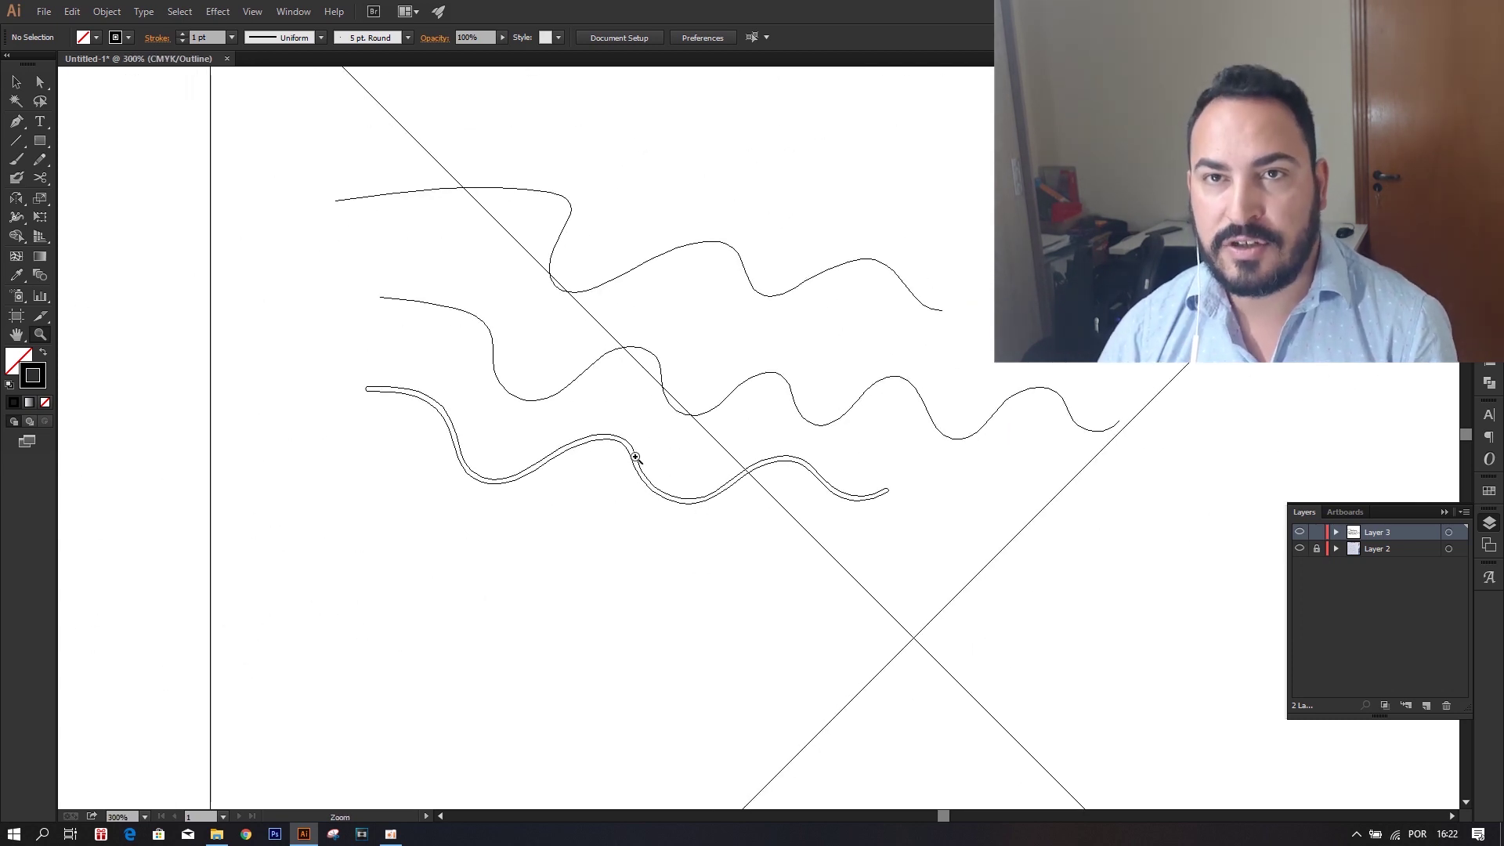
left_click(17, 82)
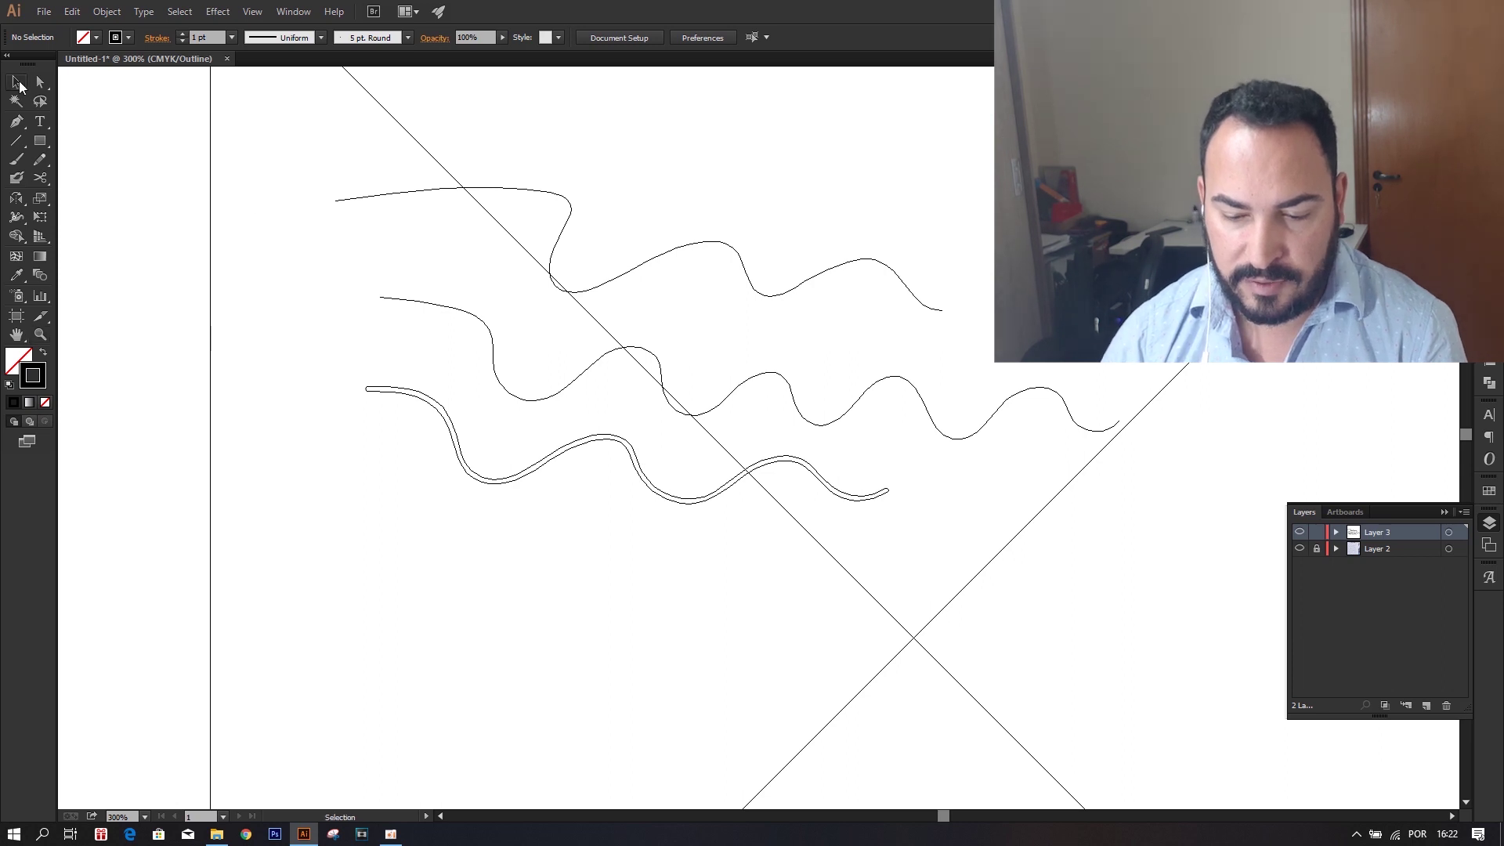
left_click(547, 456)
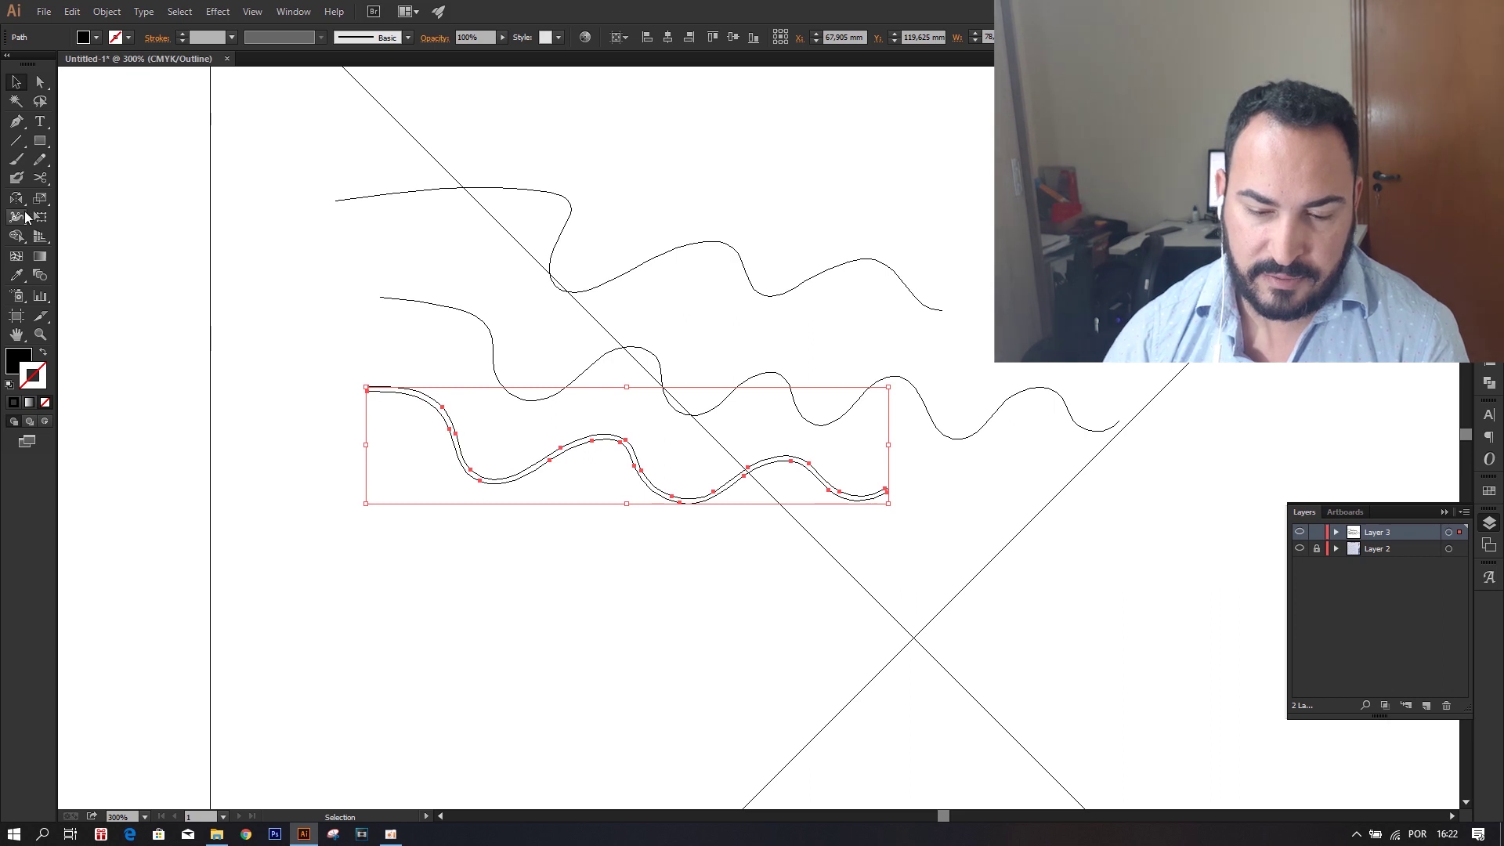
left_click(16, 177)
left_click_drag(467, 459, 540, 491)
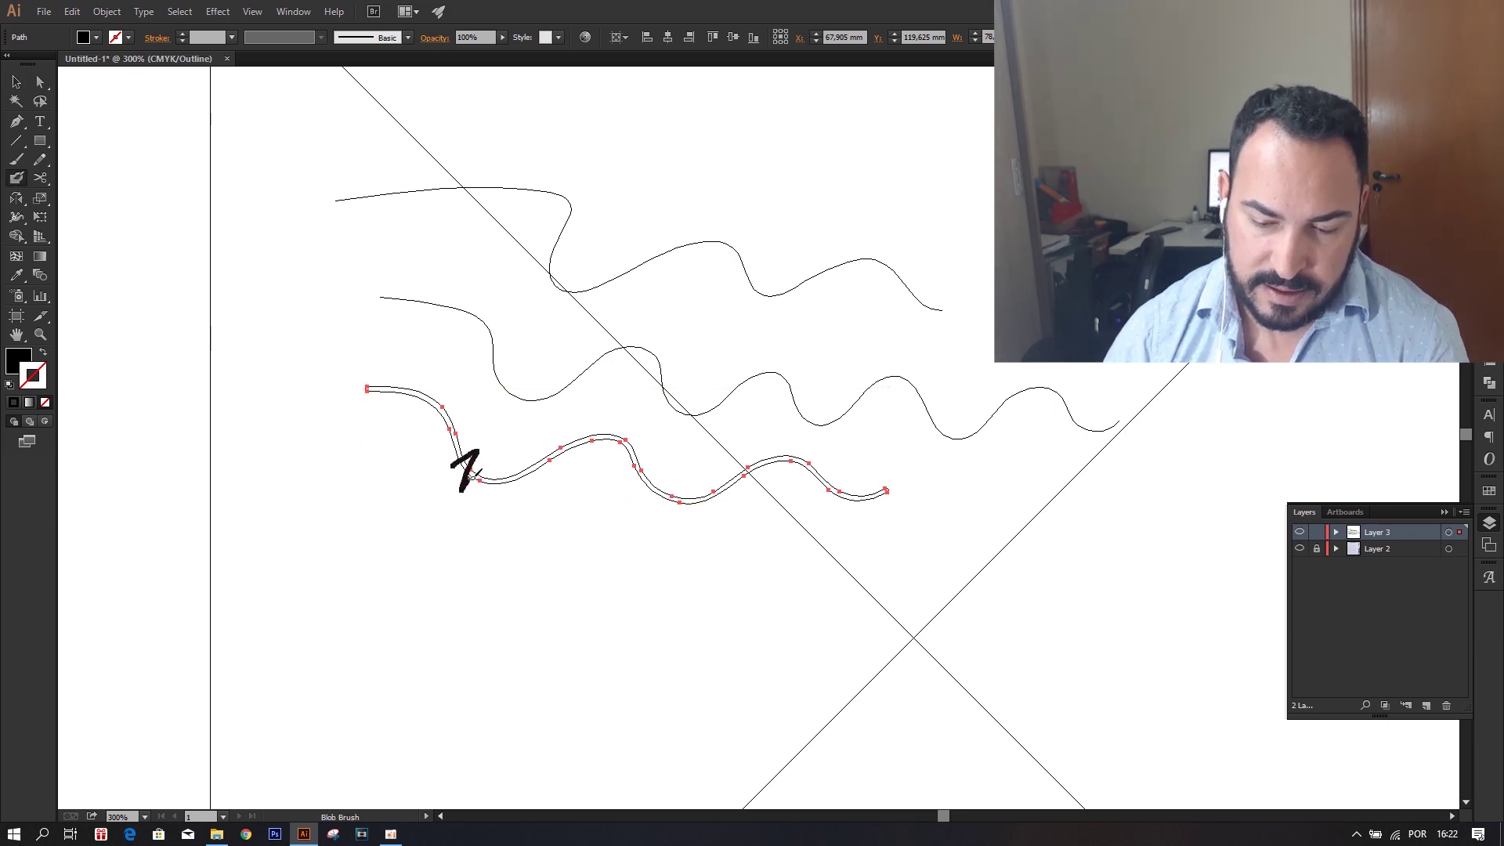
Zoom in on the zigzag, return to Preview view, and select the merged path.
key("z")
left_click(522, 481)
left_click(637, 500)
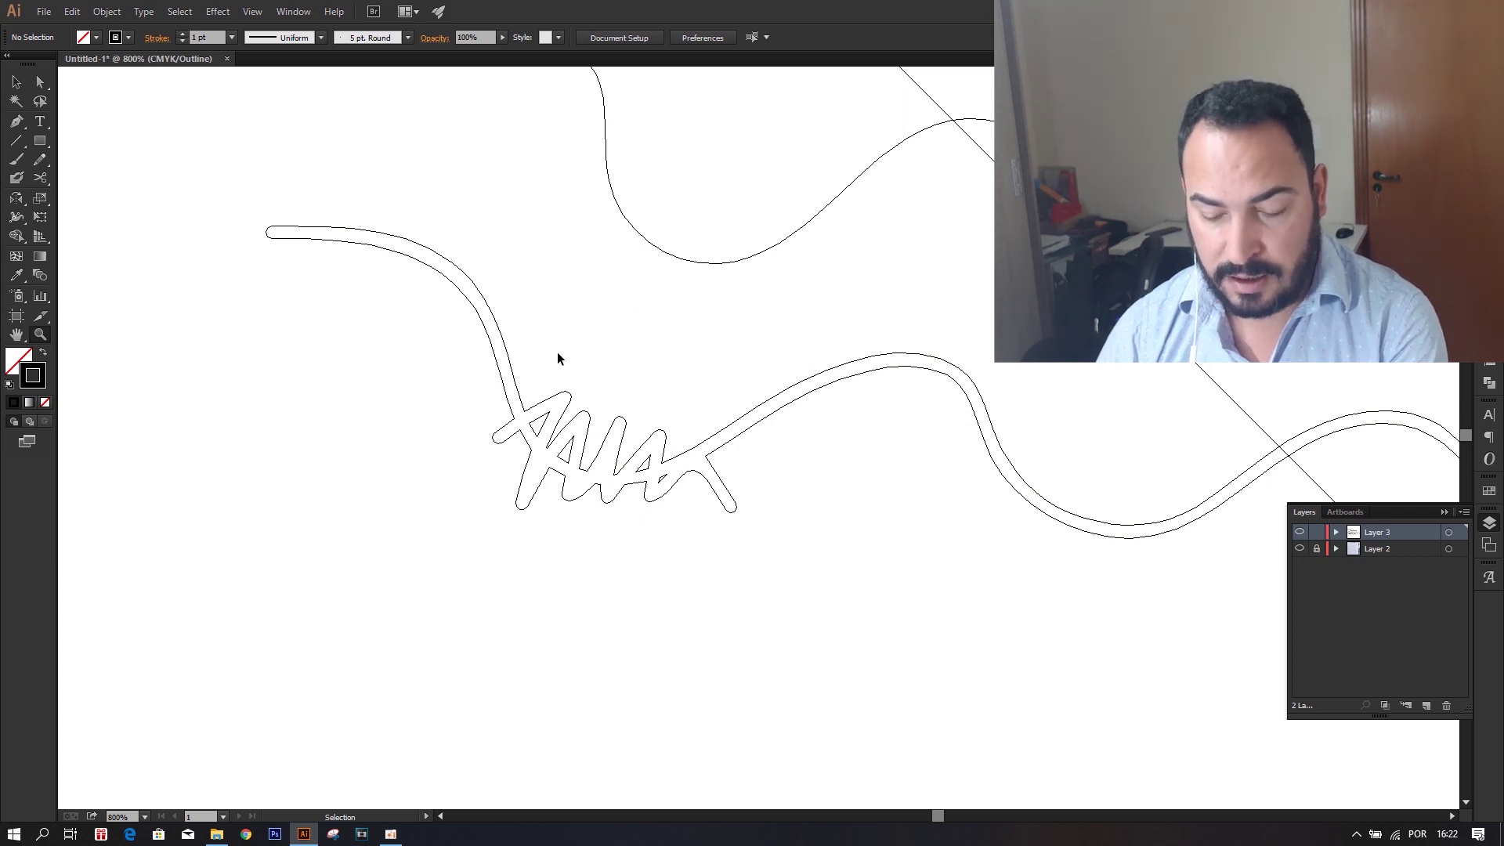
key("ctrl+y")
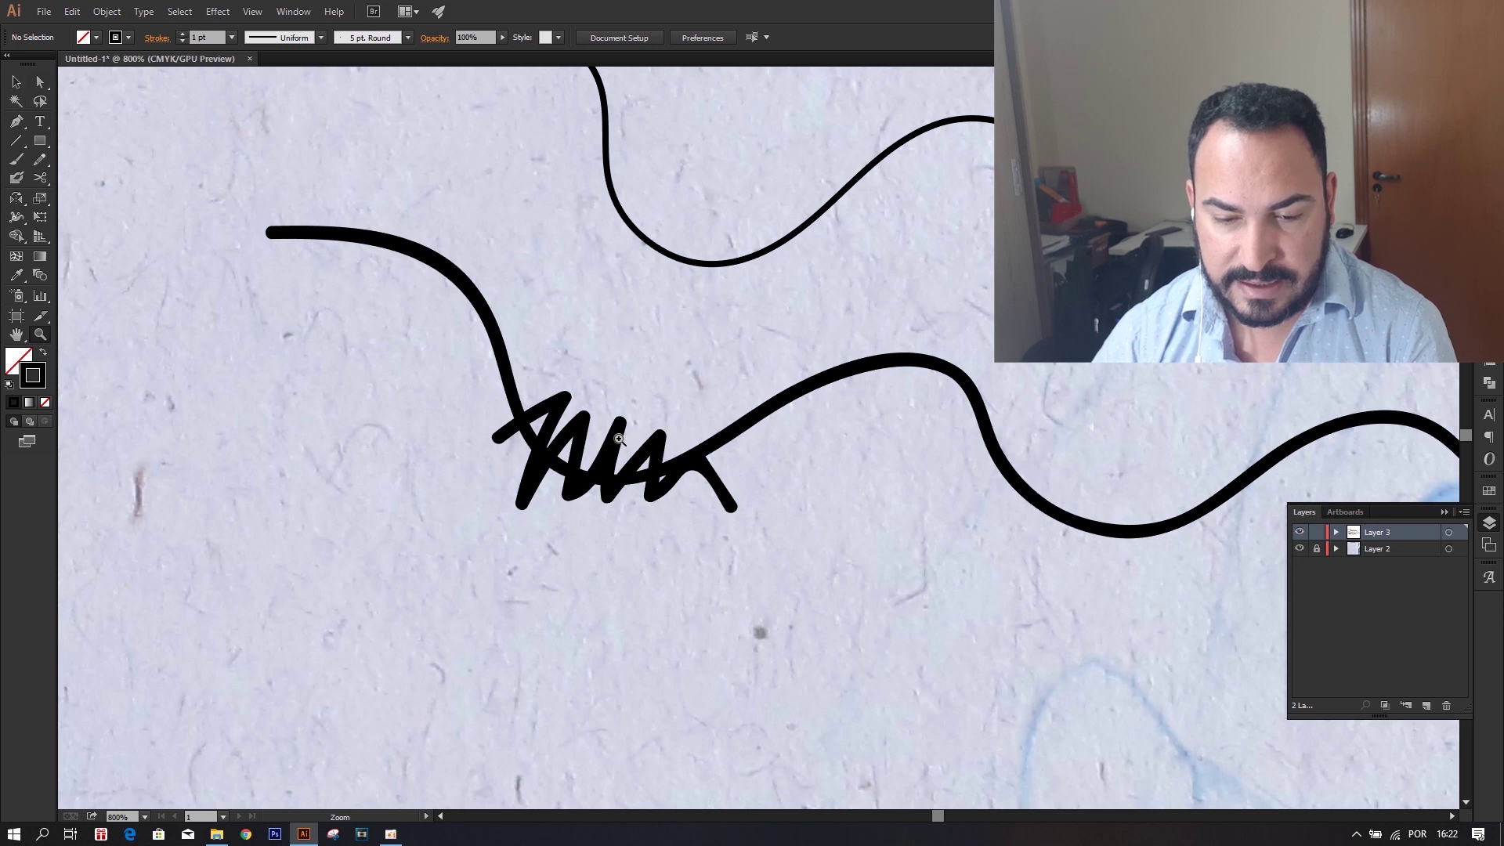
left_click(16, 82)
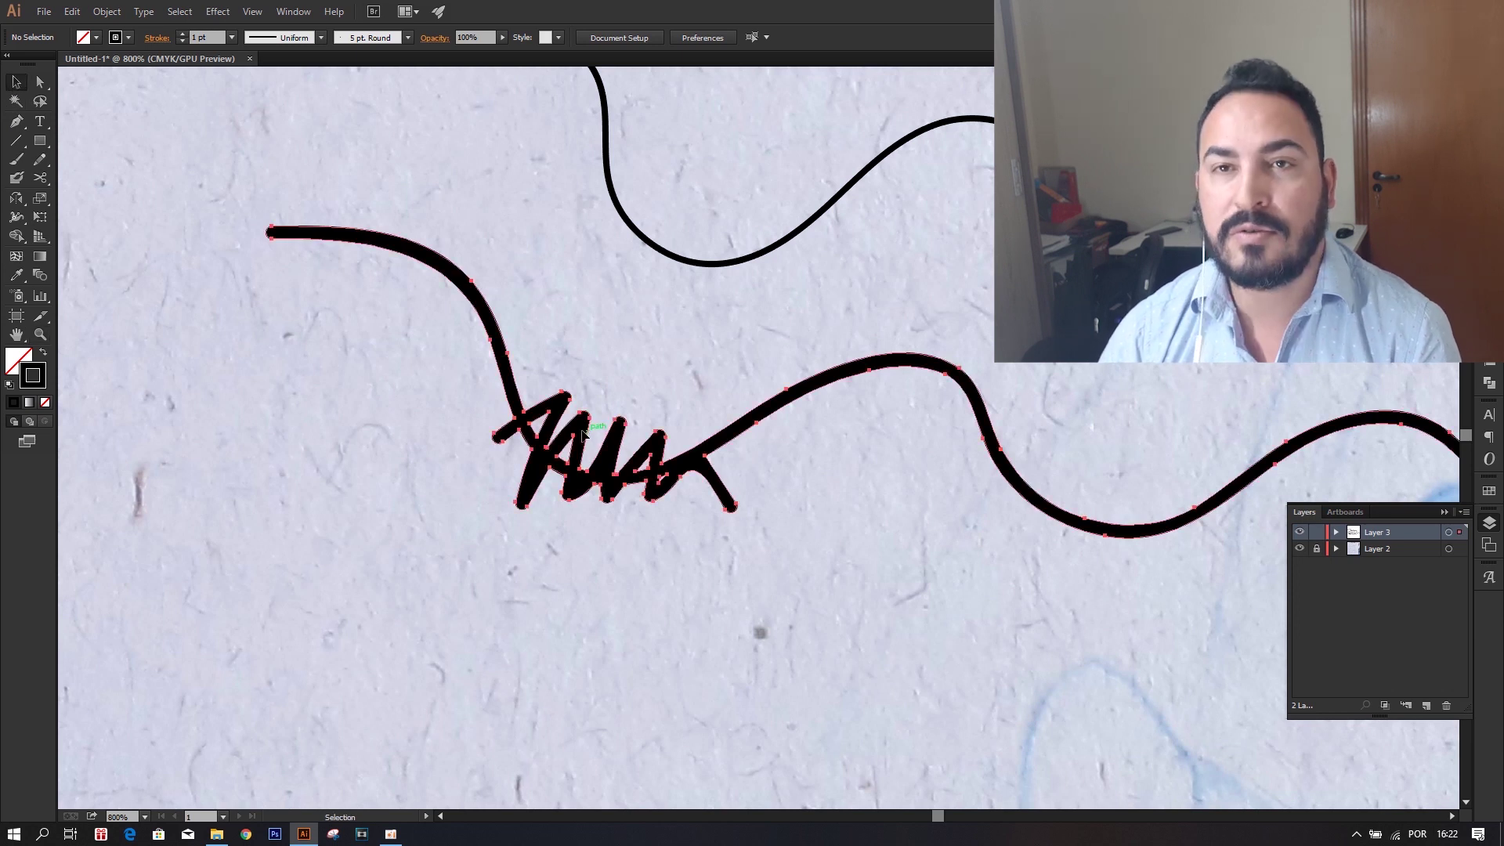
left_click(654, 439)
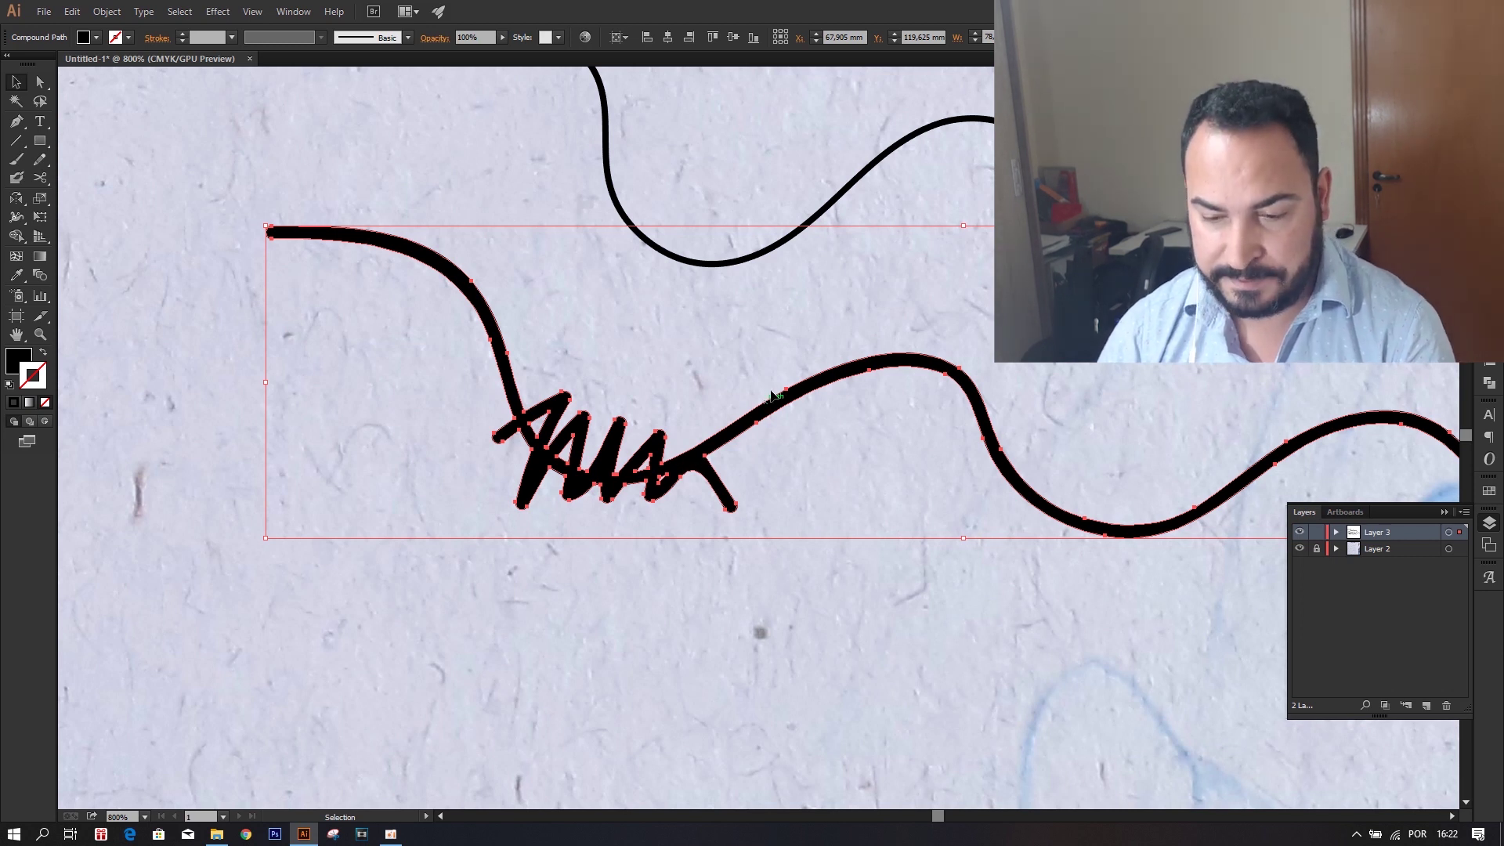
Zoom back out and select the top wavy path.
key("ctrl+alt+space")
key("ctrl+minus")
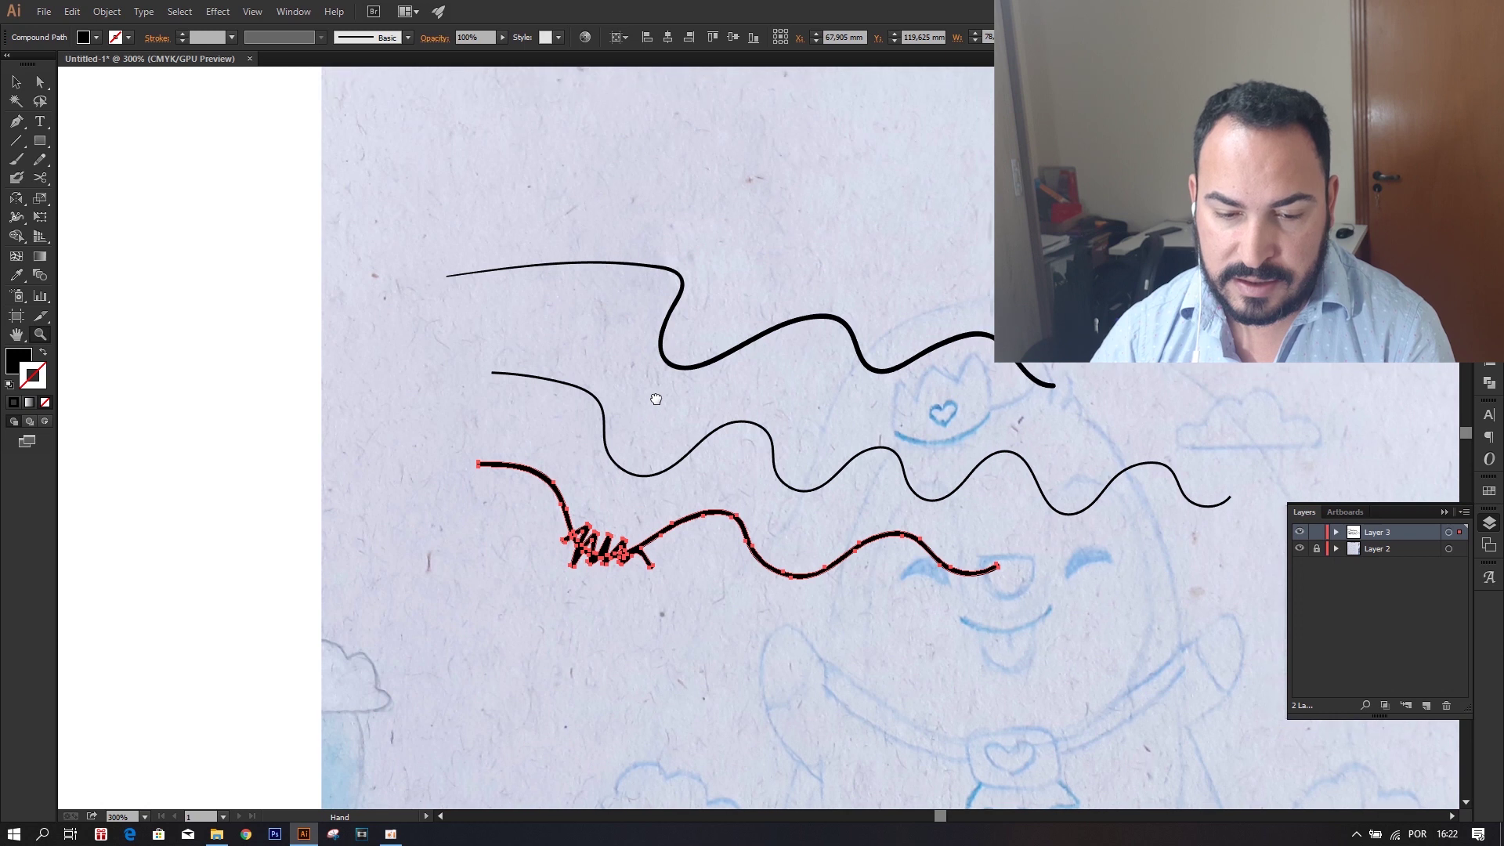
left_click(16, 81)
left_click(681, 314)
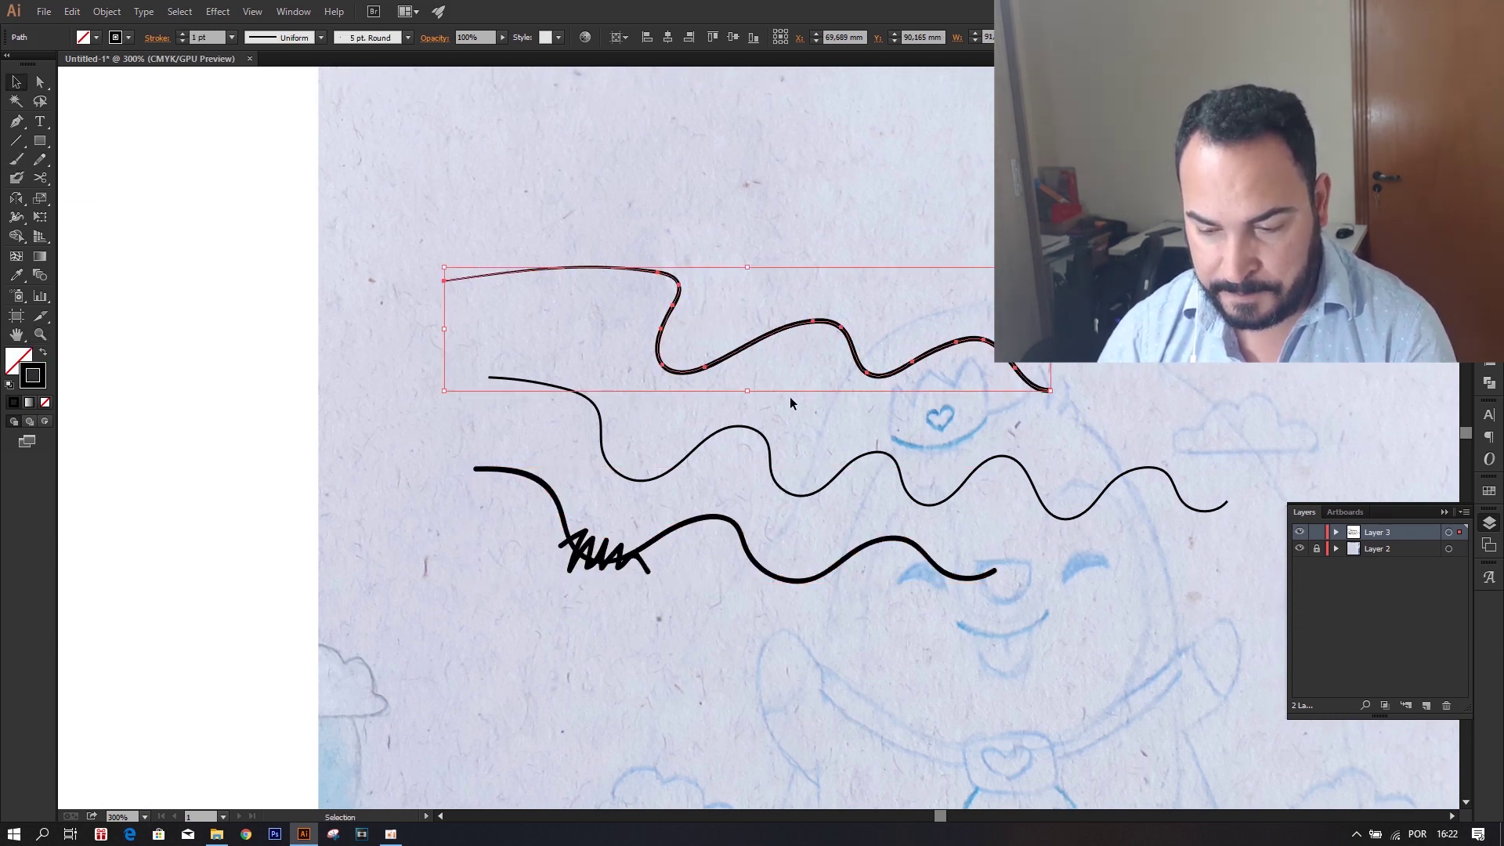
scroll(742, 302, "right", 5)
Delete all three test strokes and bring up the Brushes panel.
left_click_drag(883, 248, 594, 624)
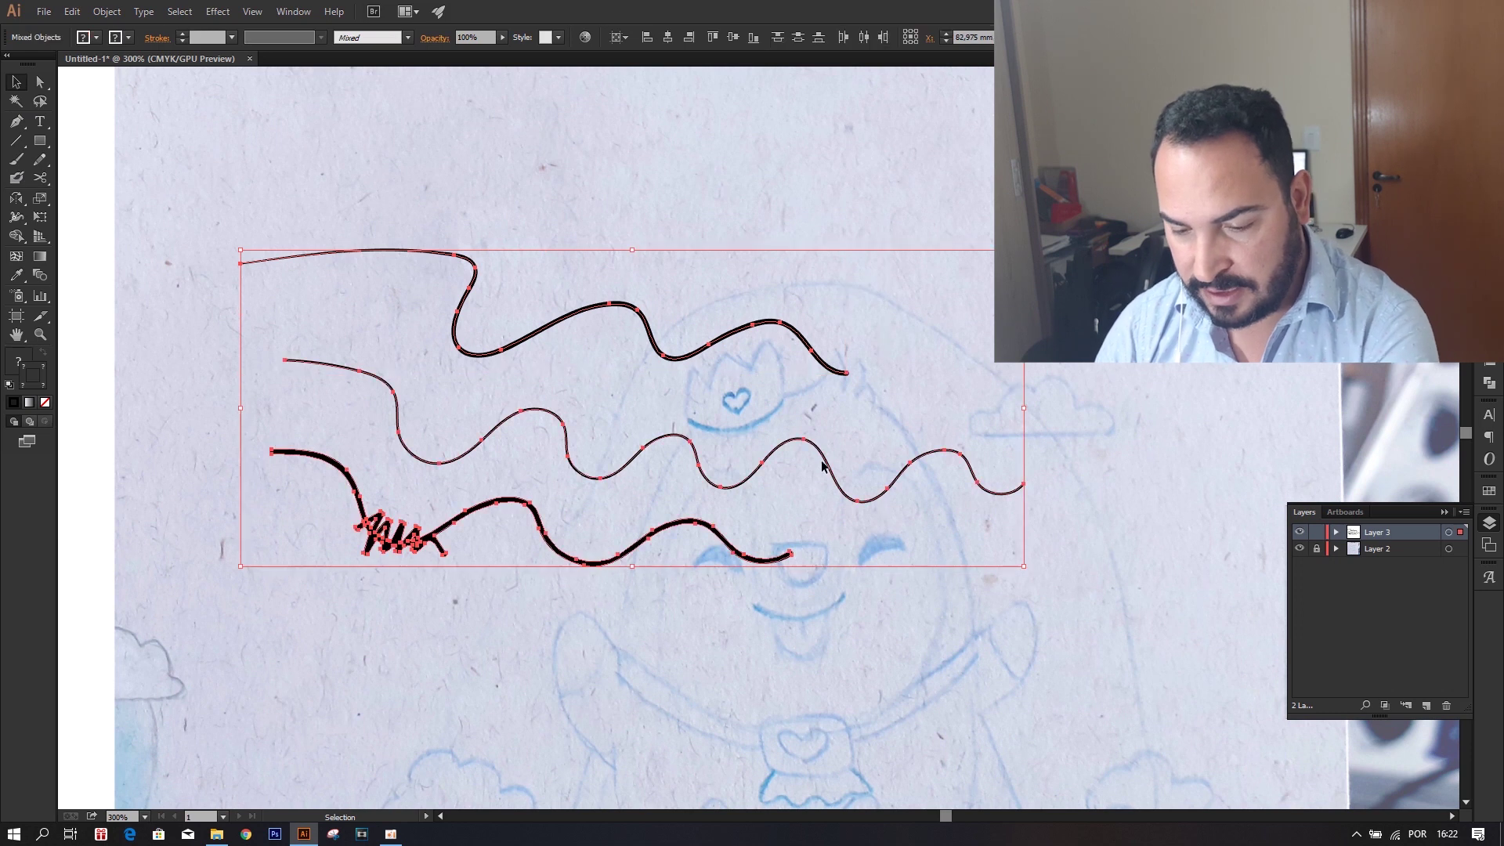
key("Delete")
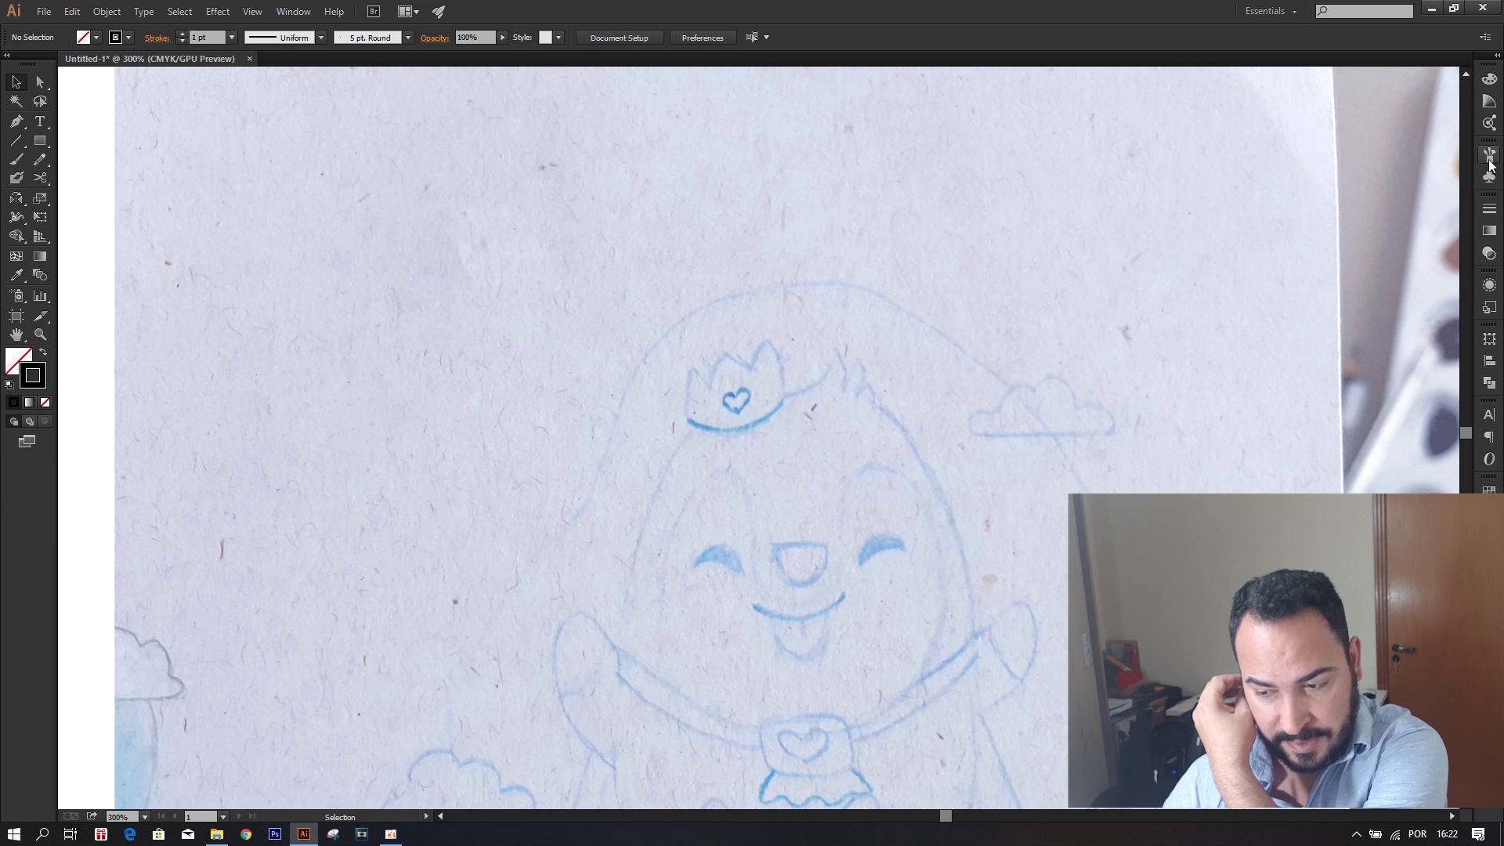
left_click(1489, 154)
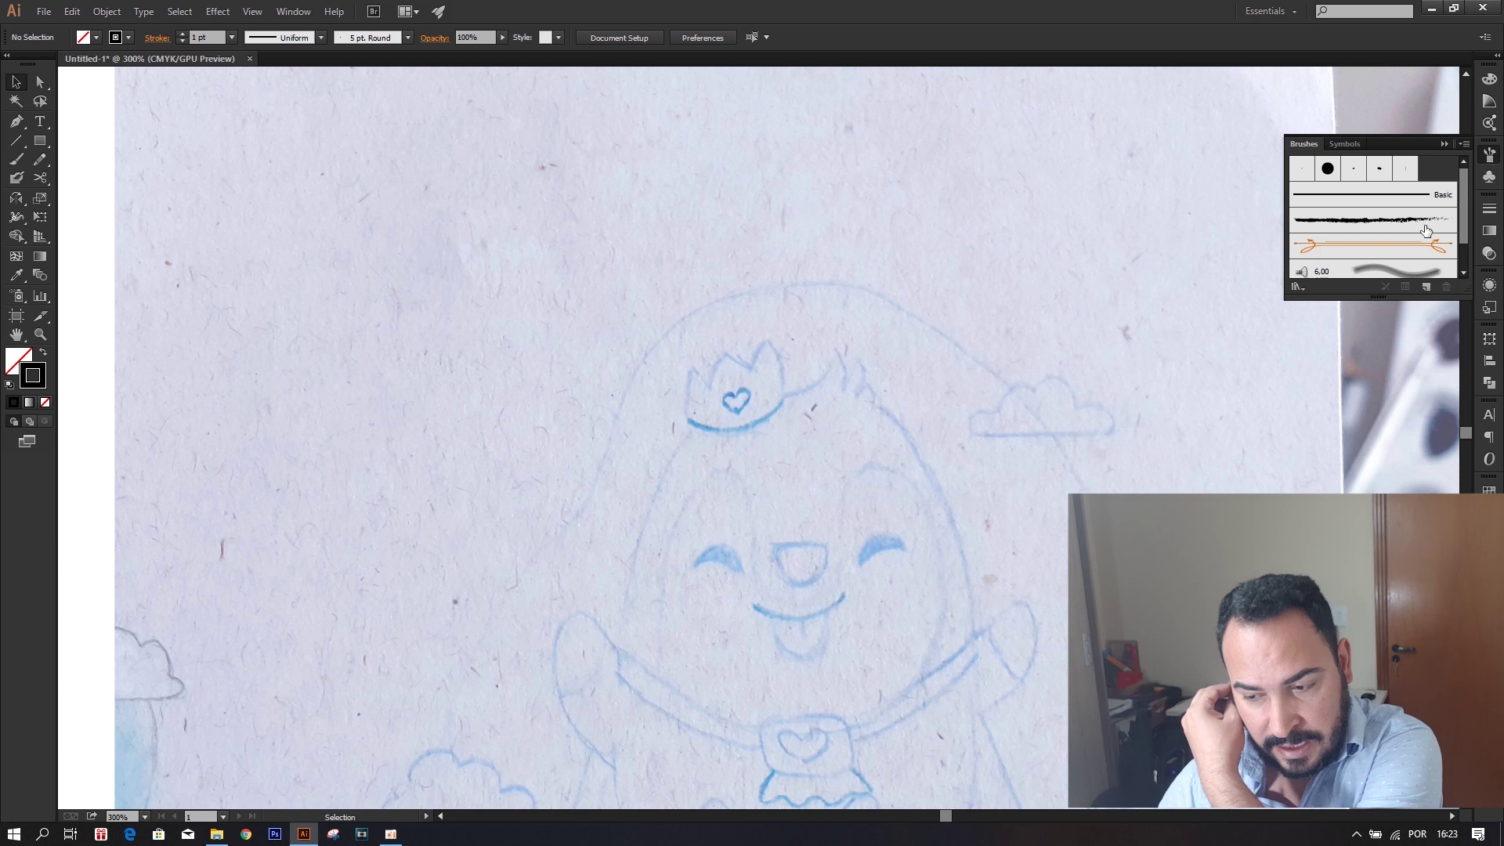
Set the 15 pt. Round brush to 3 pt size, varying by Pressure with 3 pt variation.
left_click(1330, 172)
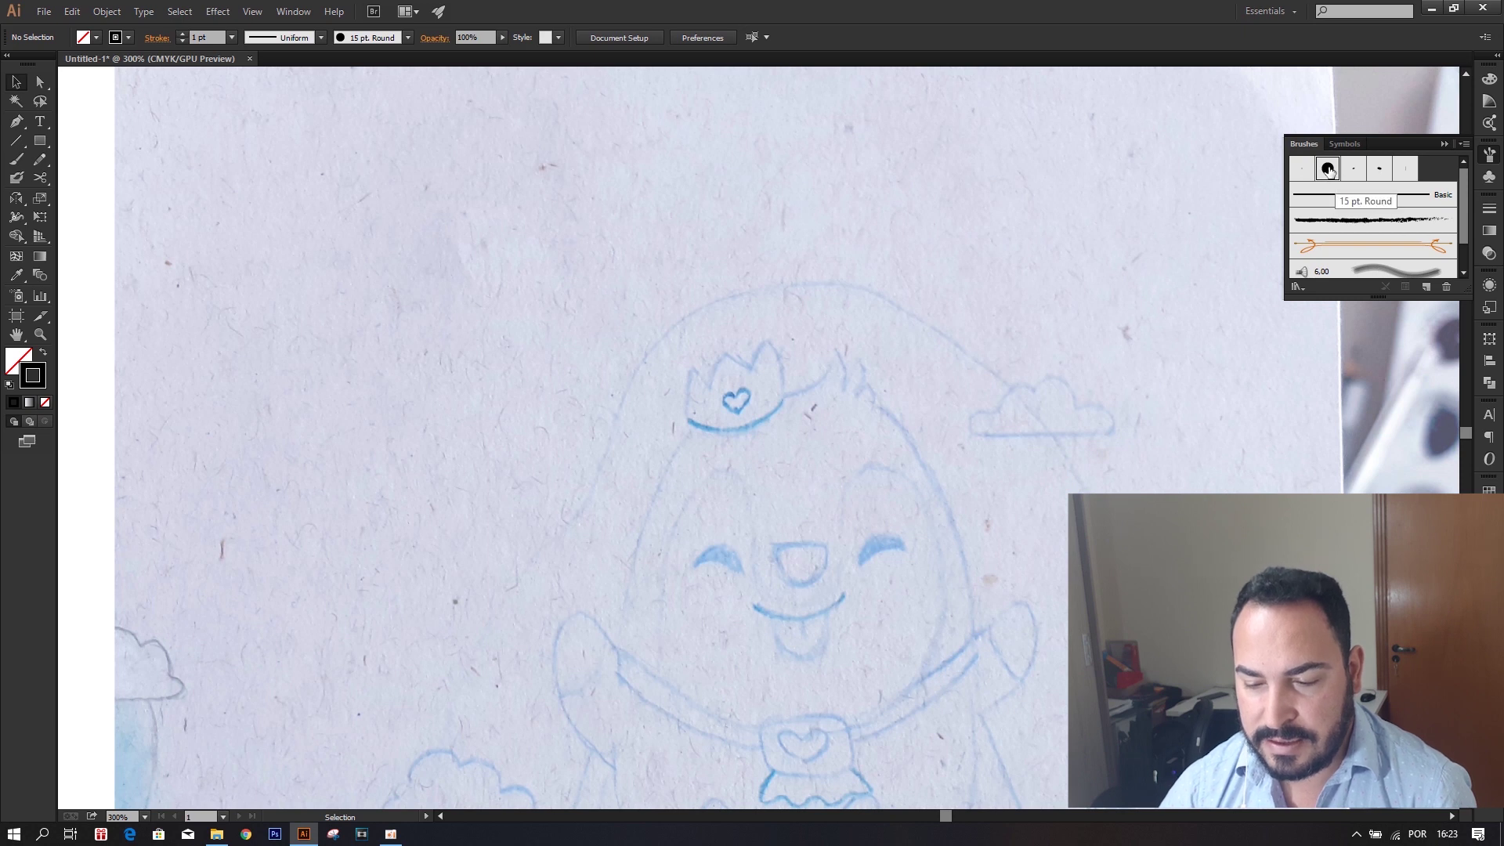
double_click(1330, 172)
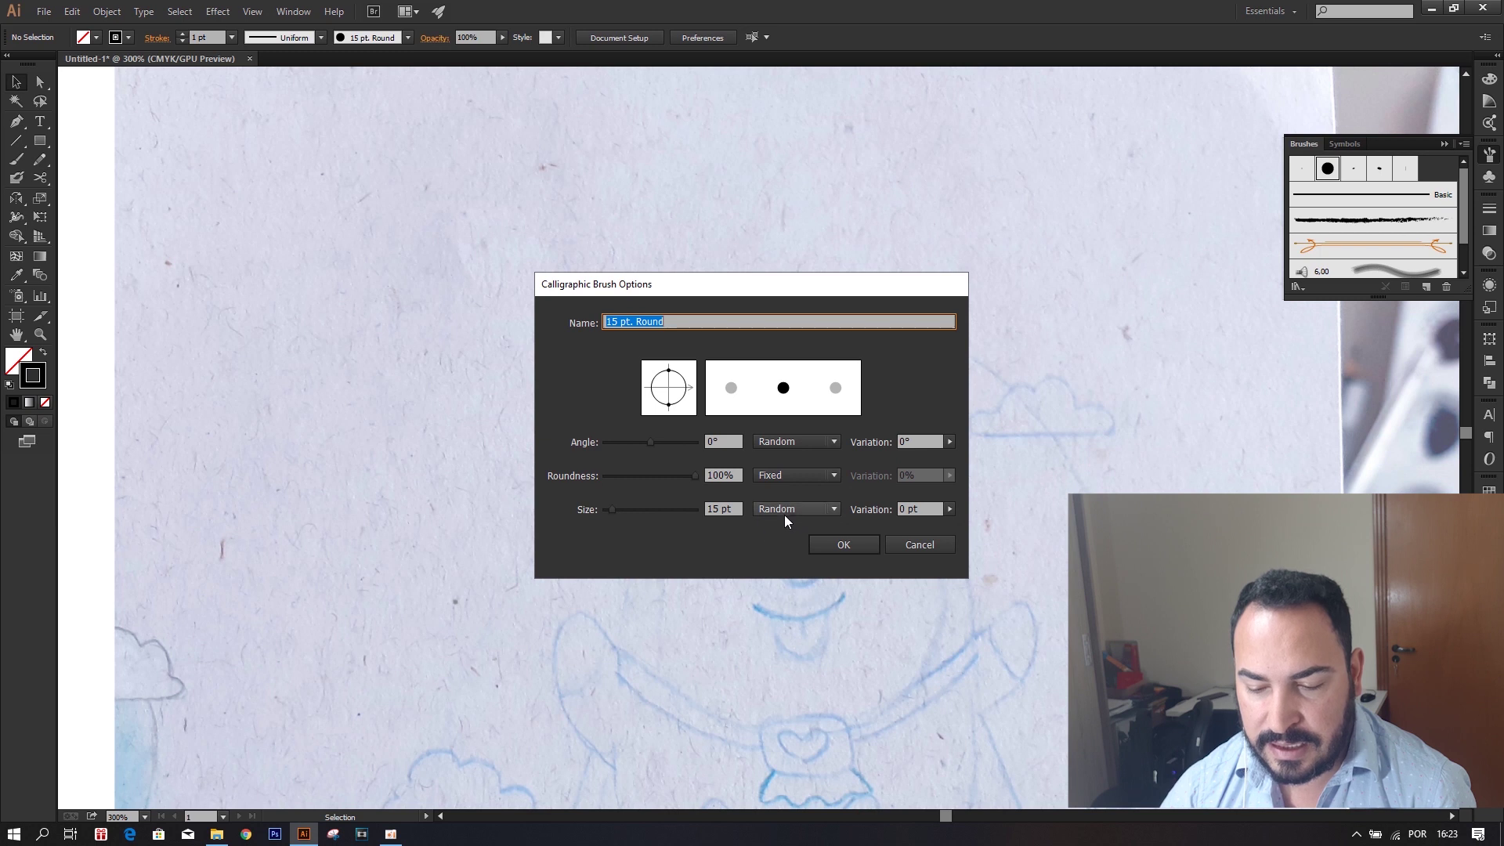
double_click(714, 510)
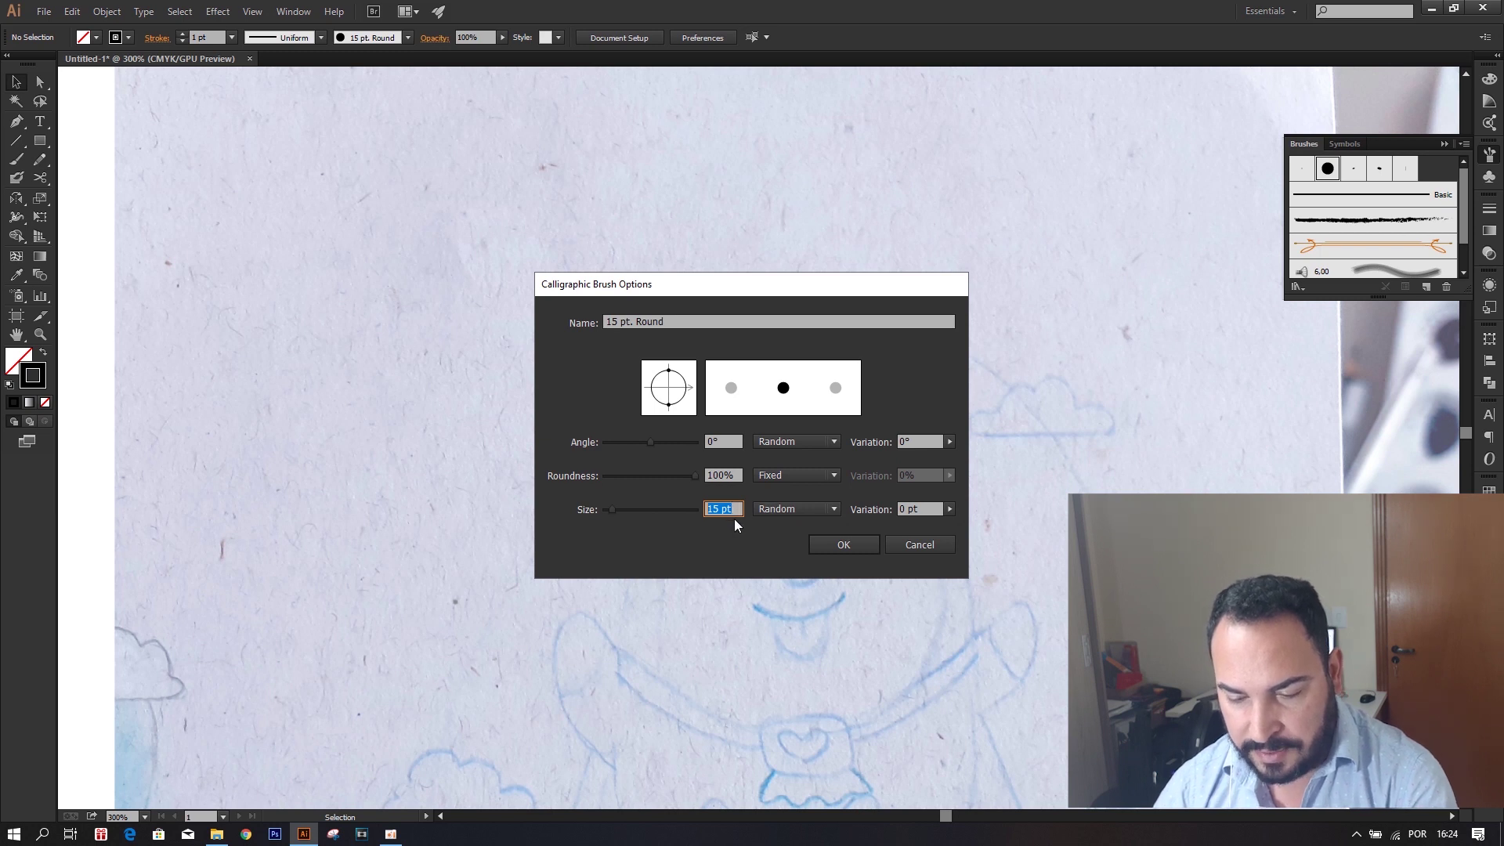
type("3")
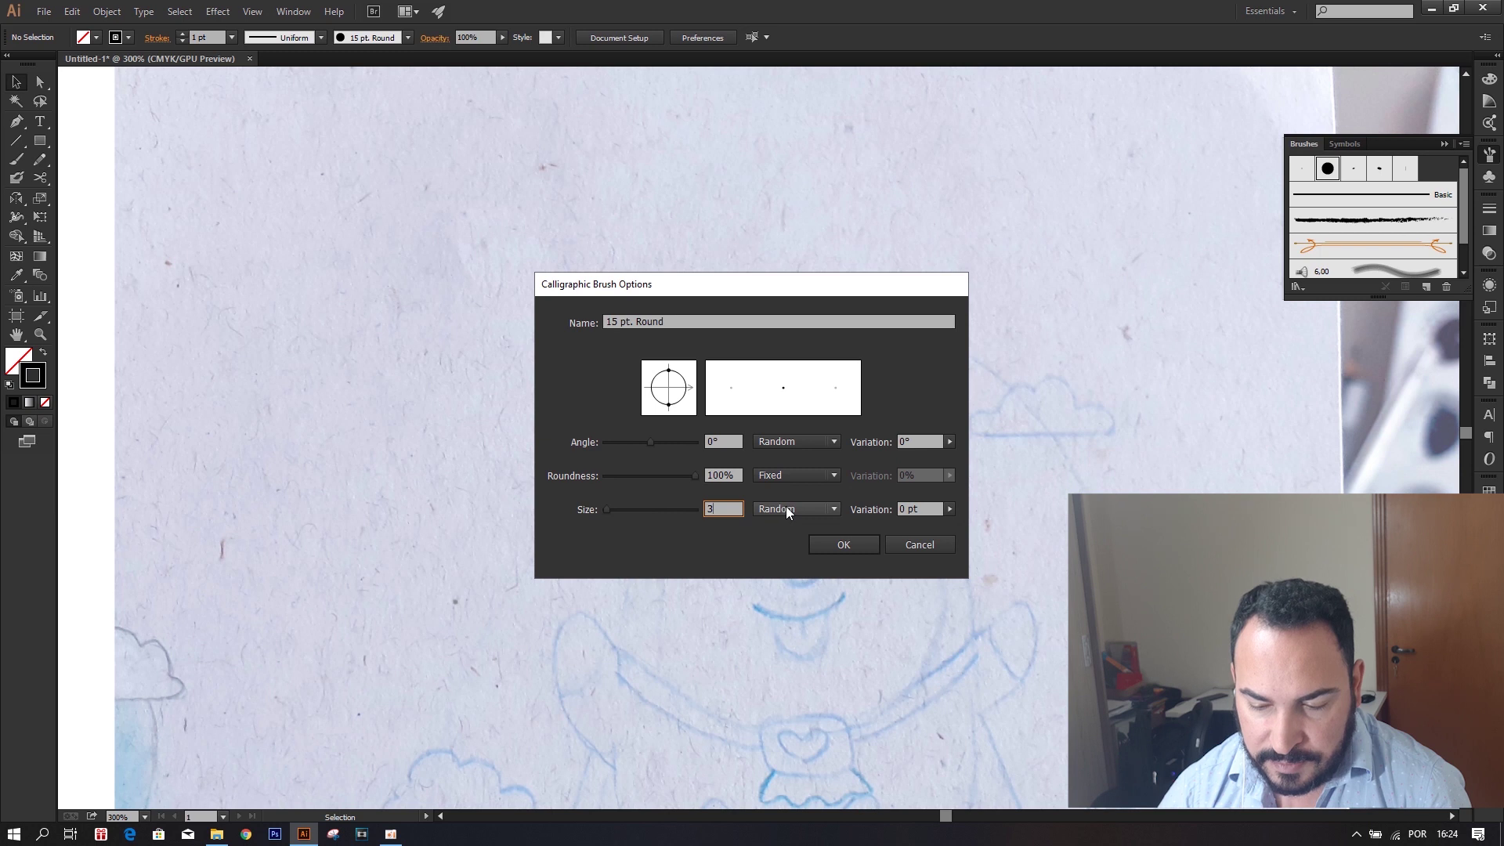
left_click(786, 509)
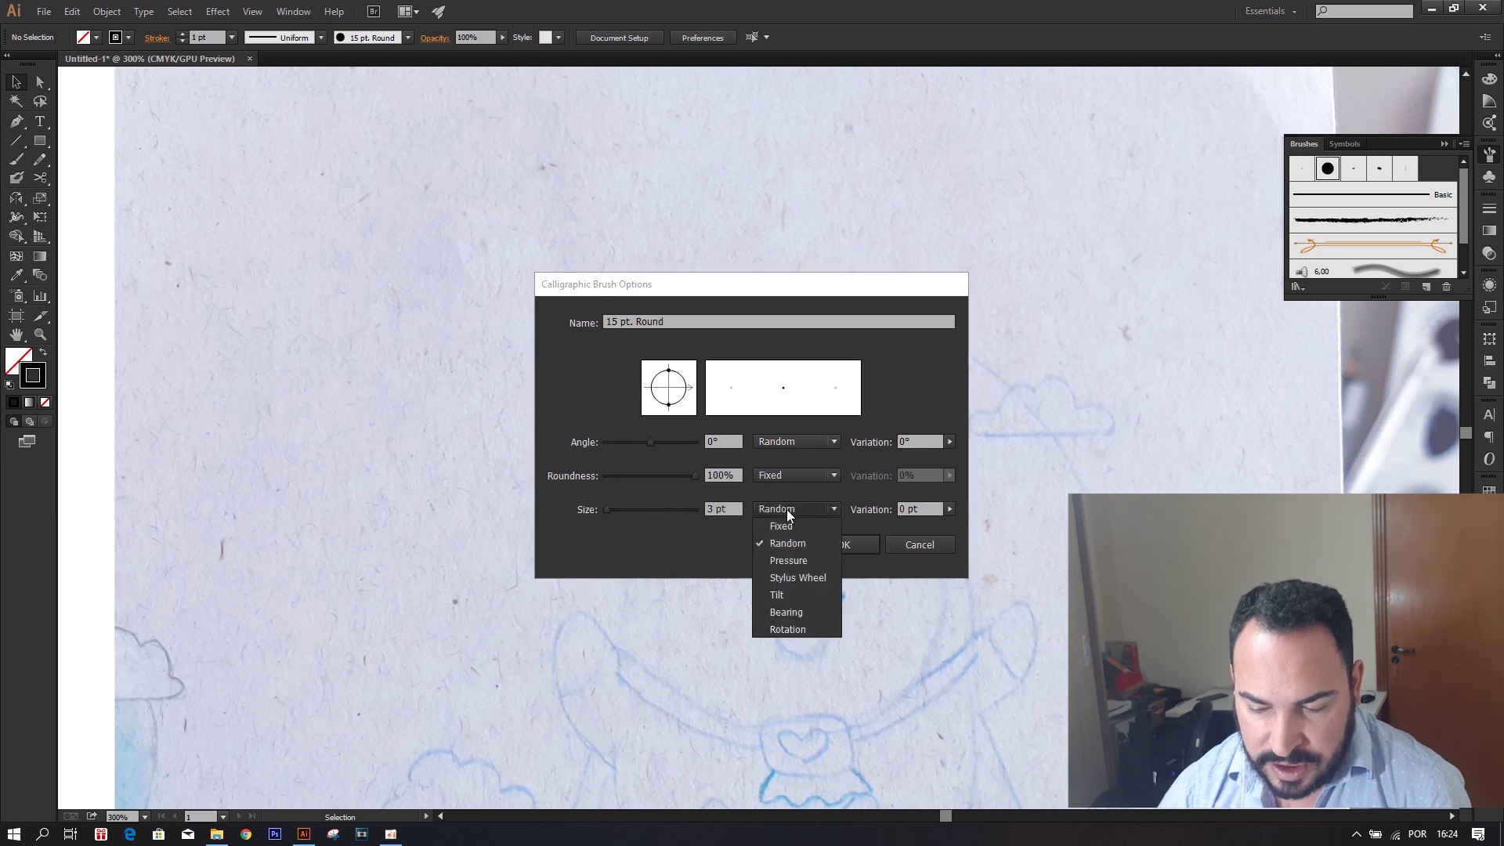
left_click(782, 561)
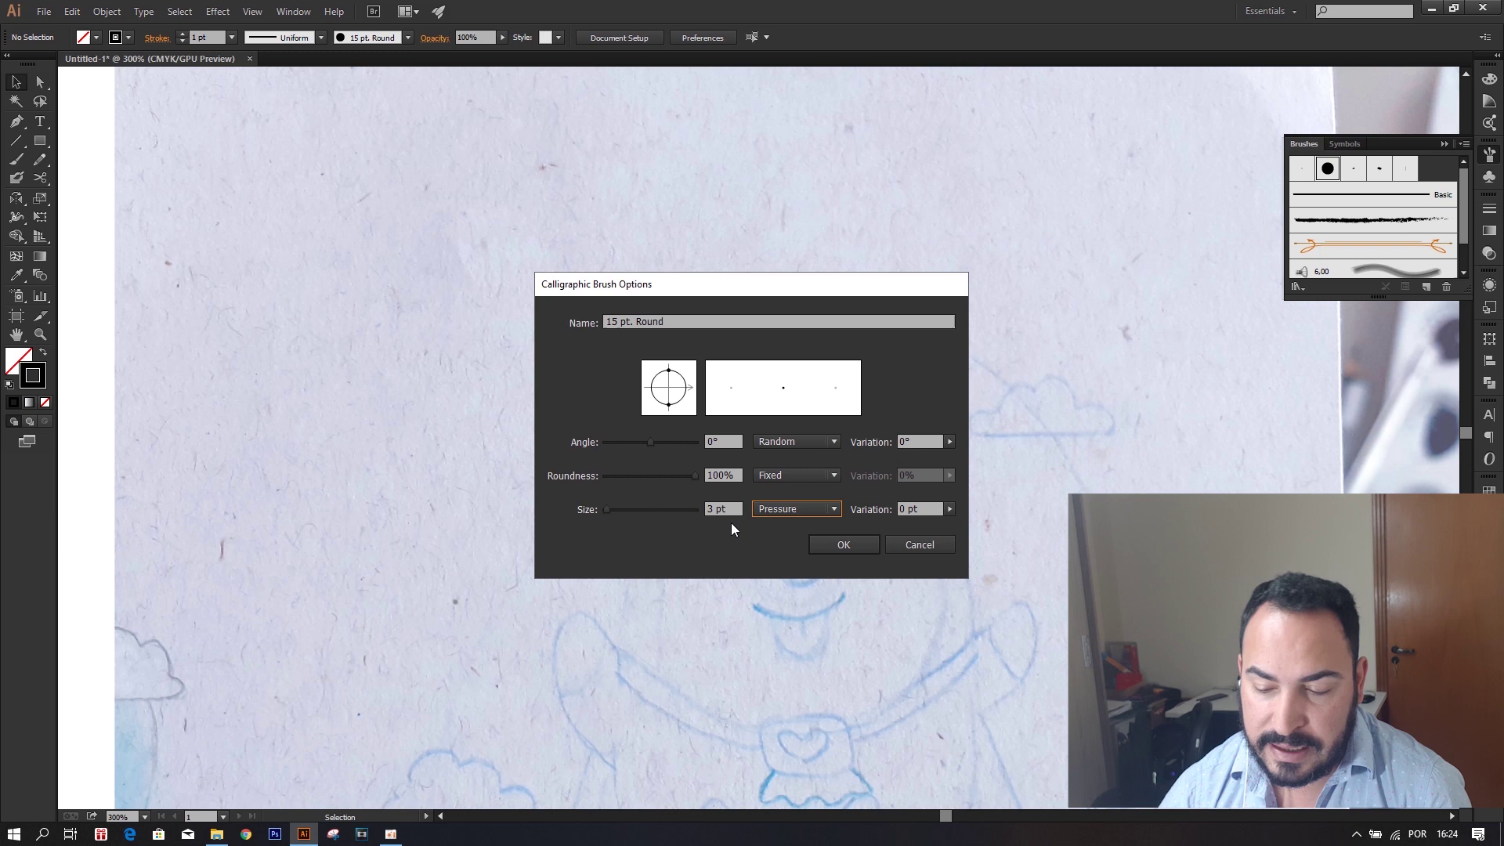
left_click(949, 509)
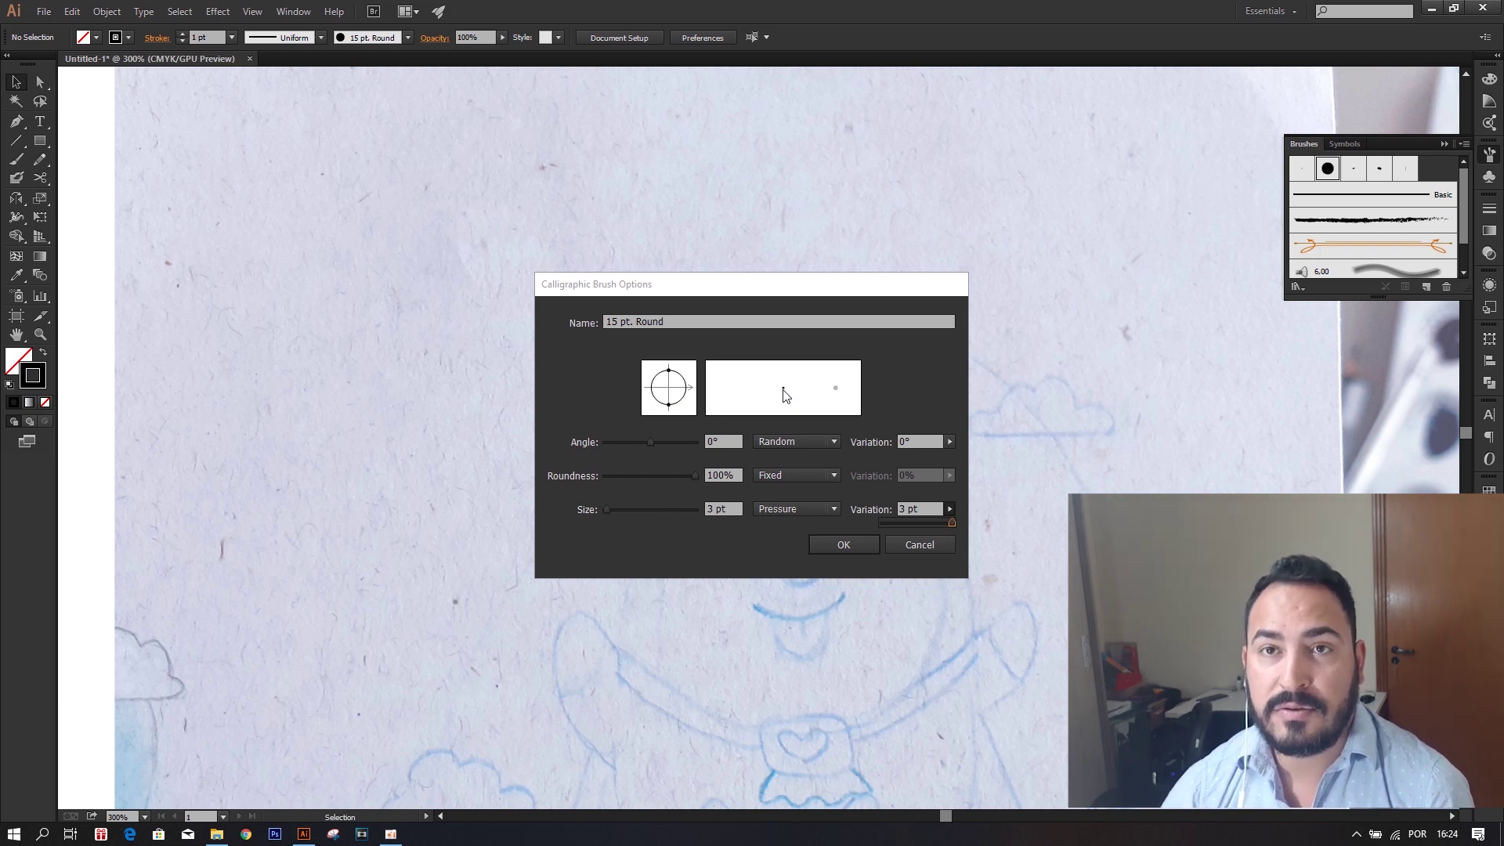
left_click(843, 542)
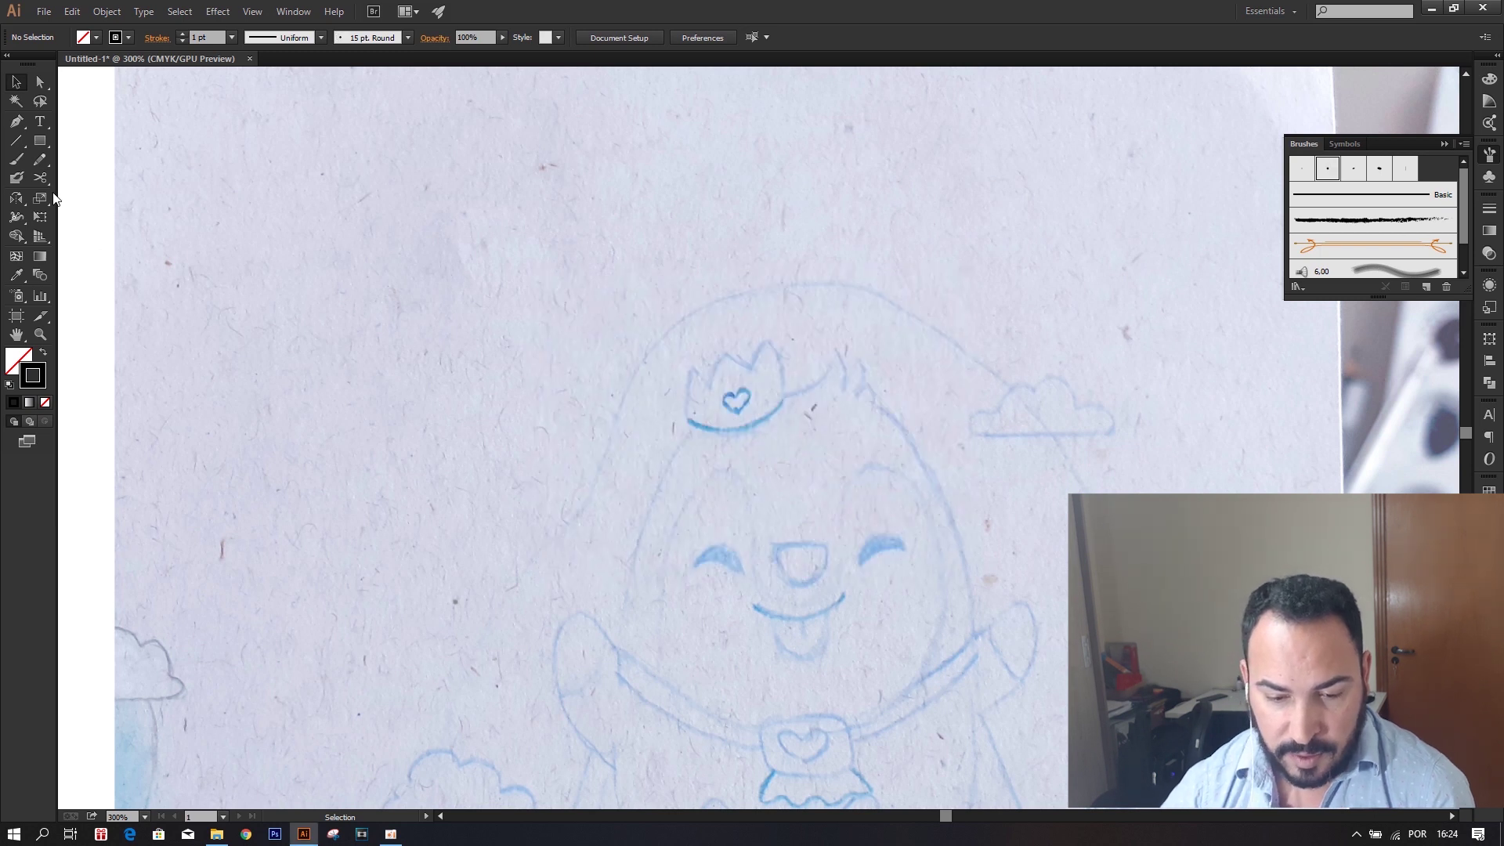
Ready the Paintbrush with a black stroke and no fill active.
left_click(17, 161)
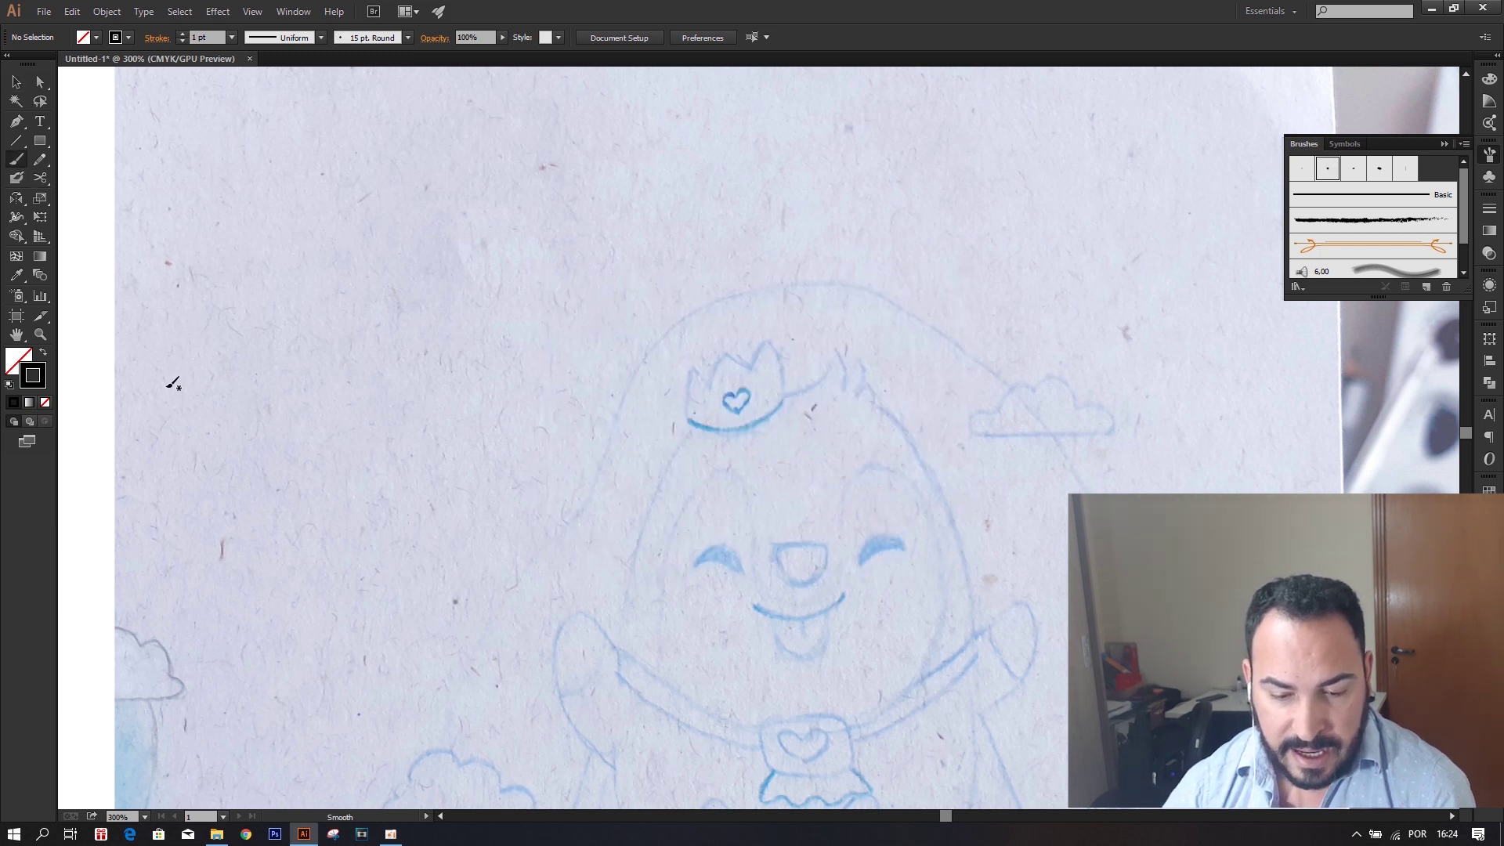
left_click(21, 360)
key("x")
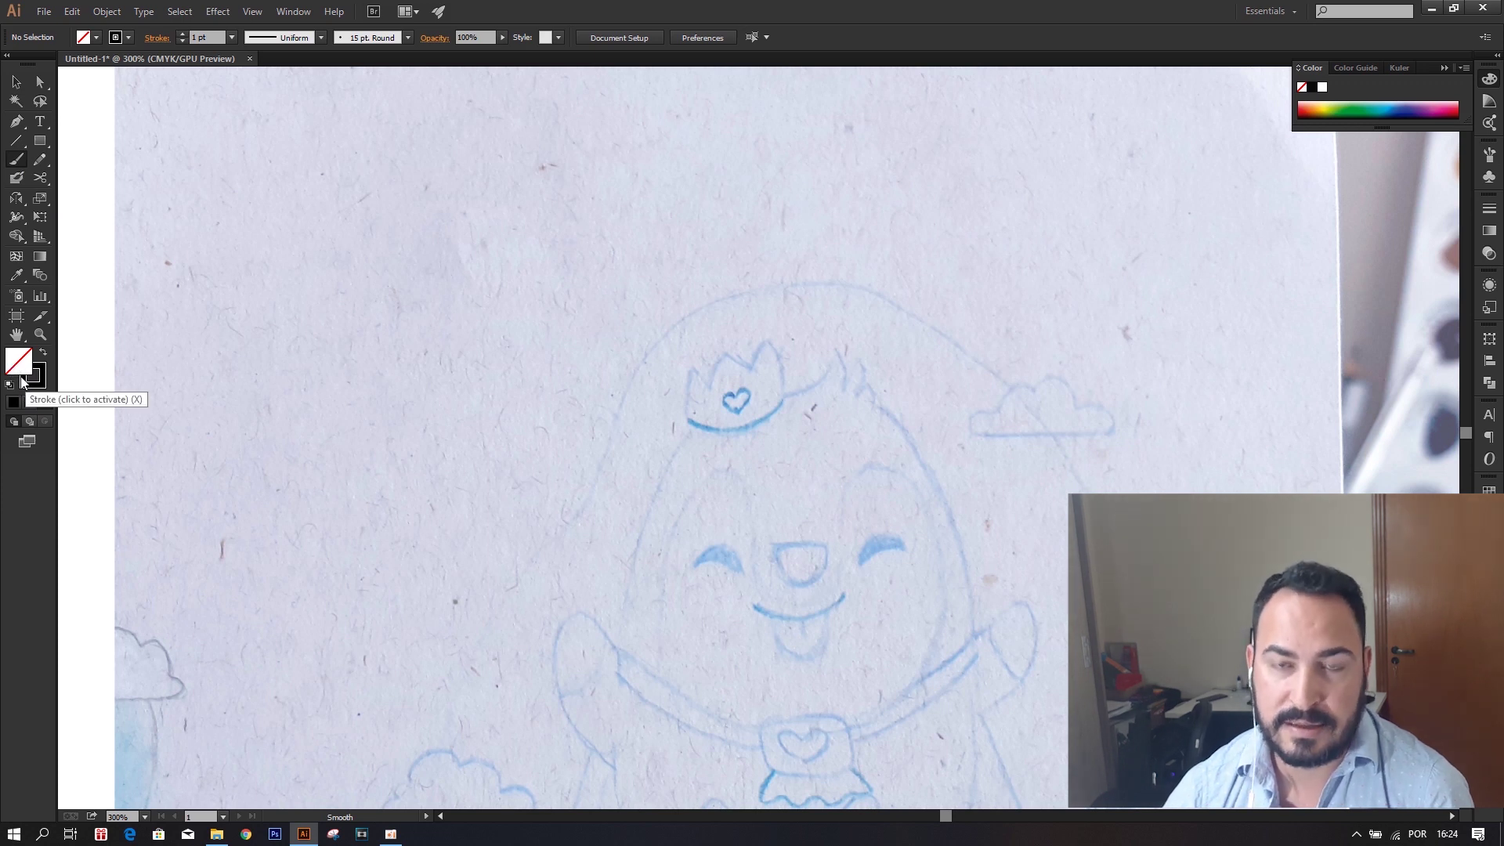
left_click(36, 382)
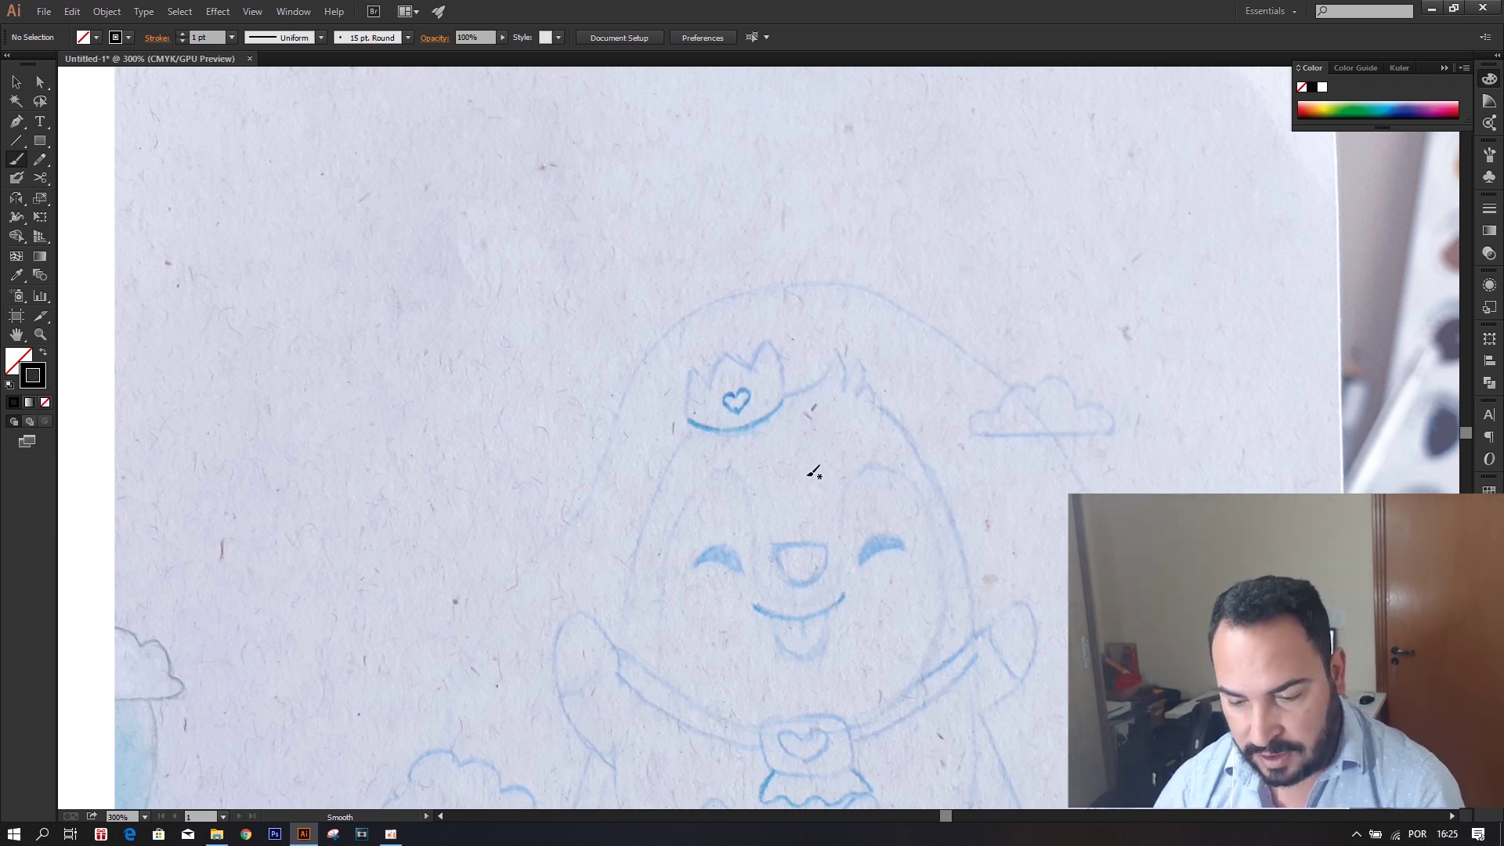
Zoom in on the crown and paint a test brush stroke beside it.
key("z")
mouse_move(842, 433)
left_mouse_down()
mouse_move(942, 497)
mouse_move(1057, 458)
mouse_move(1013, 467)
left_mouse_up()
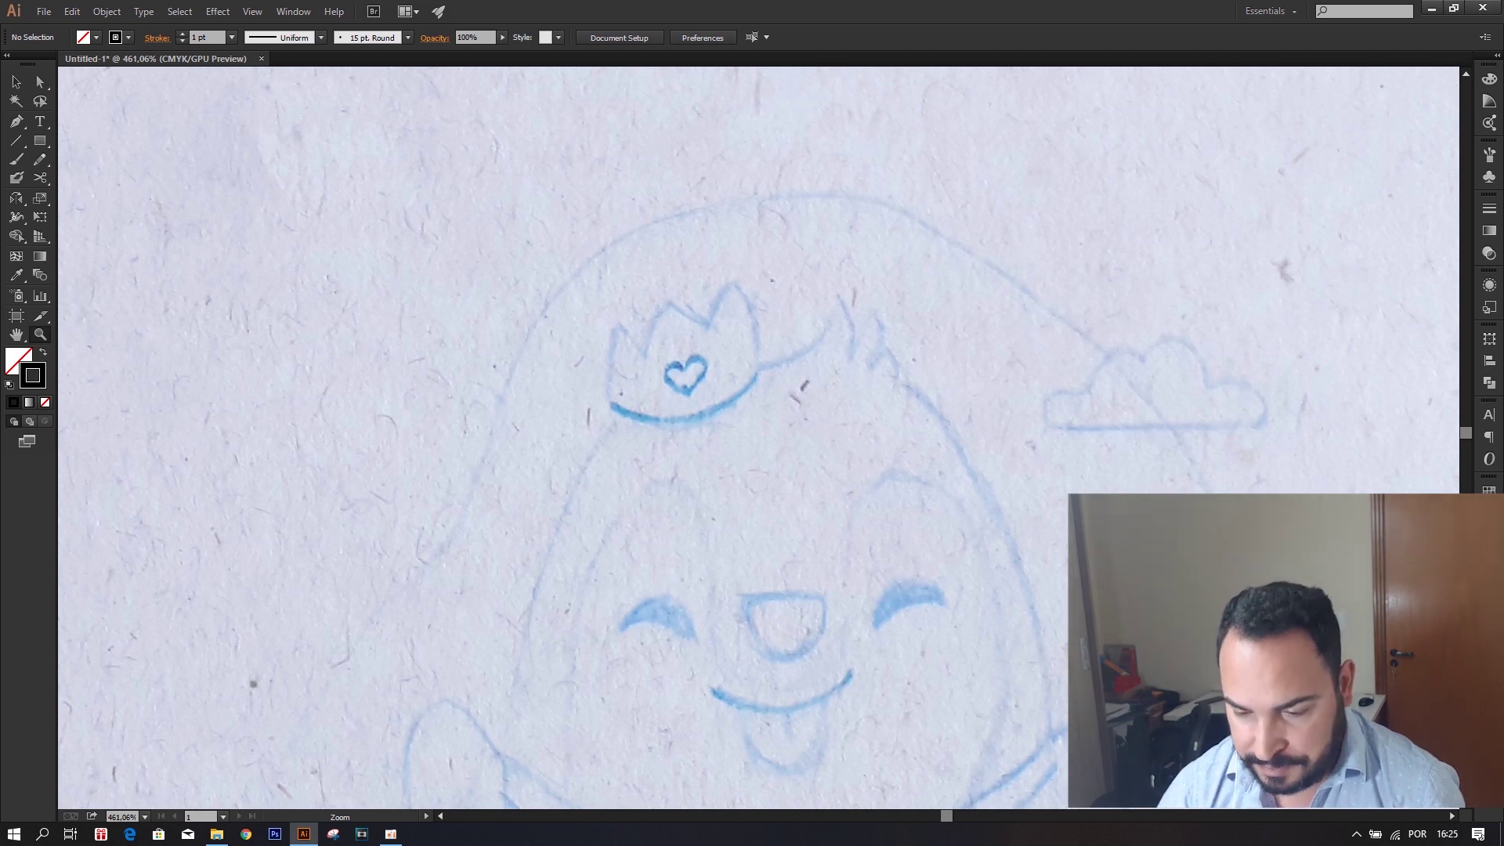
left_click_drag(936, 496, 952, 497)
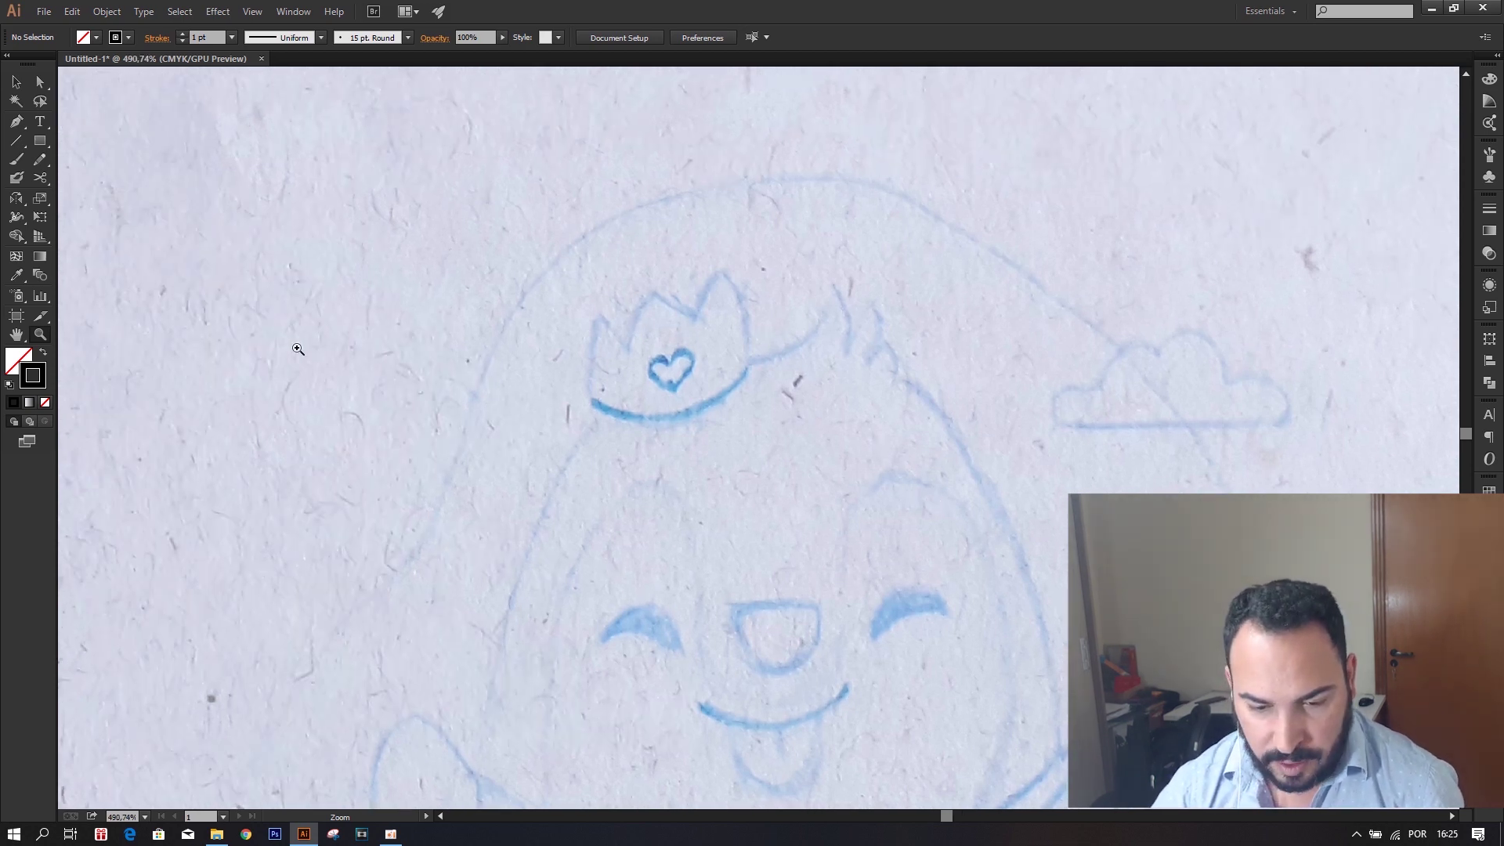
left_click(16, 159)
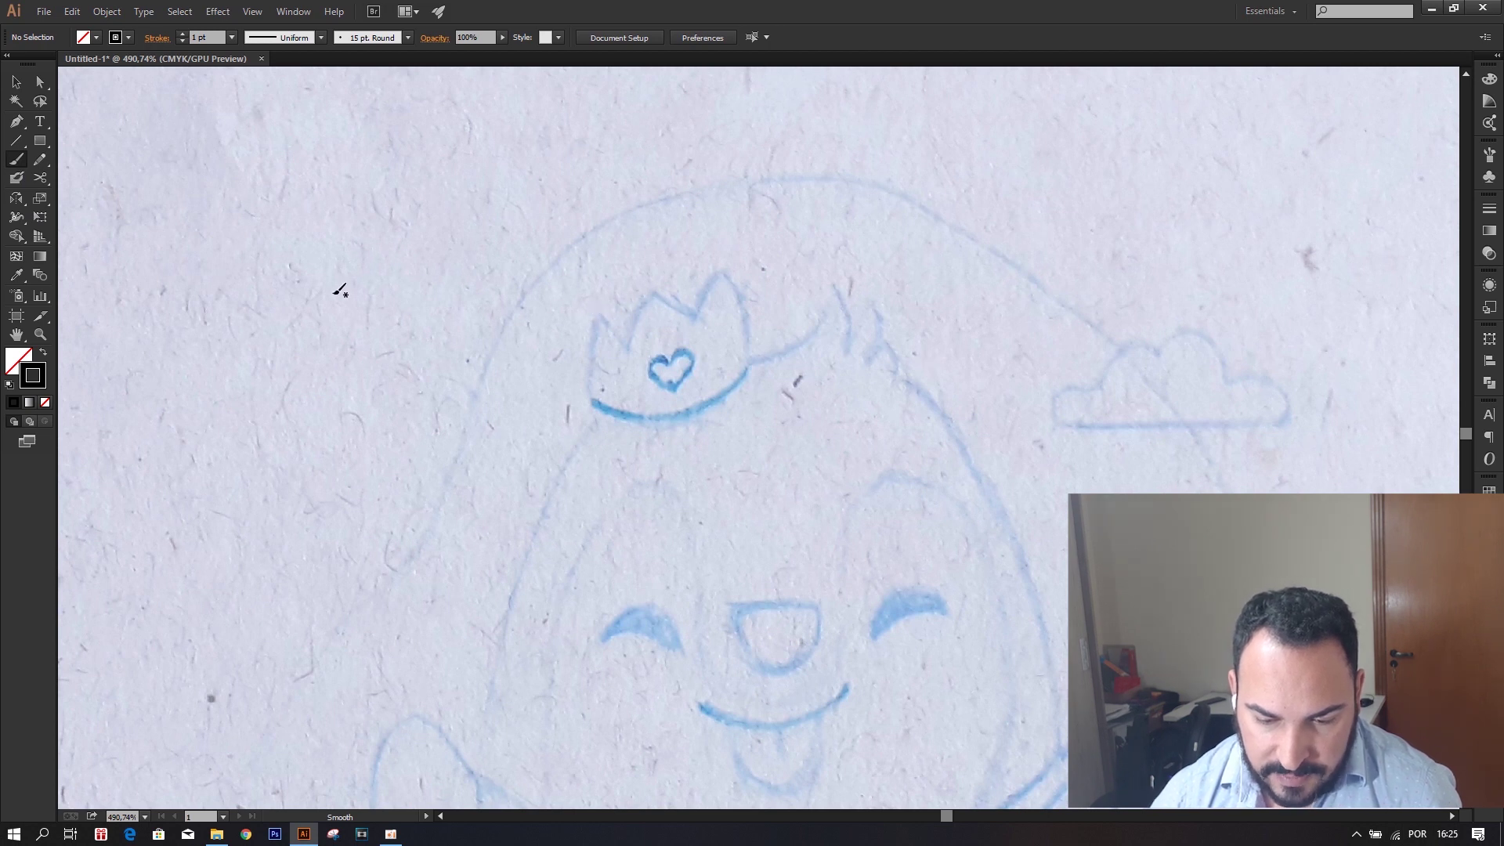
mouse_move(317, 231)
left_mouse_down()
mouse_move(510, 218)
mouse_move(610, 245)
mouse_move(606, 279)
mouse_move(464, 325)
mouse_move(413, 361)
mouse_move(454, 398)
mouse_move(560, 382)
mouse_move(607, 411)
mouse_move(525, 449)
mouse_move(521, 497)
mouse_move(558, 576)
left_mouse_up()
Inspect the S-shaped test stroke, then bring up the Paintbrush Tool Options.
left_click(16, 83)
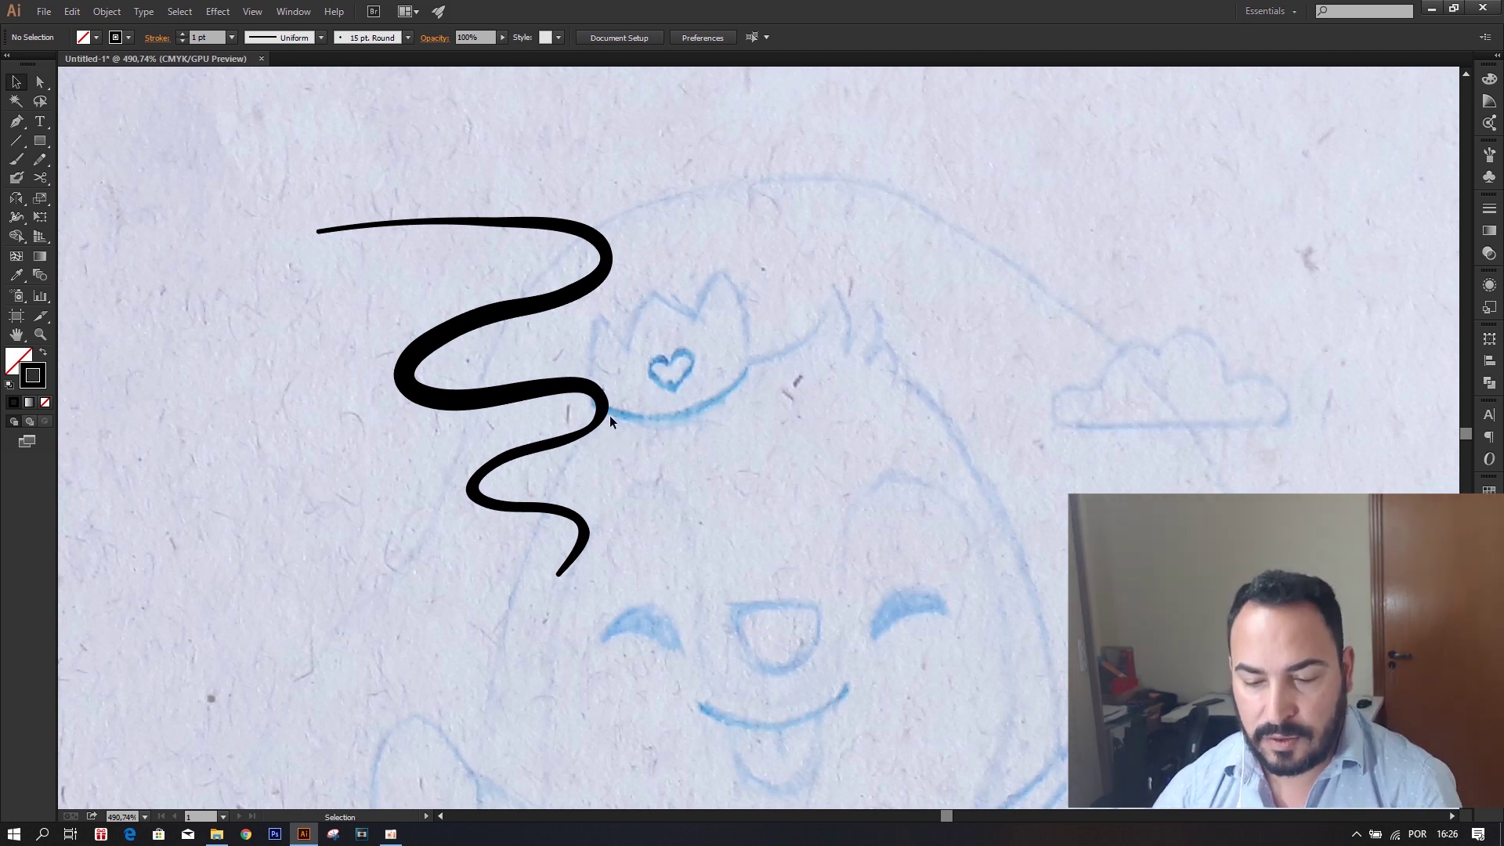
left_click(580, 388)
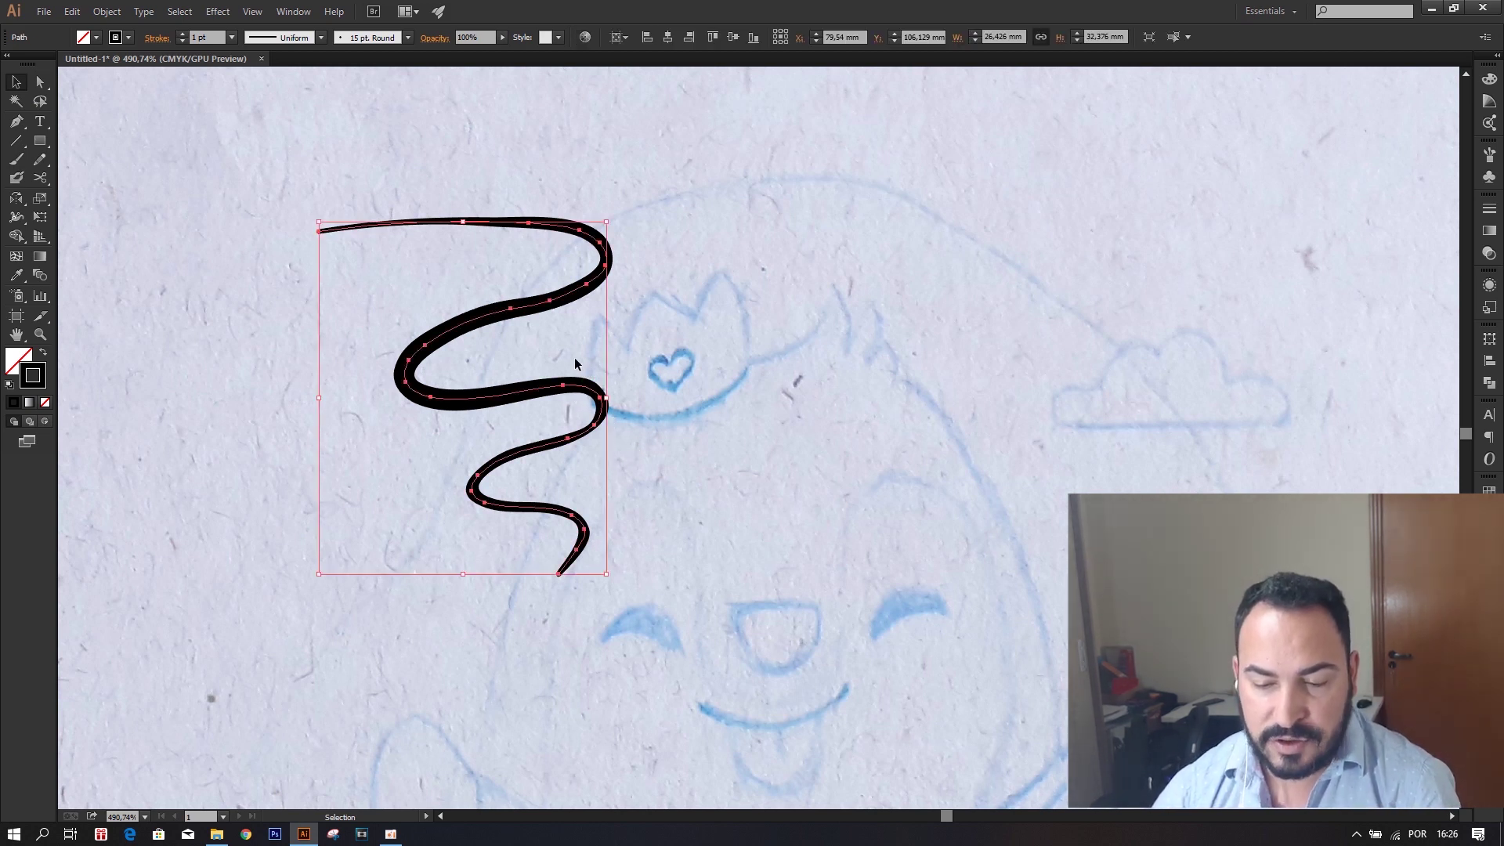
left_click(647, 321)
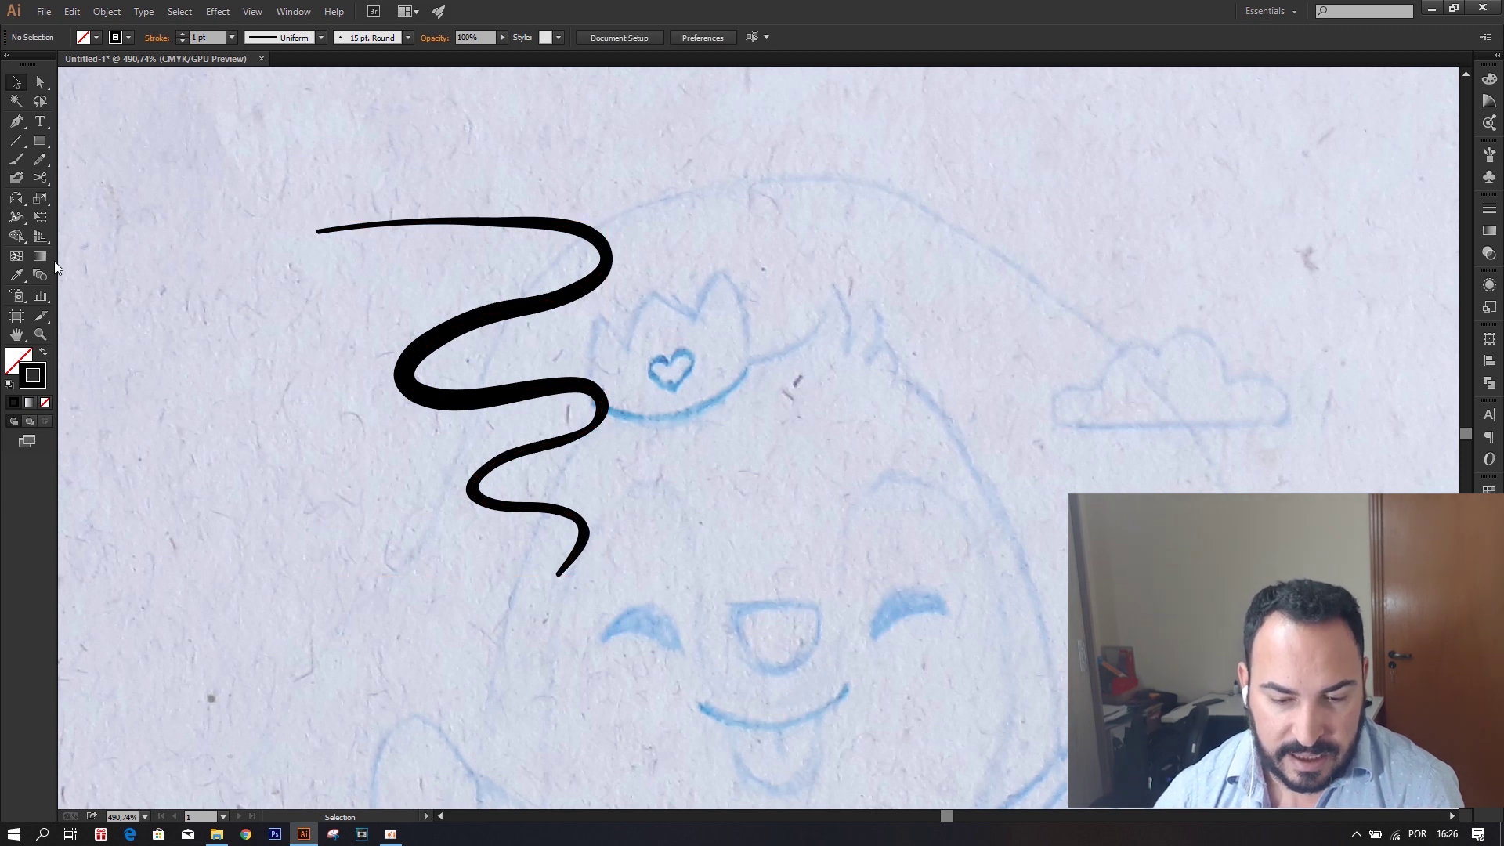
left_click(14, 161)
double_click(14, 163)
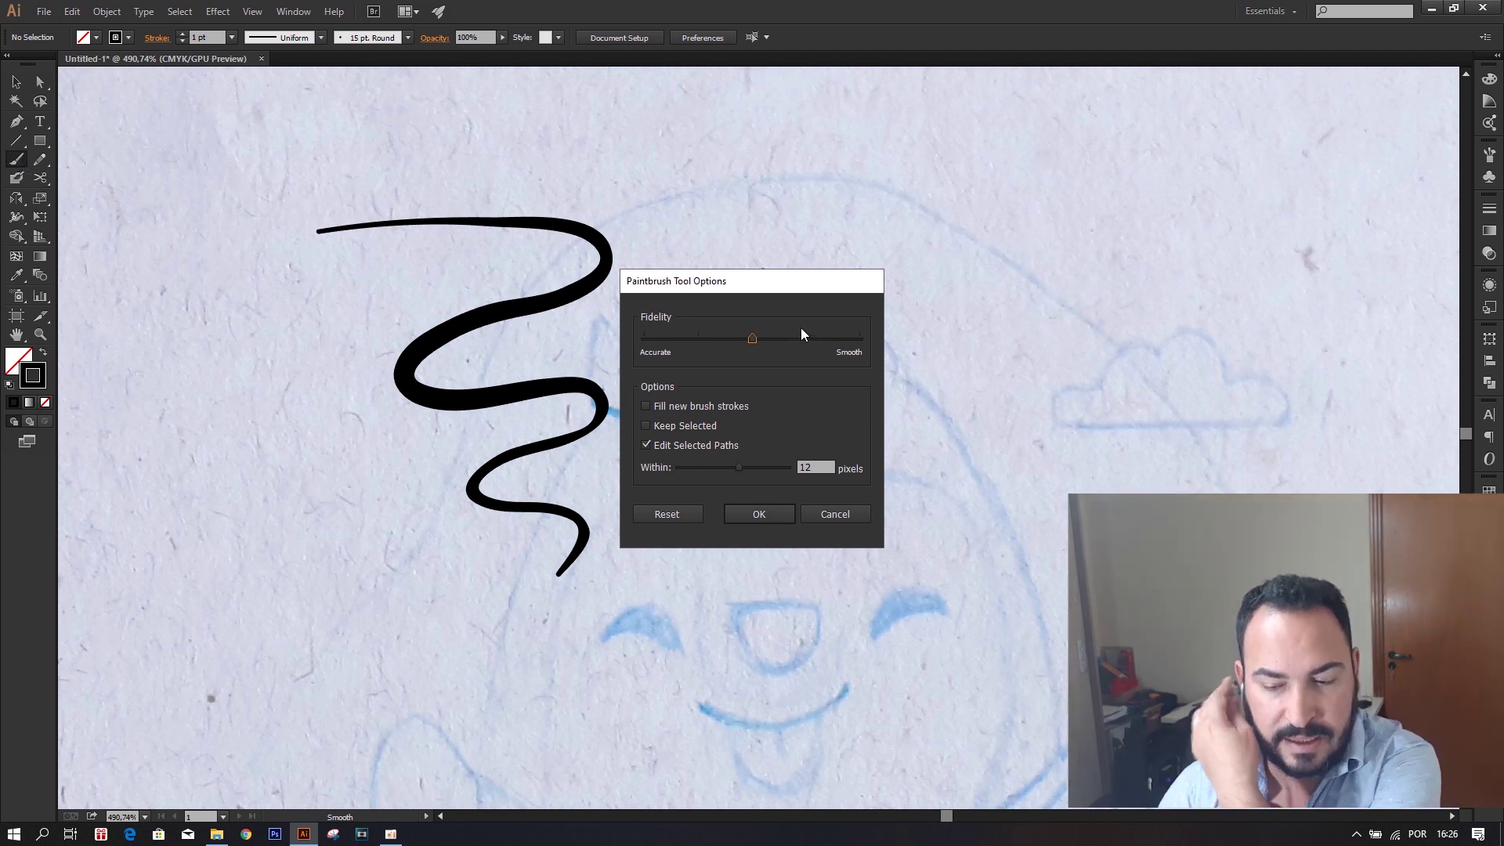
Close Paintbrush Tool Options unchanged and delete the black S-shaped test stroke.
mouse_move(741, 282)
left_mouse_down()
mouse_move(419, 234)
mouse_move(374, 261)
left_mouse_up()
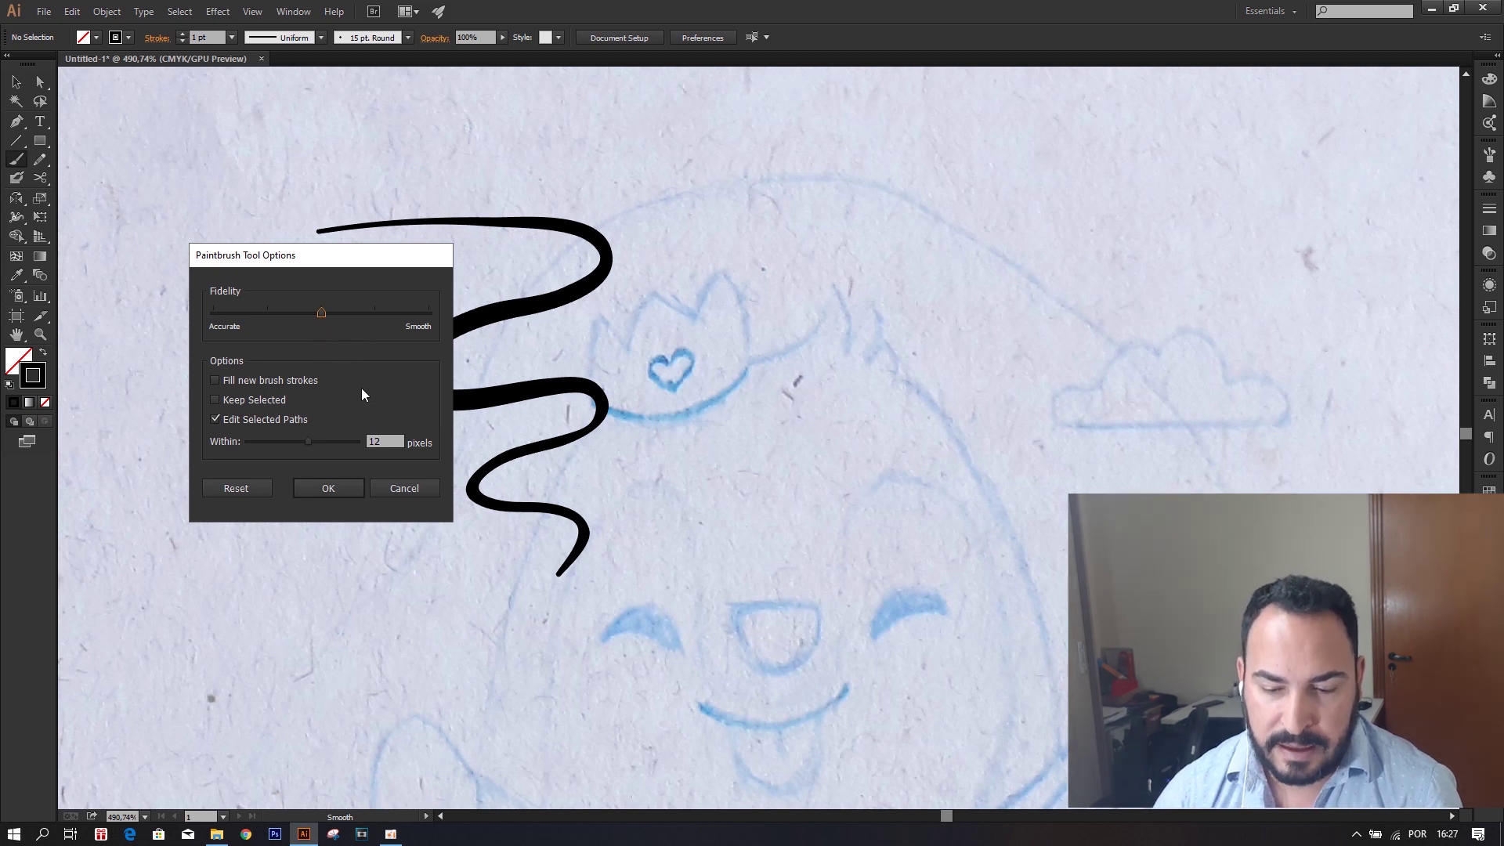
left_click(401, 487)
key("v")
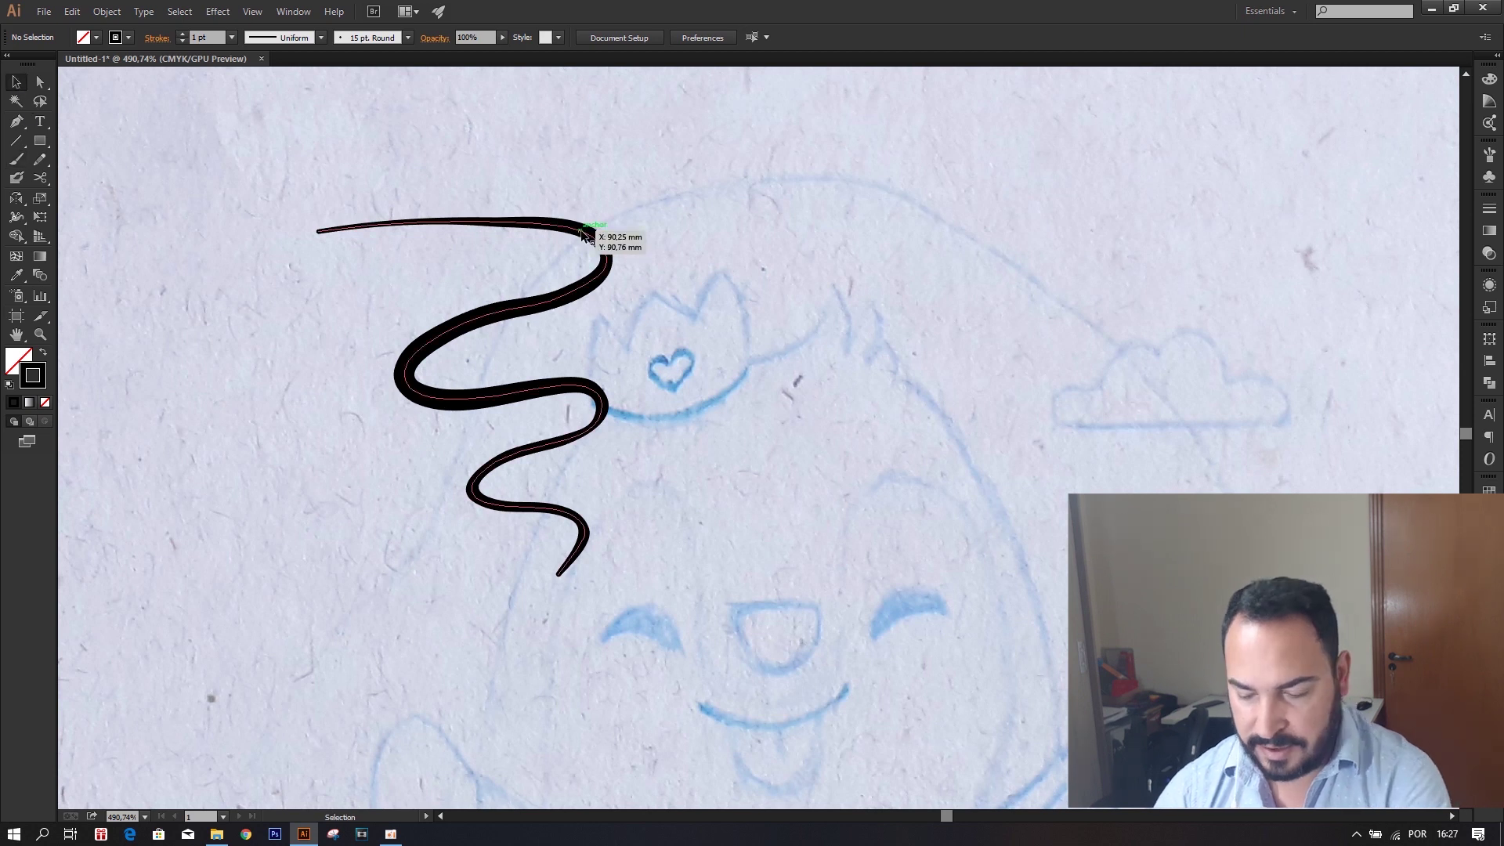
left_click(610, 248)
key("Delete")
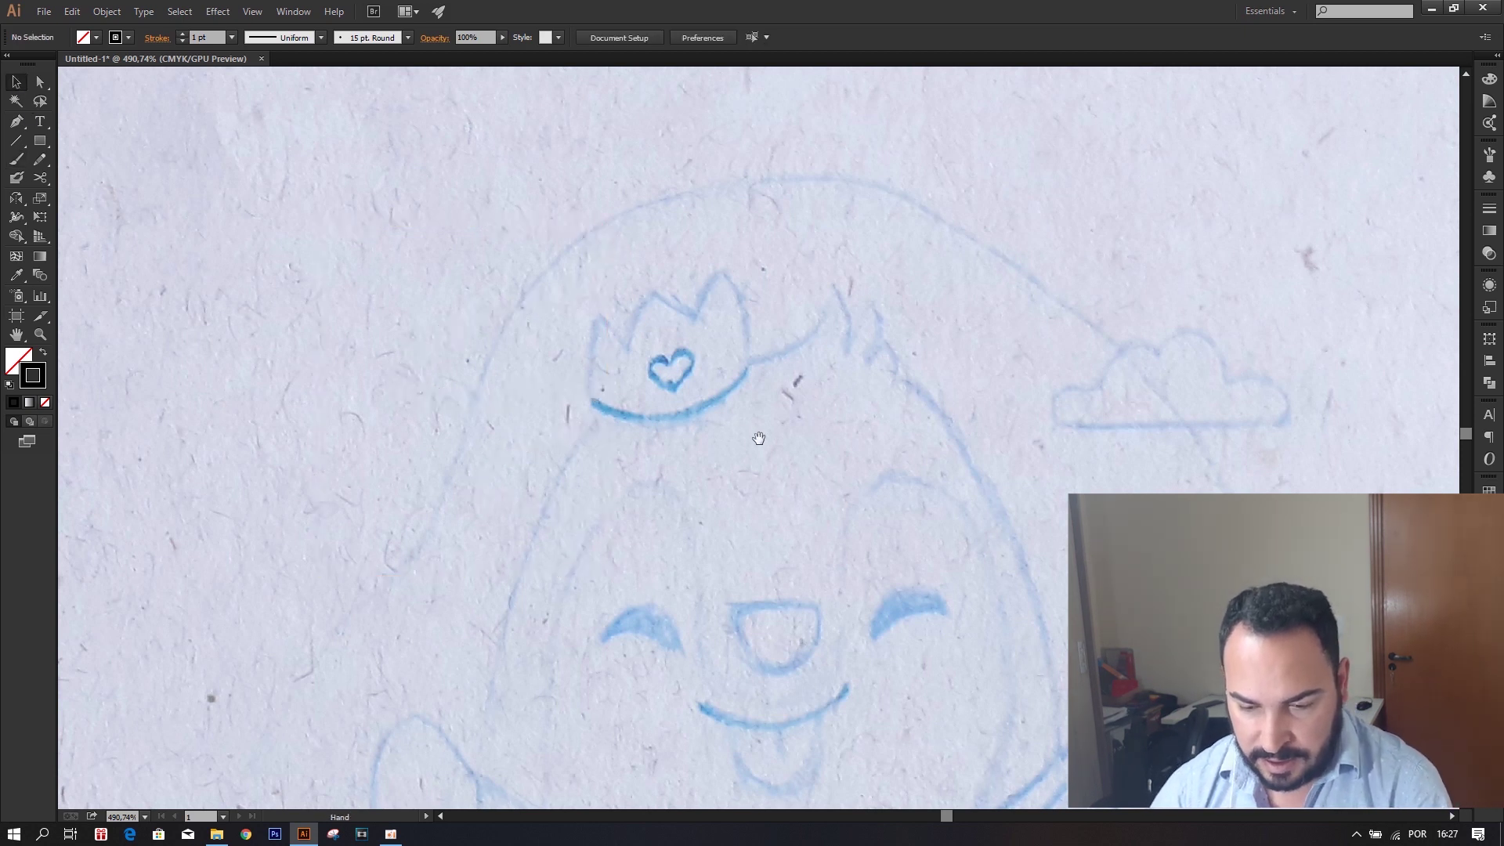
Trace the crown around the heart with thick black Paintbrush strokes.
left_click_drag(755, 436, 627, 310)
left_click(646, 294)
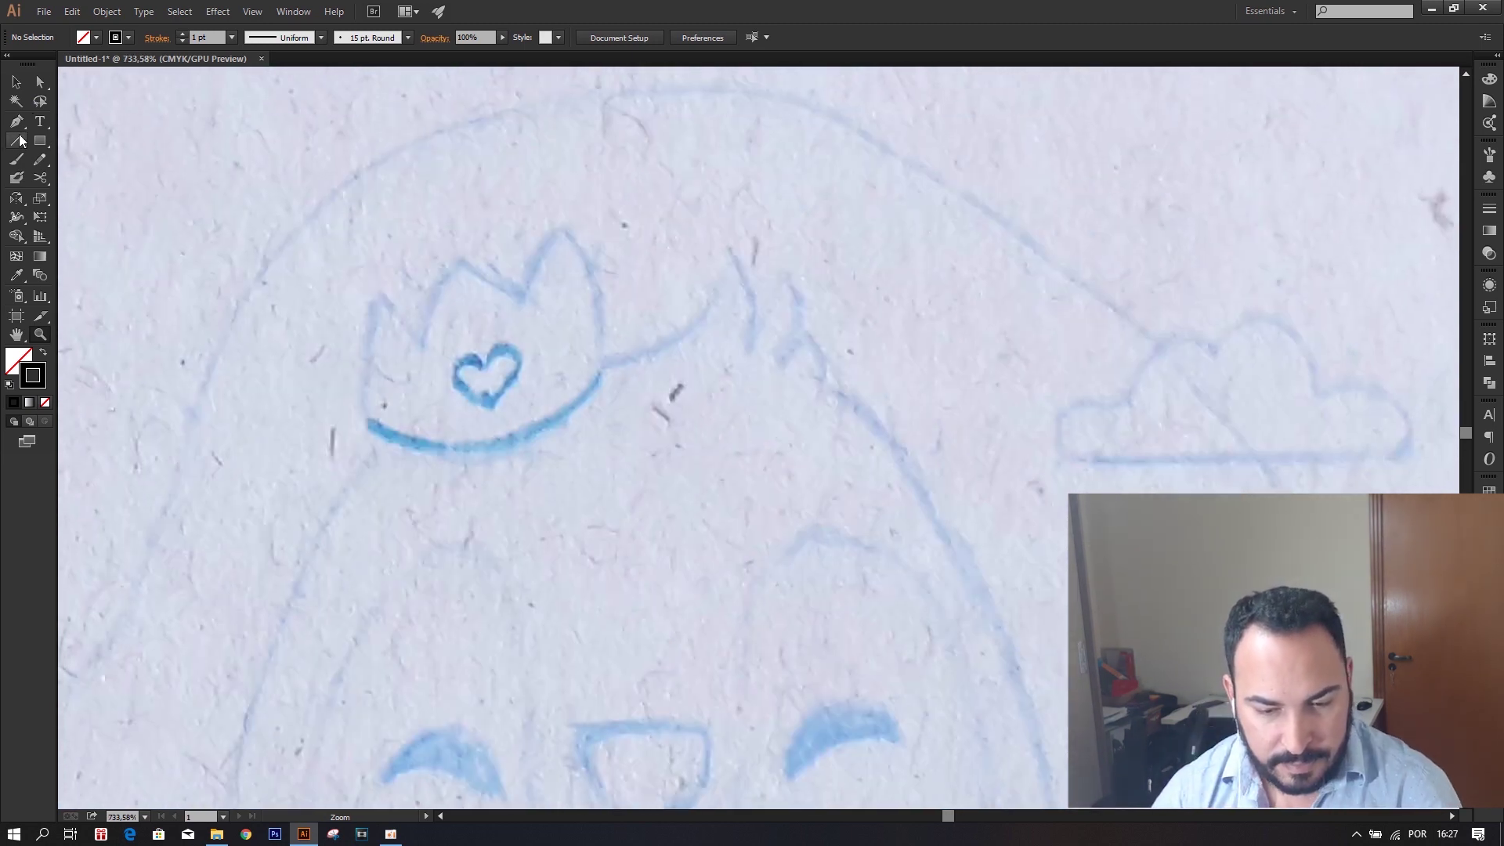
left_click(16, 159)
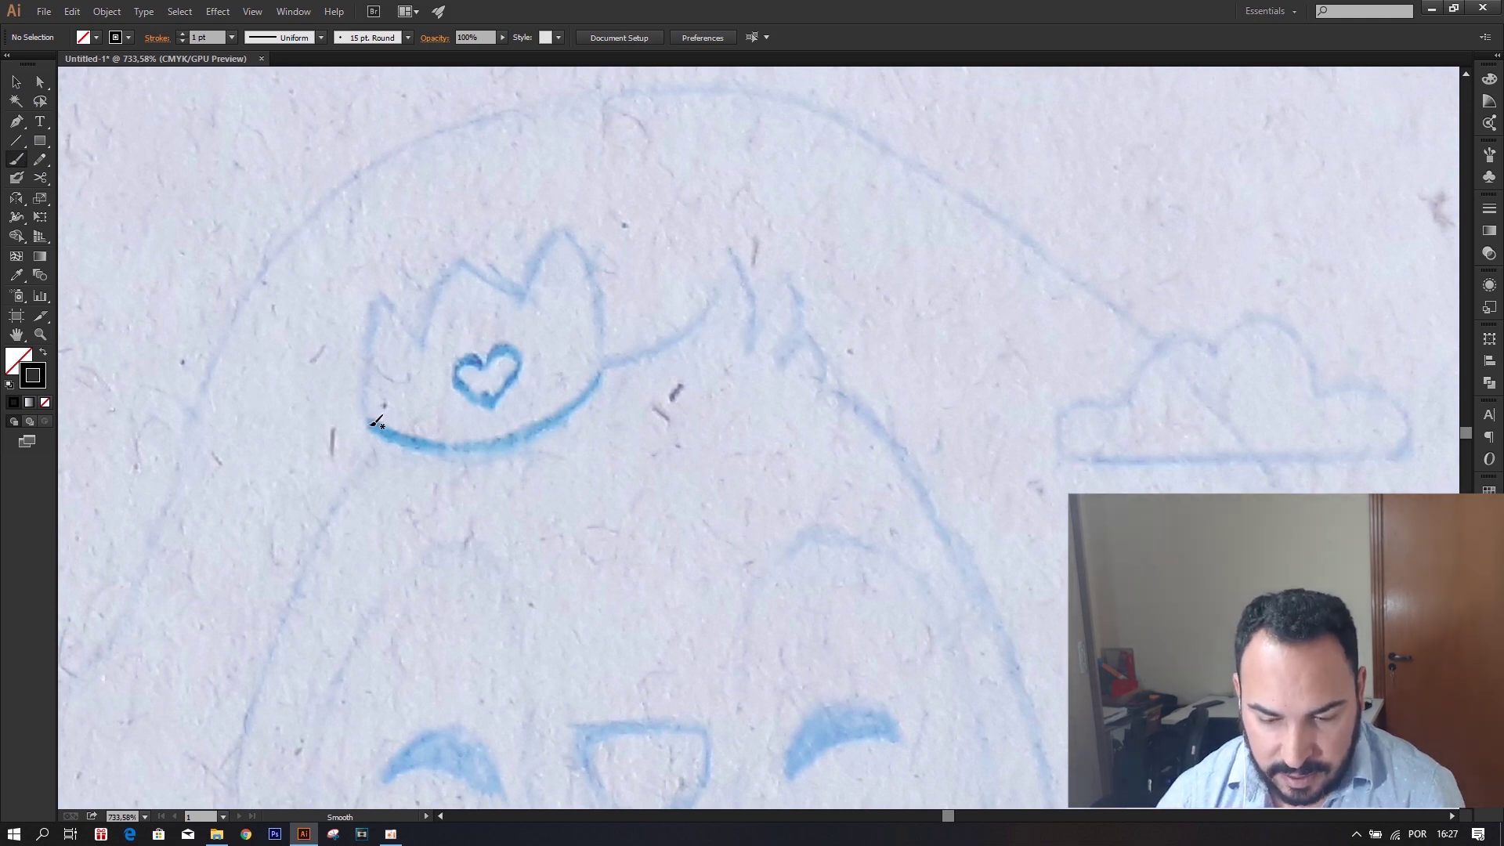
left_click_drag(375, 427, 377, 288)
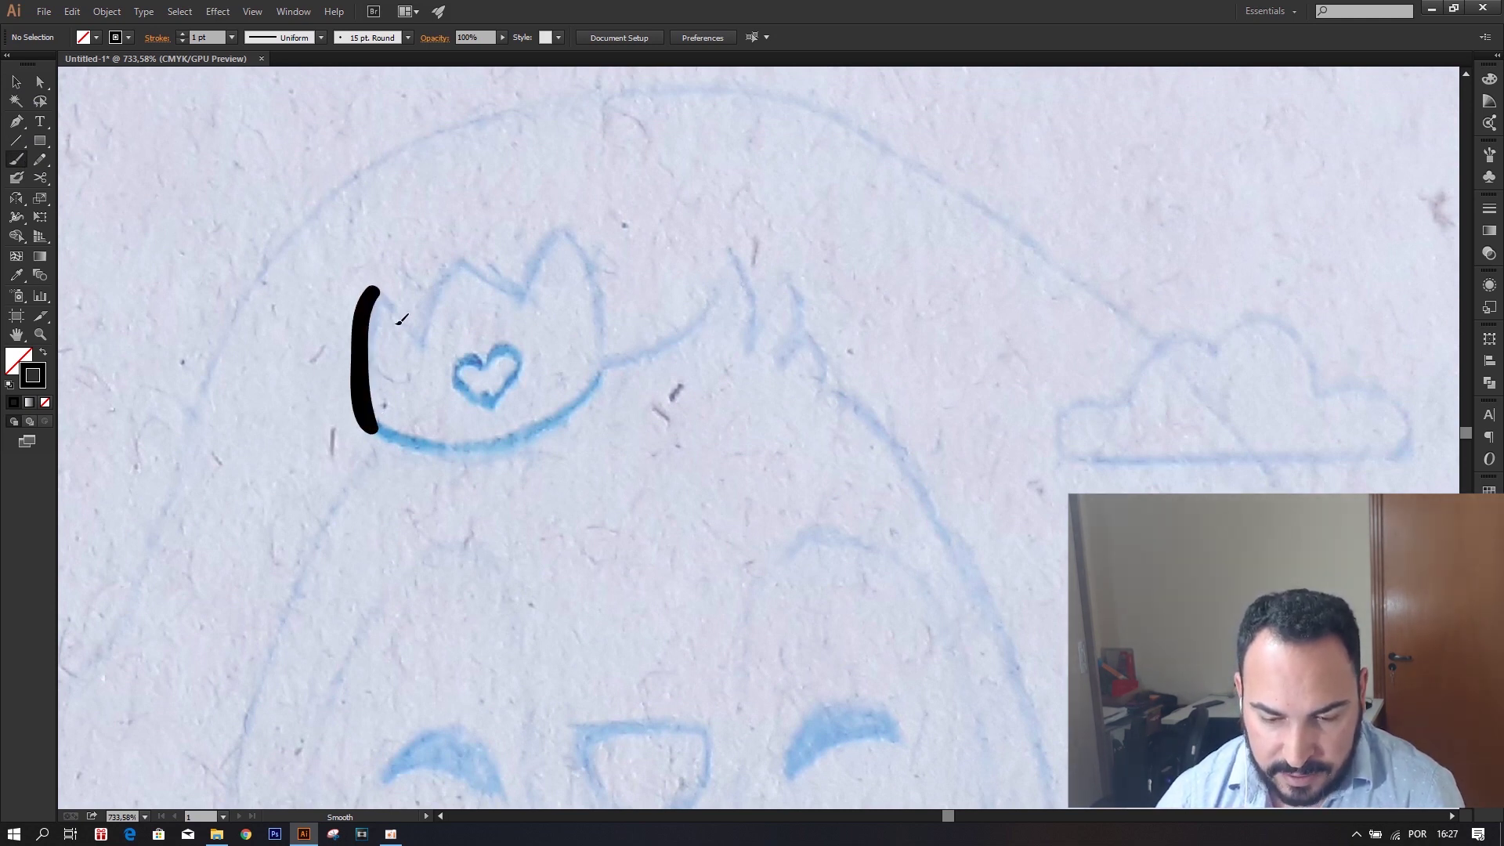
mouse_move(375, 288)
left_mouse_down()
mouse_move(427, 342)
mouse_move(462, 251)
mouse_move(533, 295)
mouse_move(570, 222)
mouse_move(607, 262)
mouse_move(616, 383)
left_mouse_up()
left_click_drag(366, 427, 623, 376)
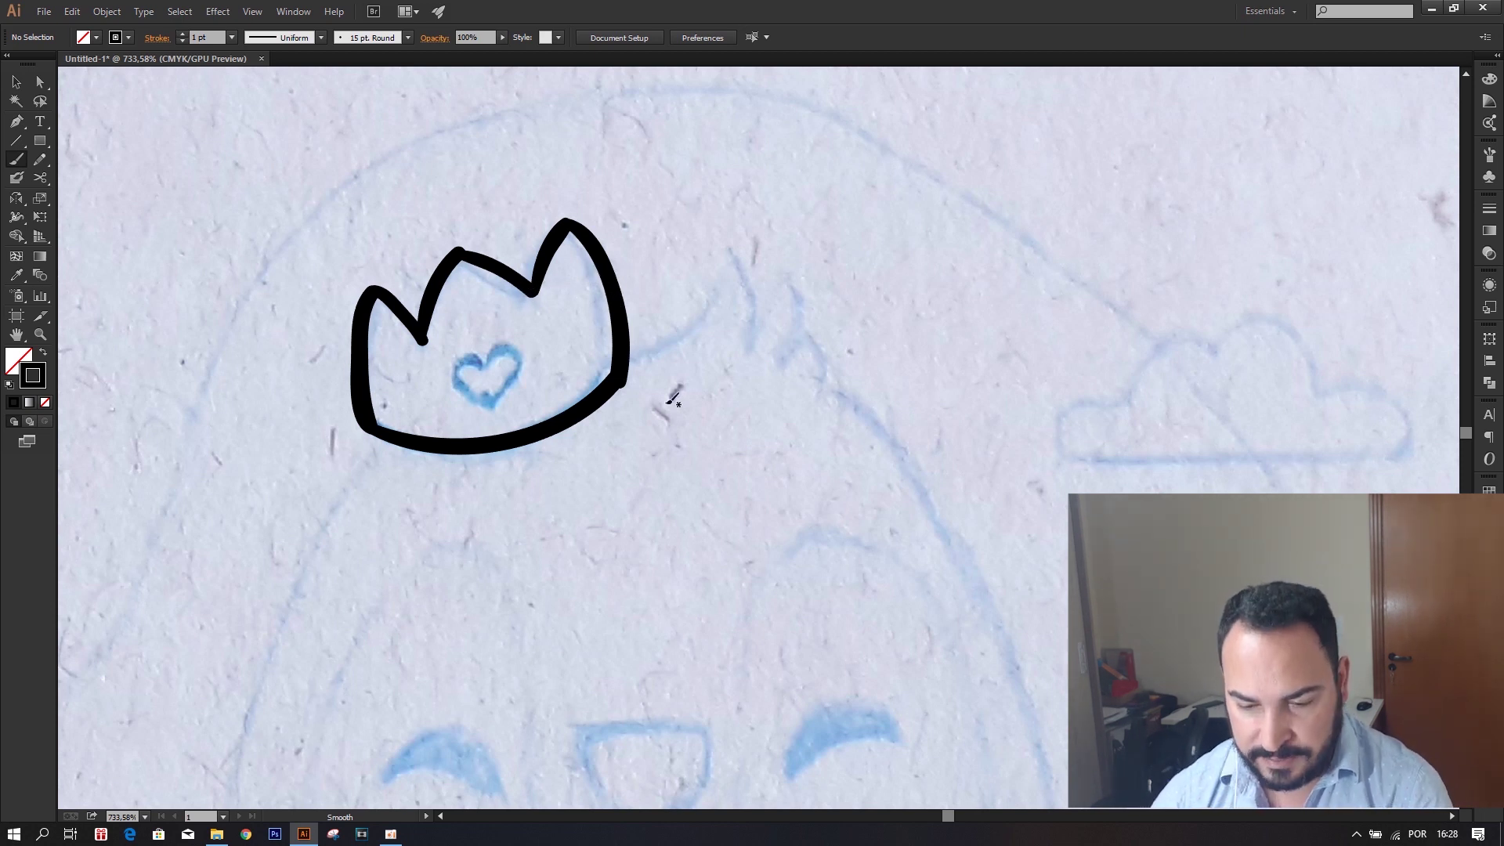
Marquee-select the traced crown path.
left_click_drag(692, 441, 641, 394)
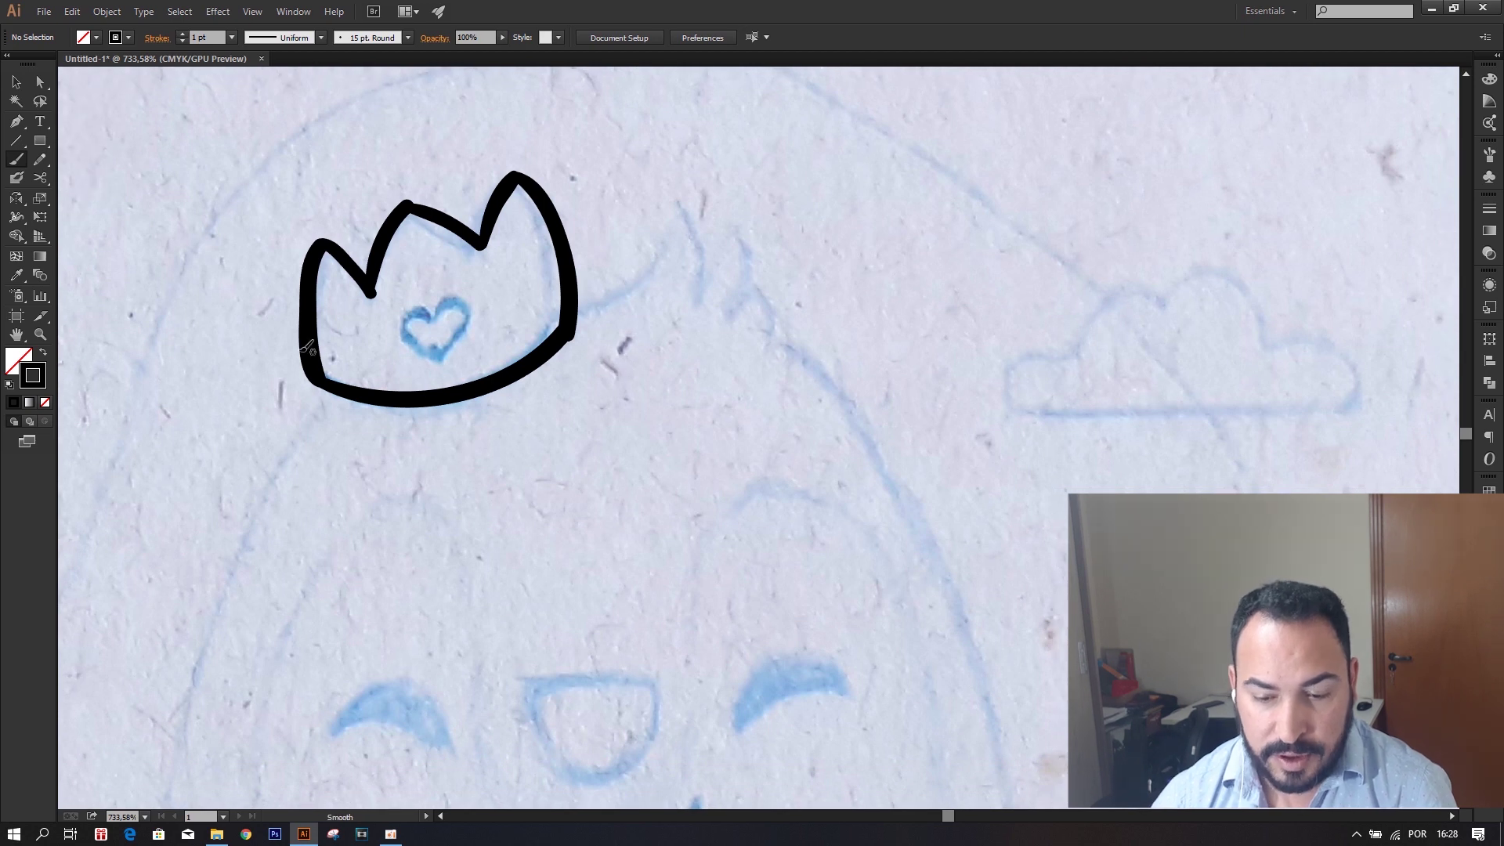
left_click(16, 81)
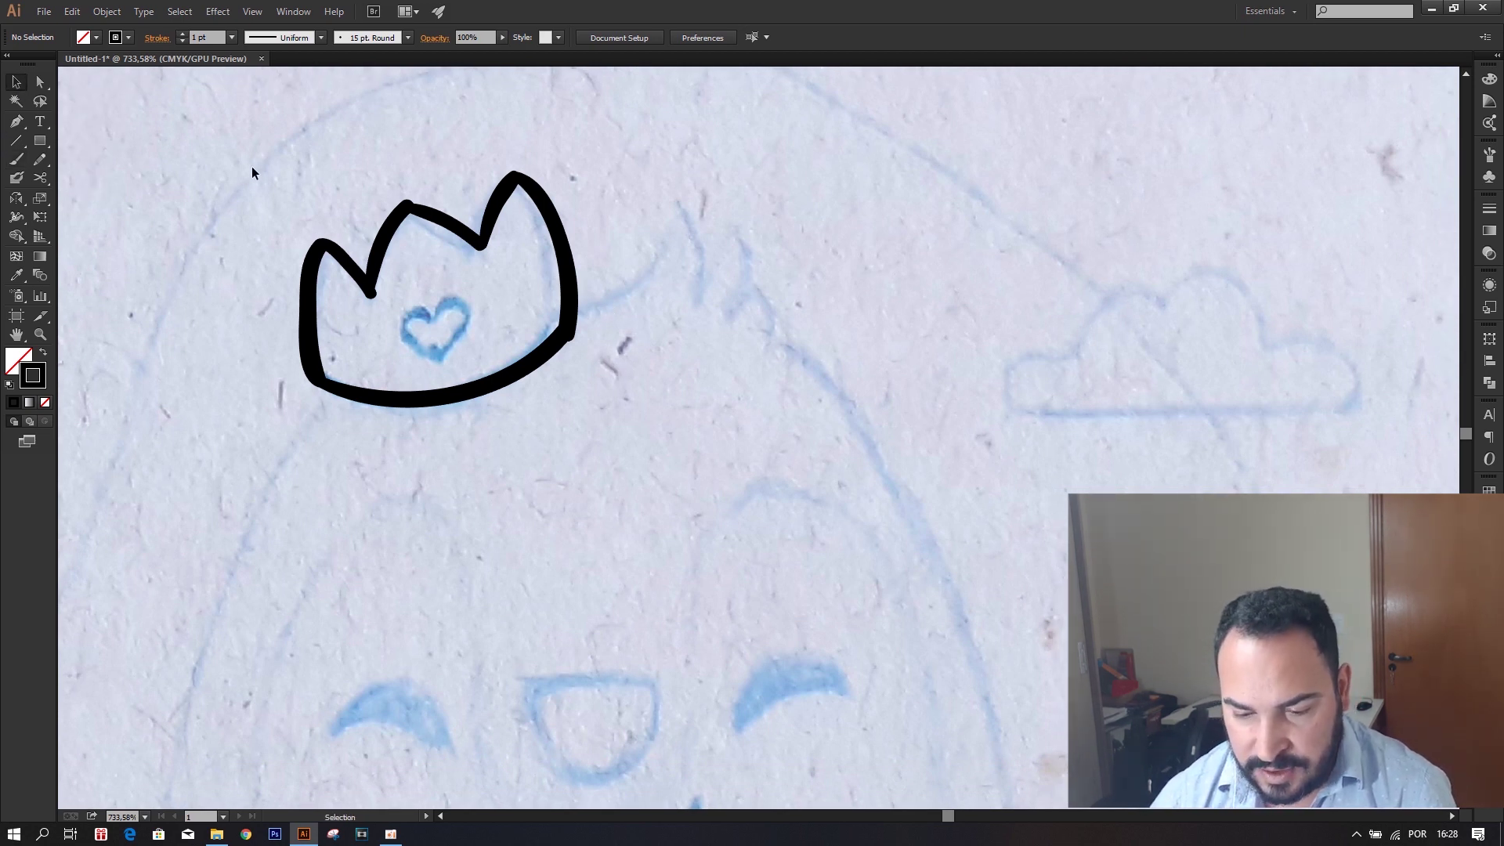
left_click_drag(251, 166, 721, 429)
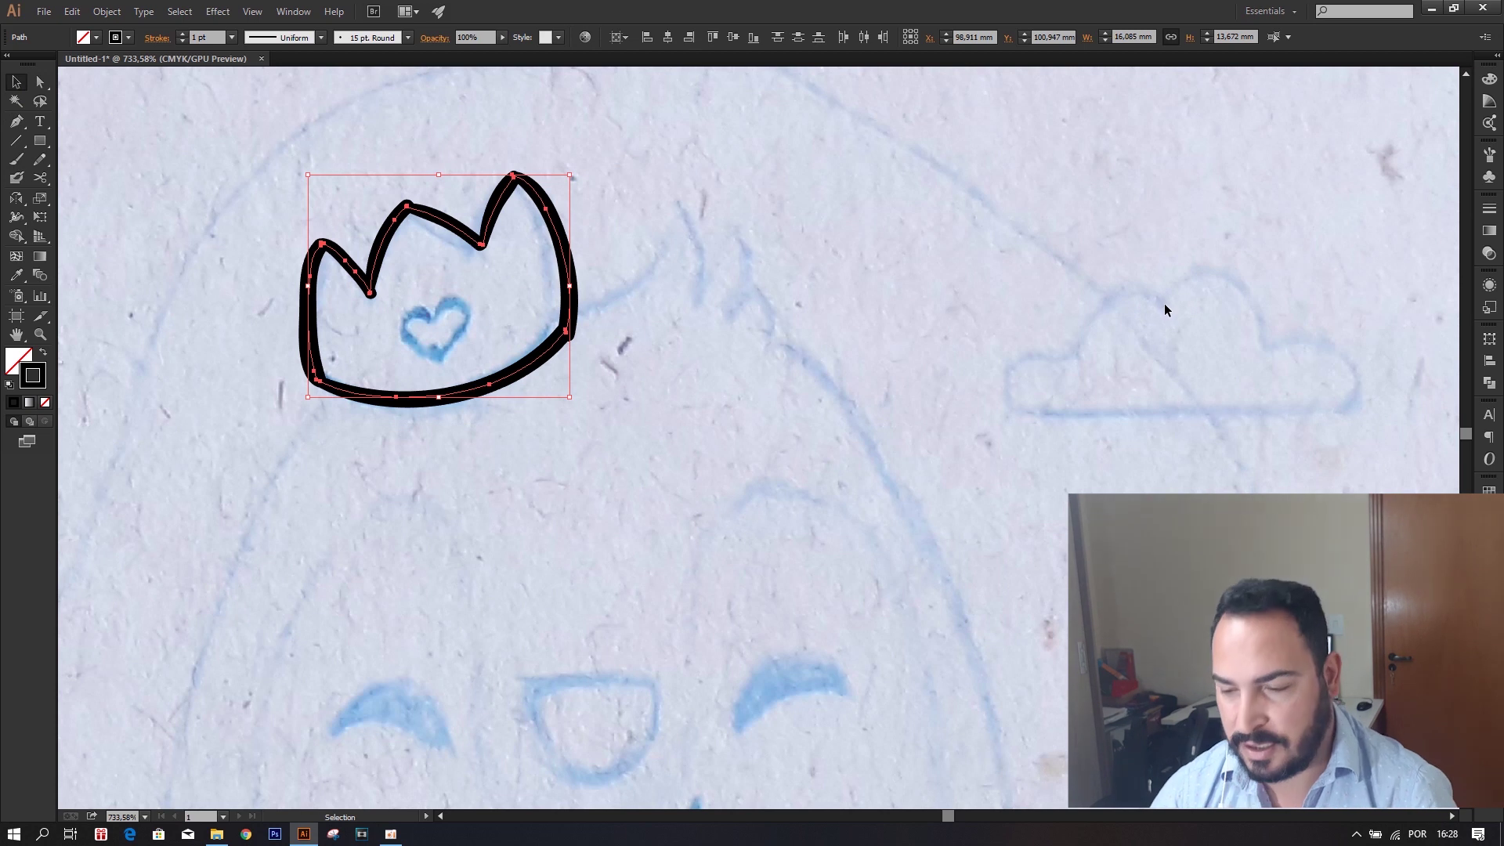
Change the 15 pt. Round brush size to 2 pt, leaving existing strokes unchanged.
left_click(1491, 156)
double_click(1327, 171)
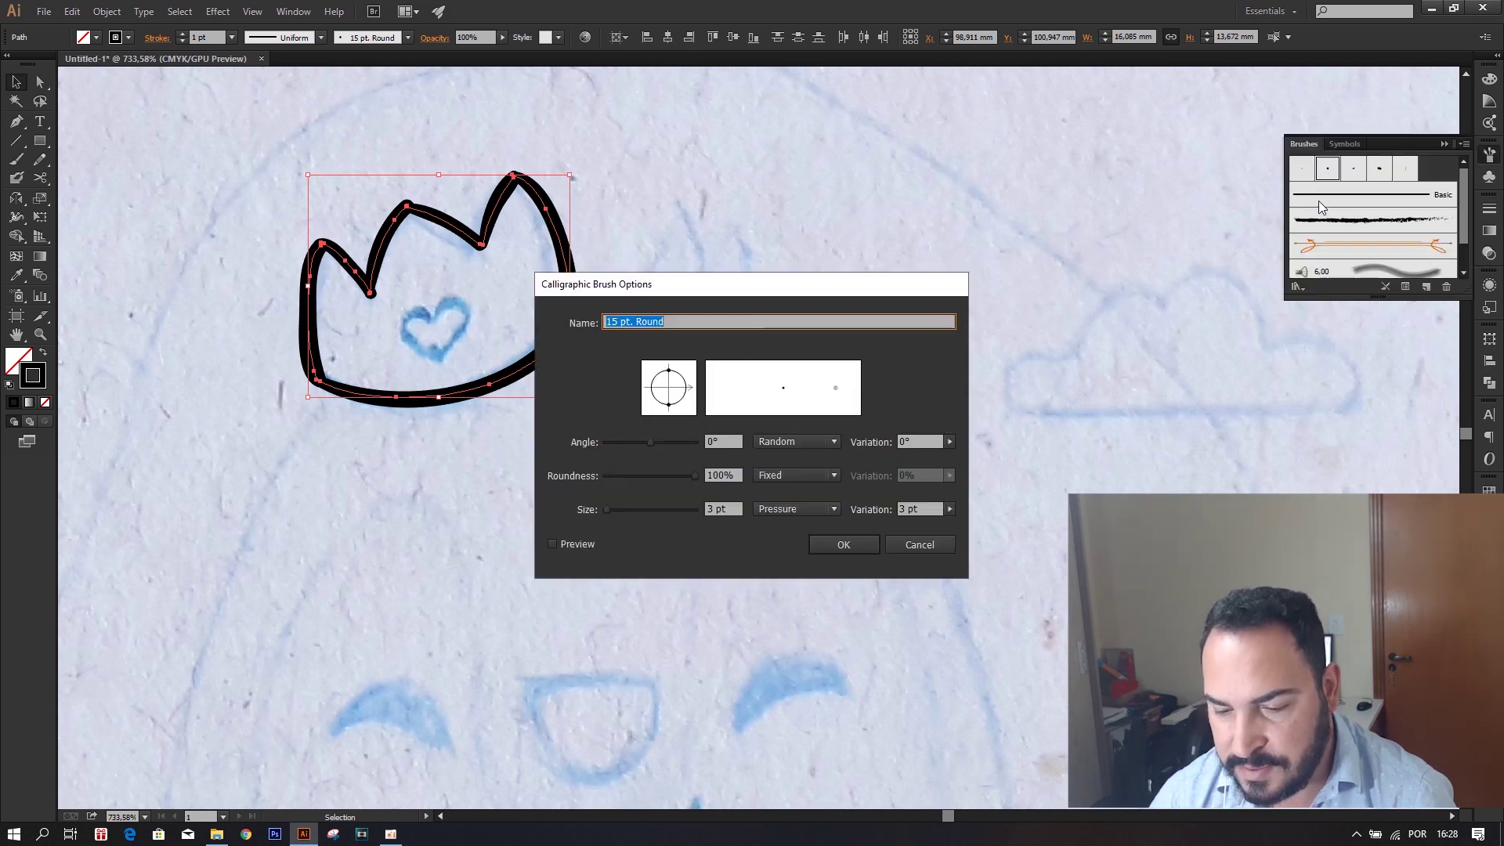
left_click(731, 505)
left_click_drag(731, 506, 707, 529)
type("2")
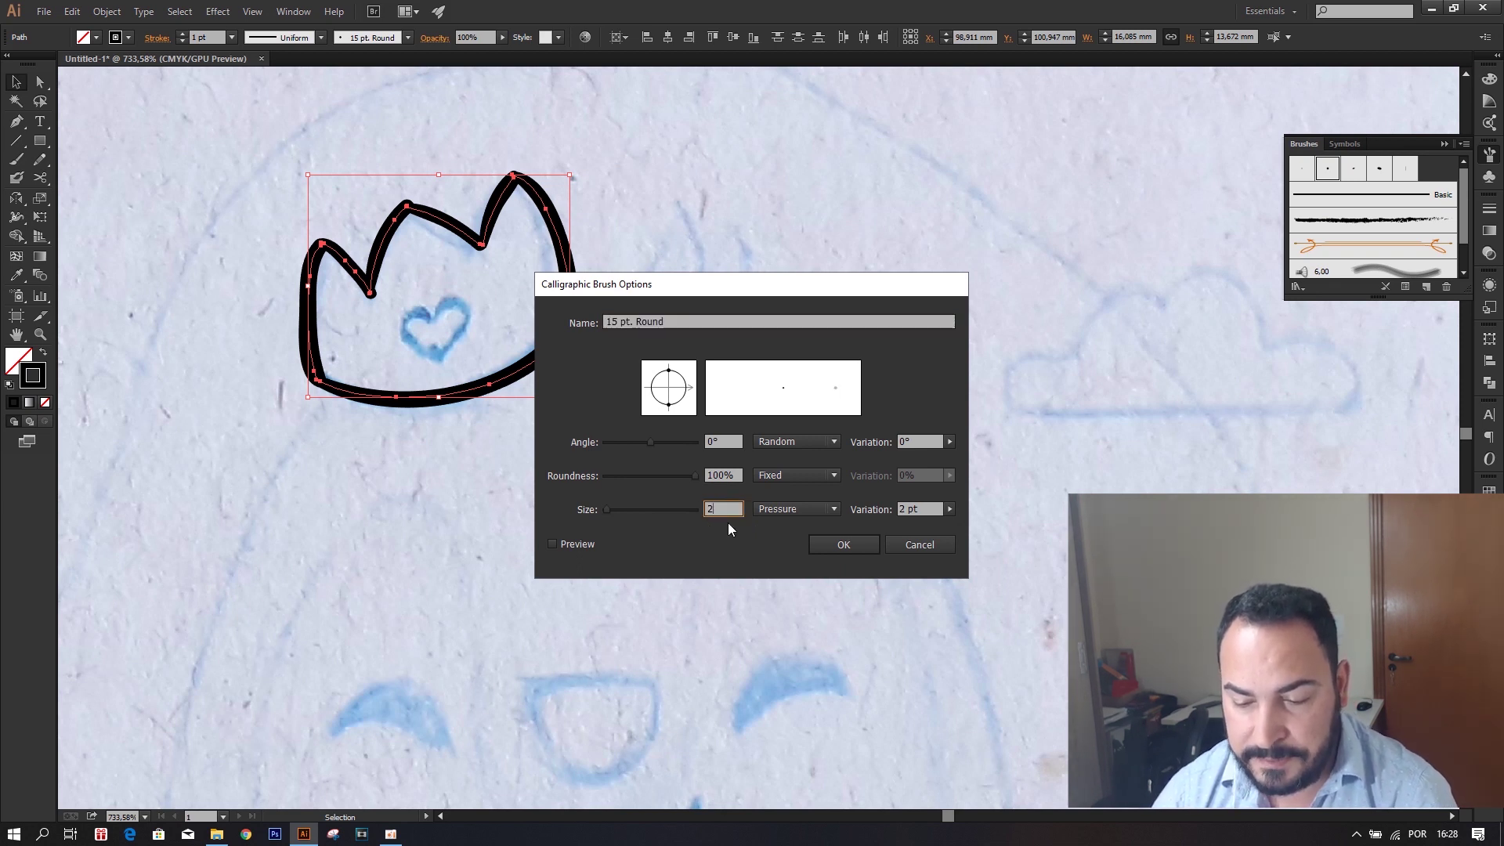
left_click(863, 544)
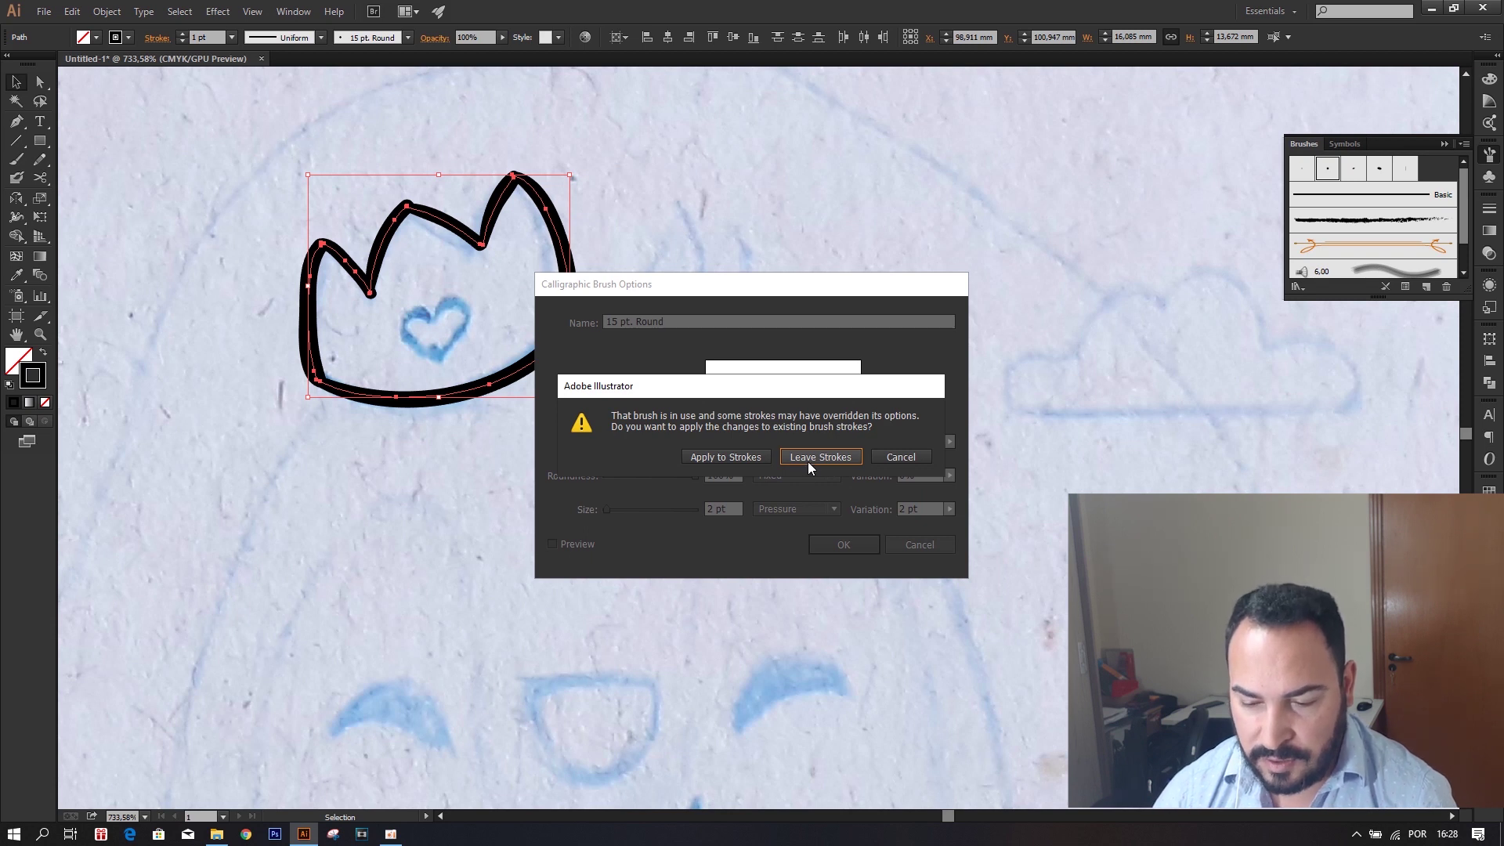
left_click(756, 459)
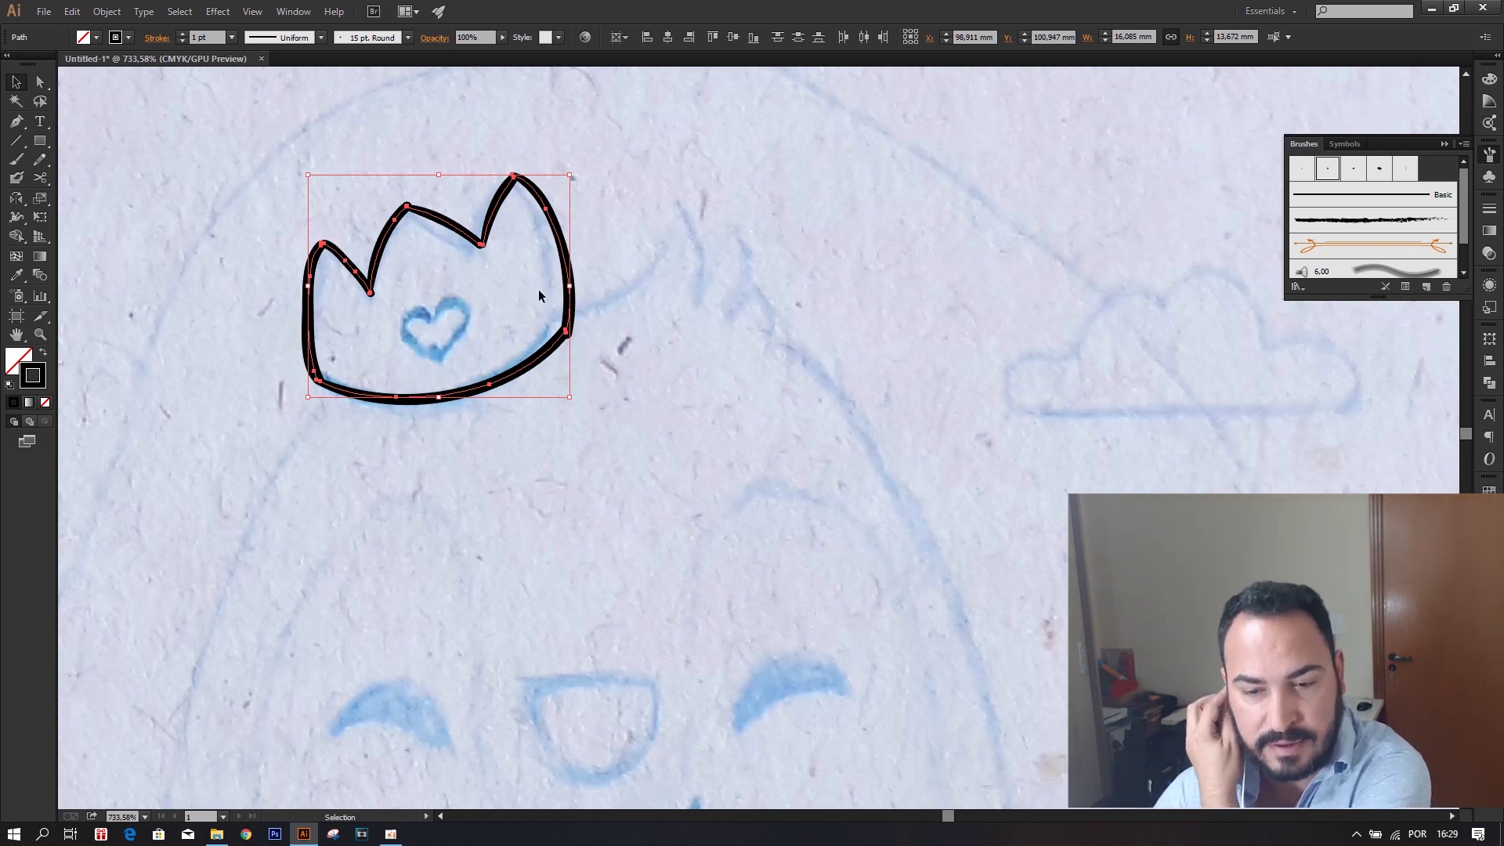
left_click(17, 160)
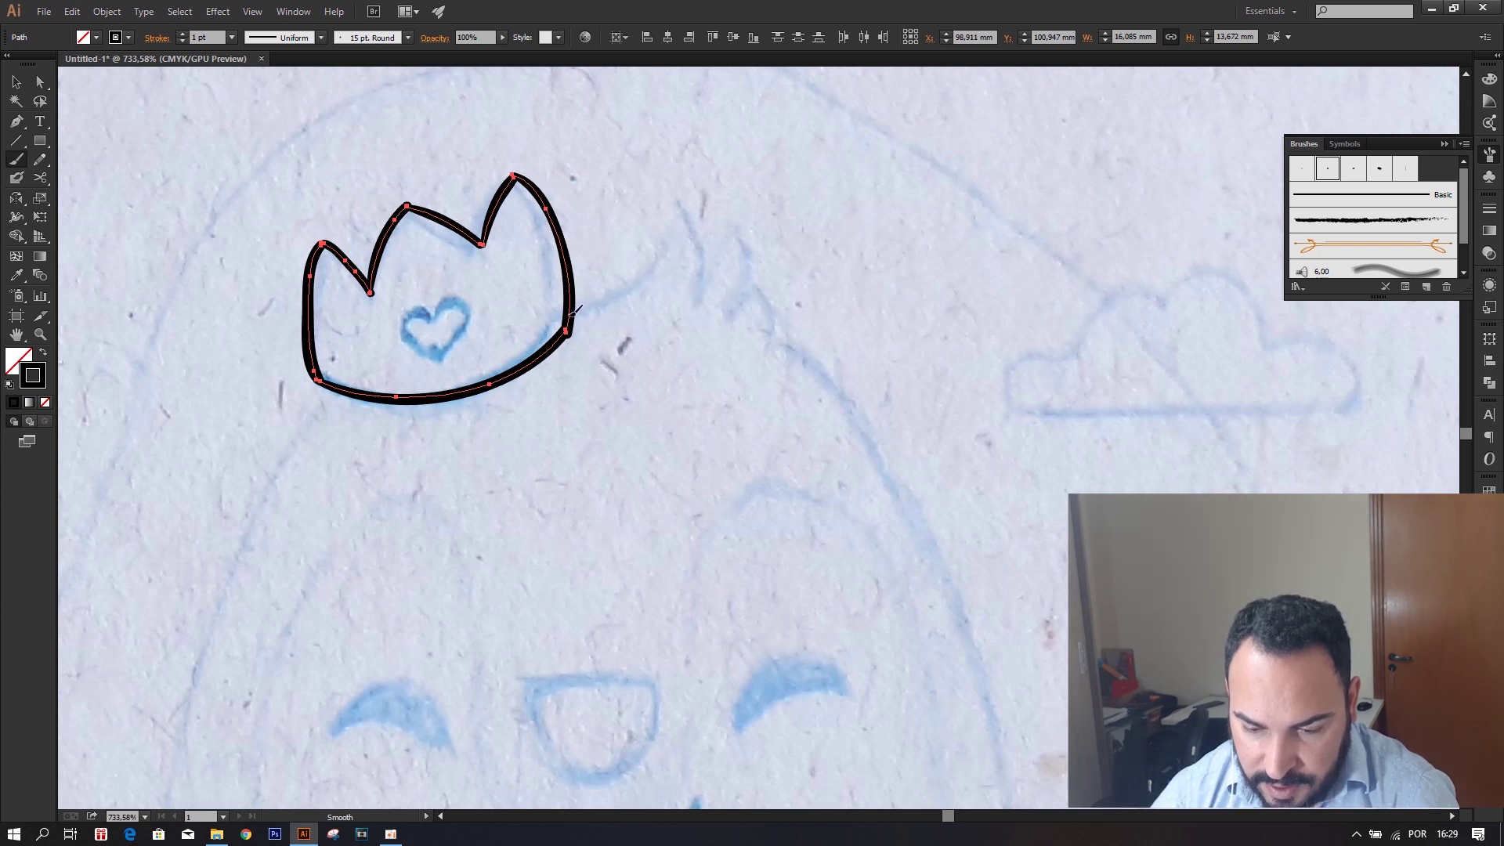
Trace the spiky hair tufts right of the crown, then switch to Outline view.
left_click_drag(600, 301, 681, 223)
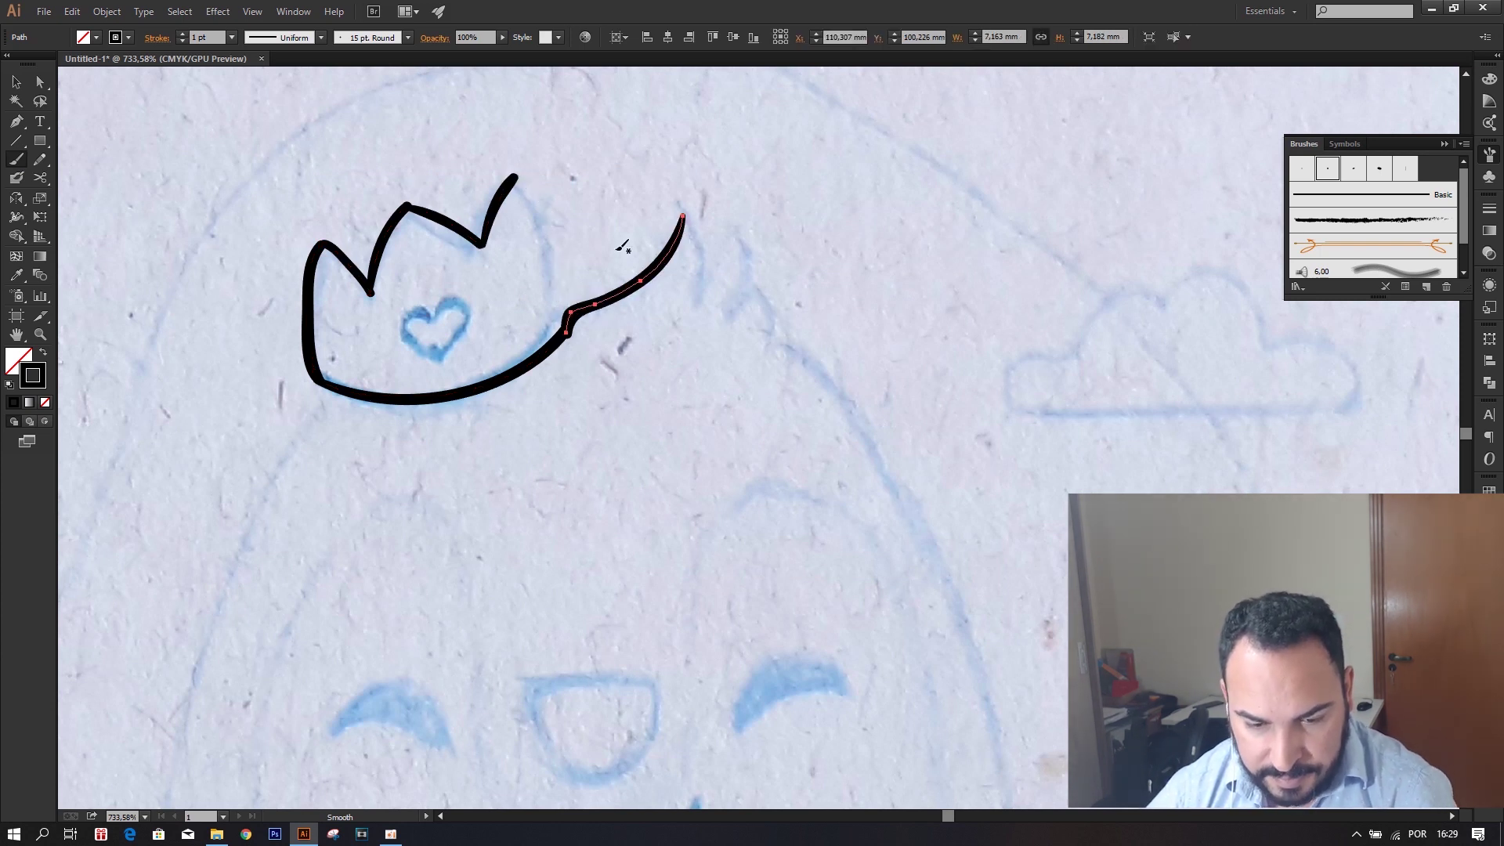
key("ctrl+z")
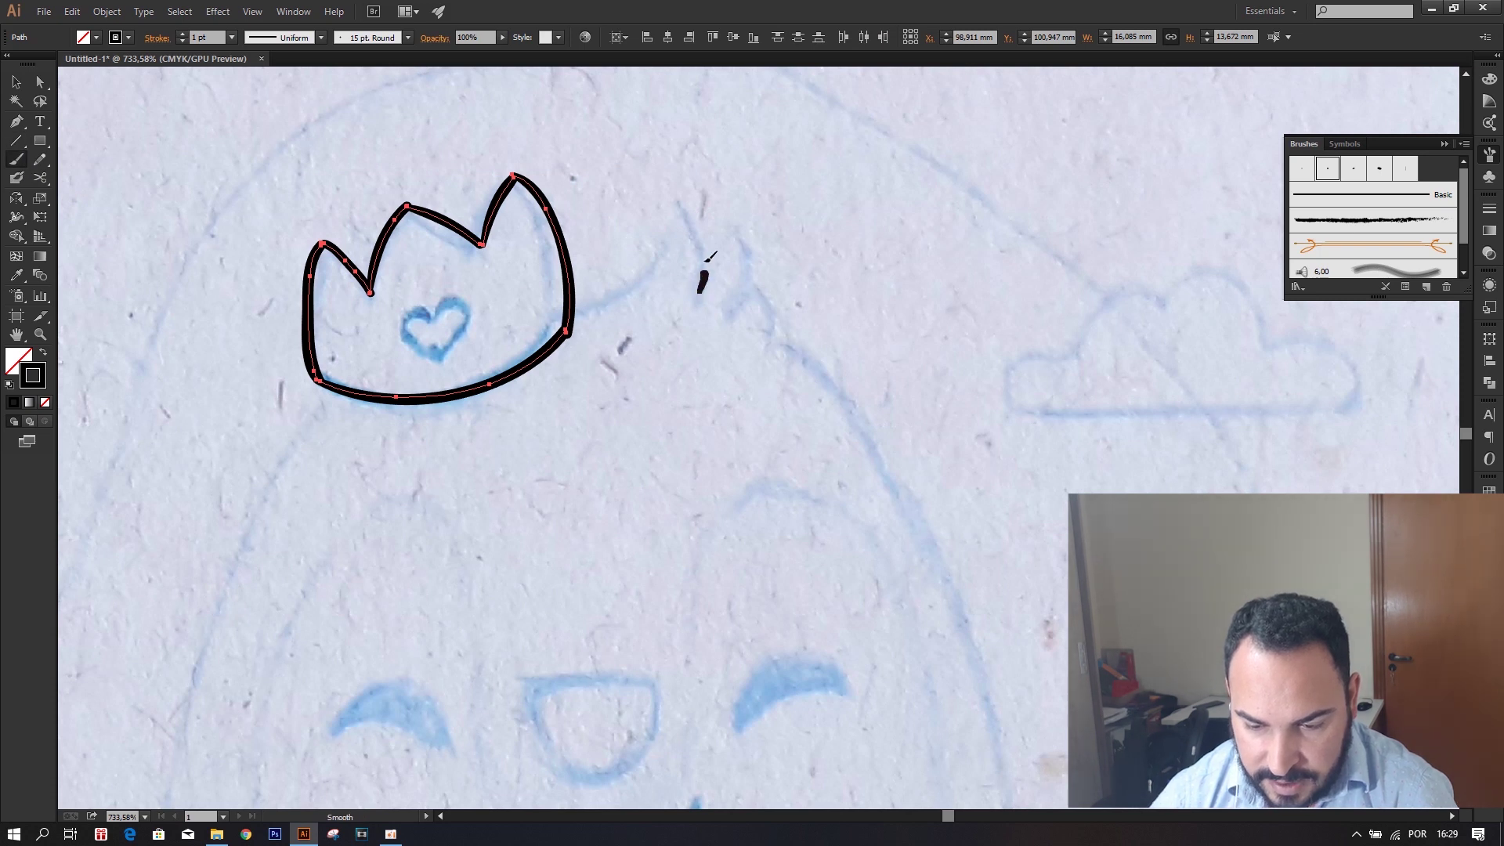
left_click_drag(700, 292, 695, 208)
mouse_move(576, 312)
left_mouse_down()
mouse_move(650, 257)
mouse_move(673, 206)
left_mouse_up()
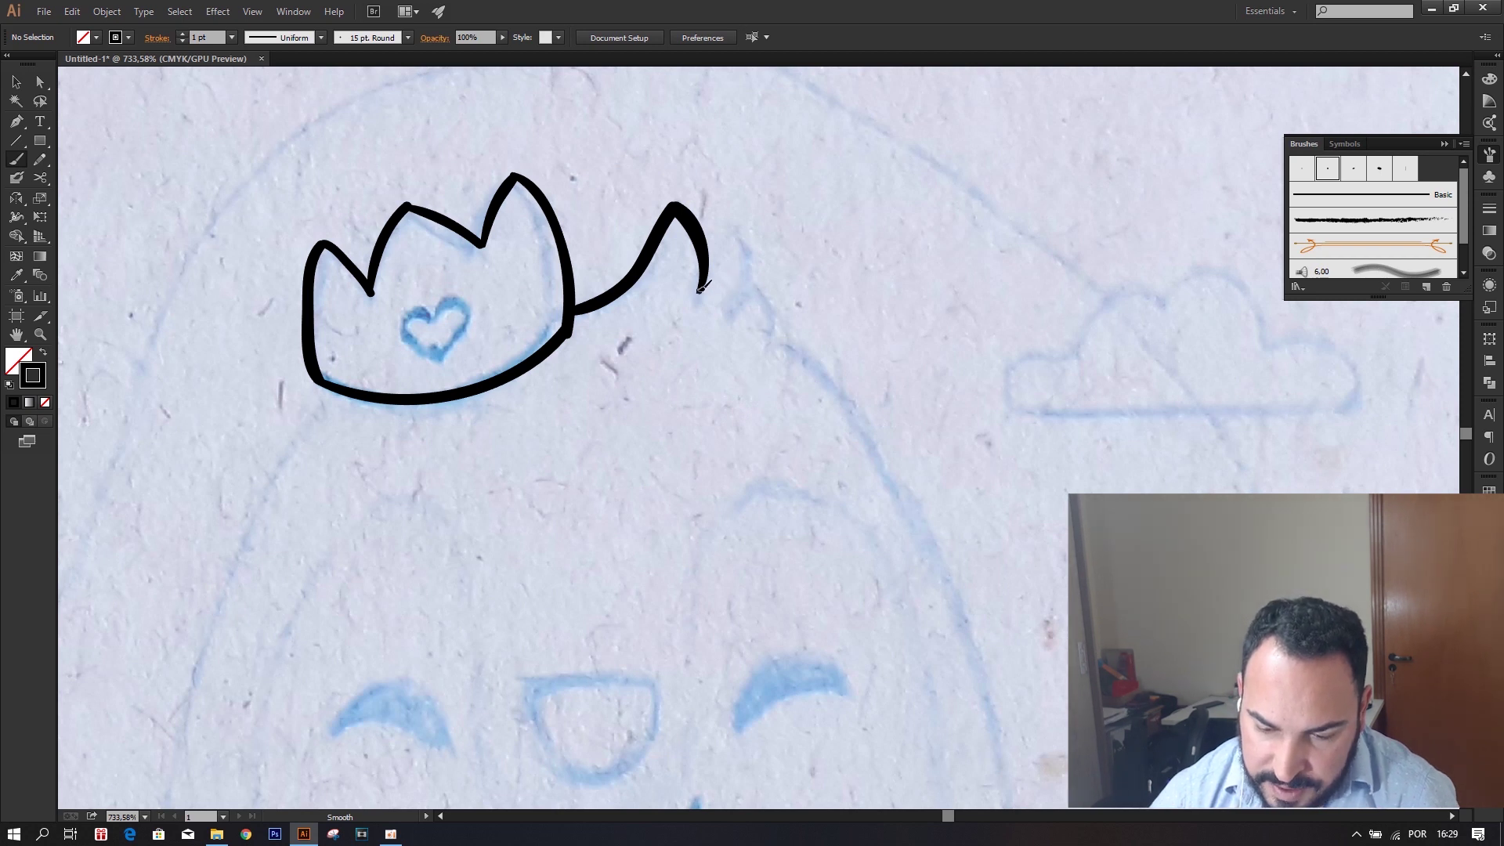
left_click_drag(699, 289, 736, 219)
key("ctrl+z")
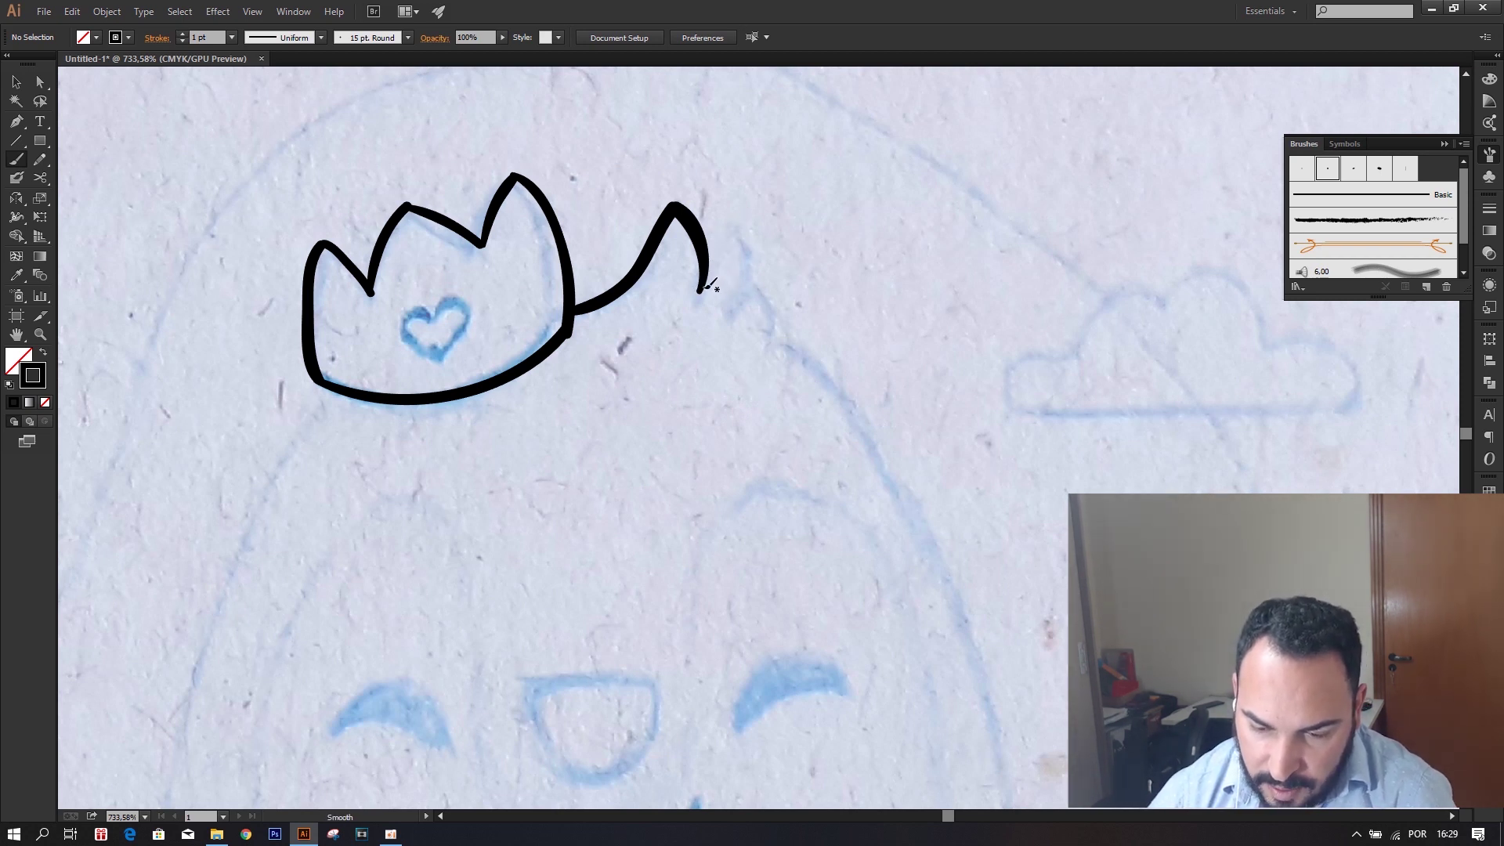
mouse_move(699, 292)
left_mouse_down()
mouse_move(756, 229)
mouse_move(740, 305)
mouse_move(784, 263)
mouse_move(783, 339)
mouse_move(695, 335)
left_mouse_up()
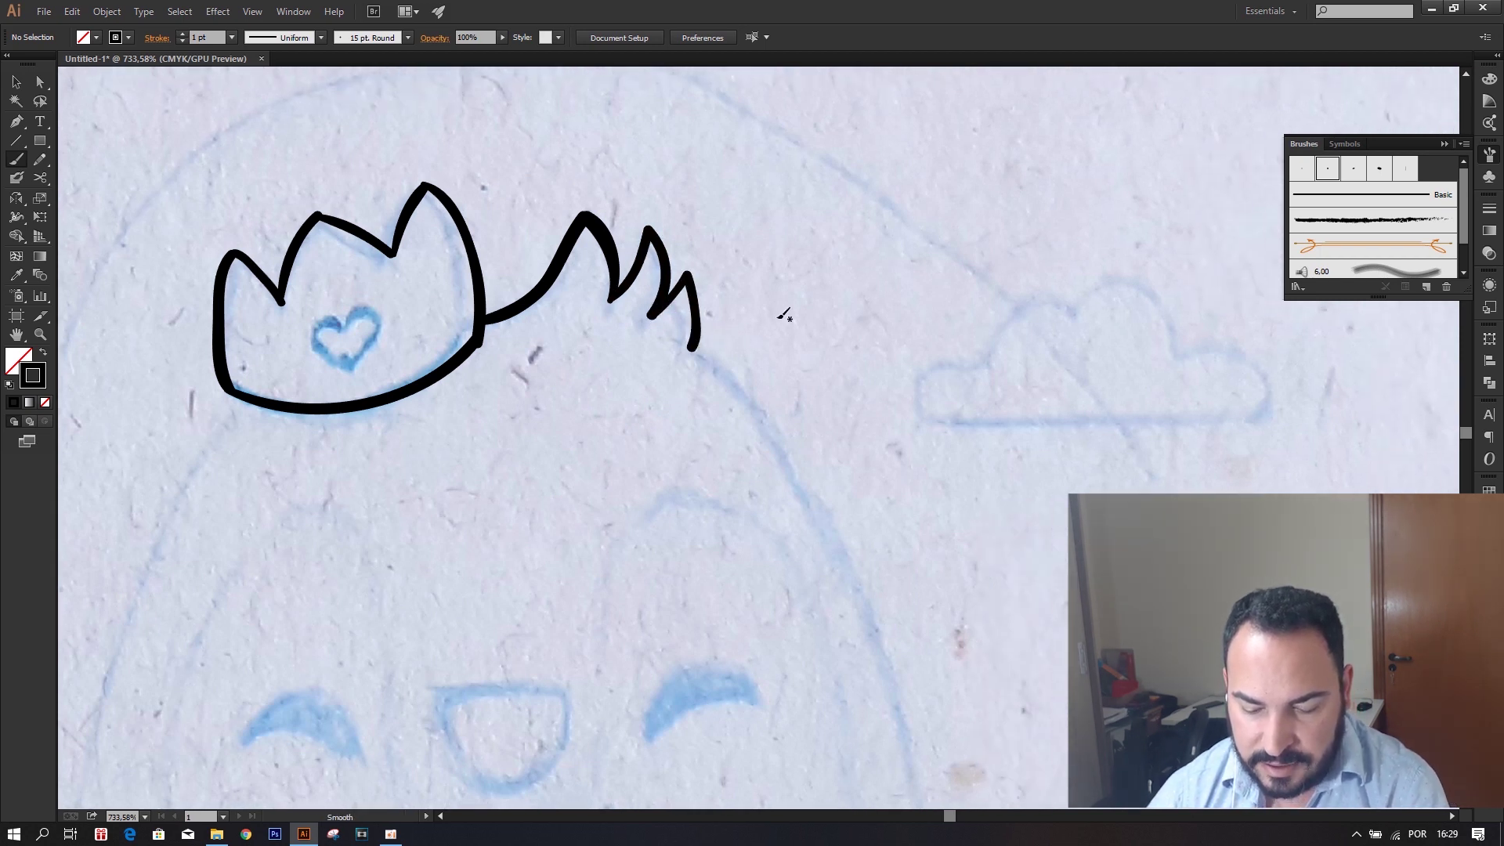
key("ctrl+y")
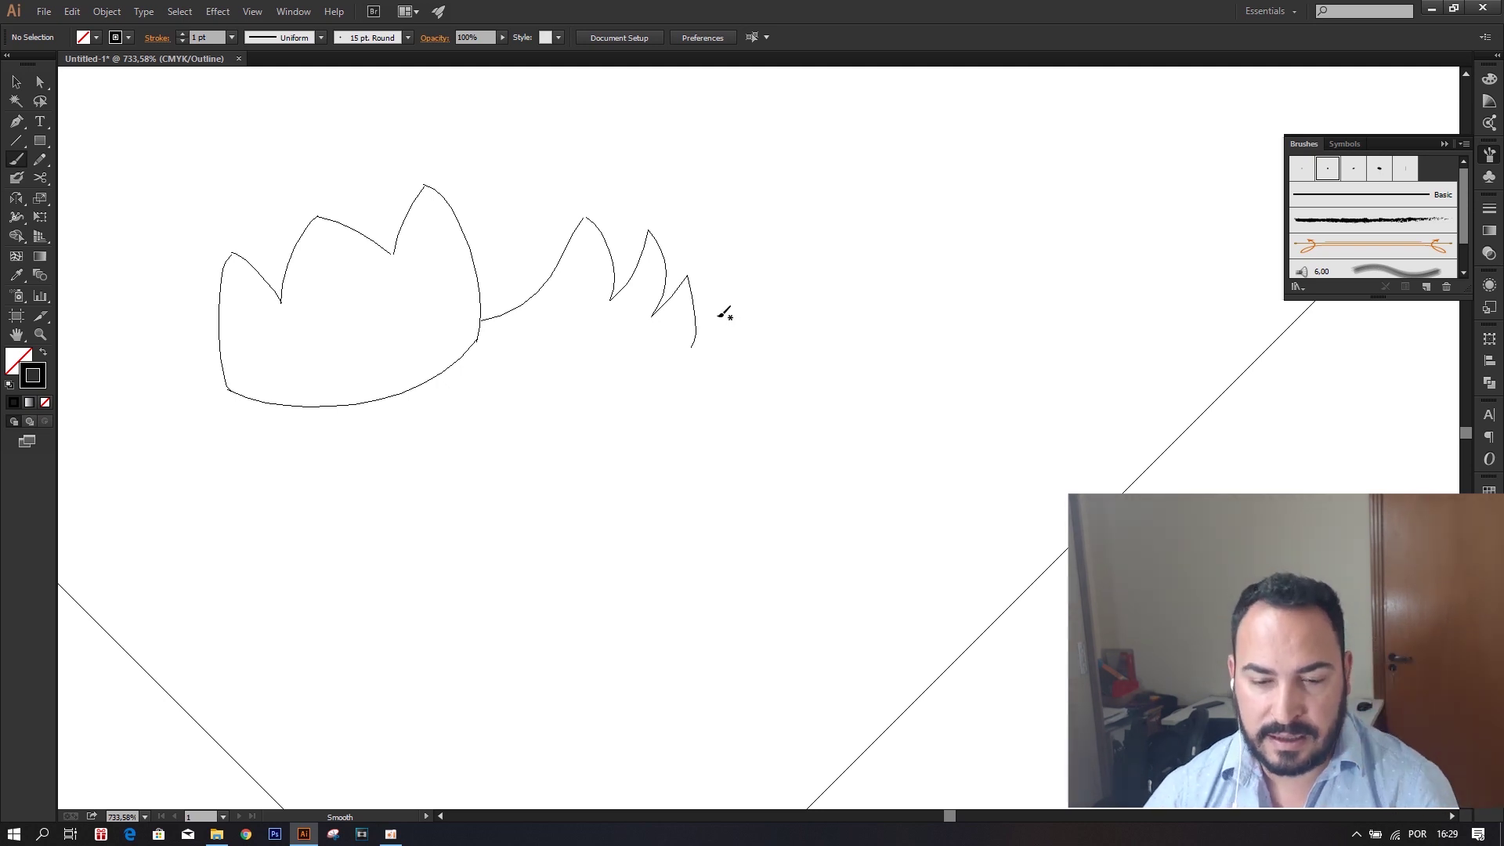
Select the crown and hair paths, return to Preview, and expand the brush strokes.
left_click(15, 82)
left_click_drag(179, 170, 795, 448)
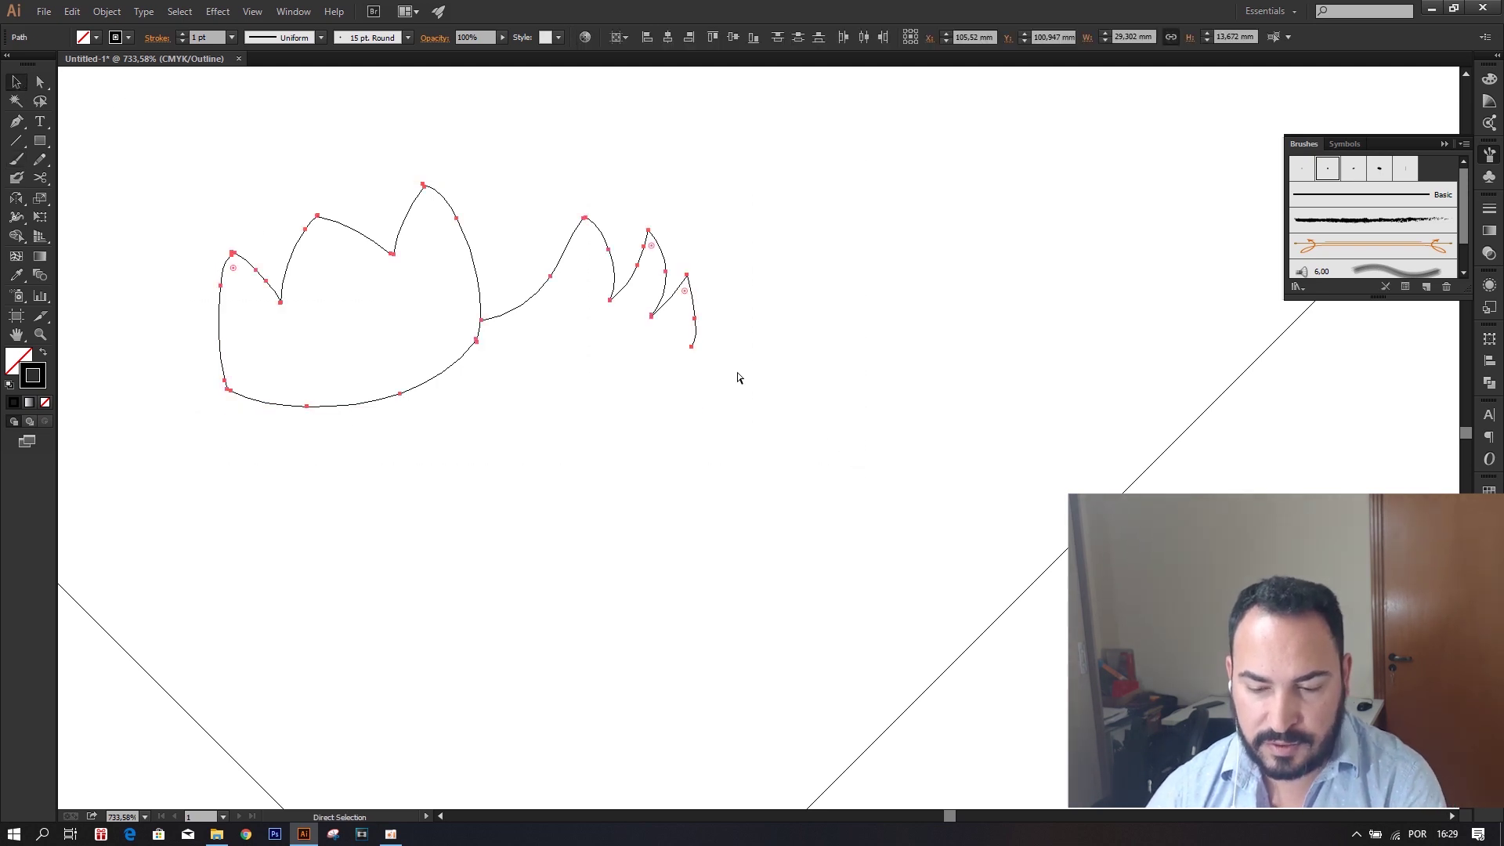
key("ctrl+y")
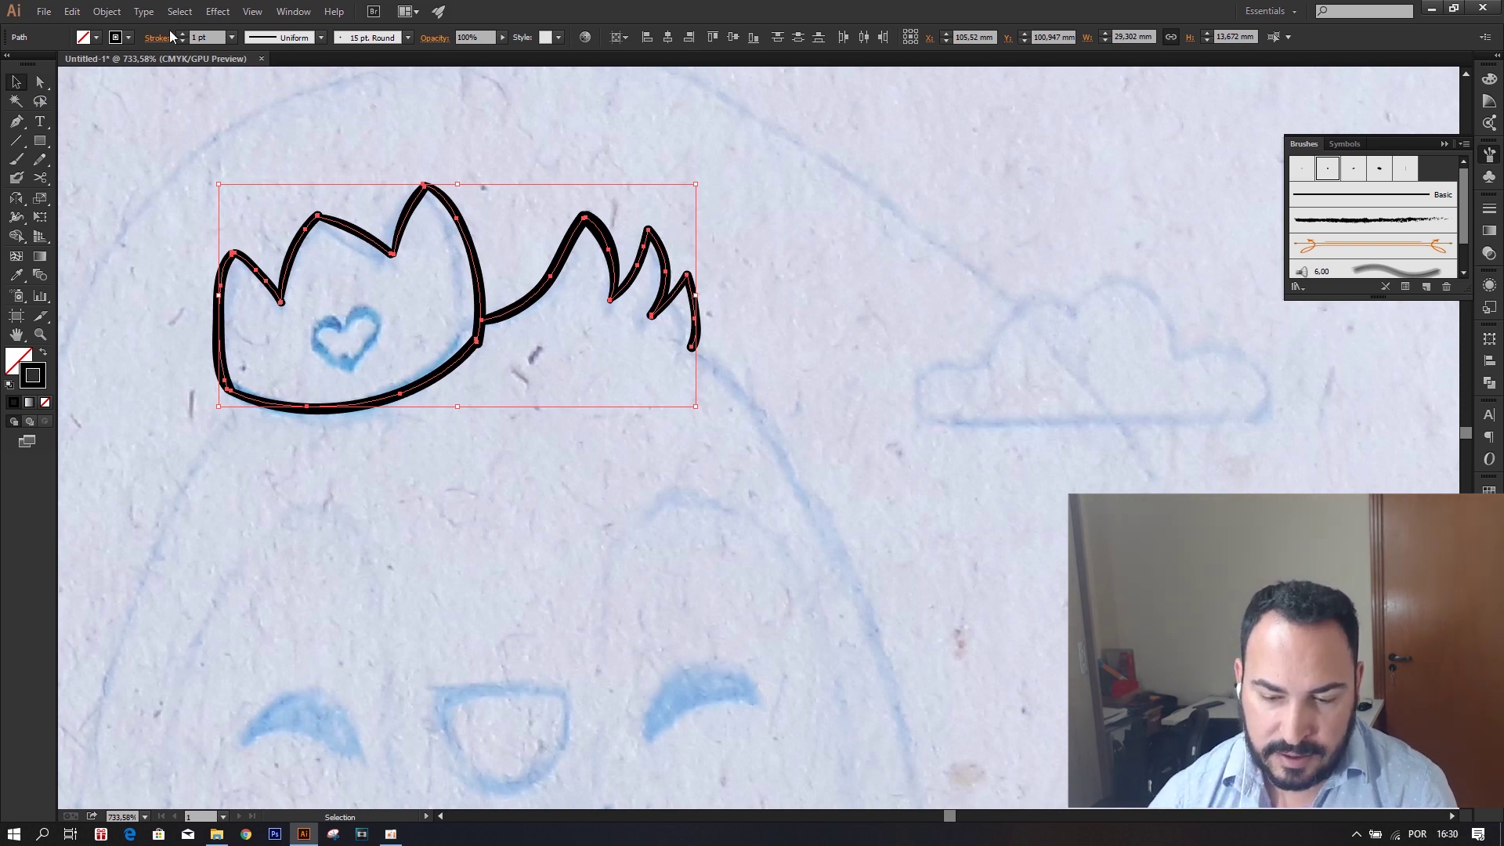
left_click(107, 12)
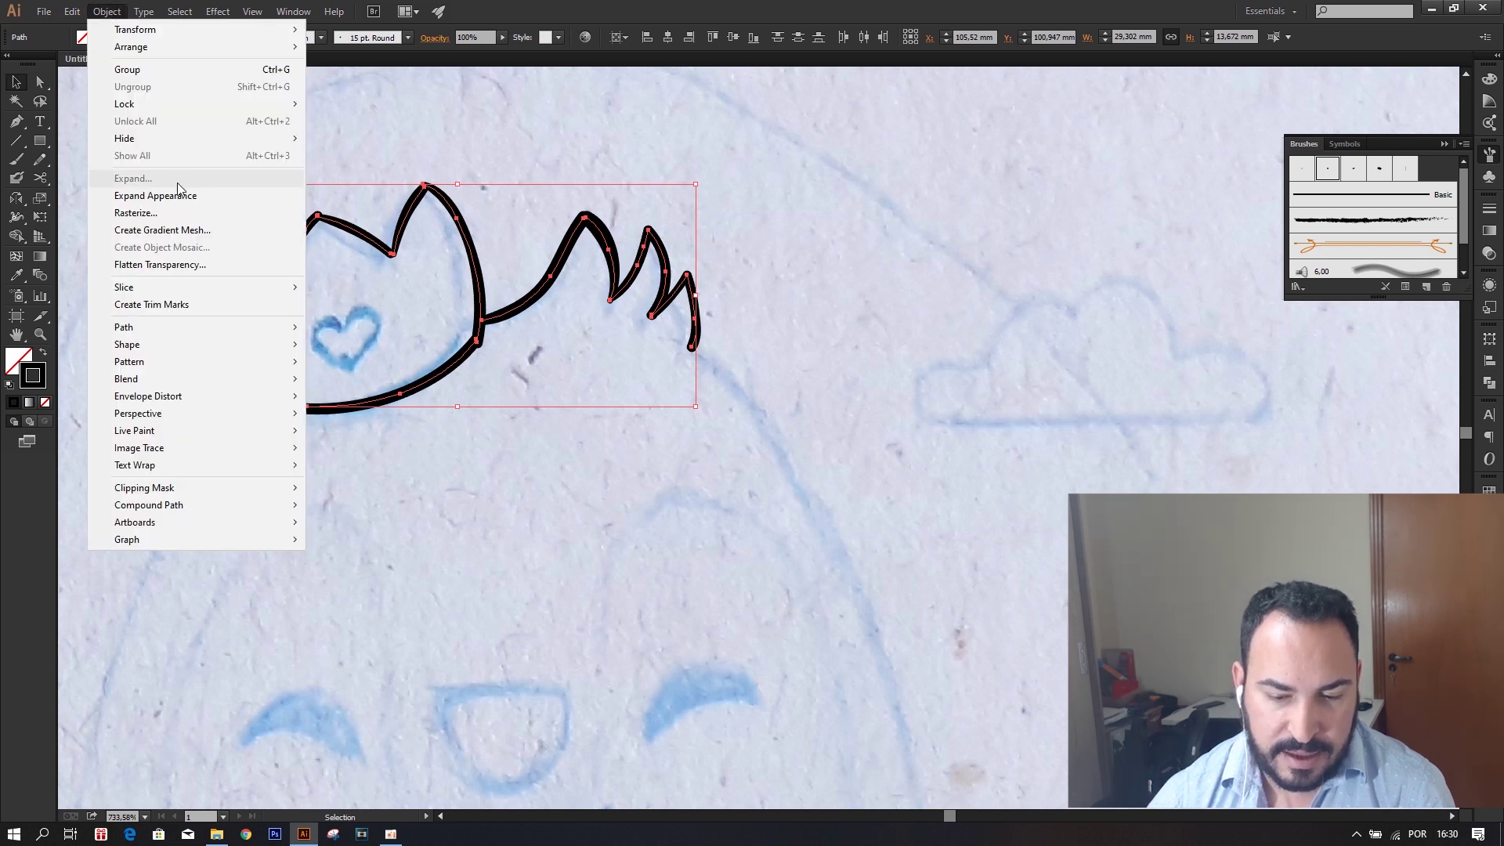
left_click(195, 196)
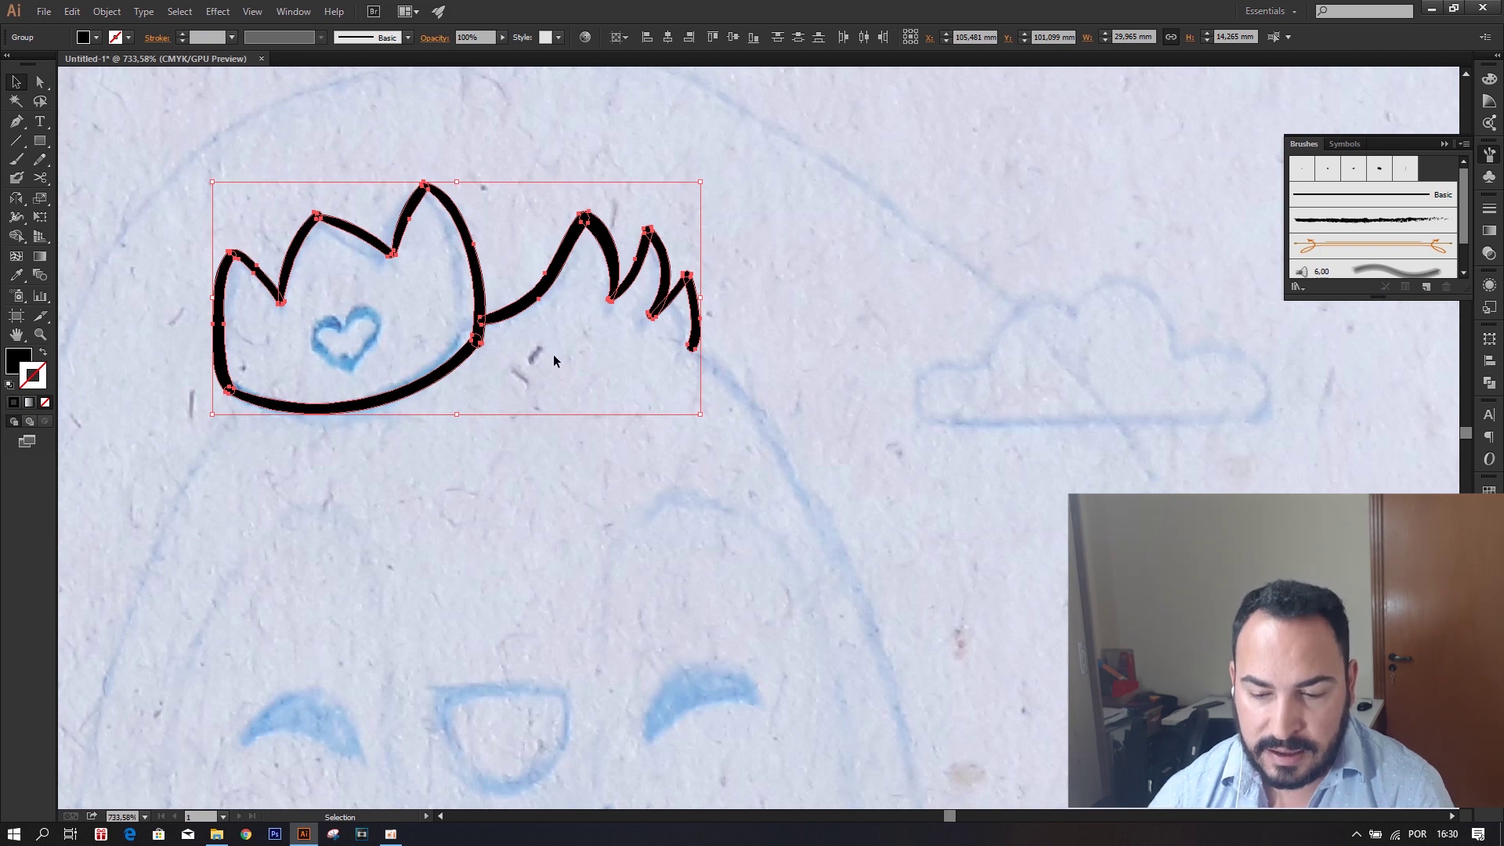
Reselect the crown and hair group and inspect it in Outline and Preview views.
left_click(703, 208)
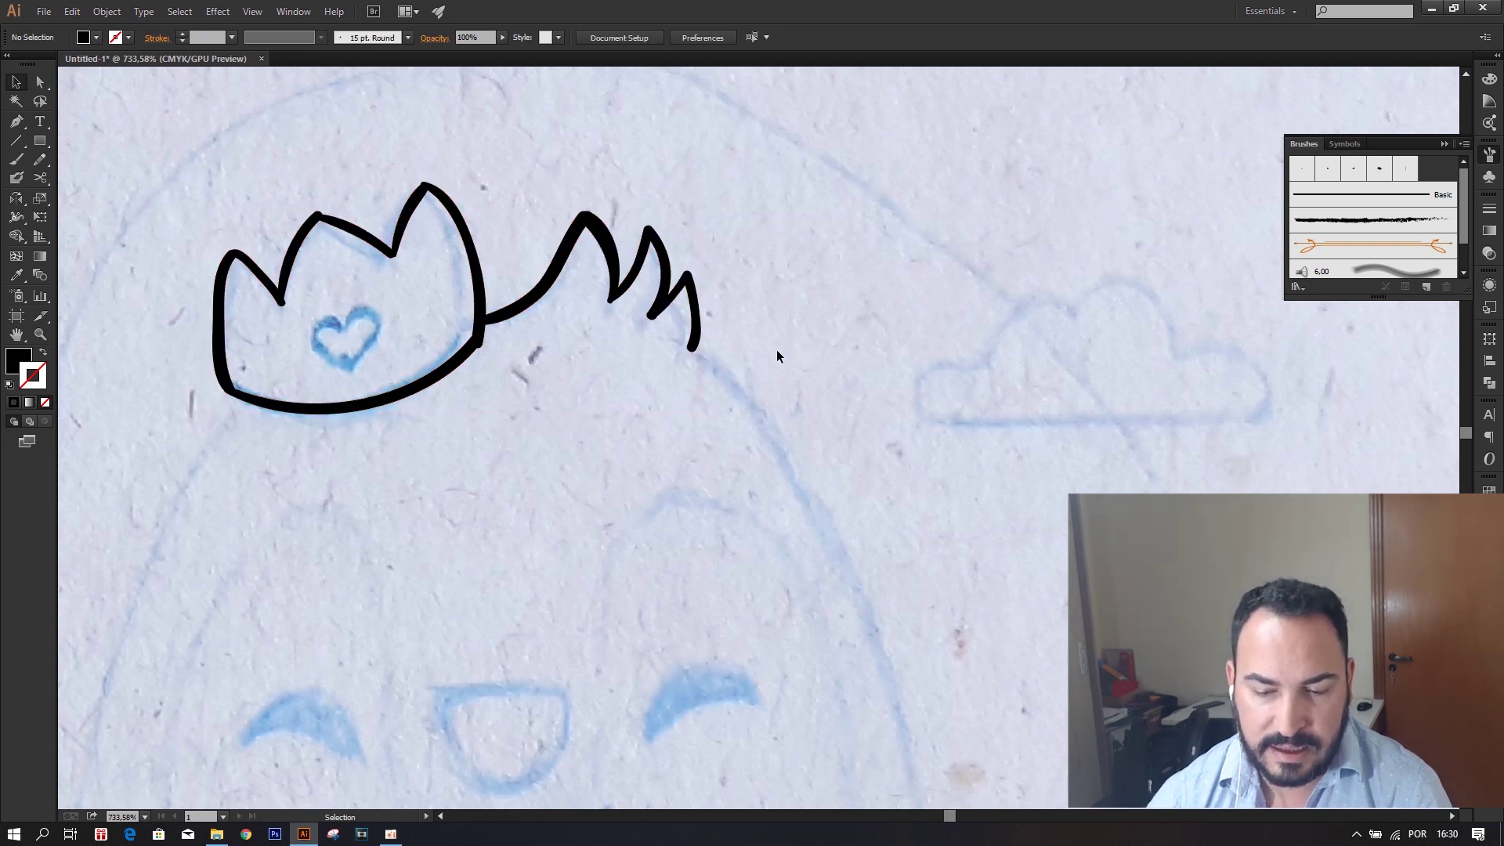
left_click_drag(774, 350, 210, 212)
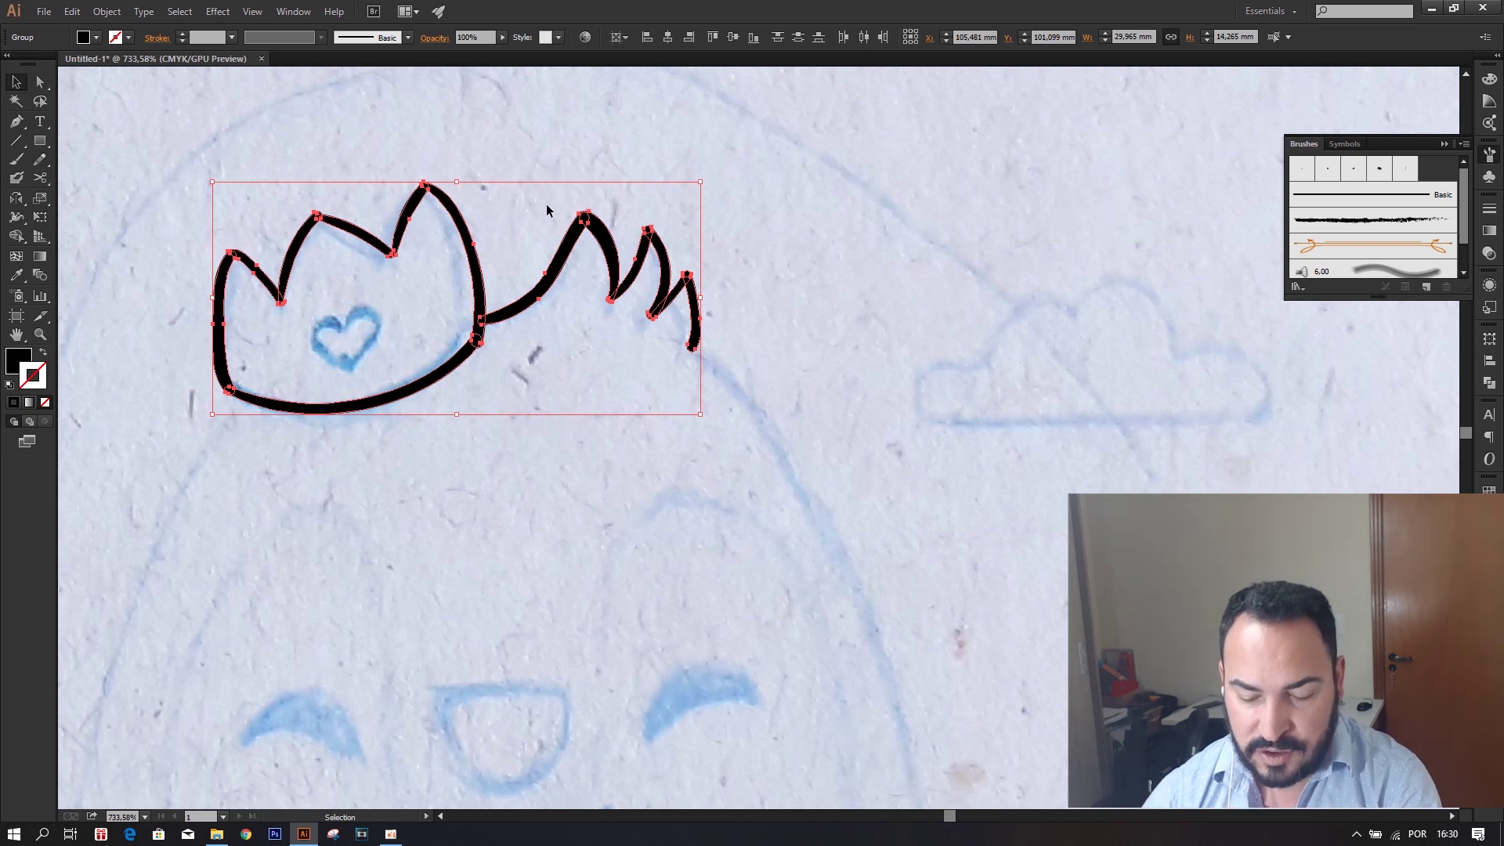
key("ctrl+y")
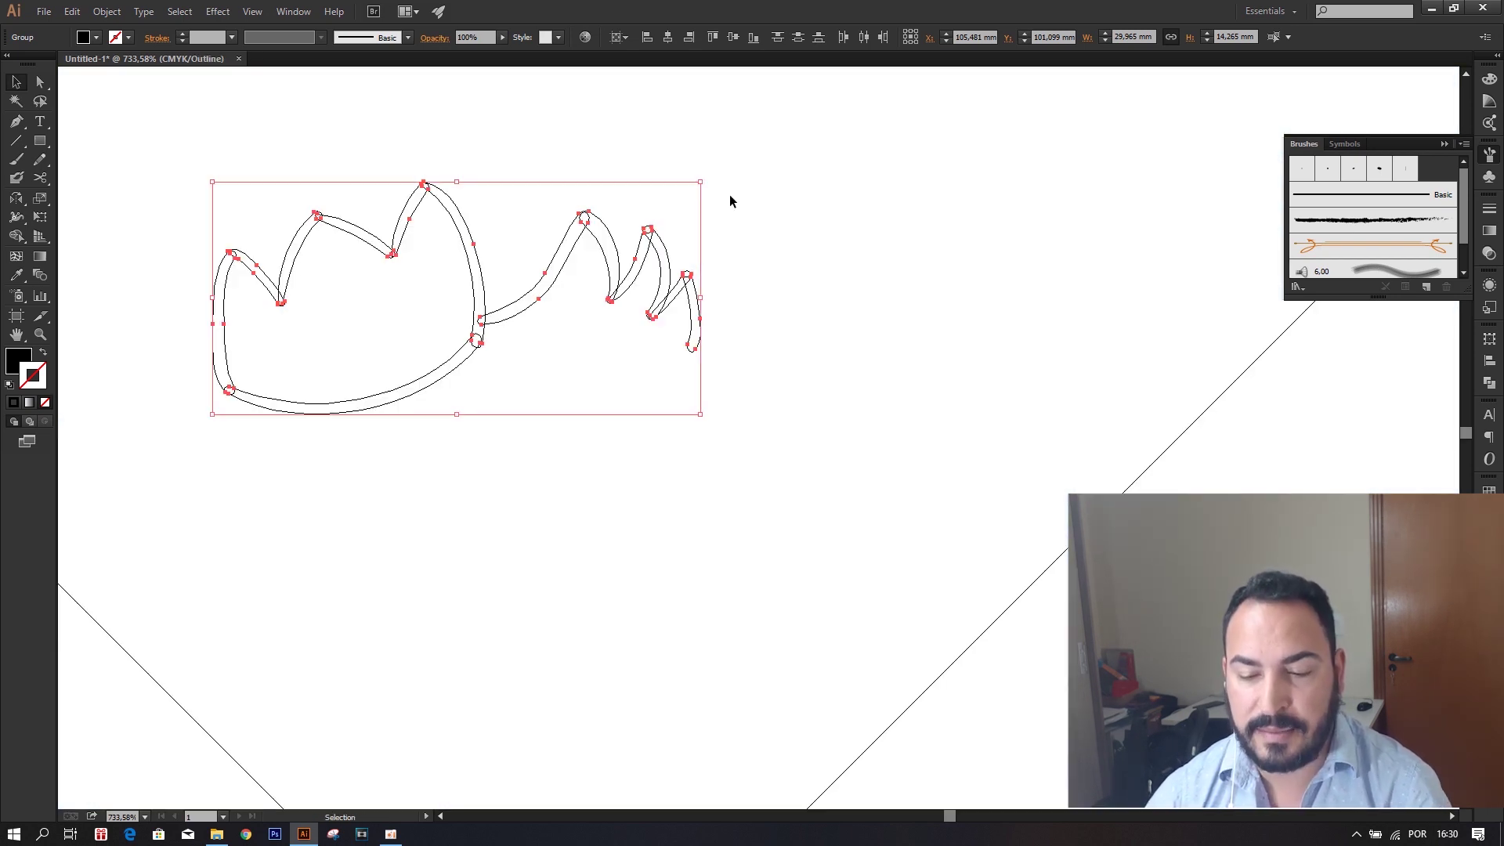
left_click(835, 211)
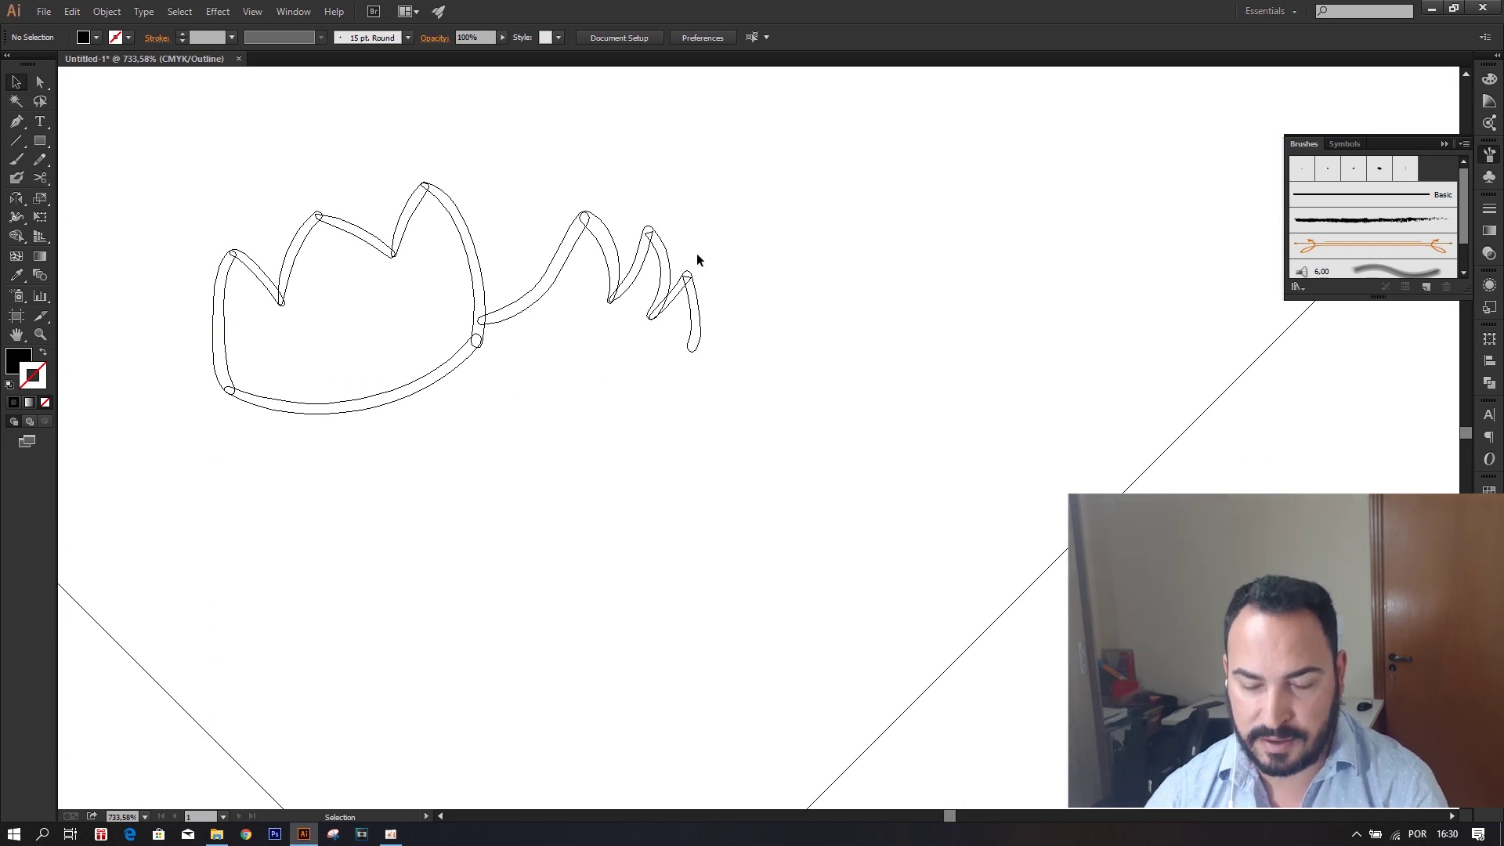
key("a")
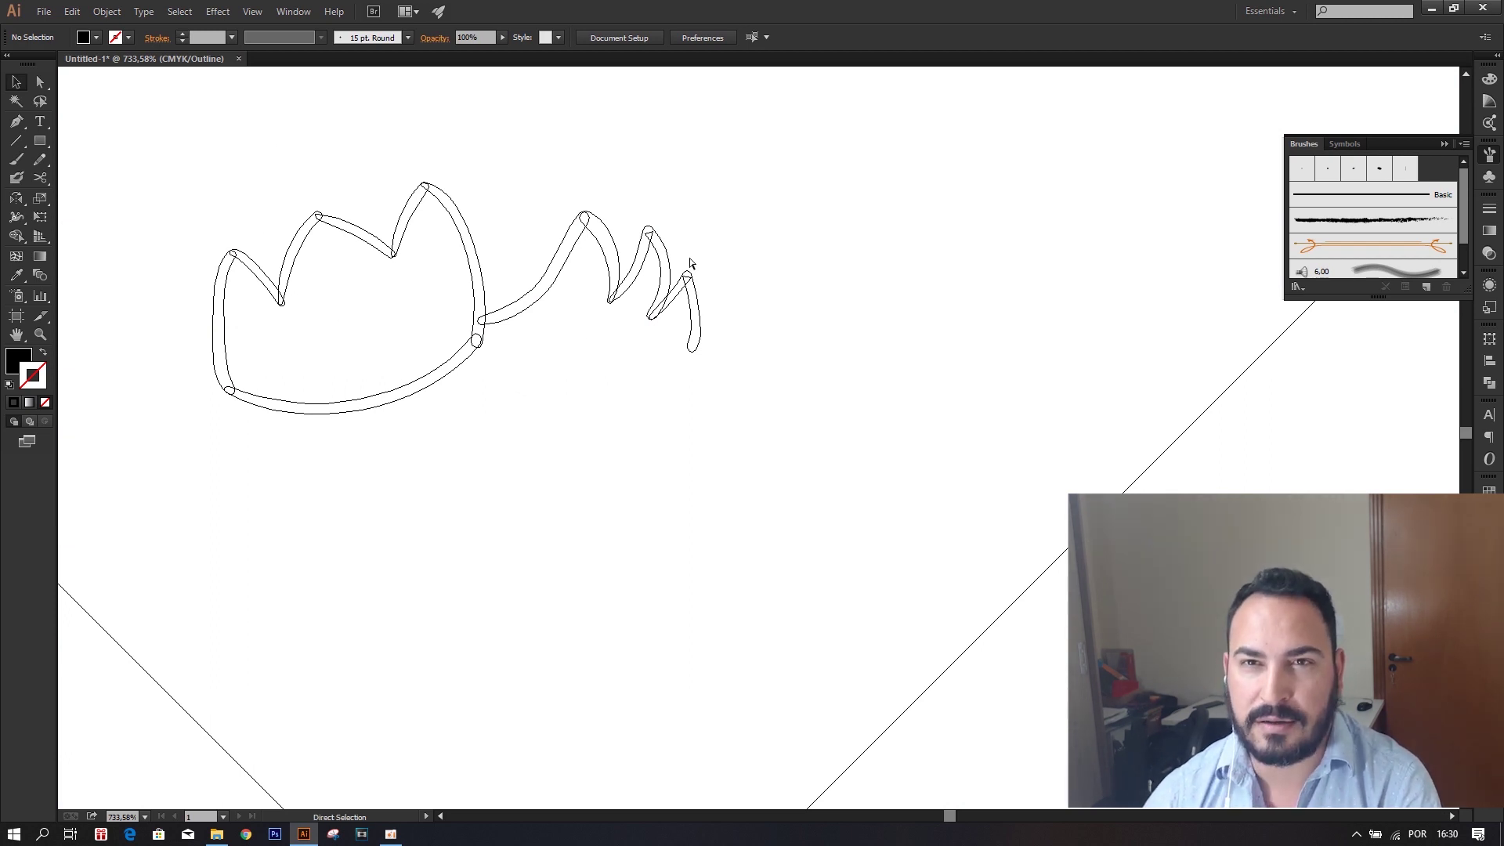
key("ctrl+y")
key("v")
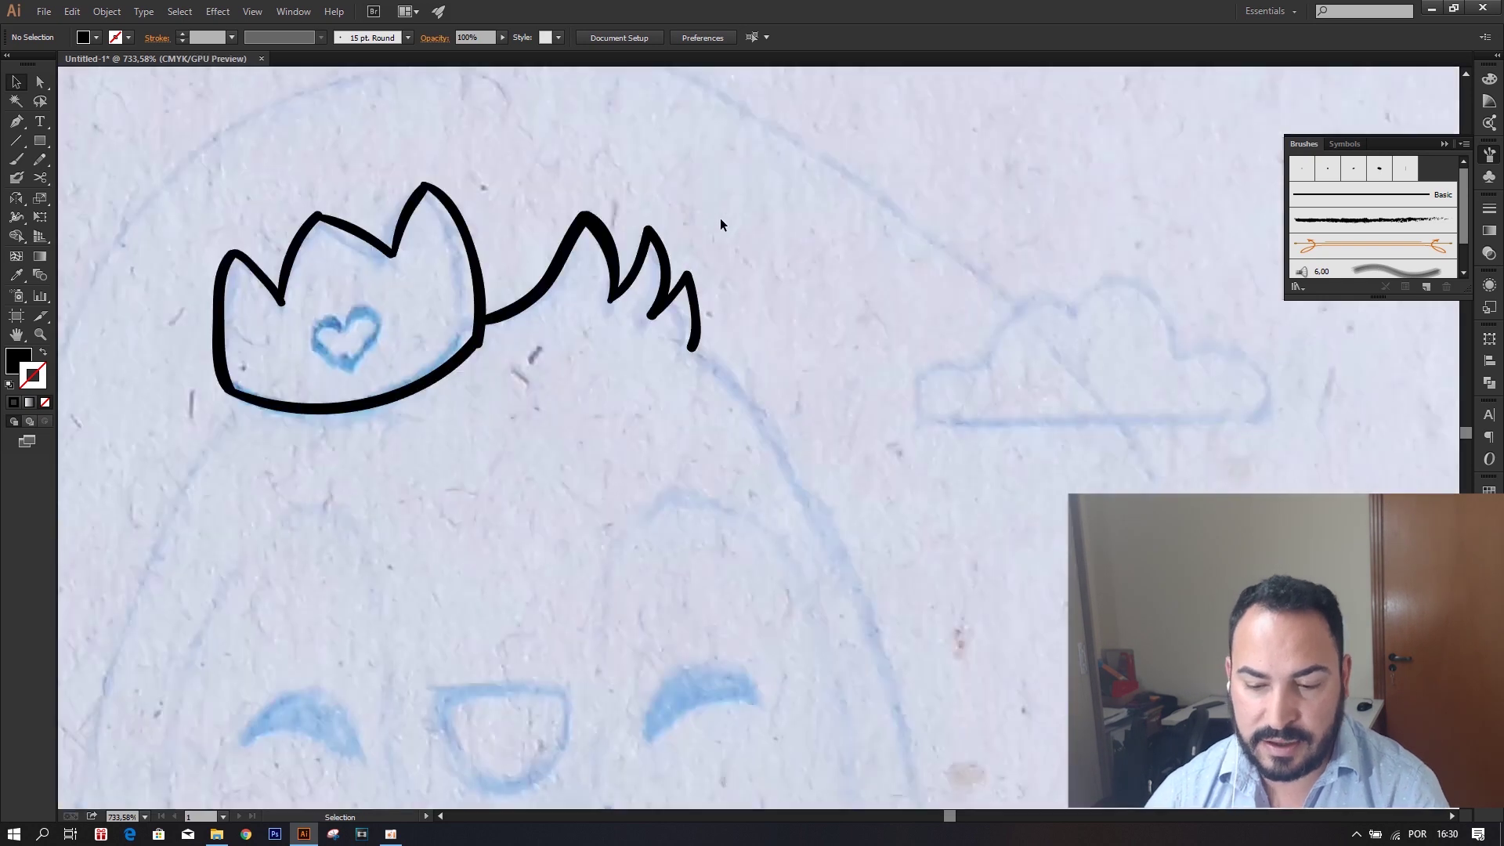
left_click(575, 246)
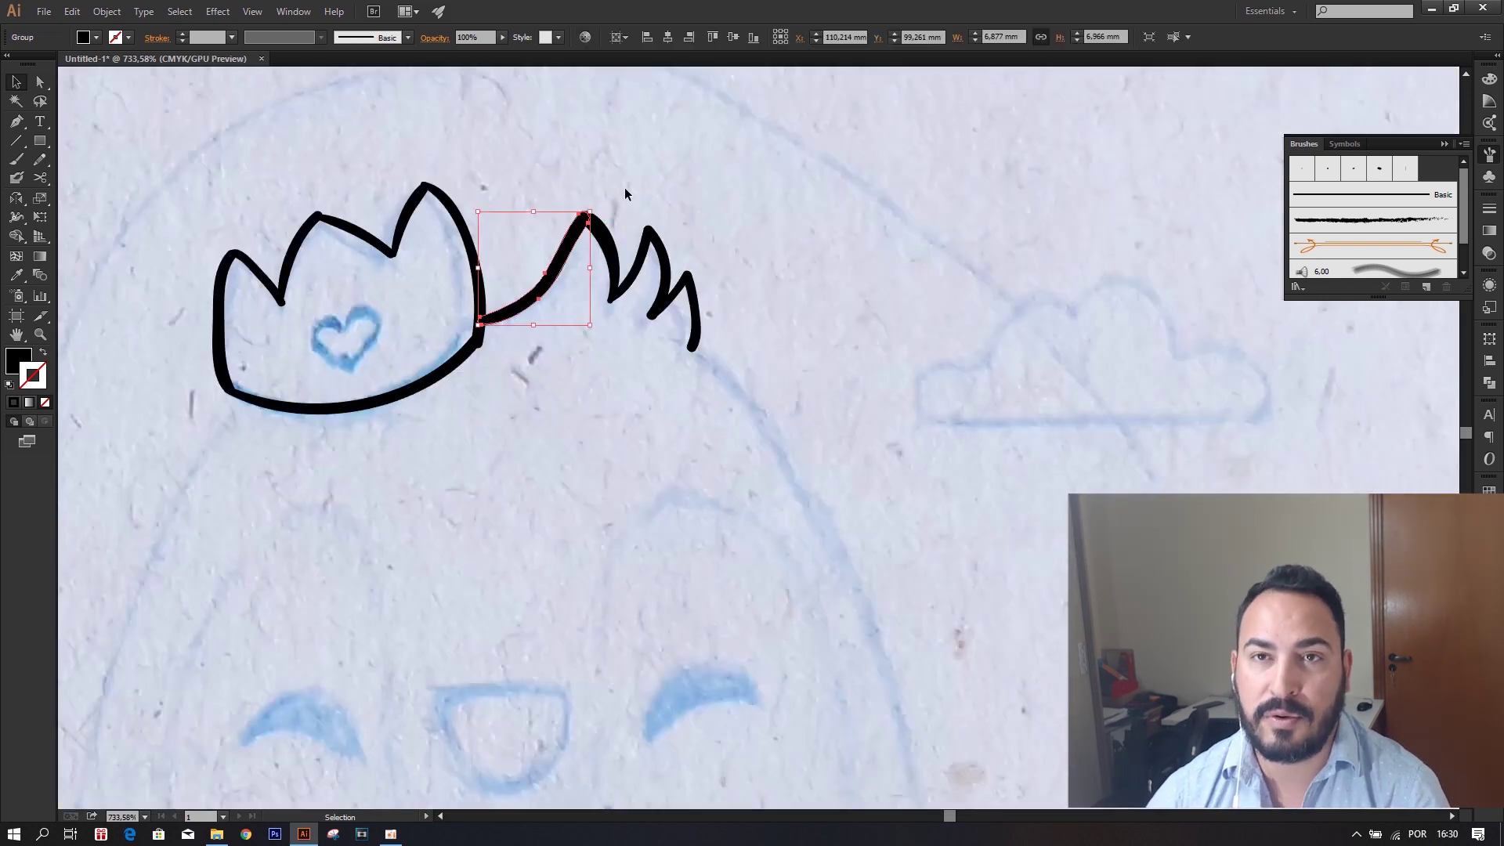
left_click(627, 210)
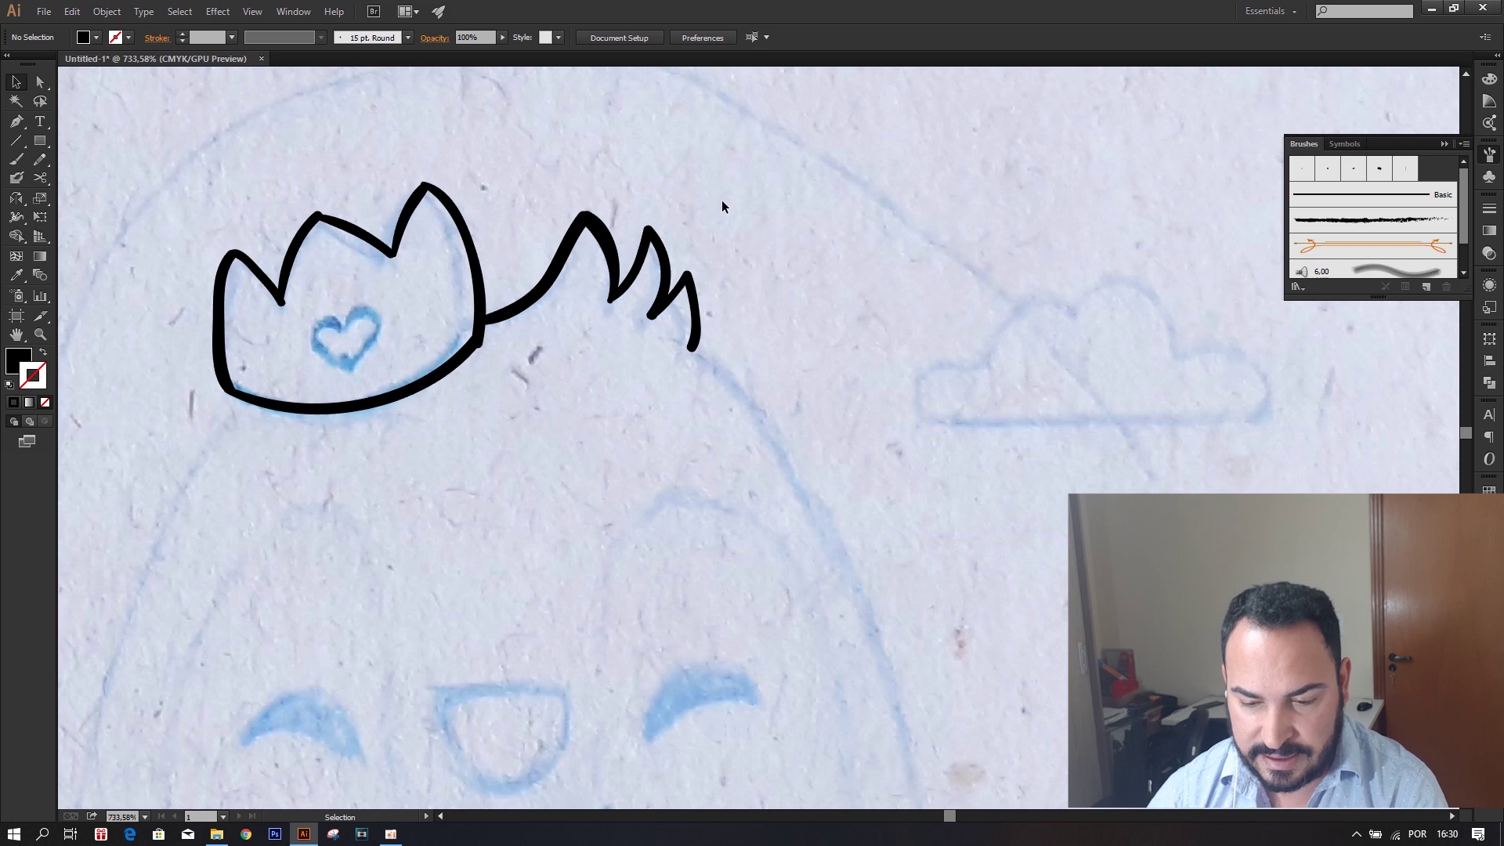
Select all, reset default colours, then zoom into the crown–hair join.
key("ctrl+a")
key("v")
left_click(721, 221)
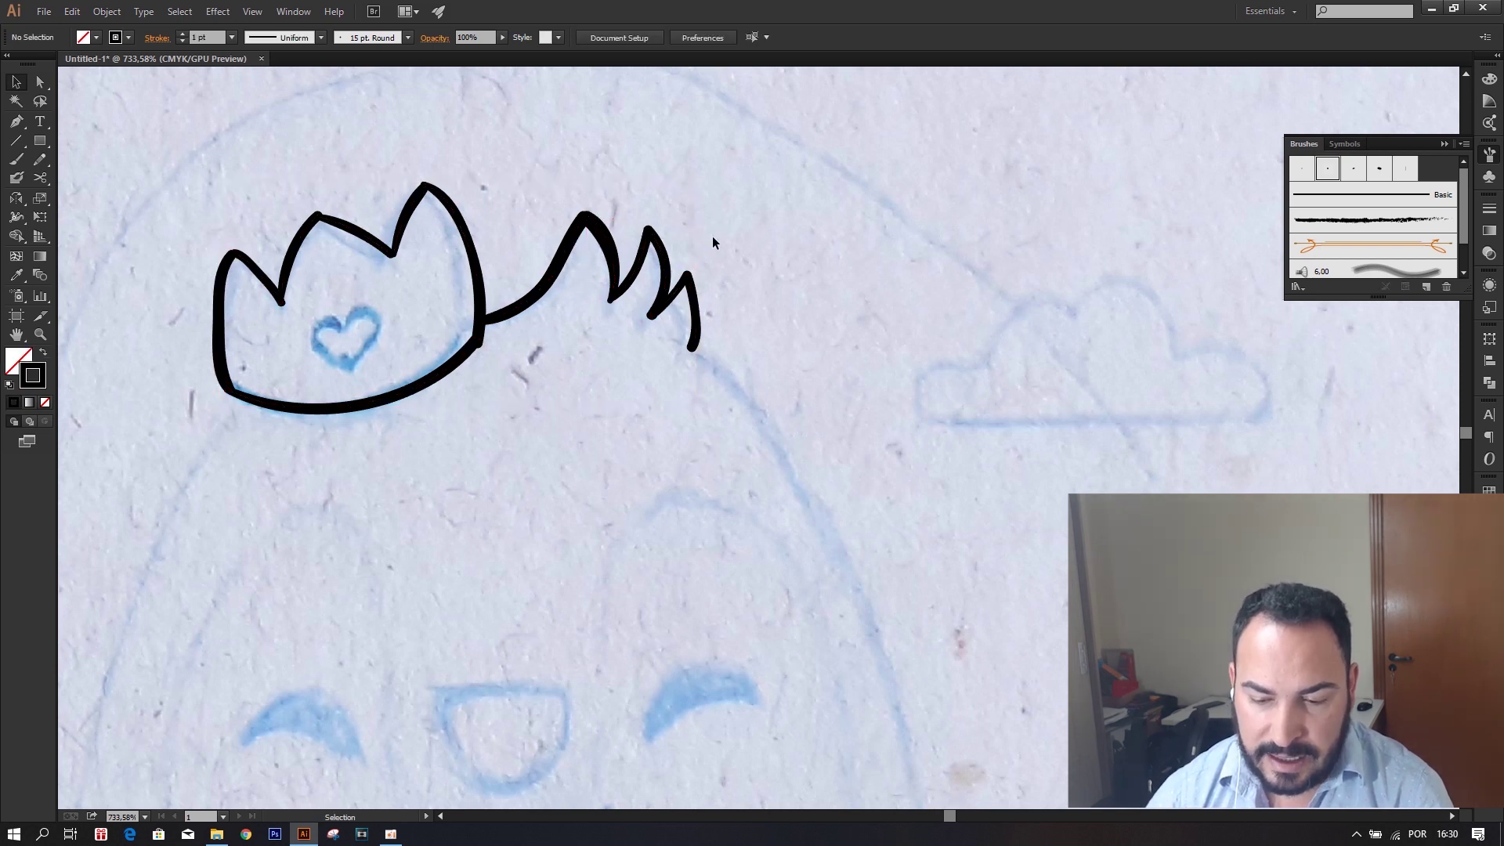
key("z")
mouse_move(496, 351)
left_mouse_down()
mouse_move(648, 416)
mouse_move(705, 415)
left_mouse_up()
key("v")
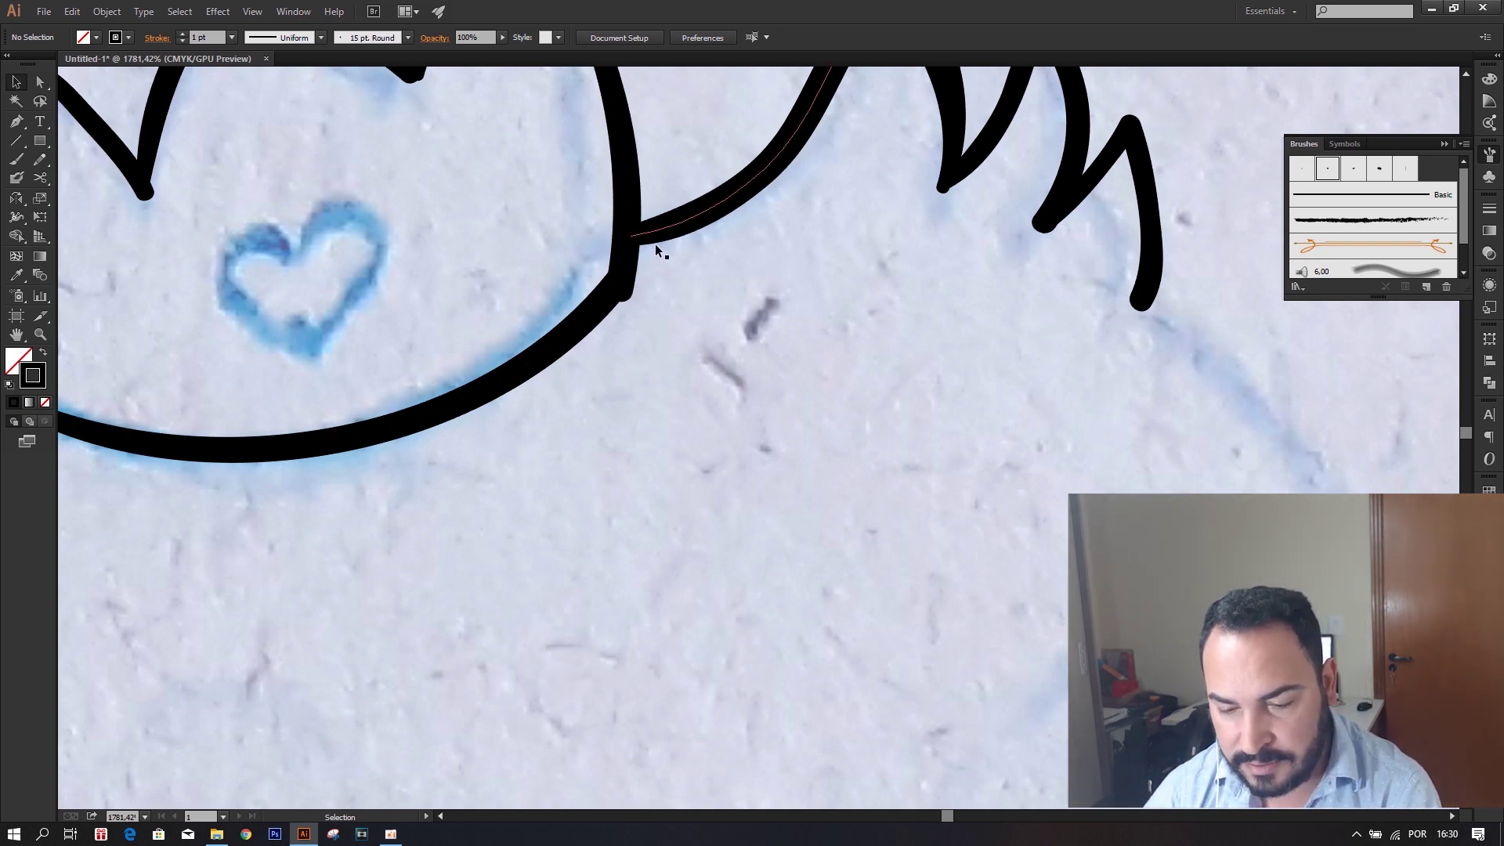
In Outline view, drag the crown's end anchor up to meet the hair stroke, then return to Preview.
key("ctrl+y")
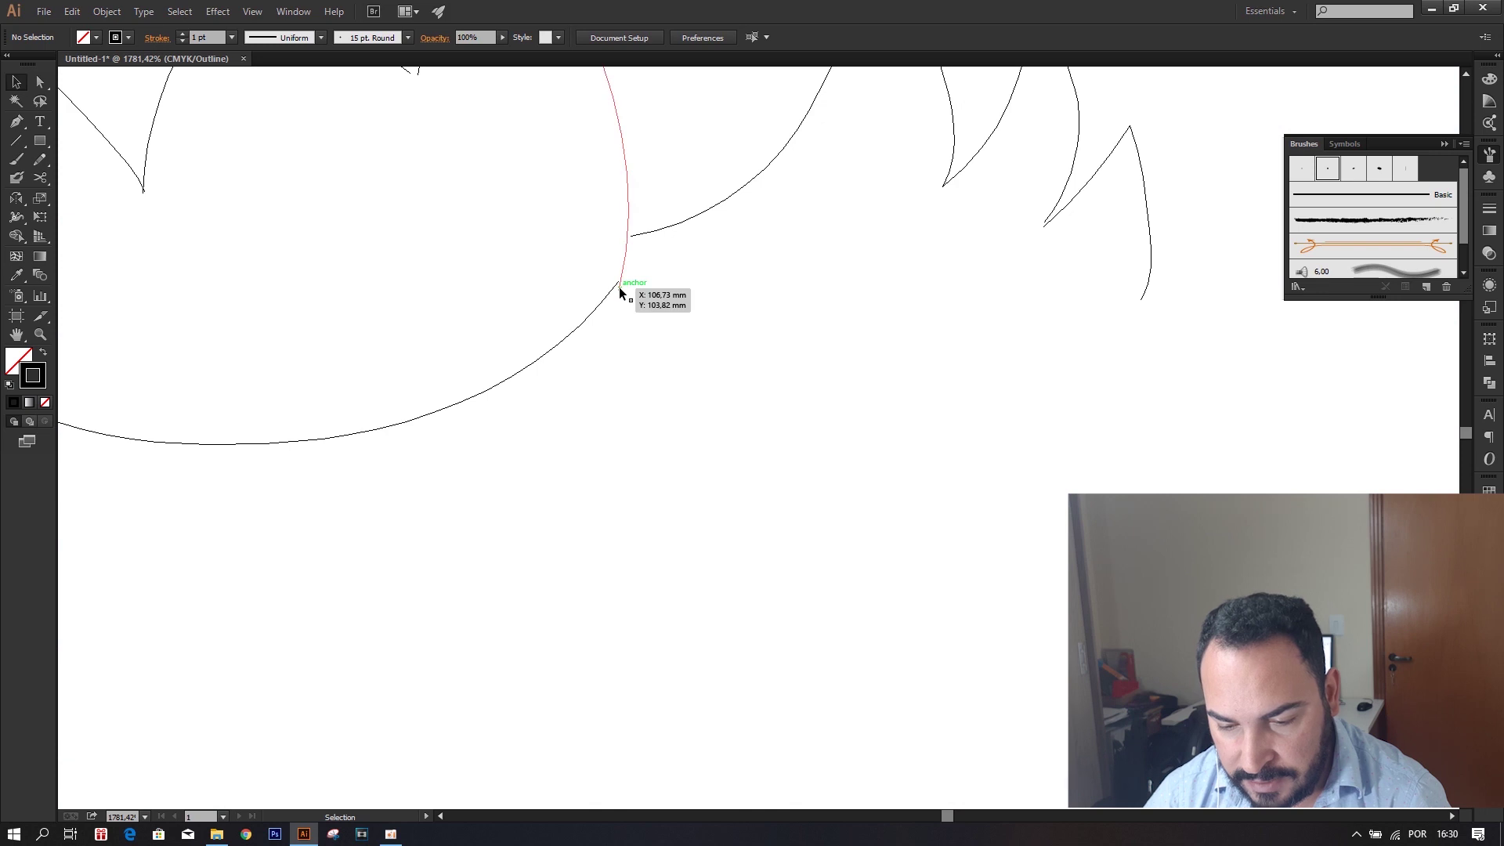
left_click(619, 286)
left_click(49, 81)
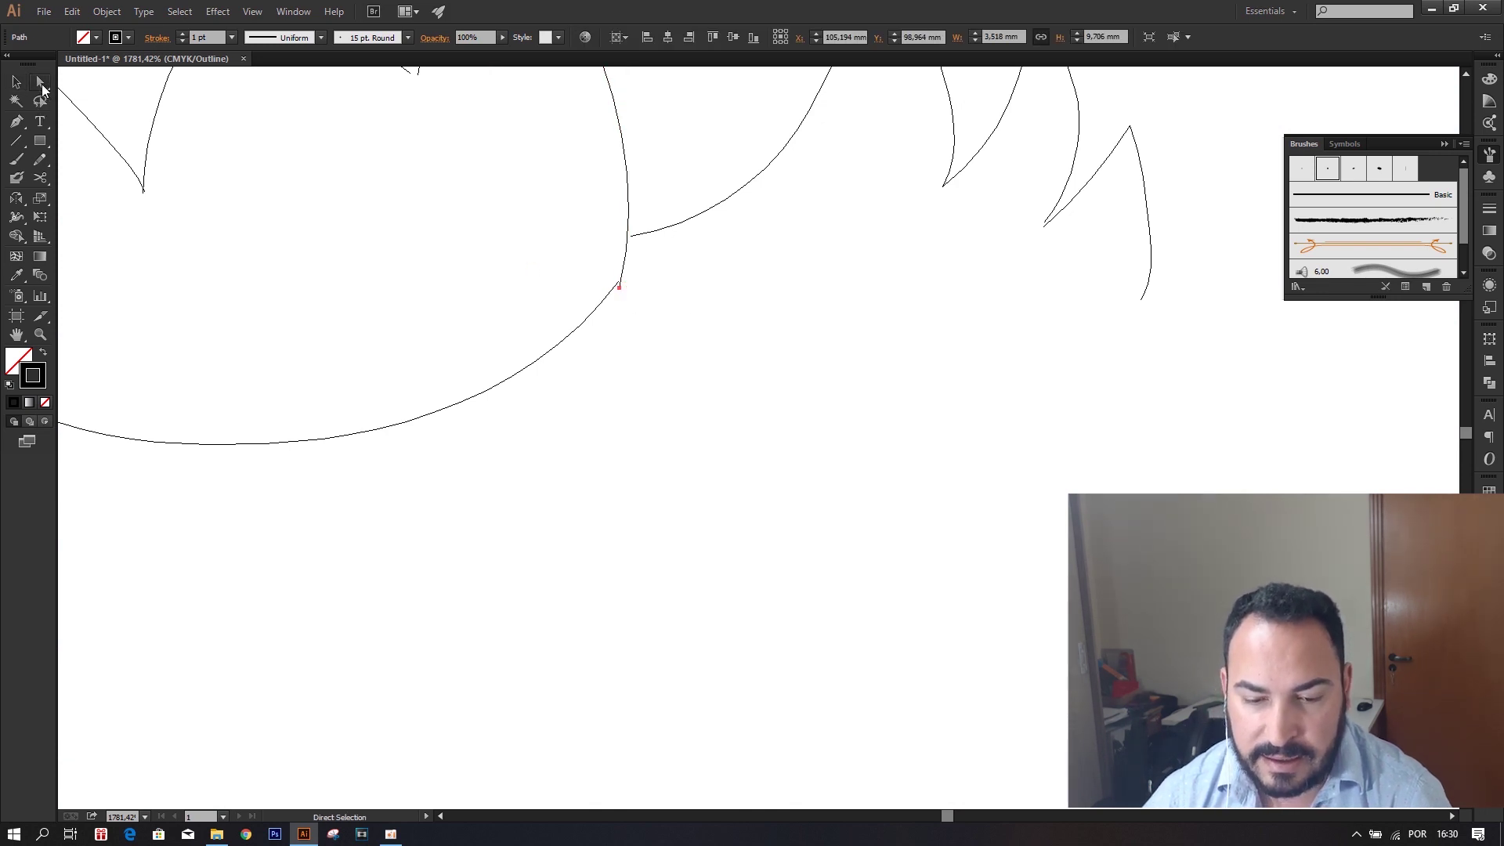
double_click(40, 84)
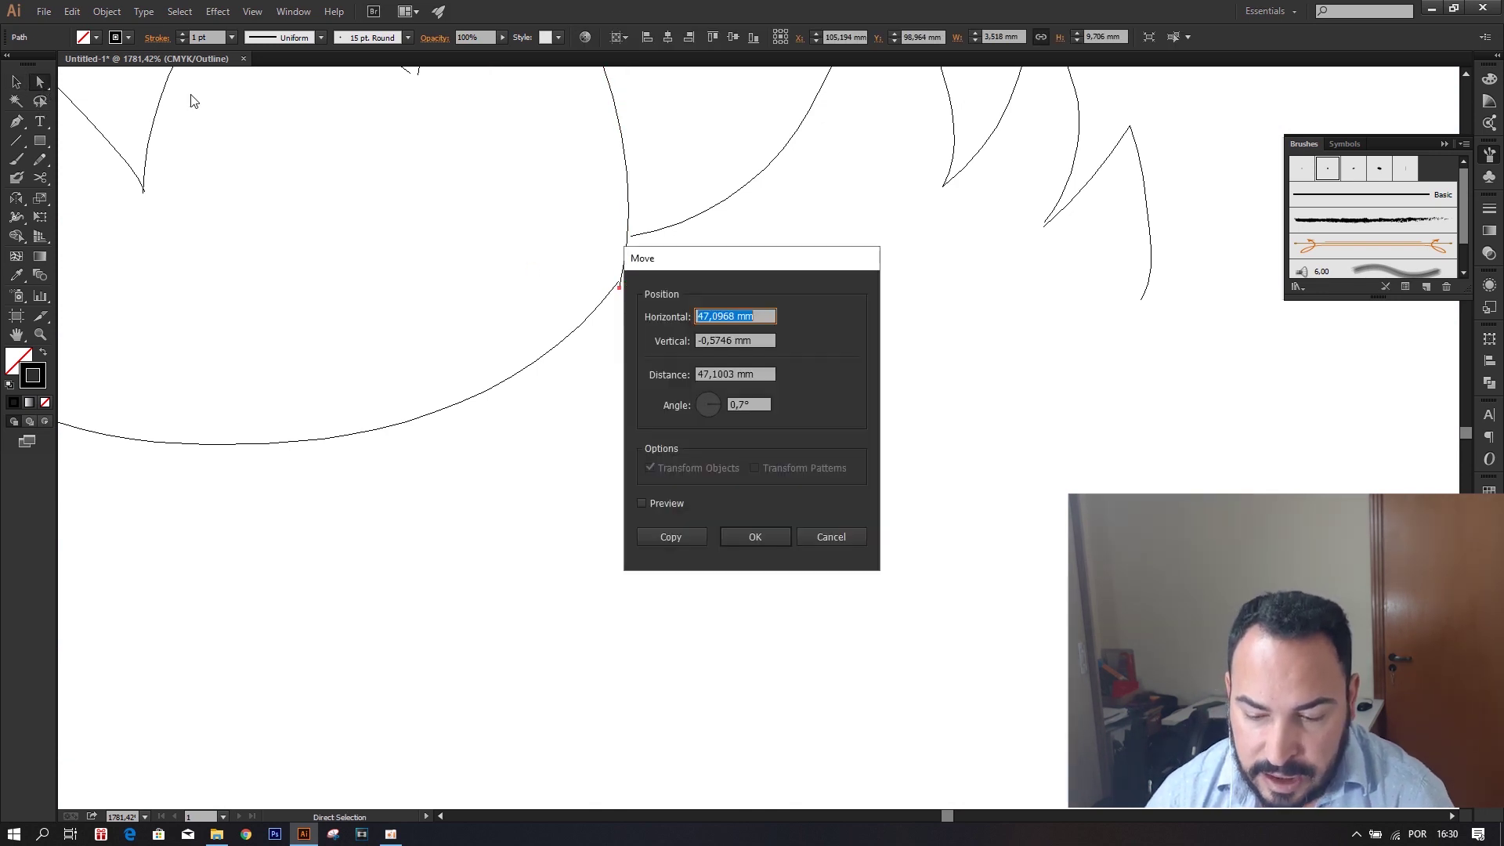
left_click(840, 536)
left_click(619, 287)
left_click_drag(620, 289, 619, 282)
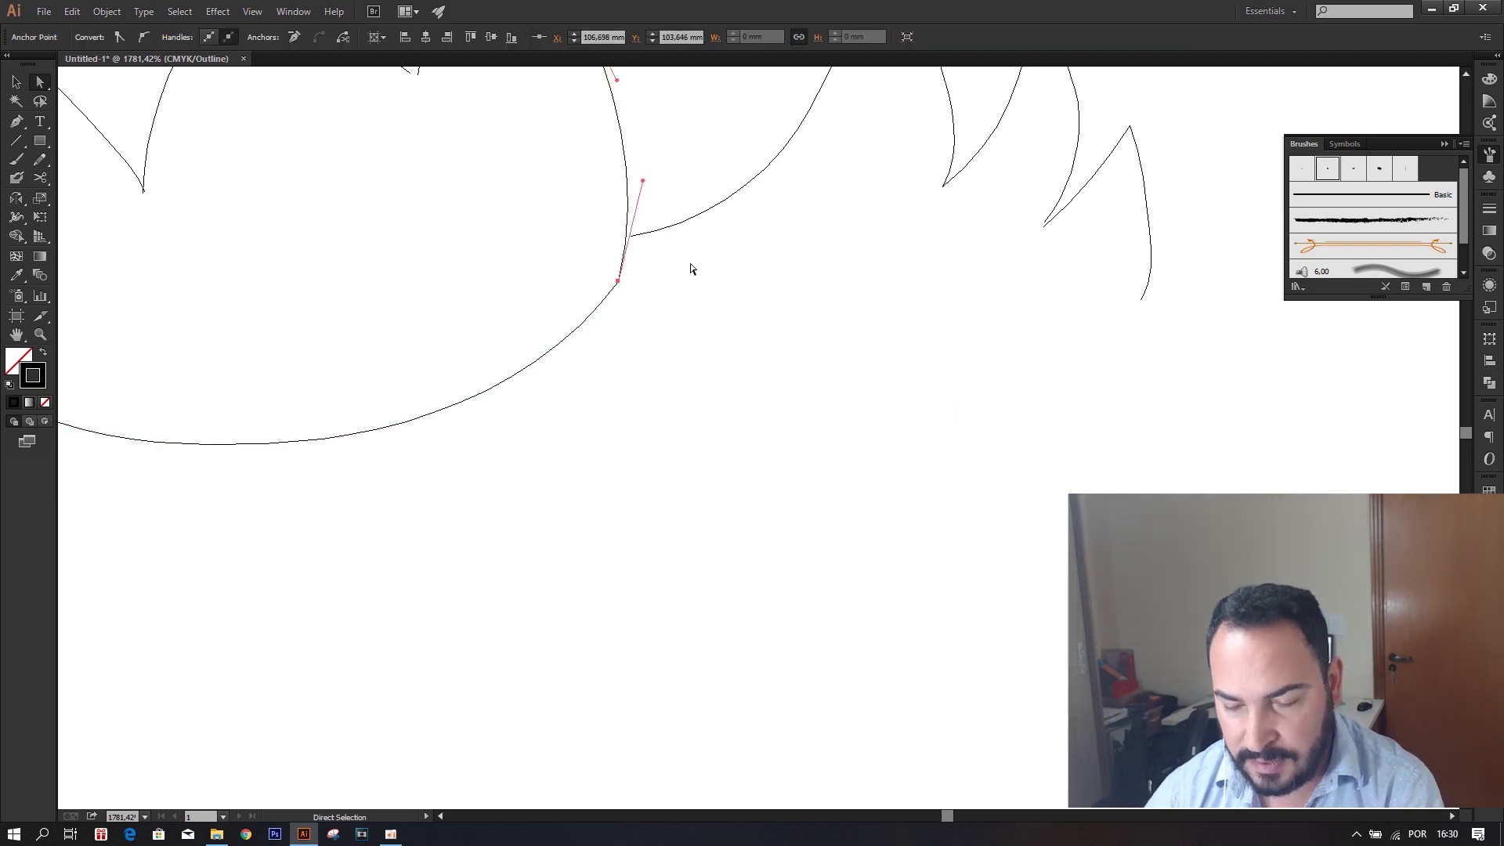
key("ctrl+y")
left_click(823, 301)
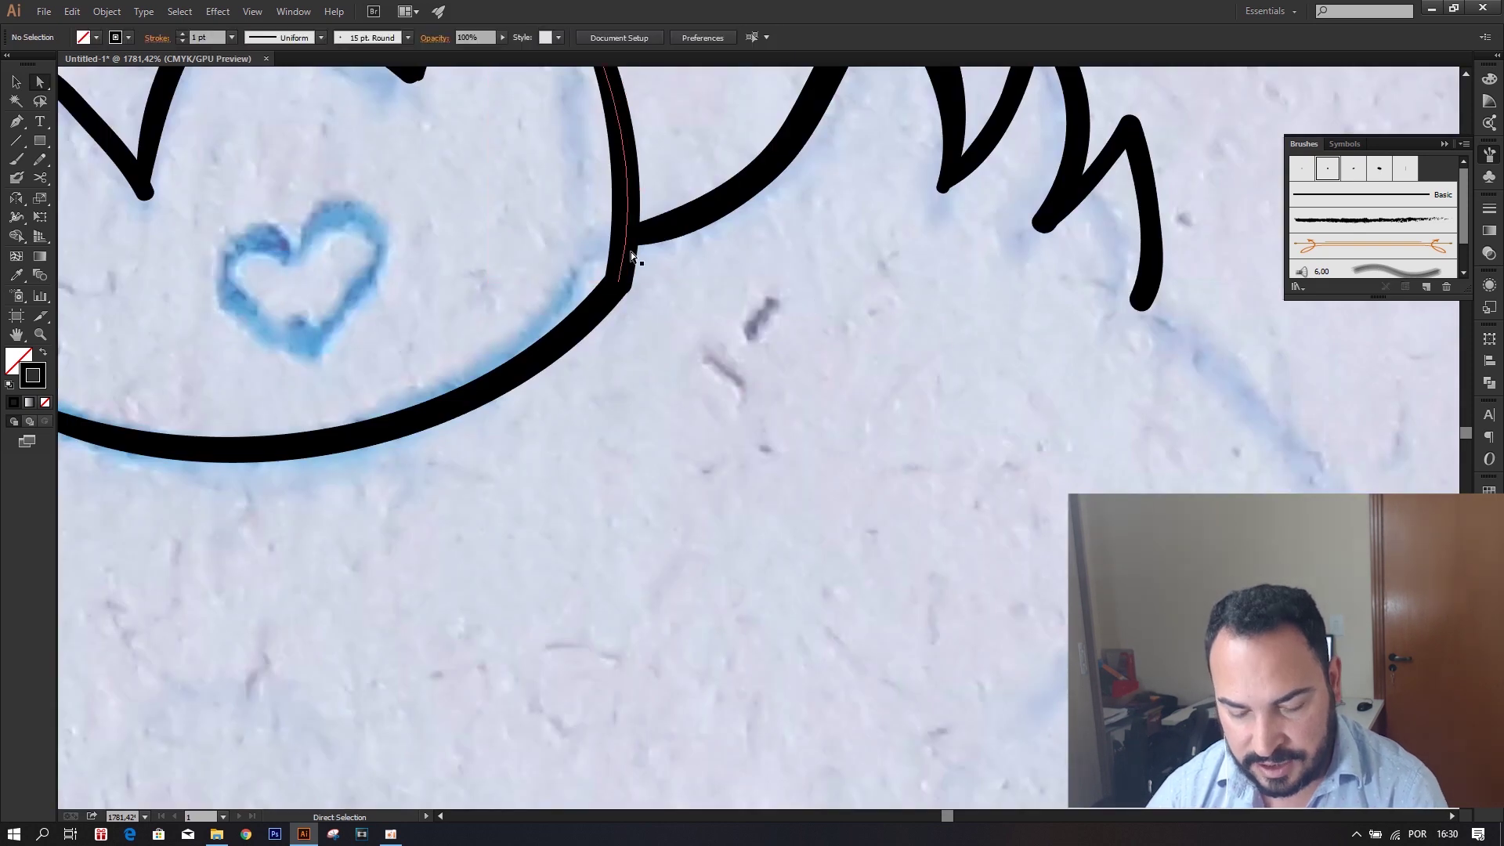
scroll(925, 349, "down", 3)
scroll(925, 349, "down", 2)
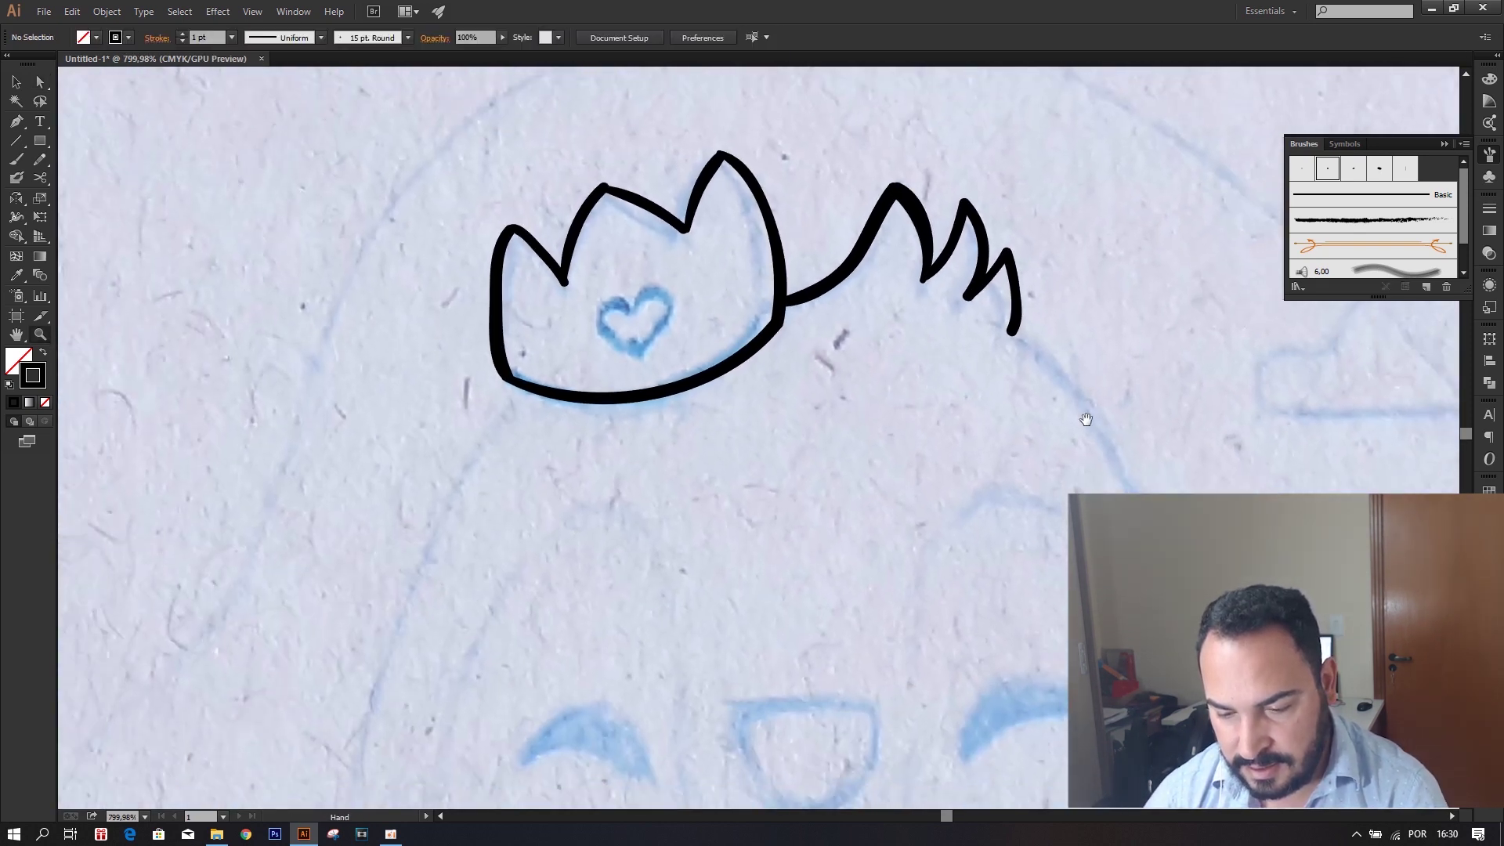
Trace the hood's left edge from the crown downward with the Paintbrush.
left_click_drag(1086, 420, 710, 296)
scroll(804, 355, "down", 2)
left_click_drag(784, 360, 817, 326)
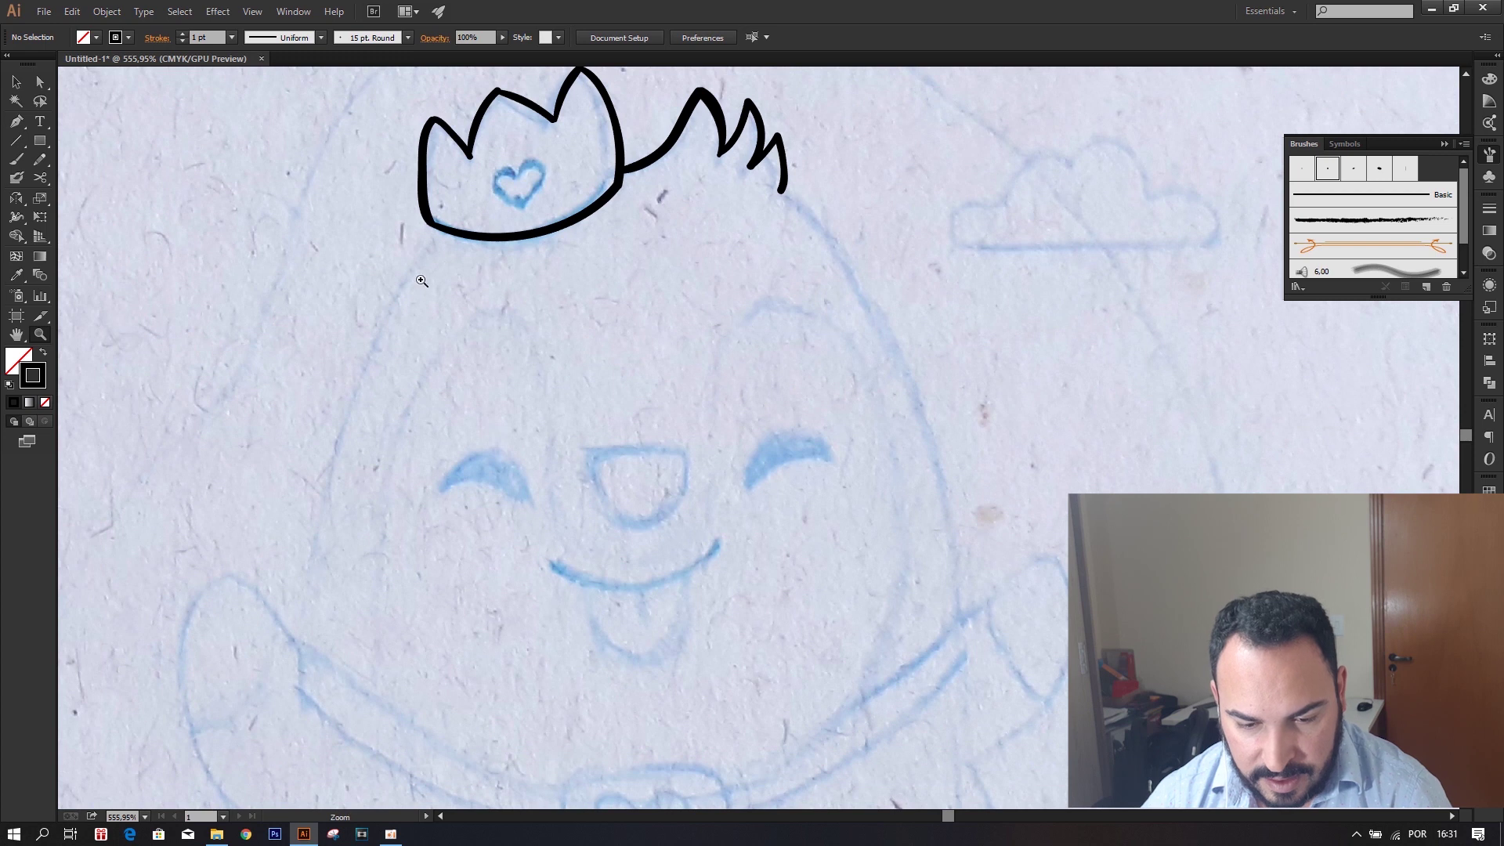
left_click(16, 159)
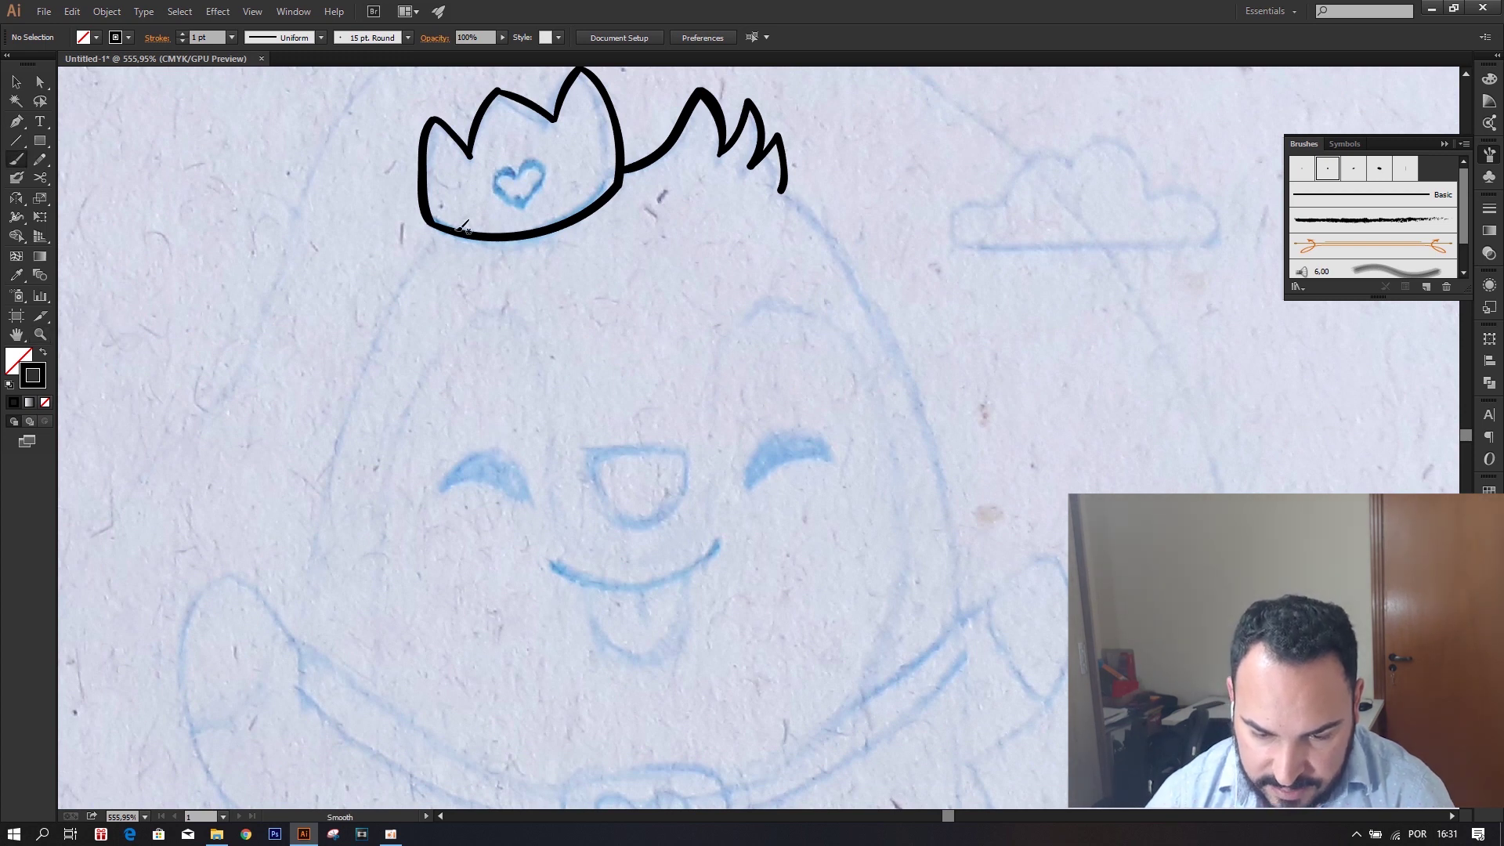
left_click_drag(442, 231, 310, 627)
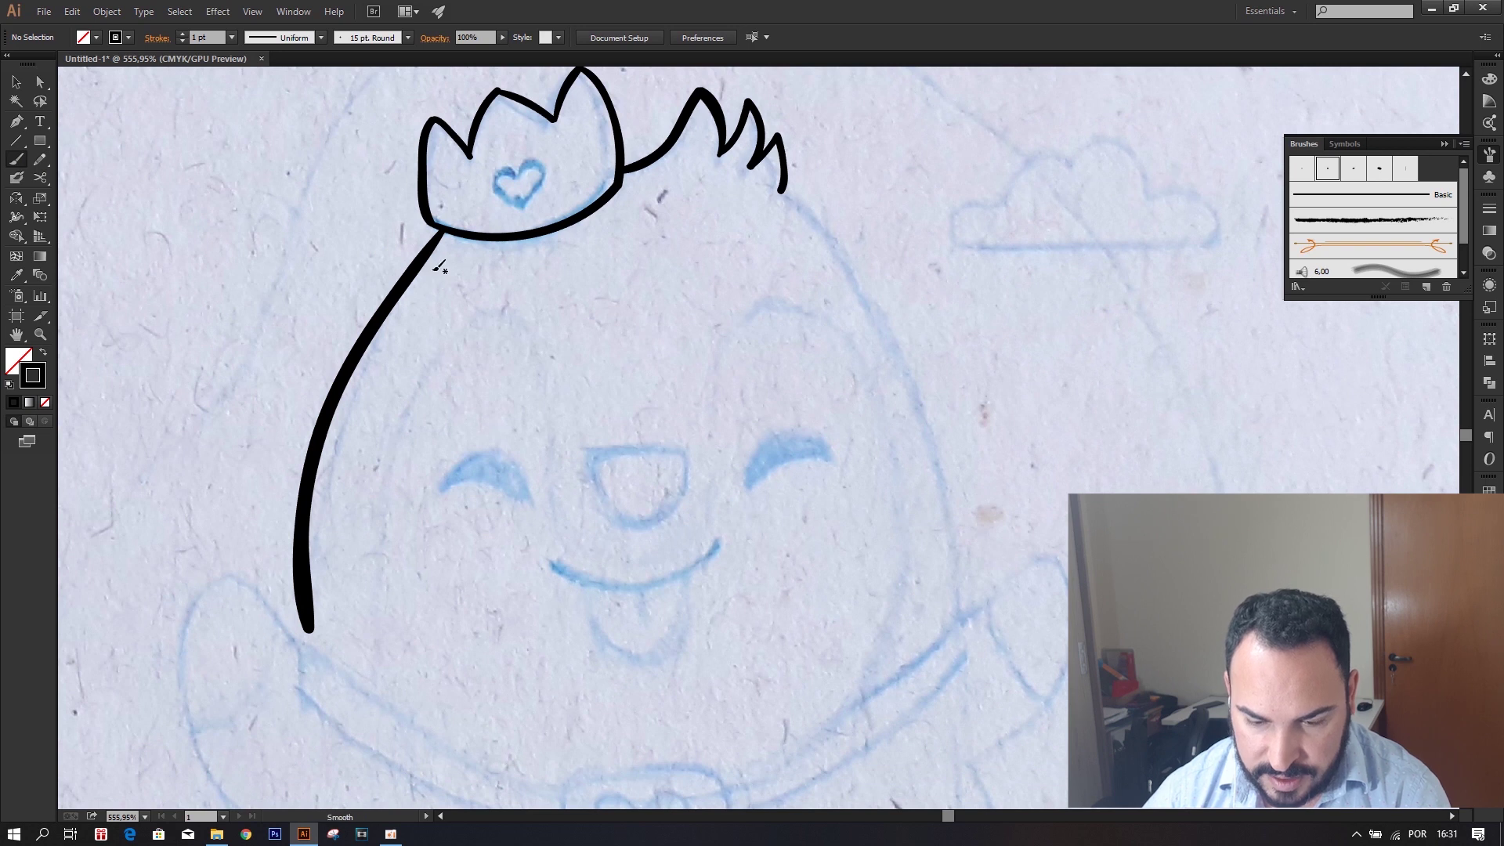
key("ctrl+z")
left_click_drag(445, 227, 297, 635)
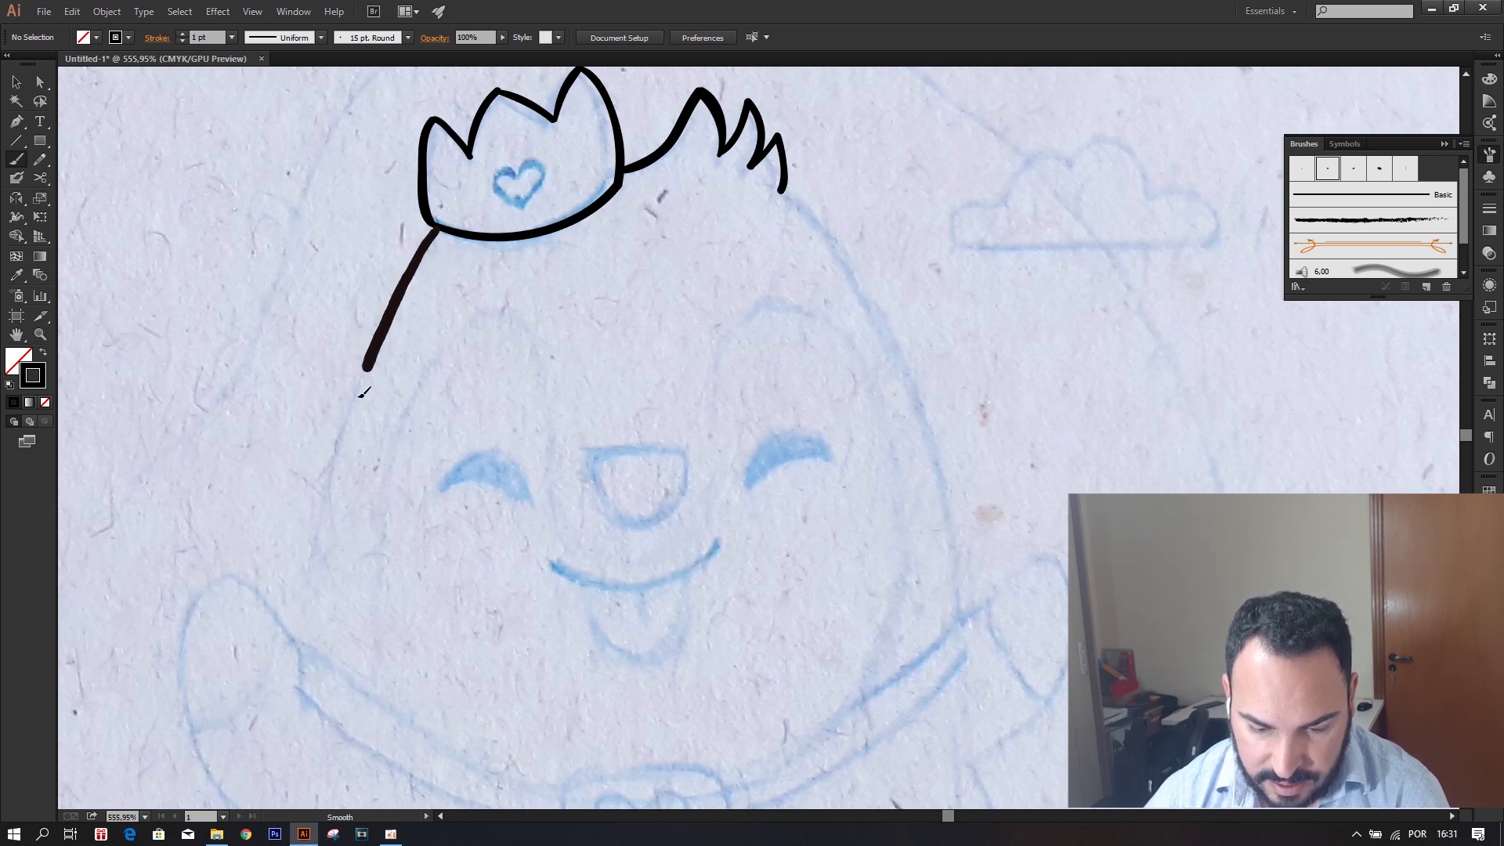
Trace the hood's right edge down the body and the raised left arm loop.
left_click_drag(933, 412, 846, 337)
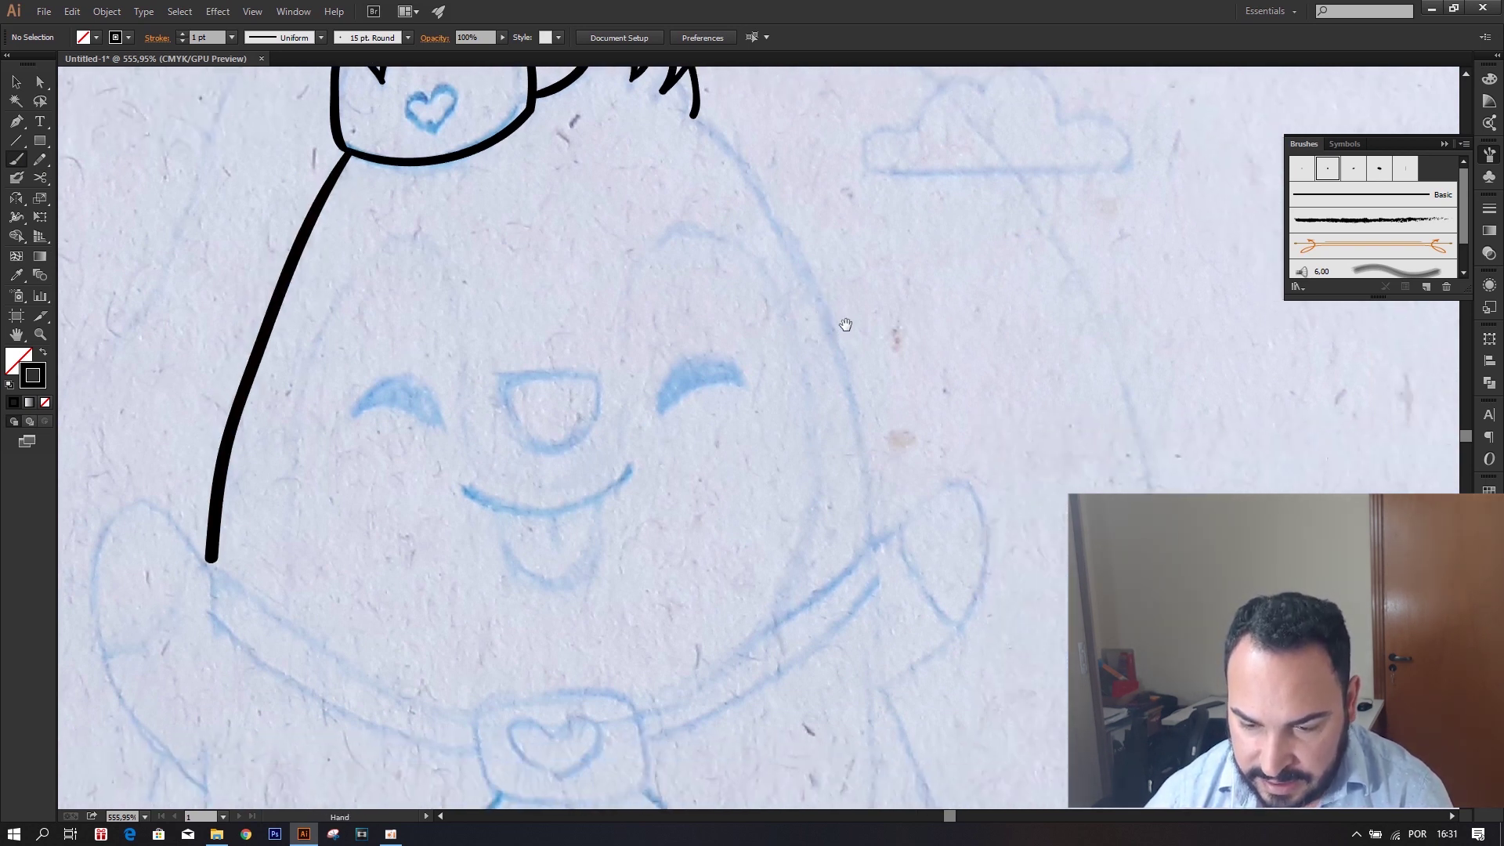
left_click_drag(698, 115, 871, 540)
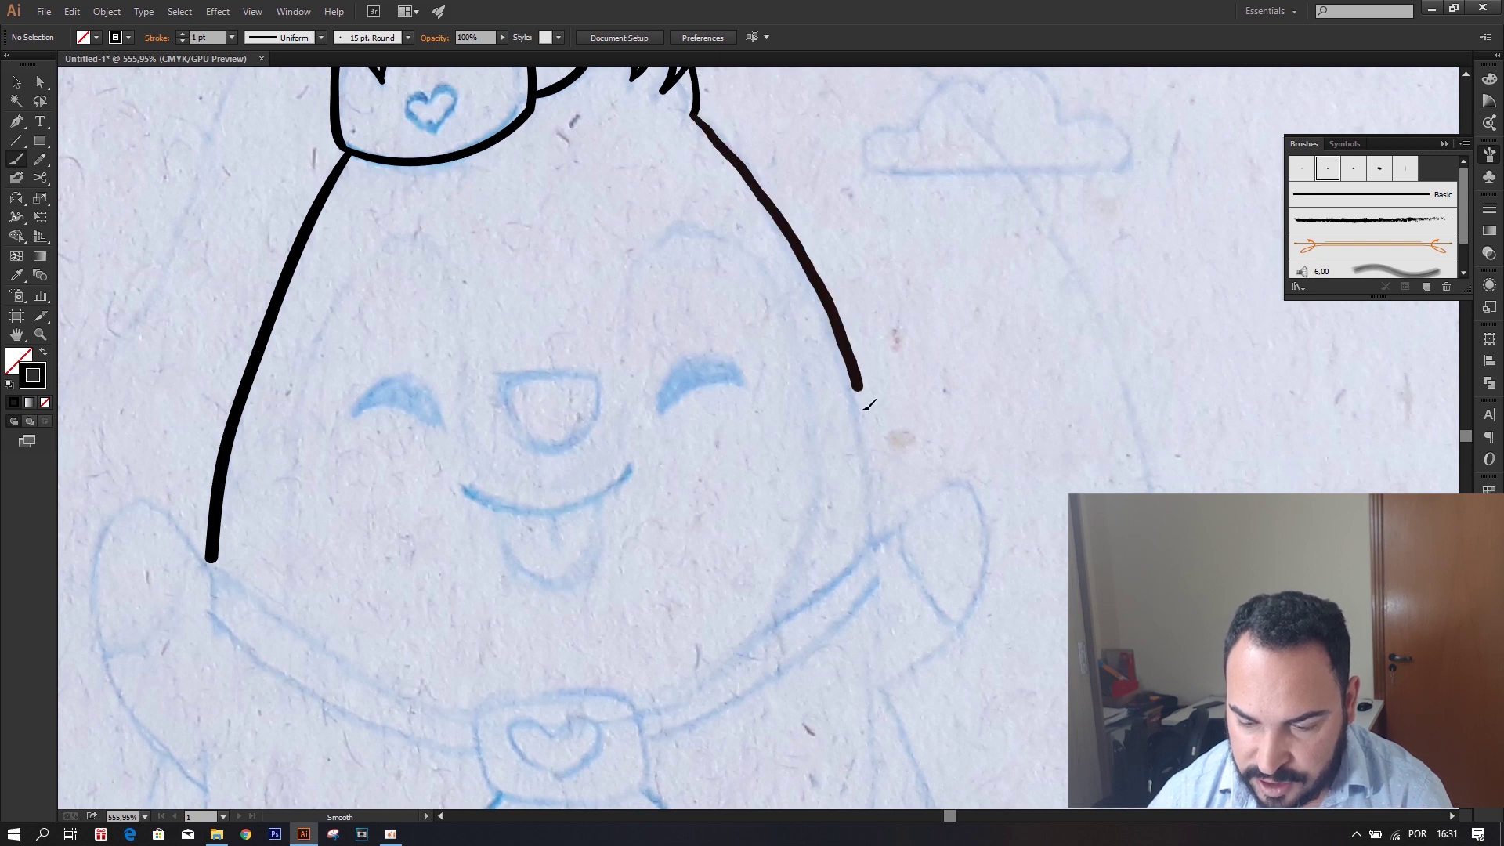
left_click_drag(564, 608, 630, 520)
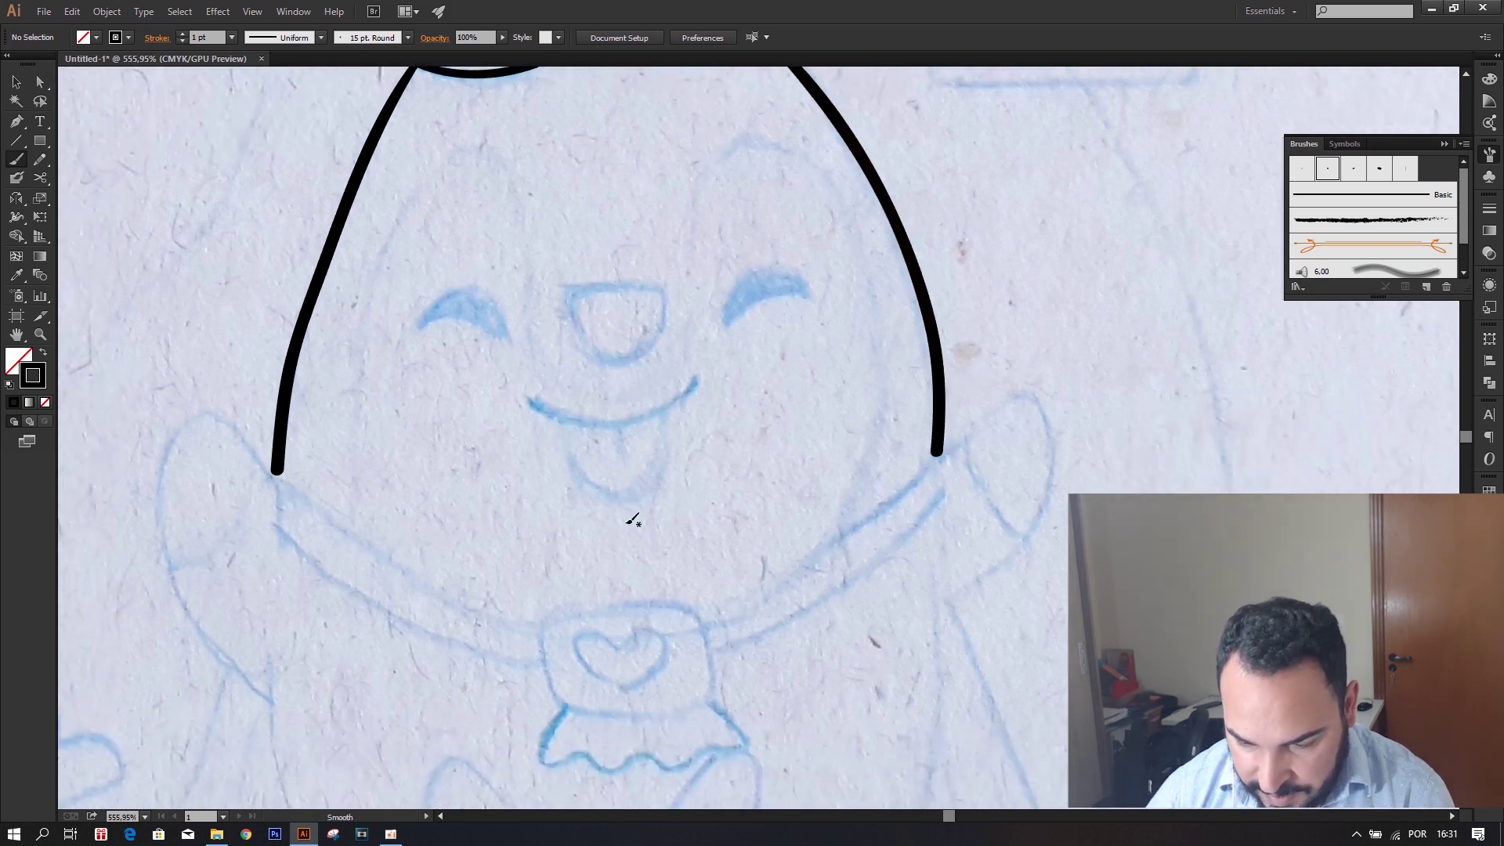
left_click_drag(735, 519, 678, 463)
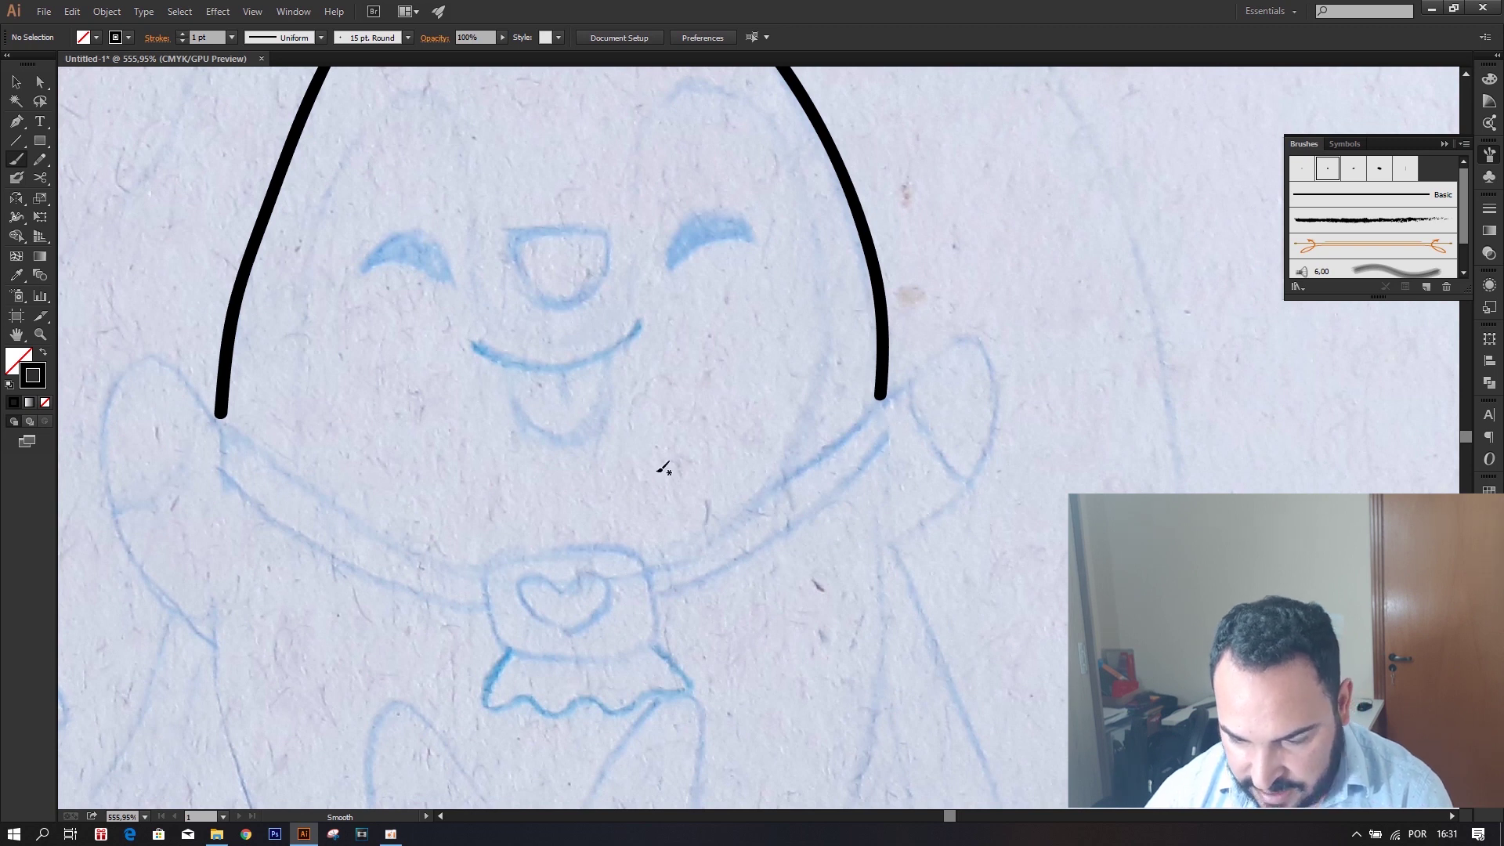
scroll(656, 480, "down", 2)
scroll(766, 347, "down", 3)
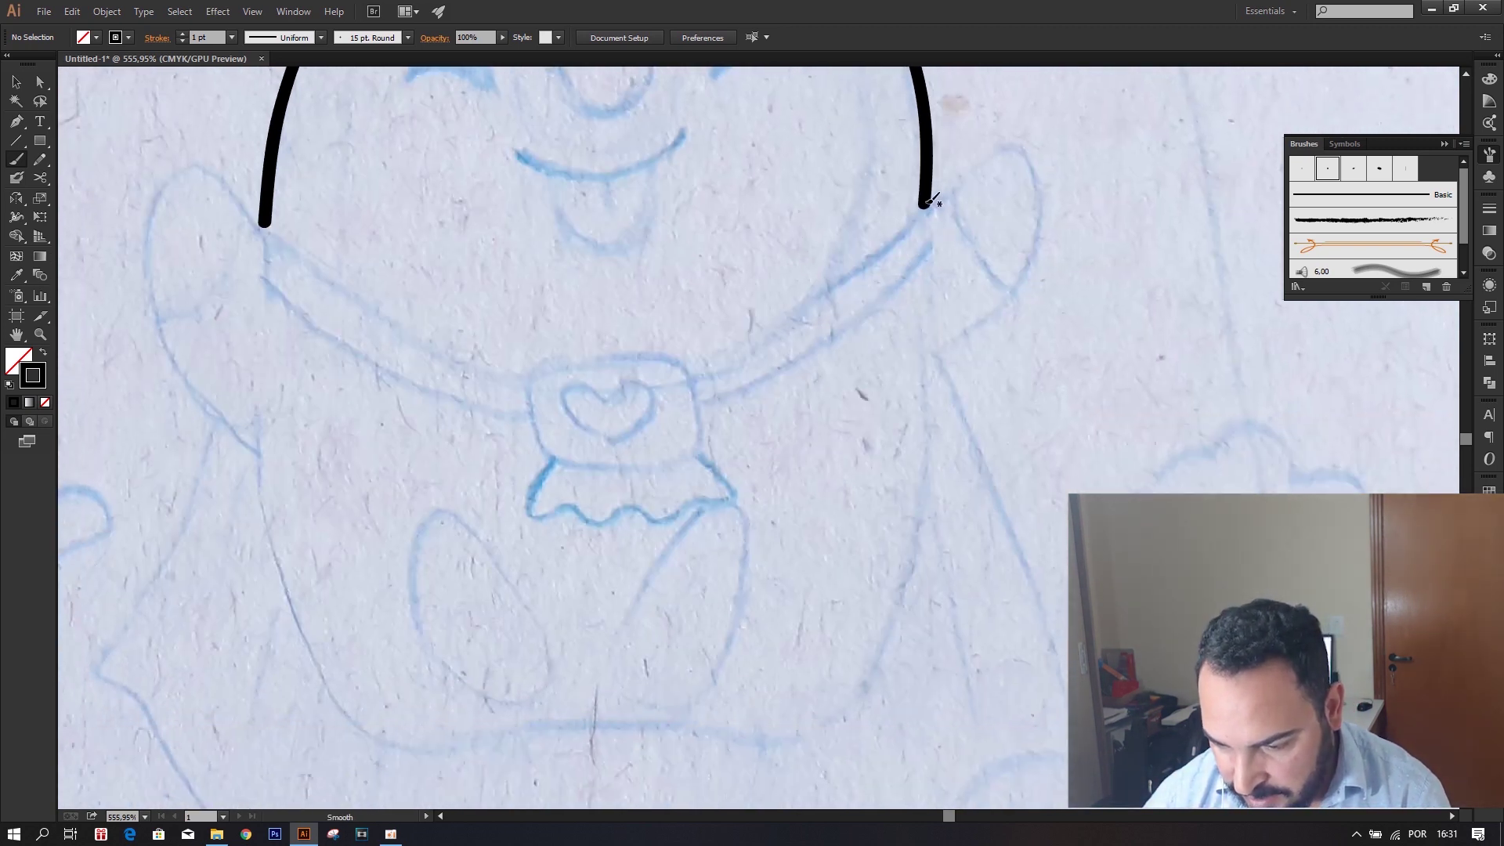
mouse_move(930, 191)
left_mouse_down()
mouse_move(924, 480)
mouse_move(867, 678)
mouse_move(719, 725)
mouse_move(463, 724)
mouse_move(294, 621)
mouse_move(245, 317)
mouse_move(281, 227)
left_mouse_up()
left_click_drag(474, 241, 625, 347)
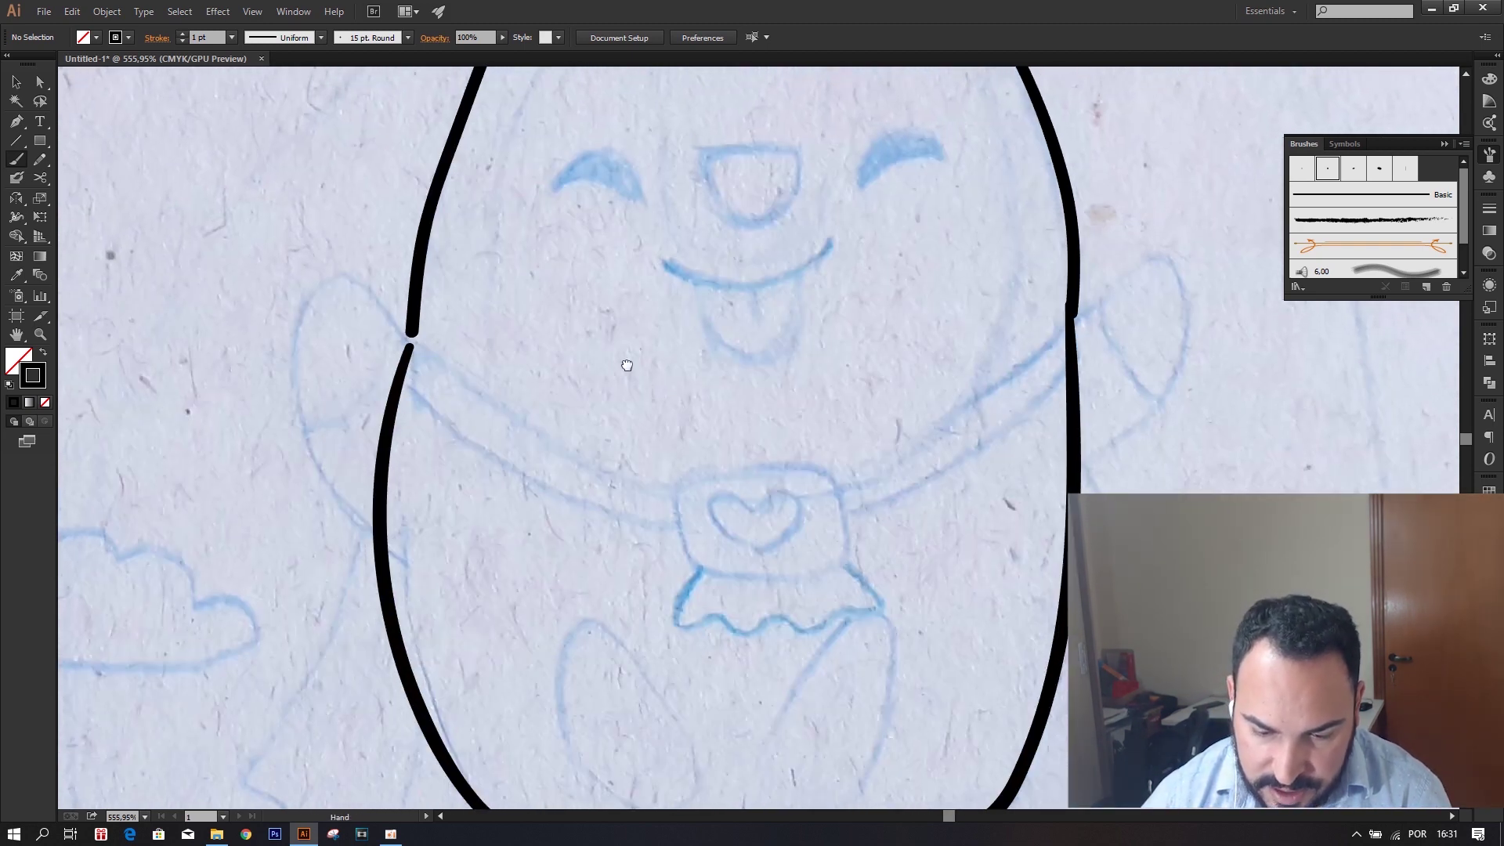
mouse_move(416, 340)
left_mouse_down()
mouse_move(367, 276)
mouse_move(300, 317)
mouse_move(356, 523)
mouse_move(394, 584)
left_mouse_up()
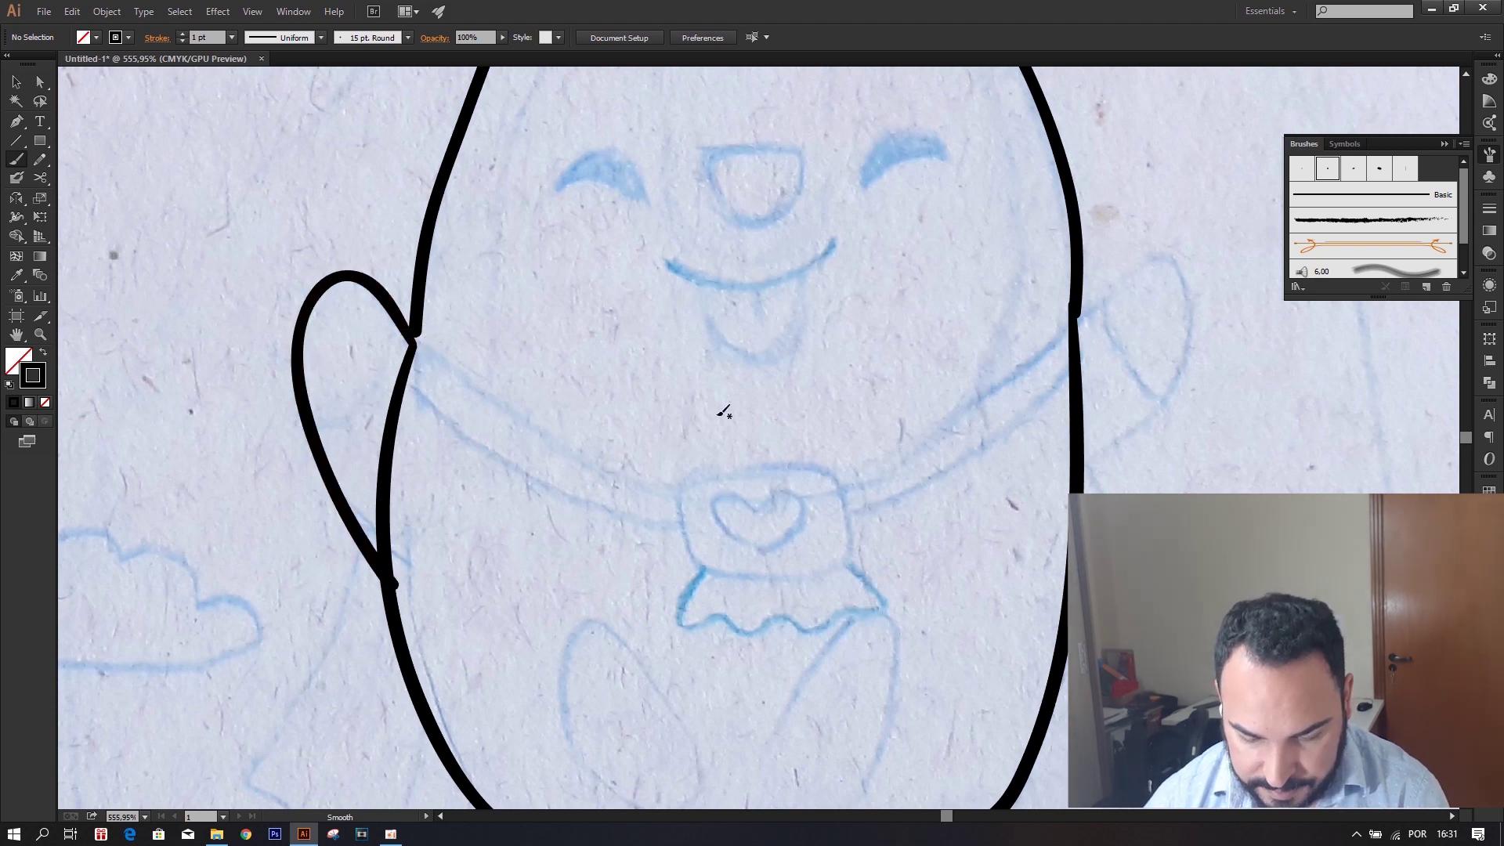
Adjust the arm loop's end anchor and select the whole loop path.
key("a")
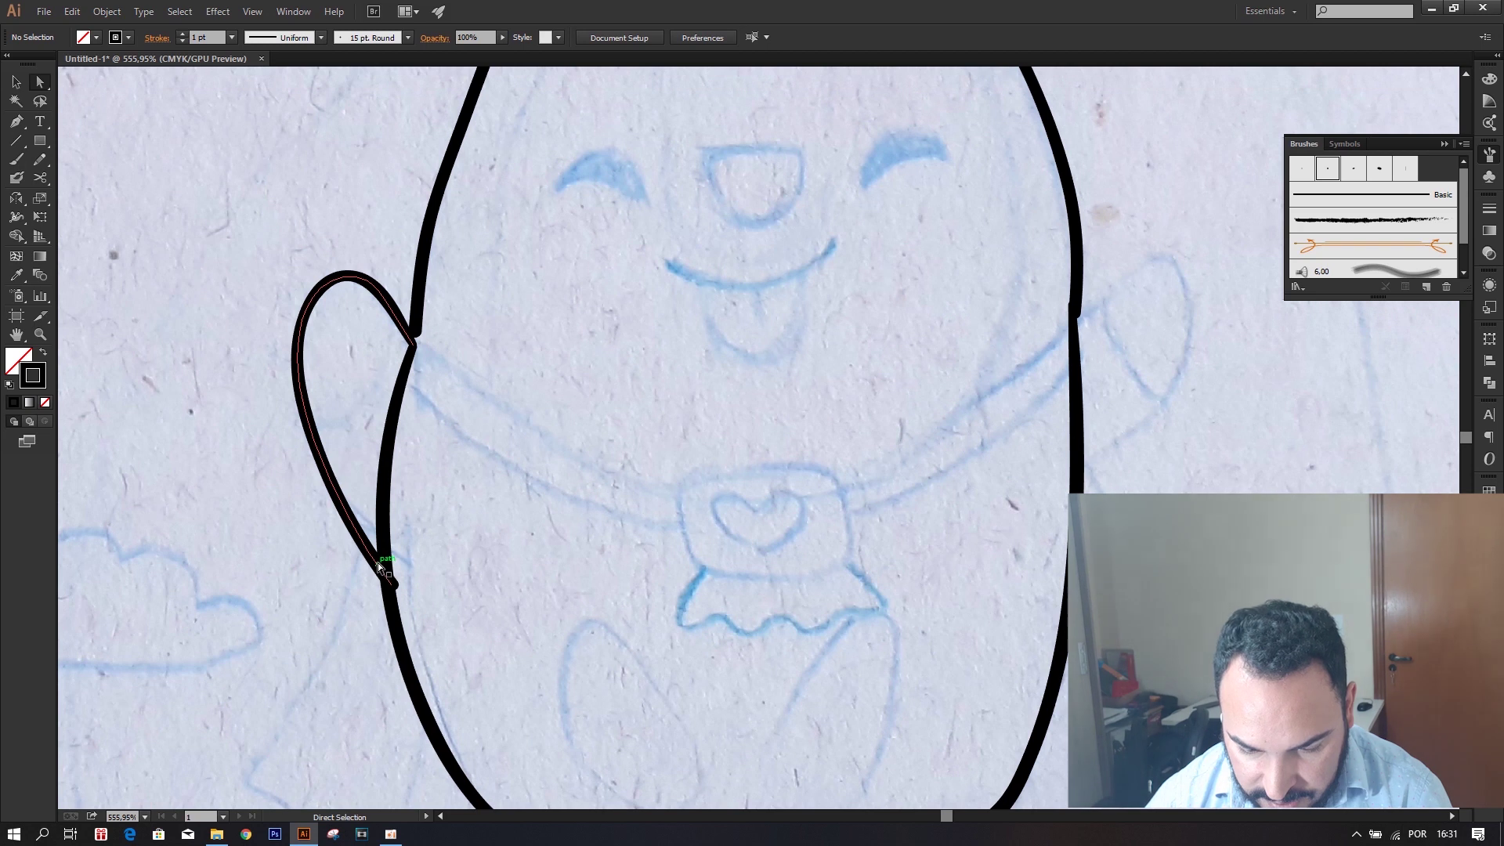
left_click(392, 584)
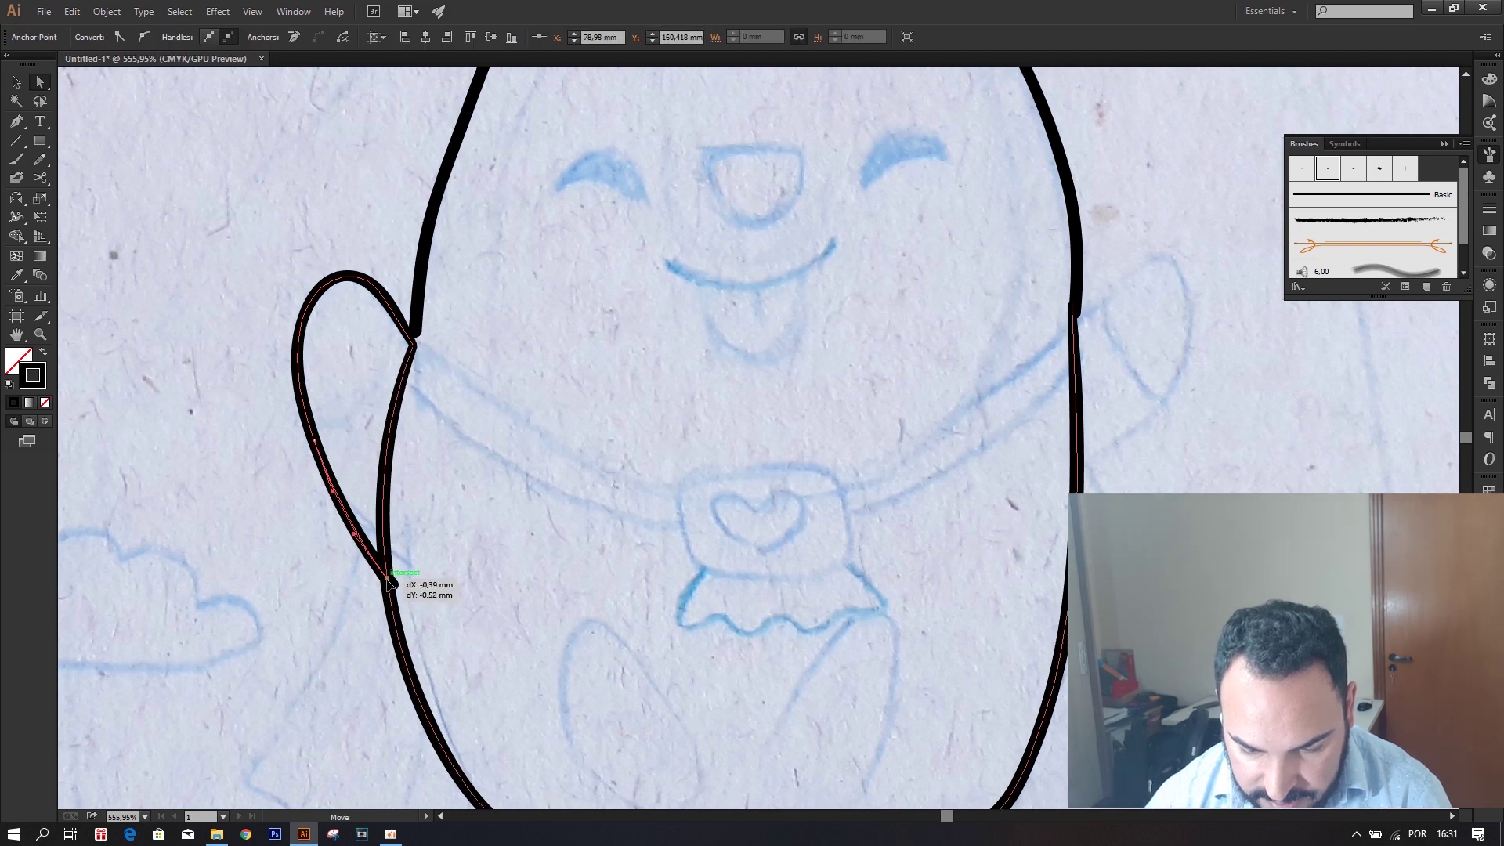
left_click(548, 501)
left_click_drag(838, 362, 712, 407)
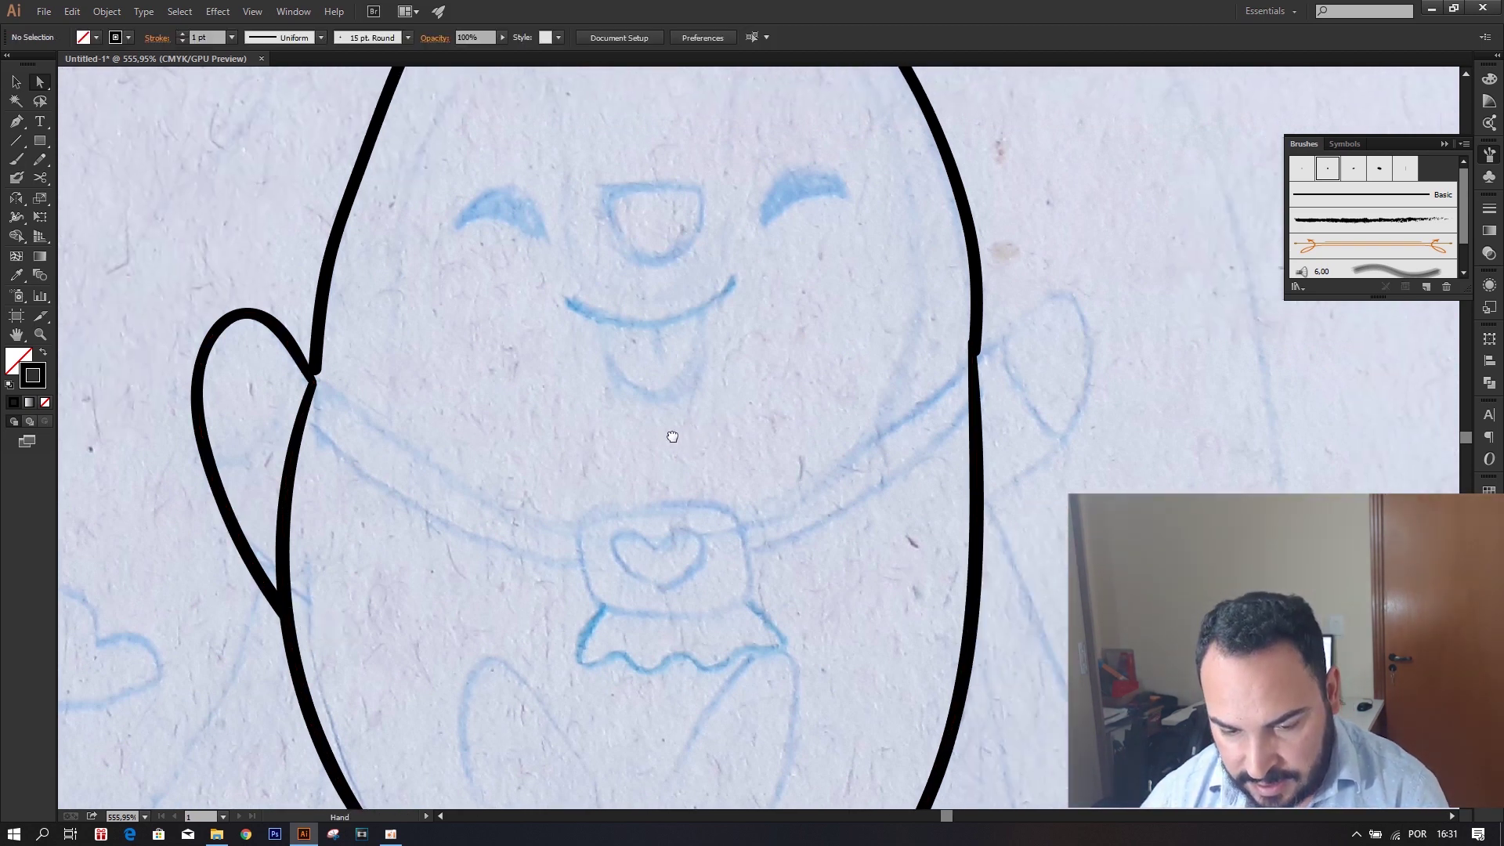
left_click(210, 327)
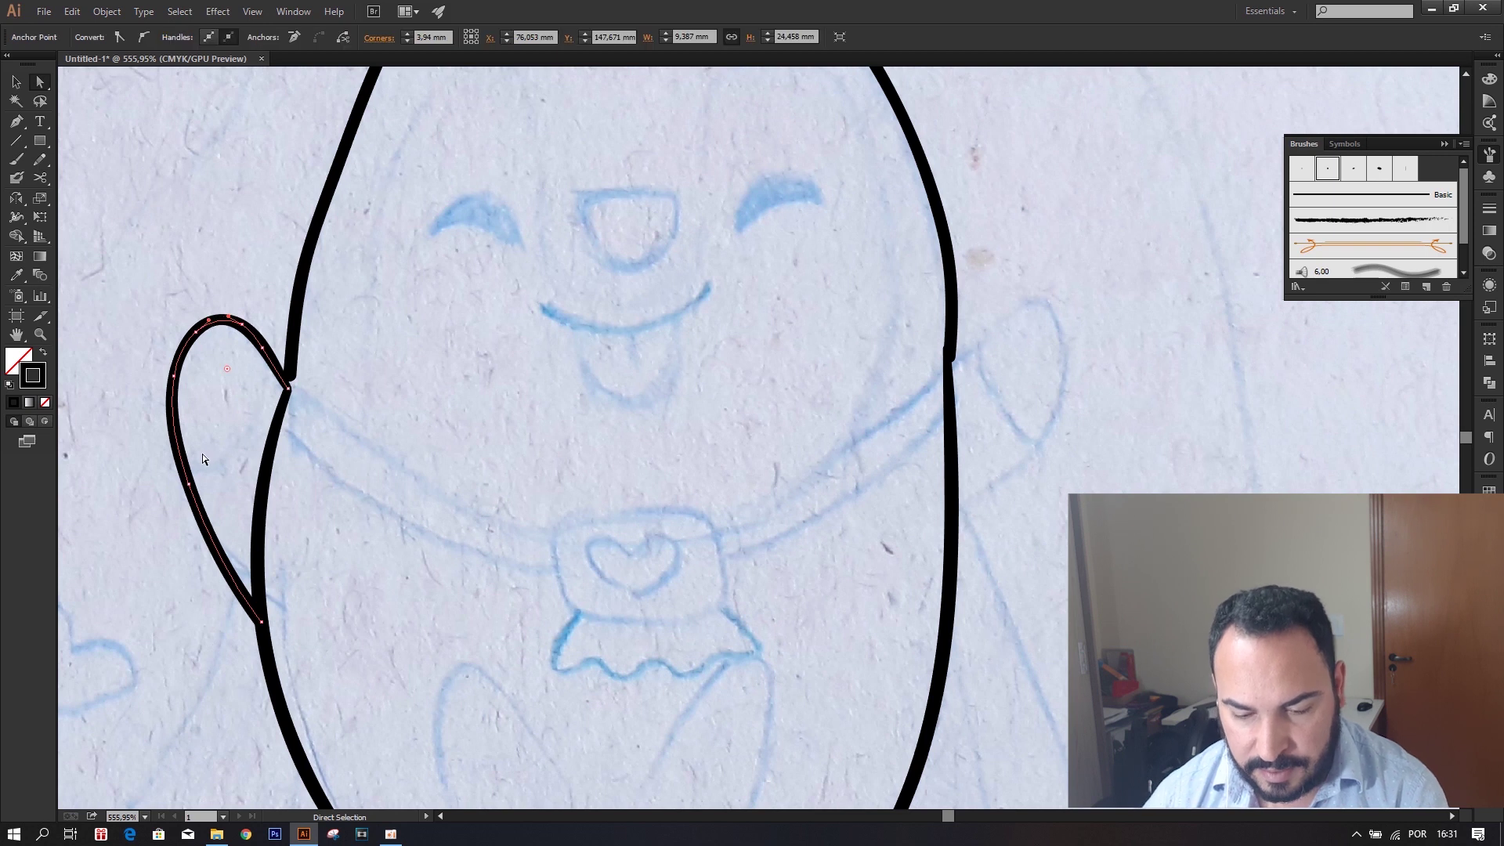
key("v")
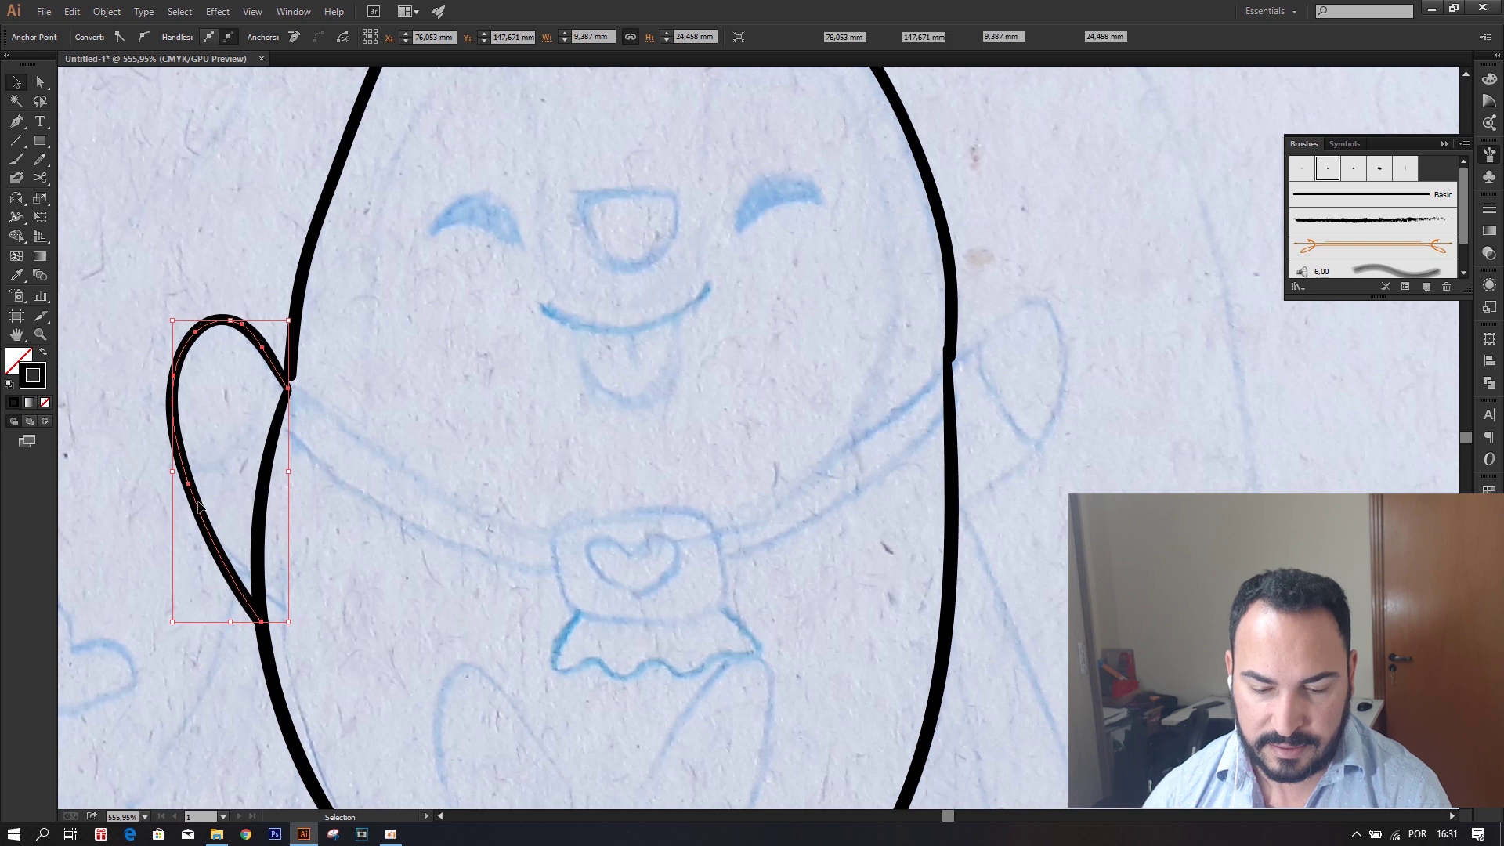
Place a mirrored copy of the arm loop on the right arm and rotate it to match.
left_click_drag(190, 514, 621, 524)
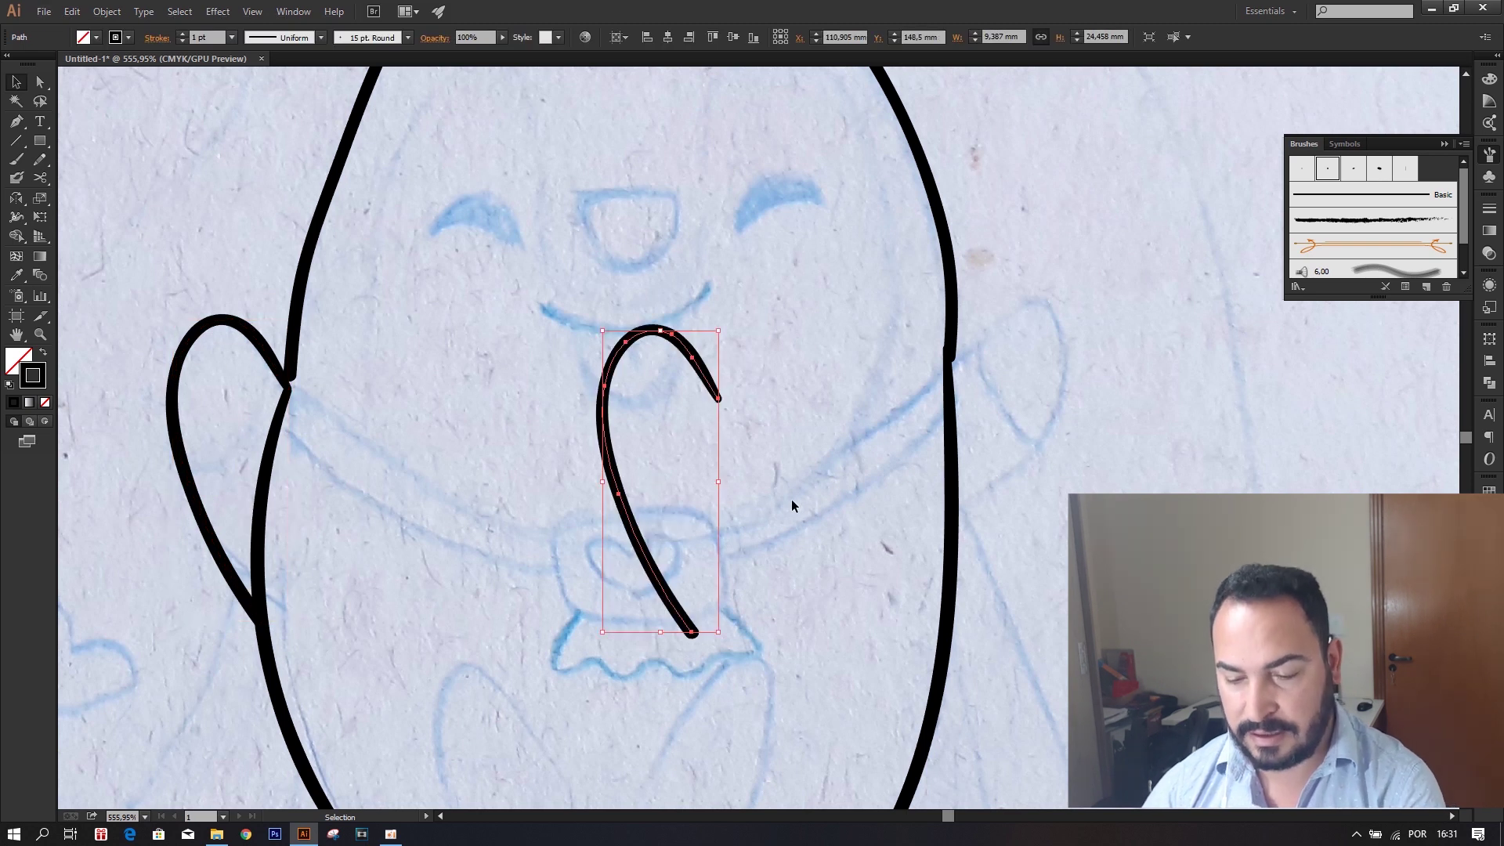
key("o")
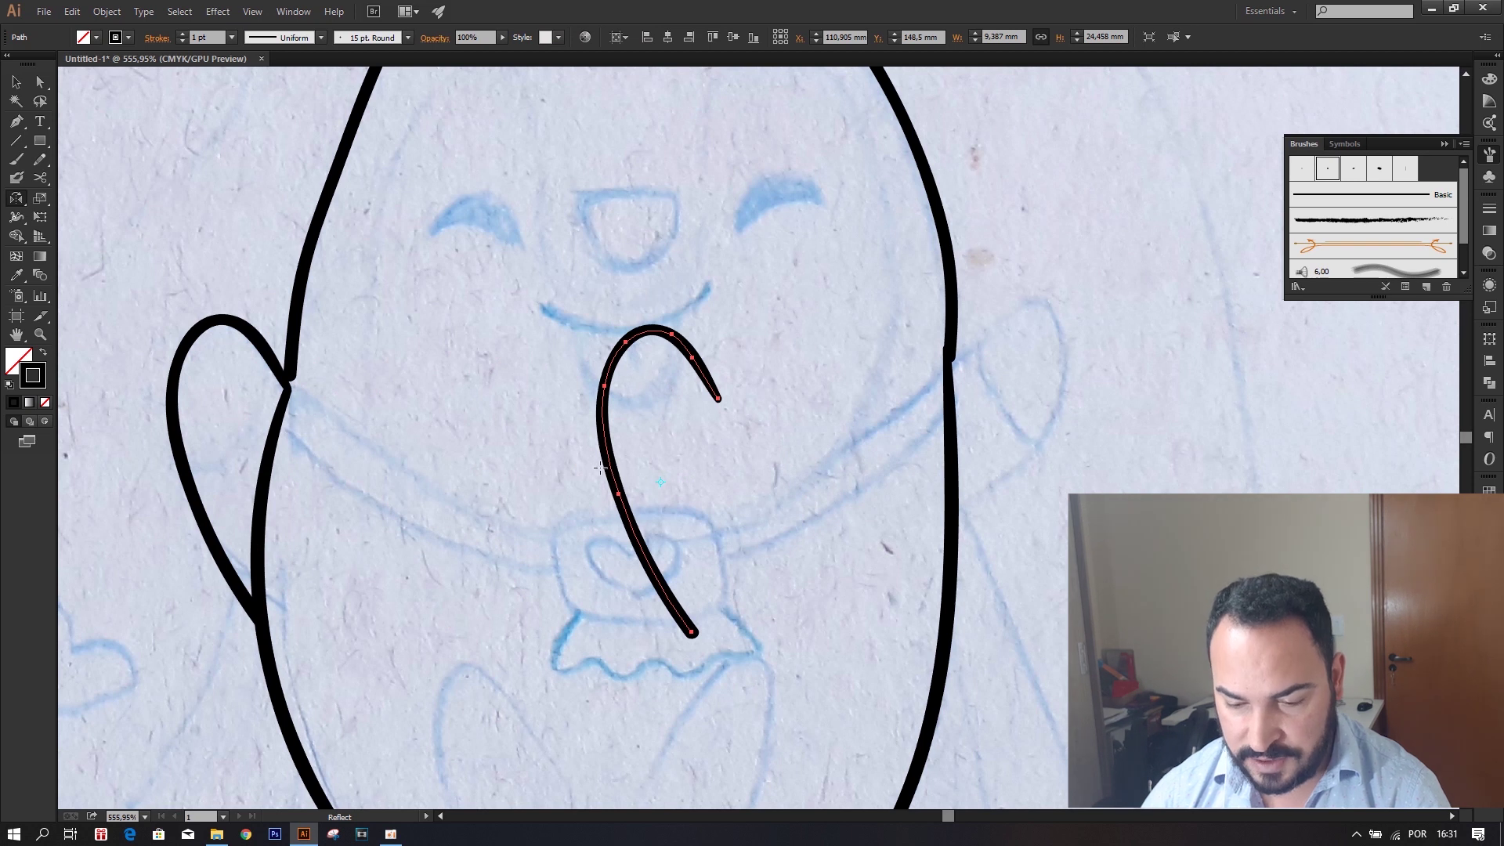
key("v")
mouse_move(601, 441)
left_mouse_down()
mouse_move(697, 429)
mouse_move(775, 449)
mouse_move(1077, 414)
left_mouse_up()
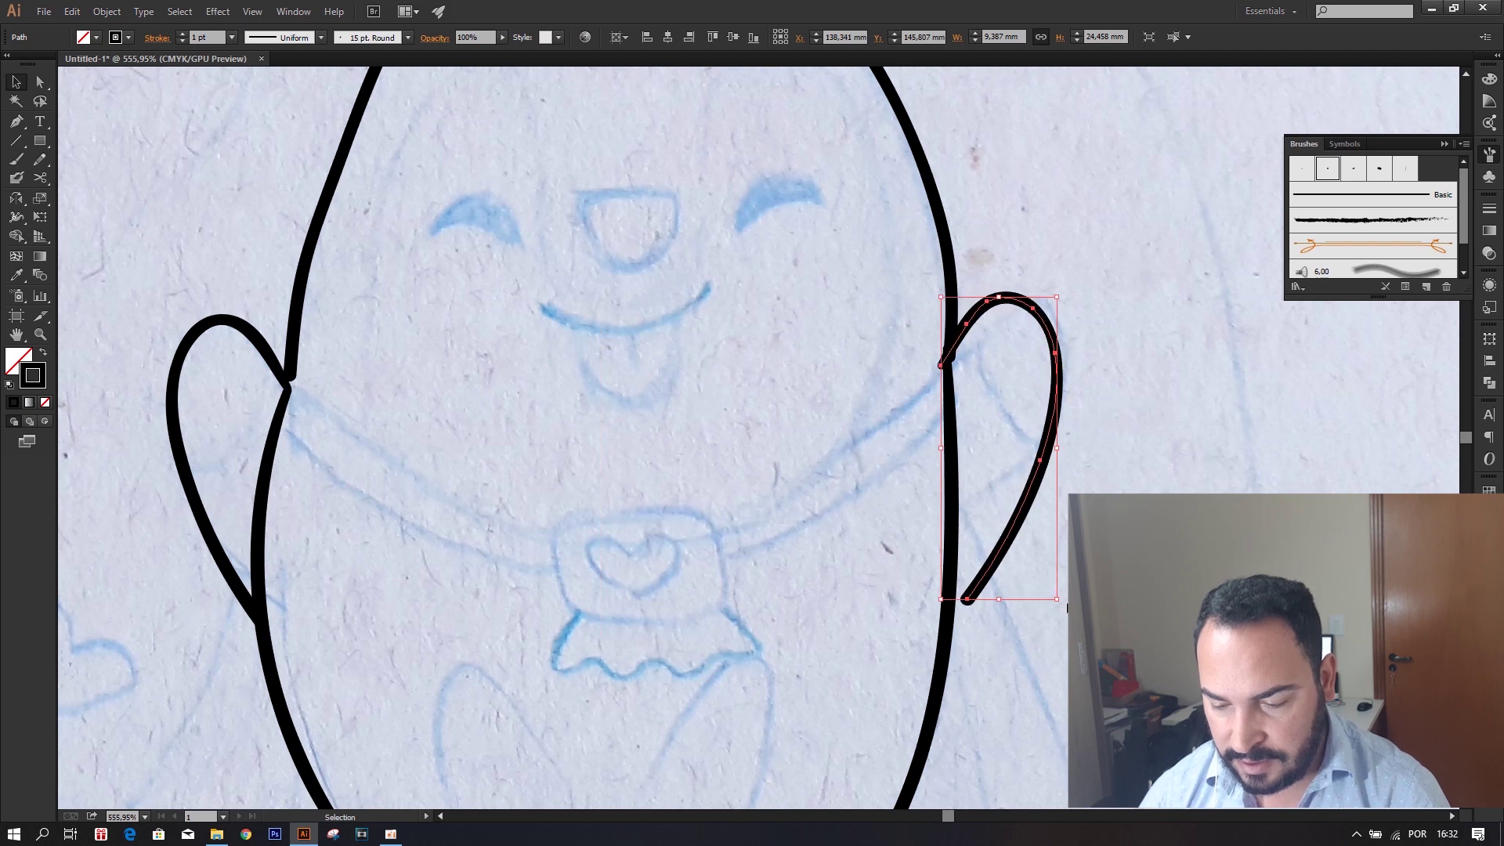
left_click_drag(1063, 605, 1051, 550)
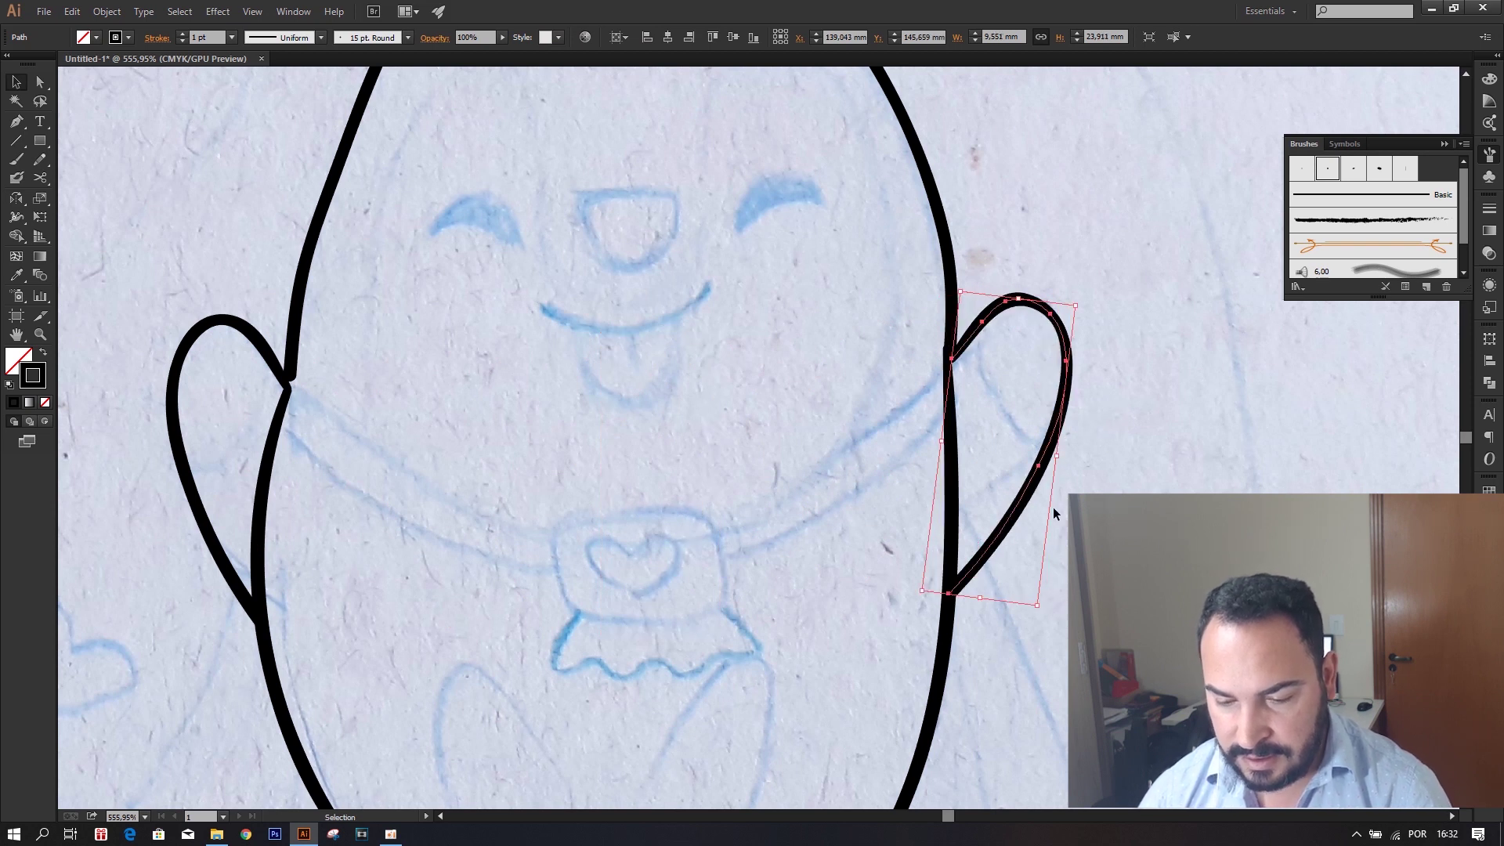
left_click(1141, 434)
left_click_drag(733, 382, 768, 445)
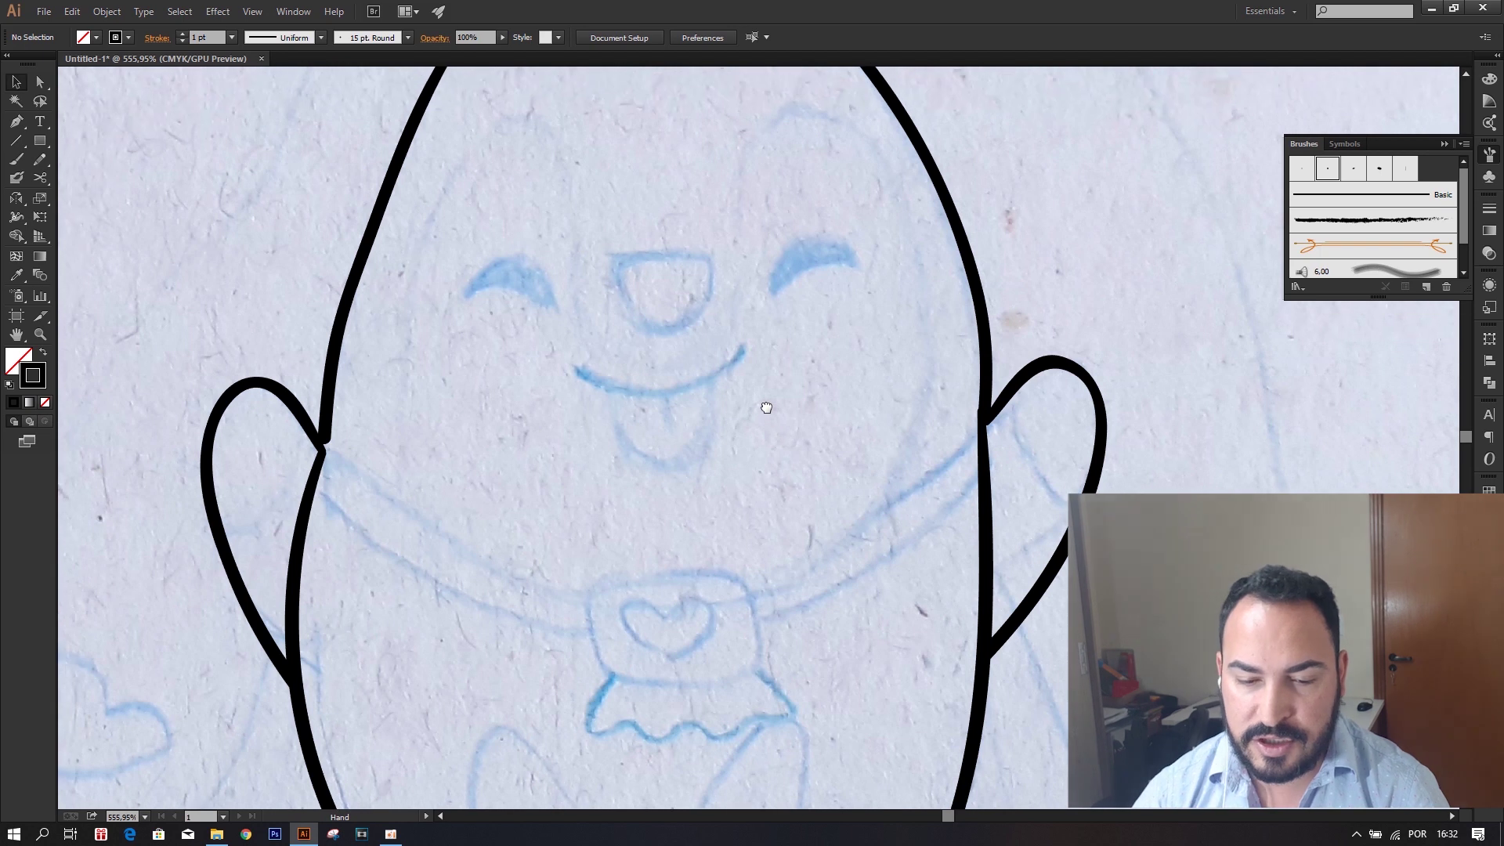
Draw a curved collar stroke across the body between the arm joints.
left_click(15, 159)
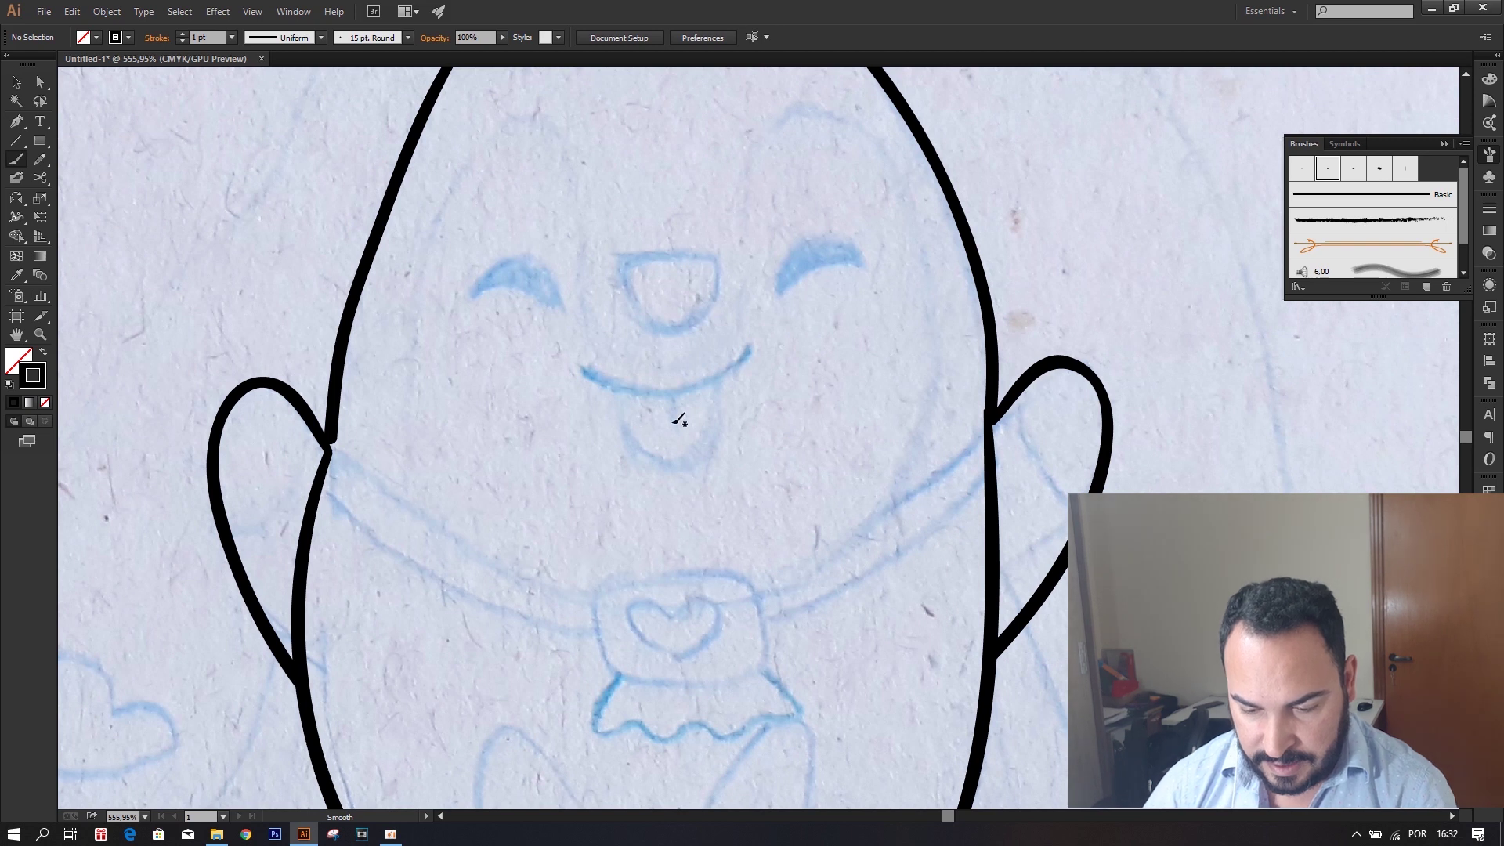
scroll(607, 319, "down", 2)
scroll(606, 313, "down", 2)
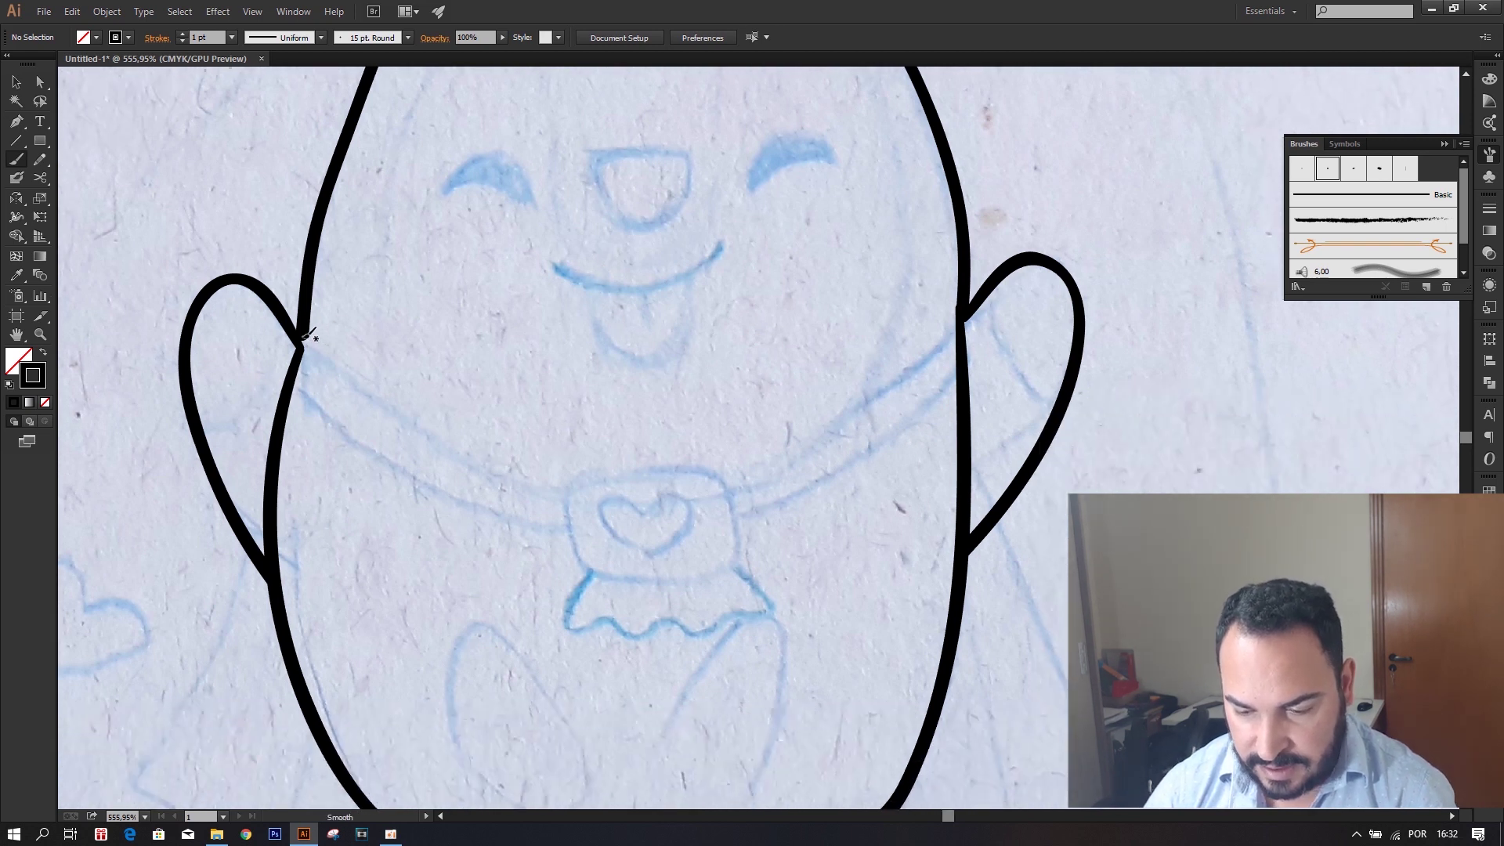
left_click_drag(304, 338, 951, 321)
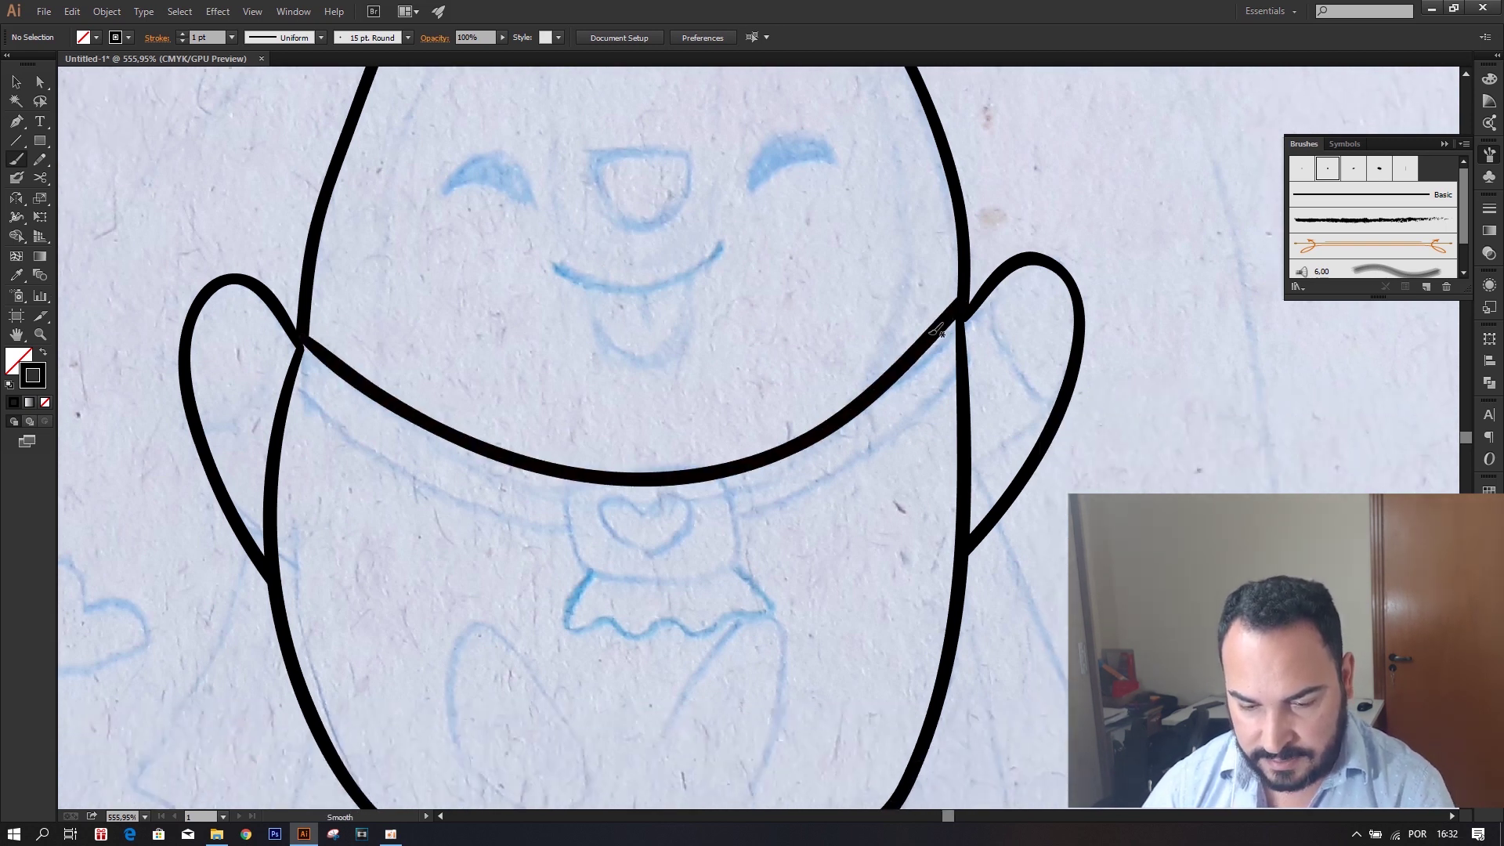
key("ctrl+z")
left_click_drag(305, 345, 968, 312)
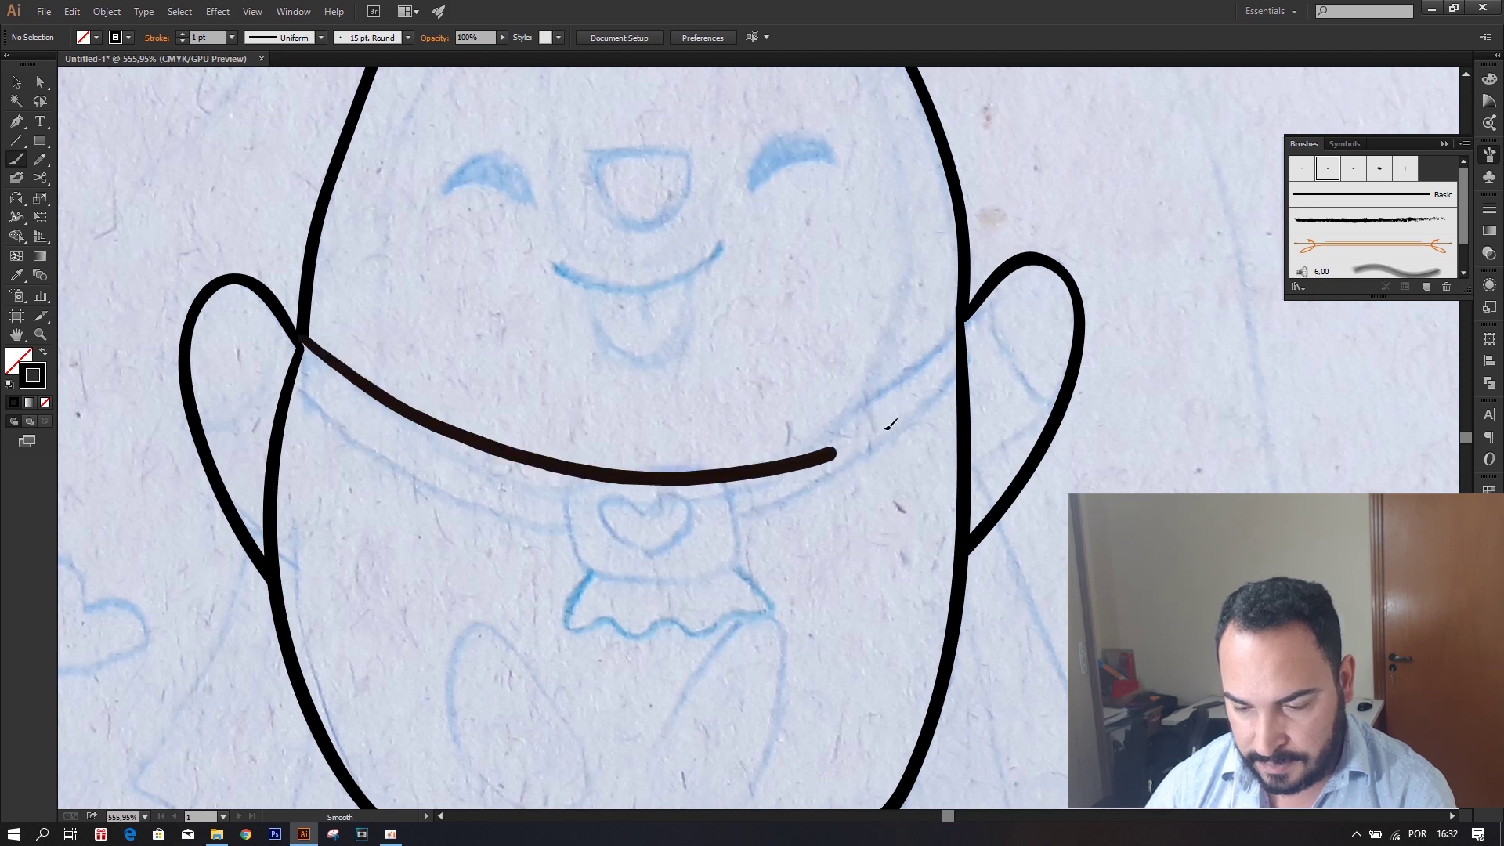
key("ctrl+z")
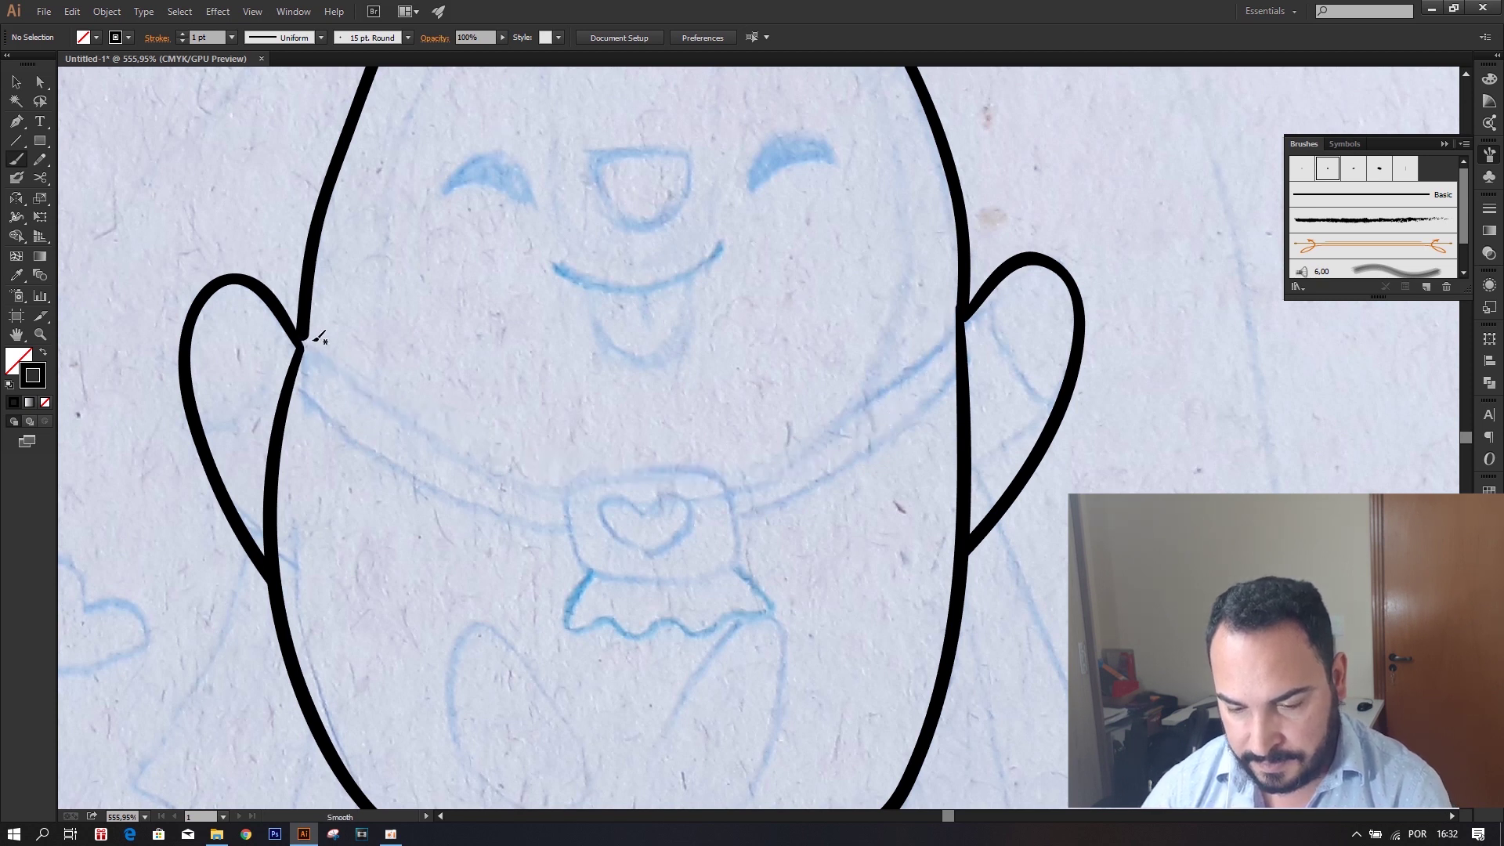
left_click_drag(317, 345, 964, 310)
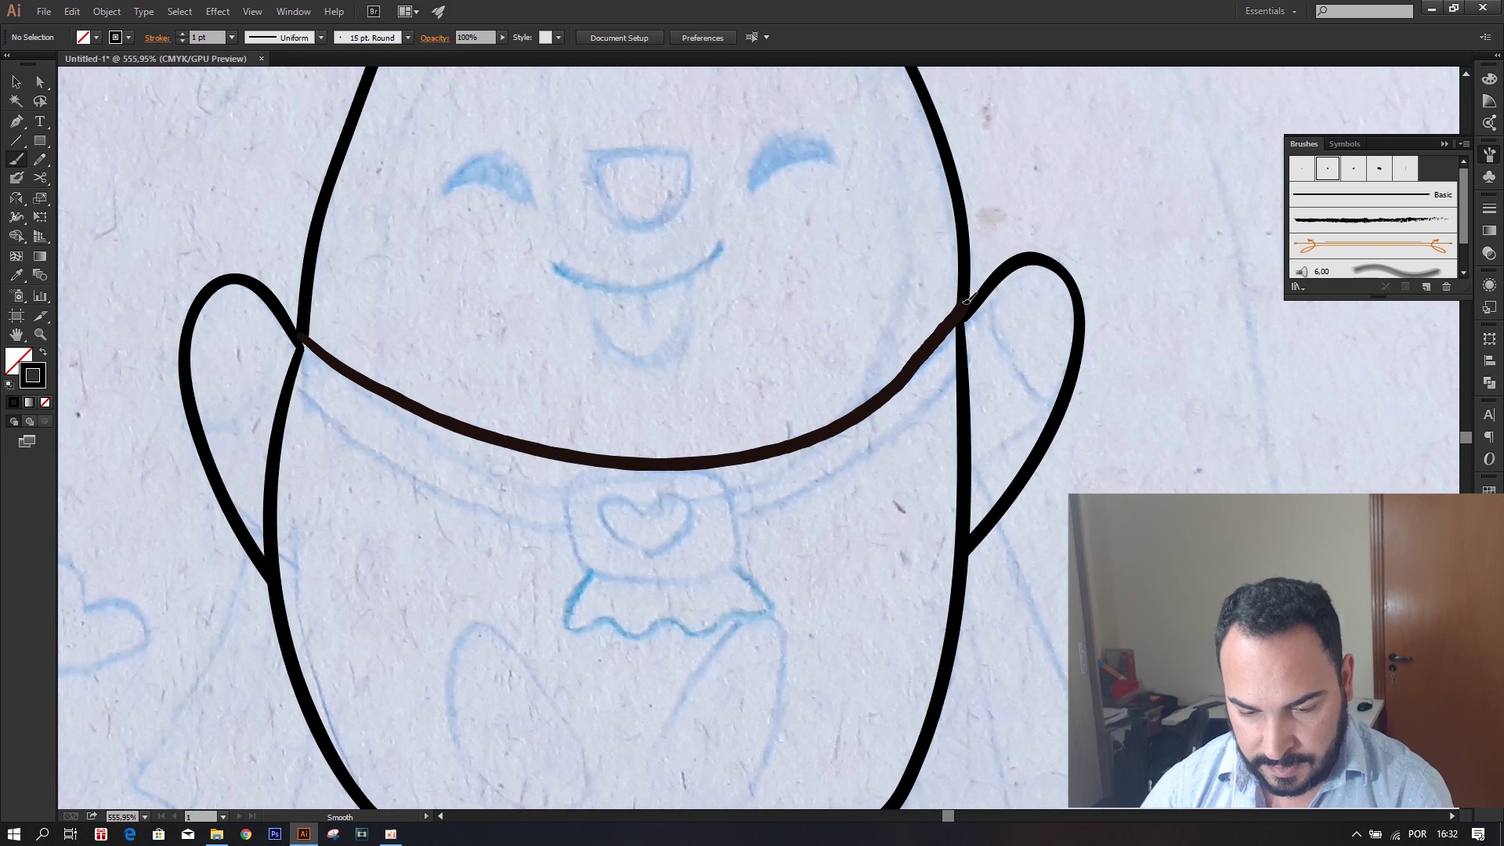
Copy the collar downward as a second parallel band.
key("v")
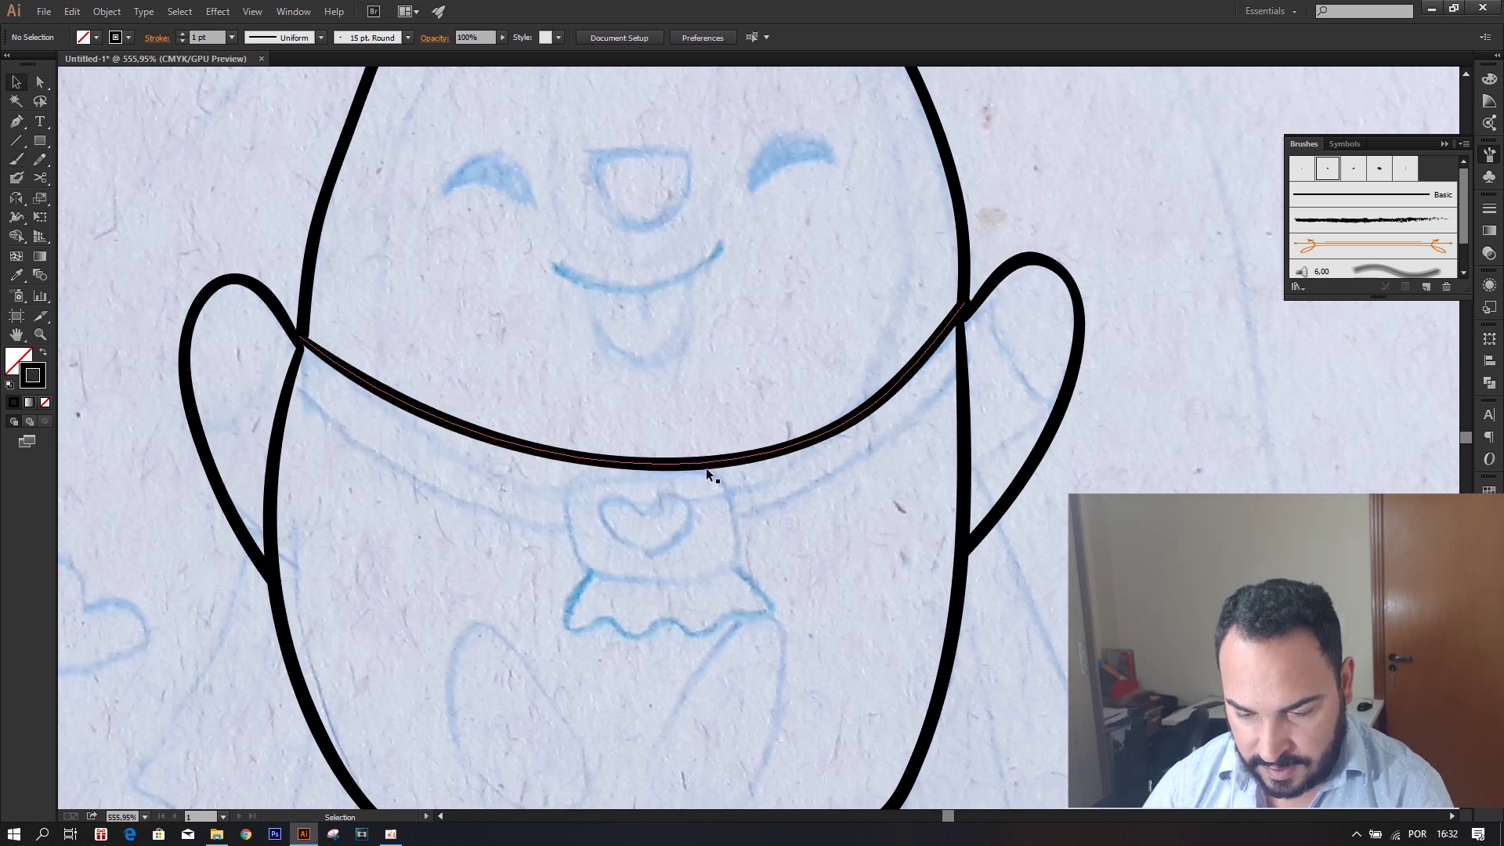
left_click_drag(708, 462, 709, 520)
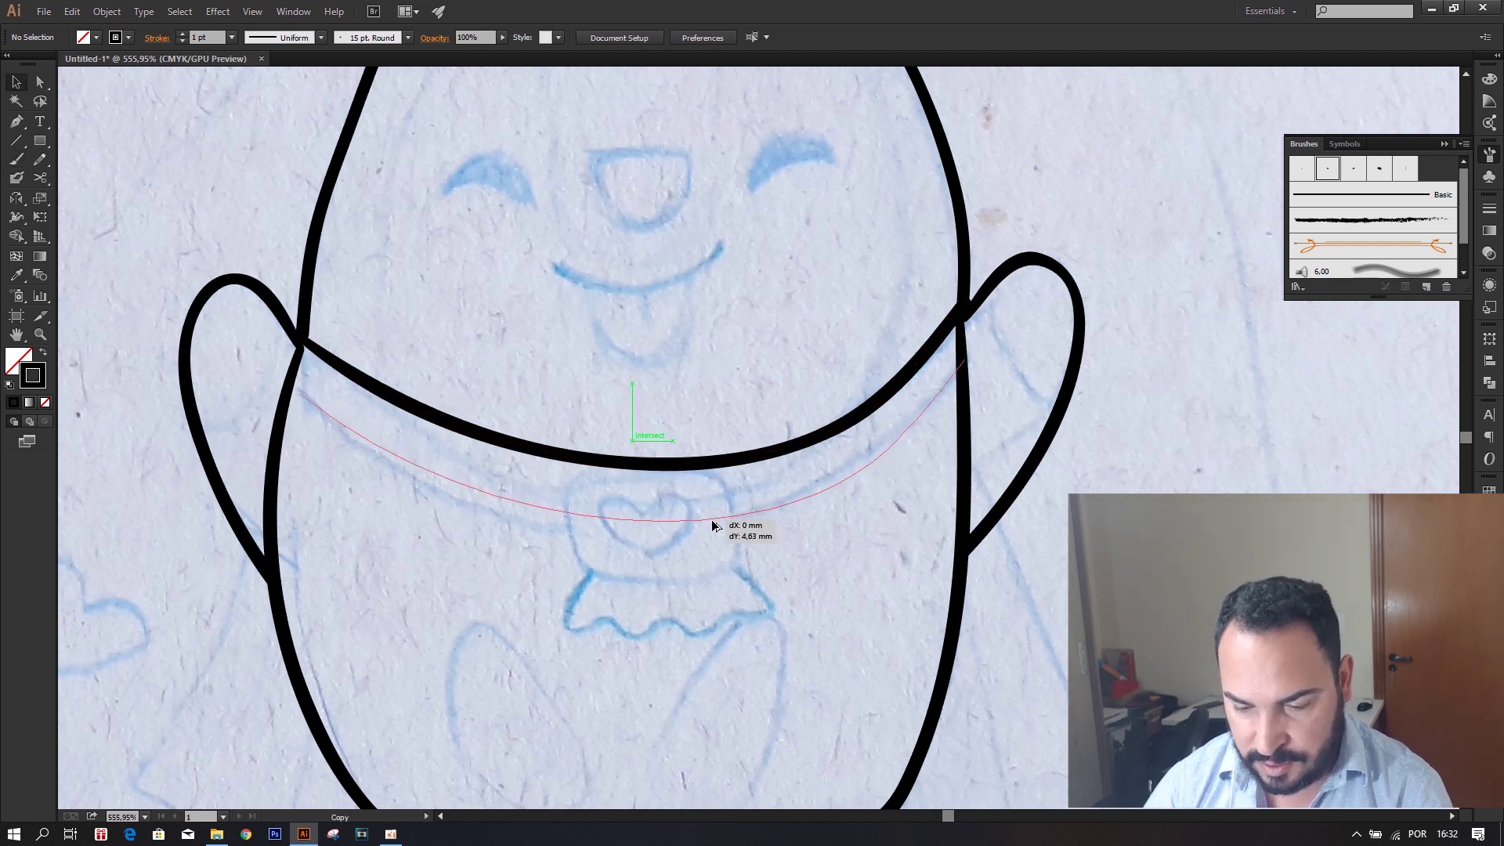
left_click(788, 563)
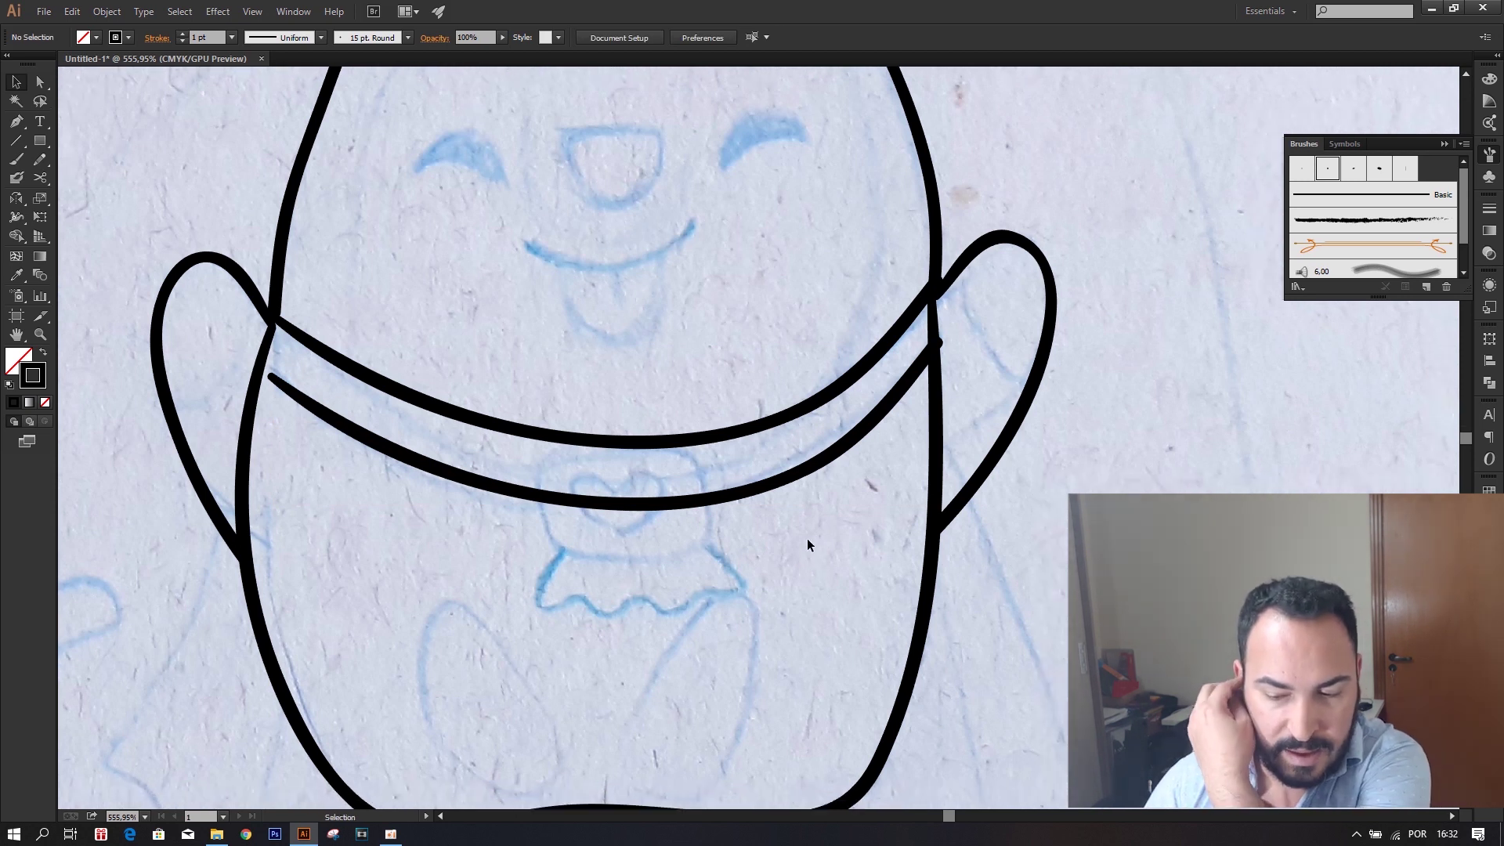
left_click(874, 423)
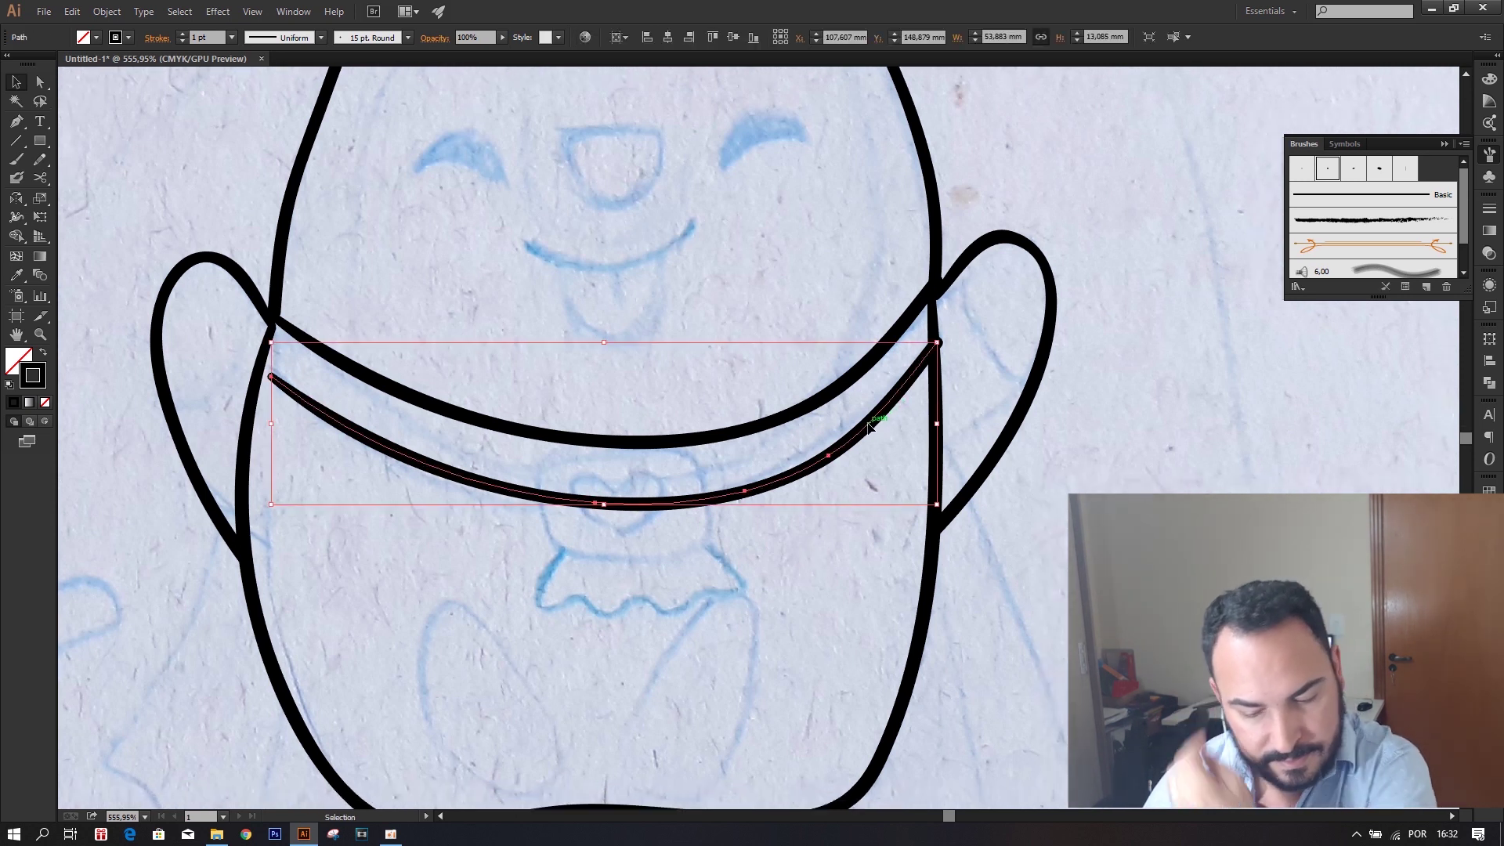
key("a")
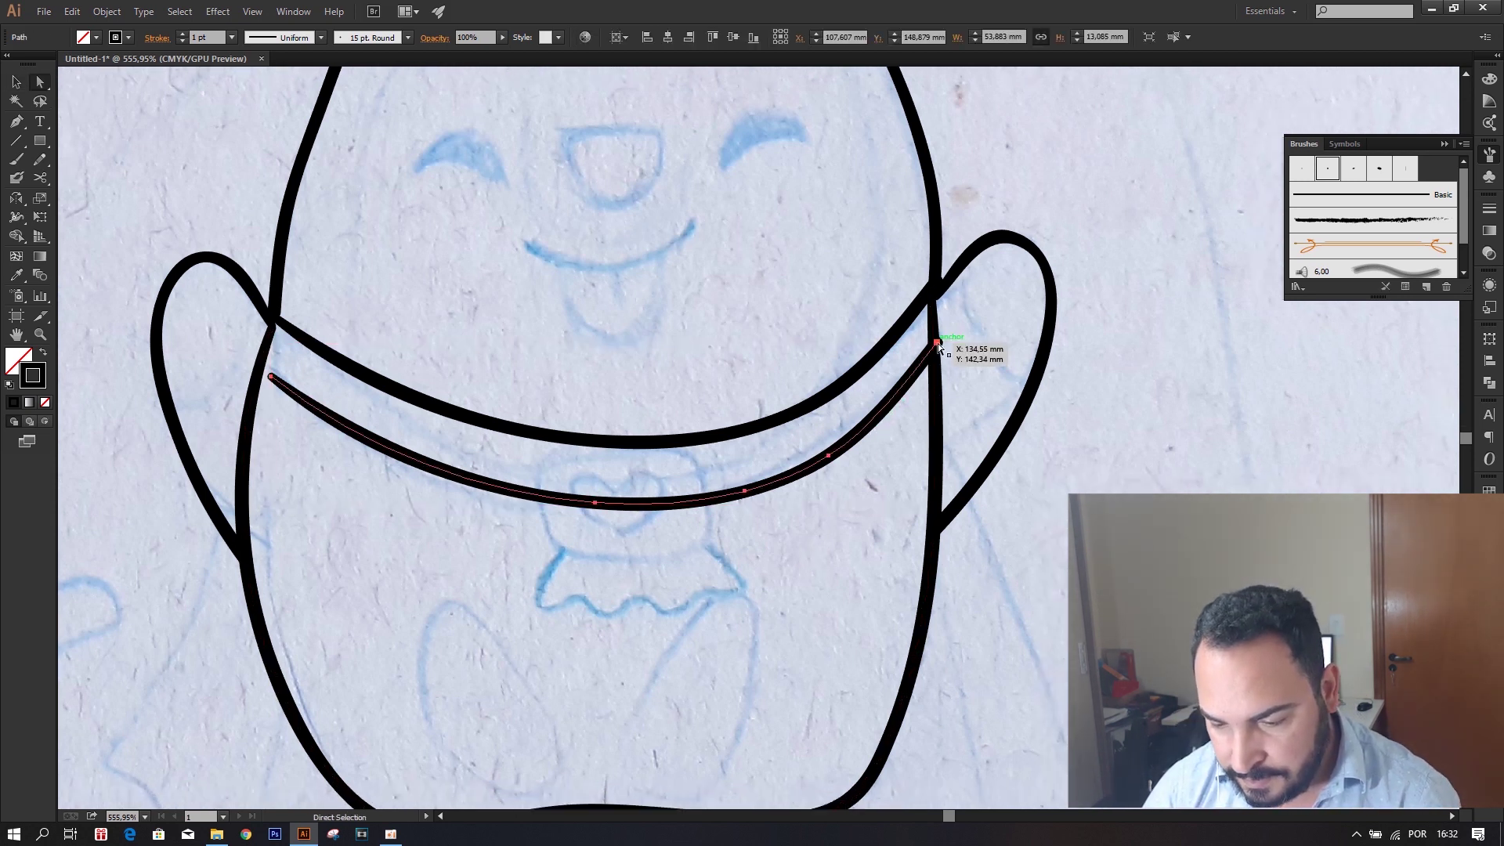
left_click(938, 344)
left_click(968, 337)
left_click_drag(826, 537, 862, 368)
Zoom into the collar area and select both collar curves.
key("z")
mouse_move(663, 289)
left_mouse_down()
mouse_move(769, 440)
mouse_move(799, 429)
left_mouse_up()
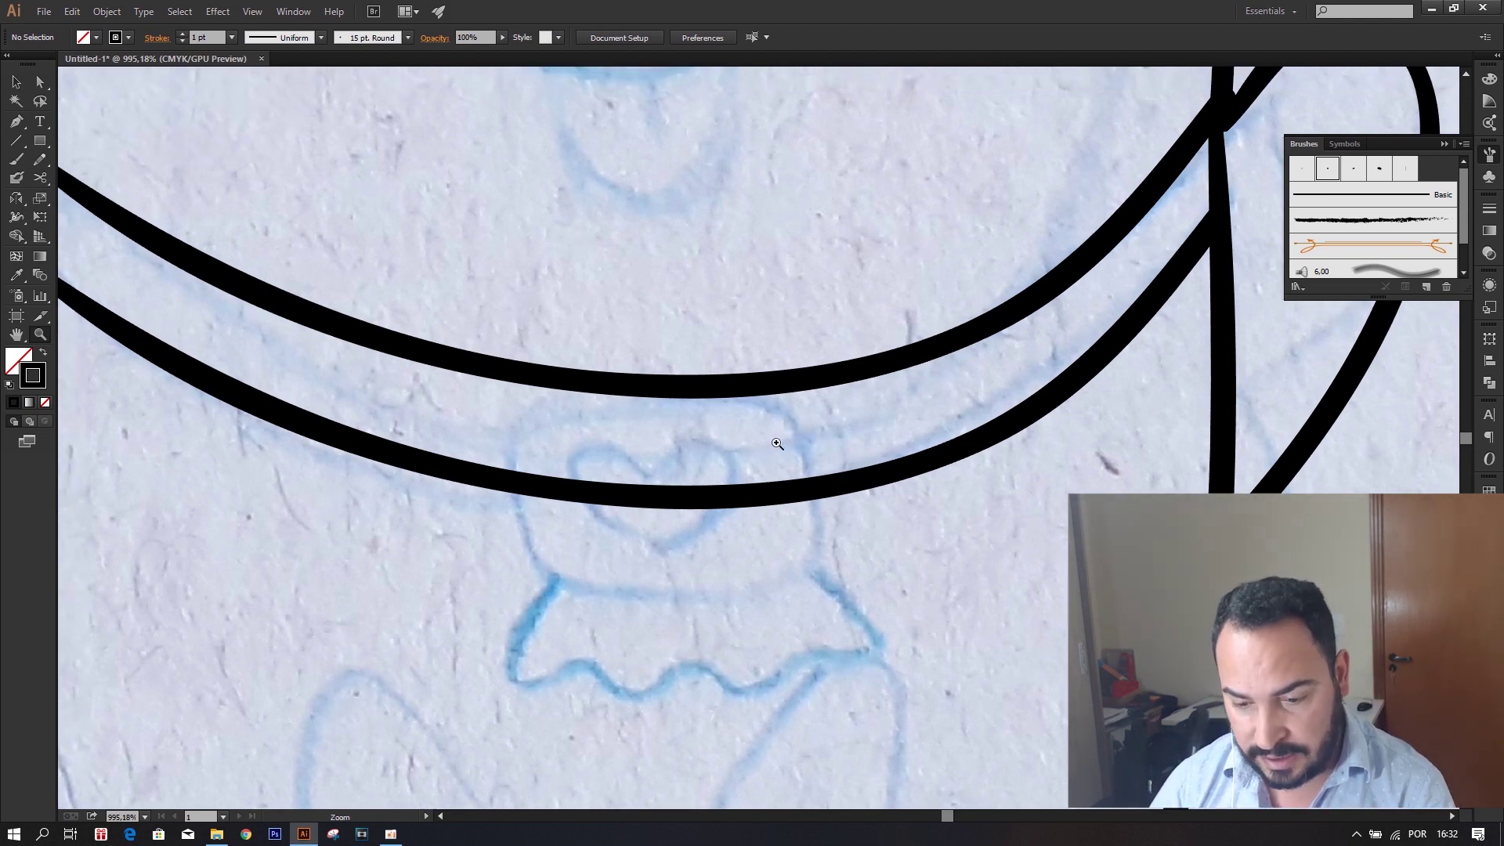
key("c")
left_click(17, 85)
left_click(611, 498)
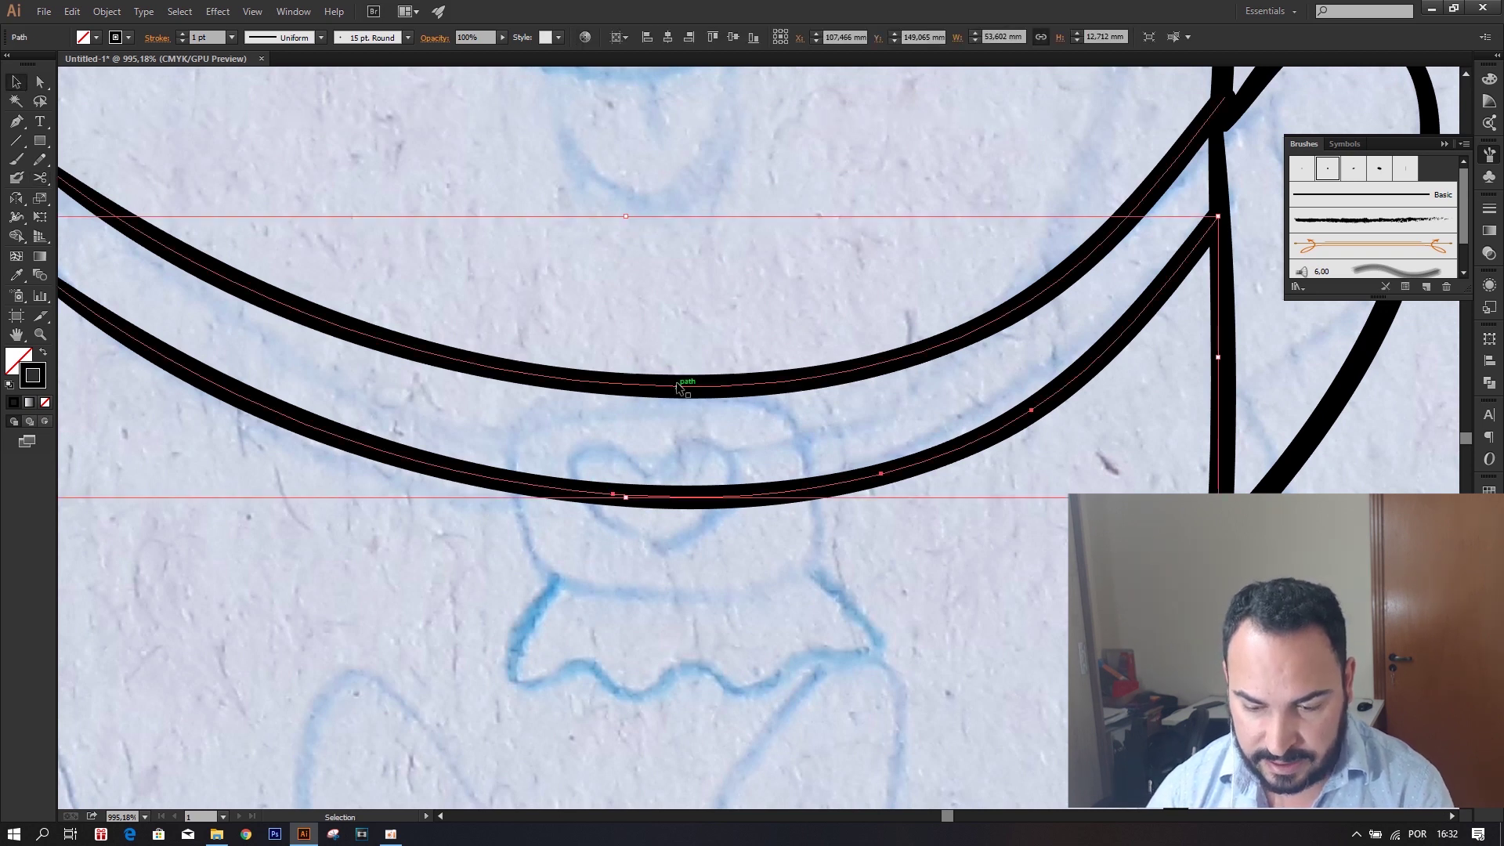
left_click(686, 388, "shift")
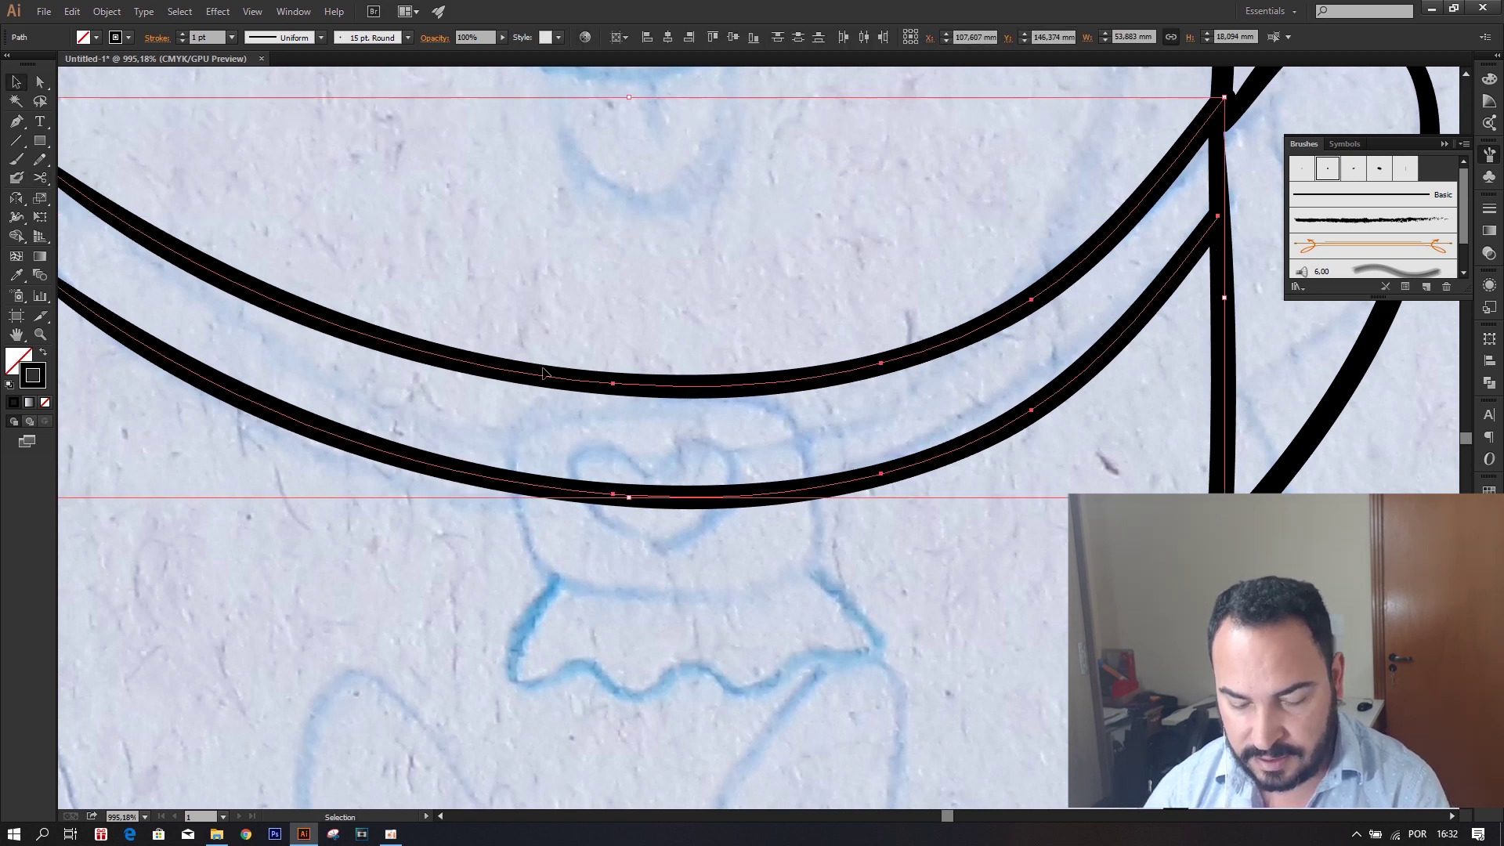
Cut the lower collar on both sides of the heart pendant and delete the middle piece.
key("c")
left_click(512, 481)
left_click(813, 488)
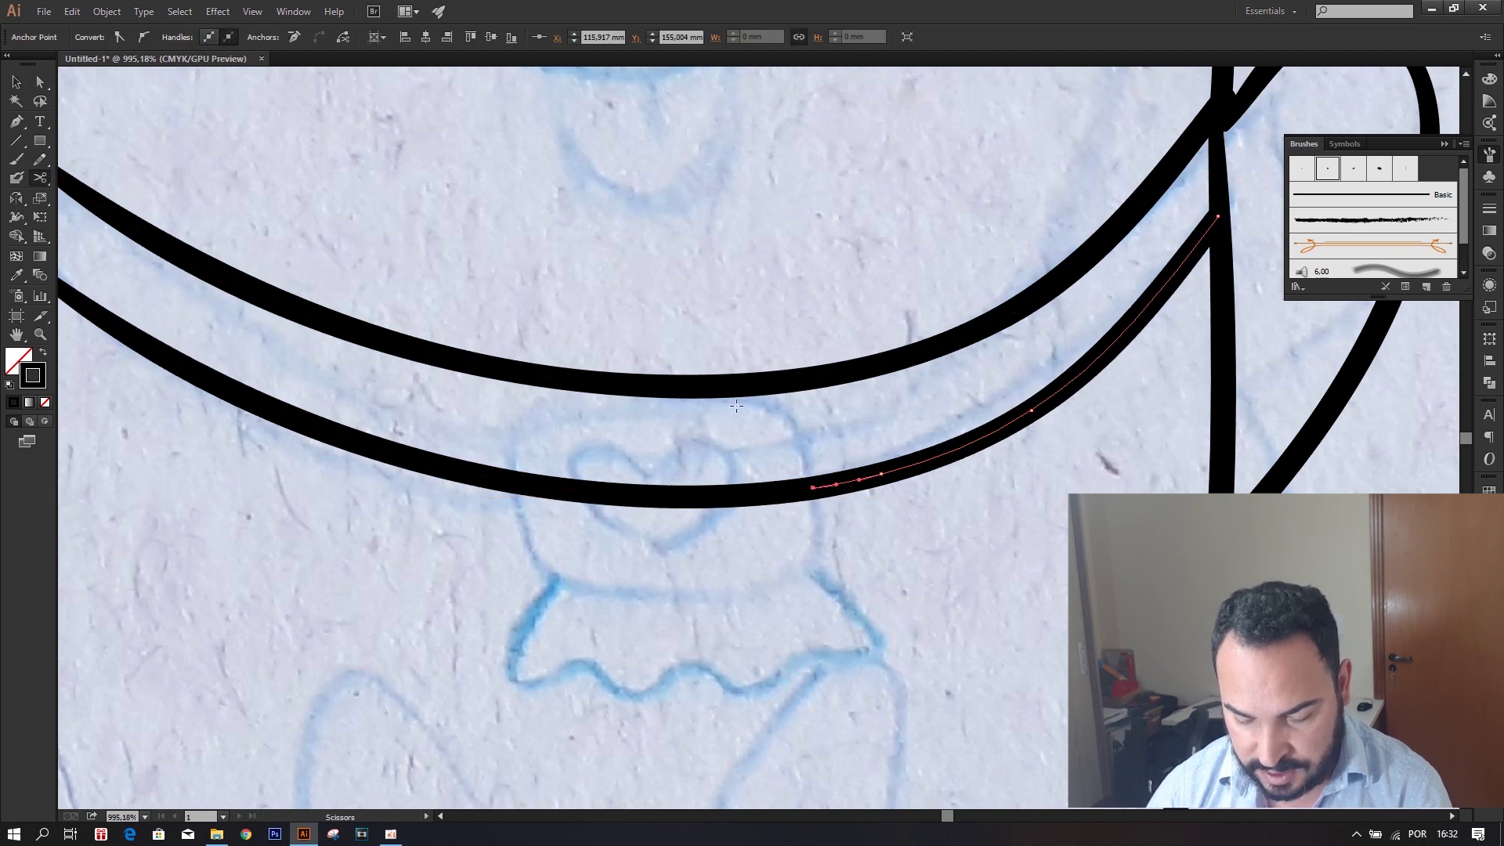
key("v")
left_click(731, 501)
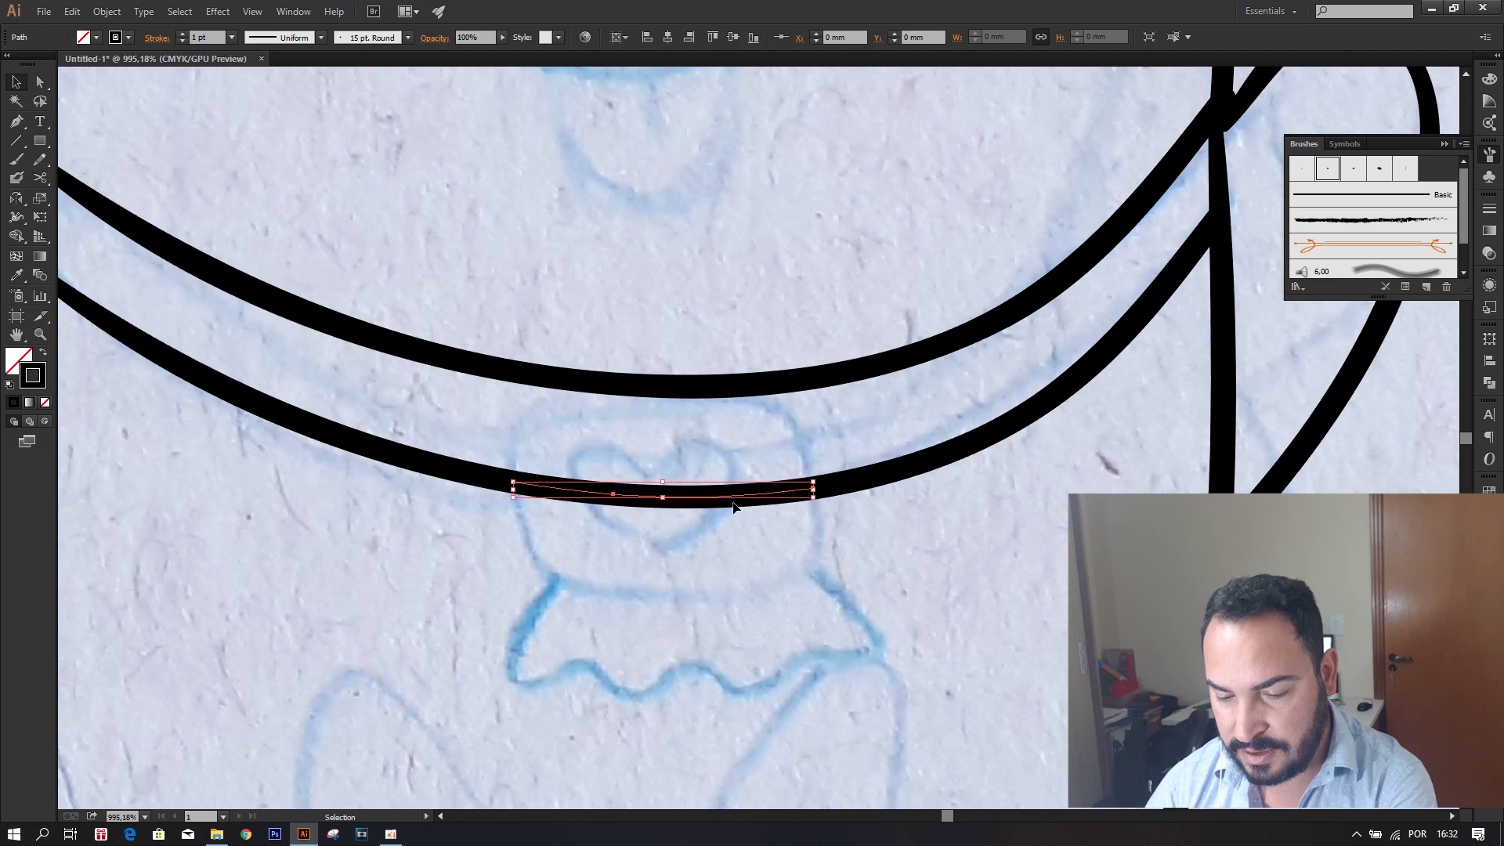
left_click_drag(715, 515, 723, 477)
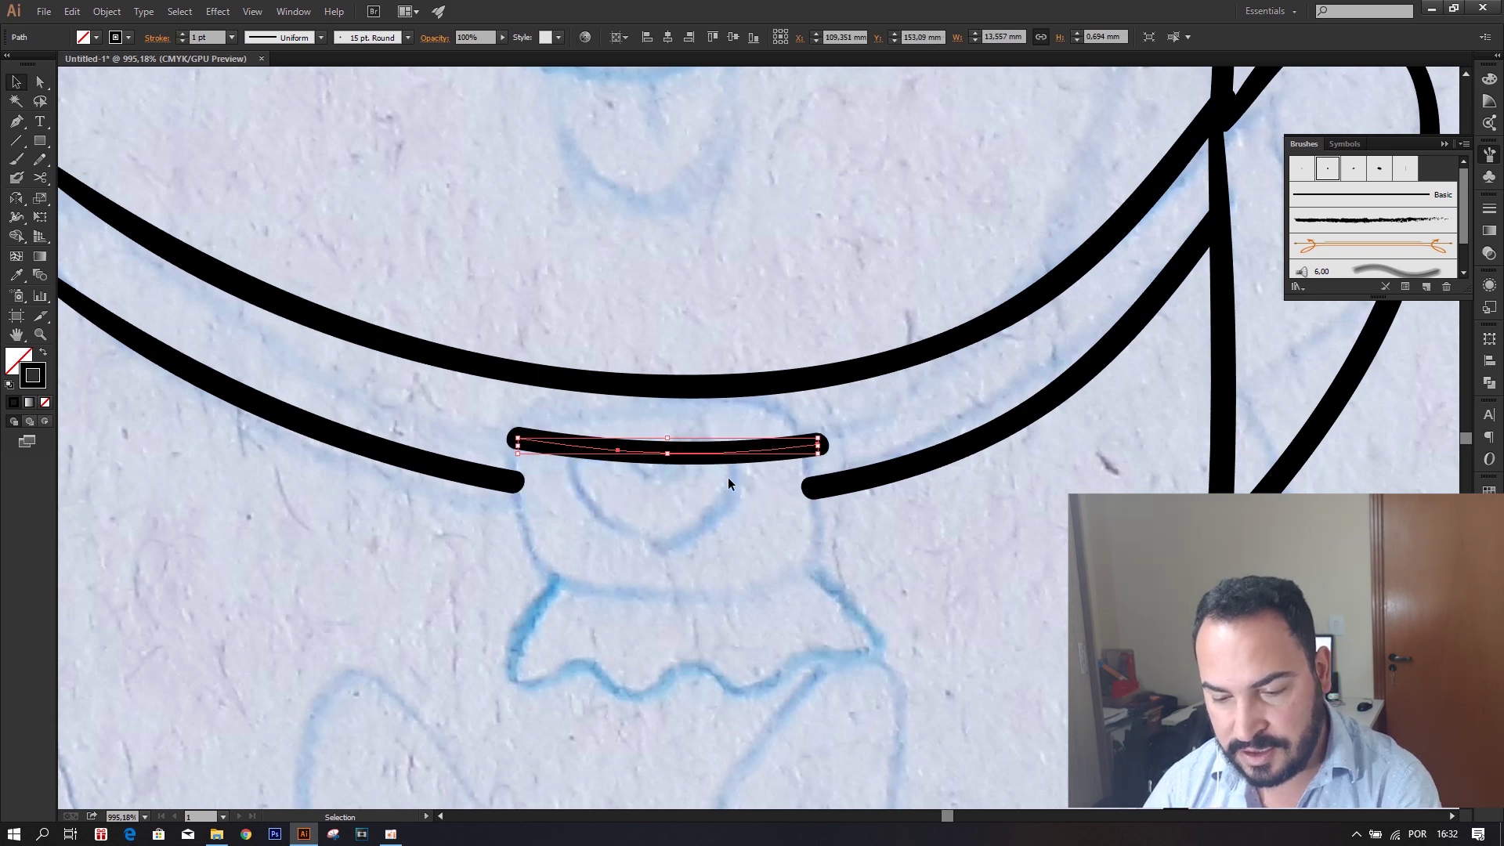
key("Delete")
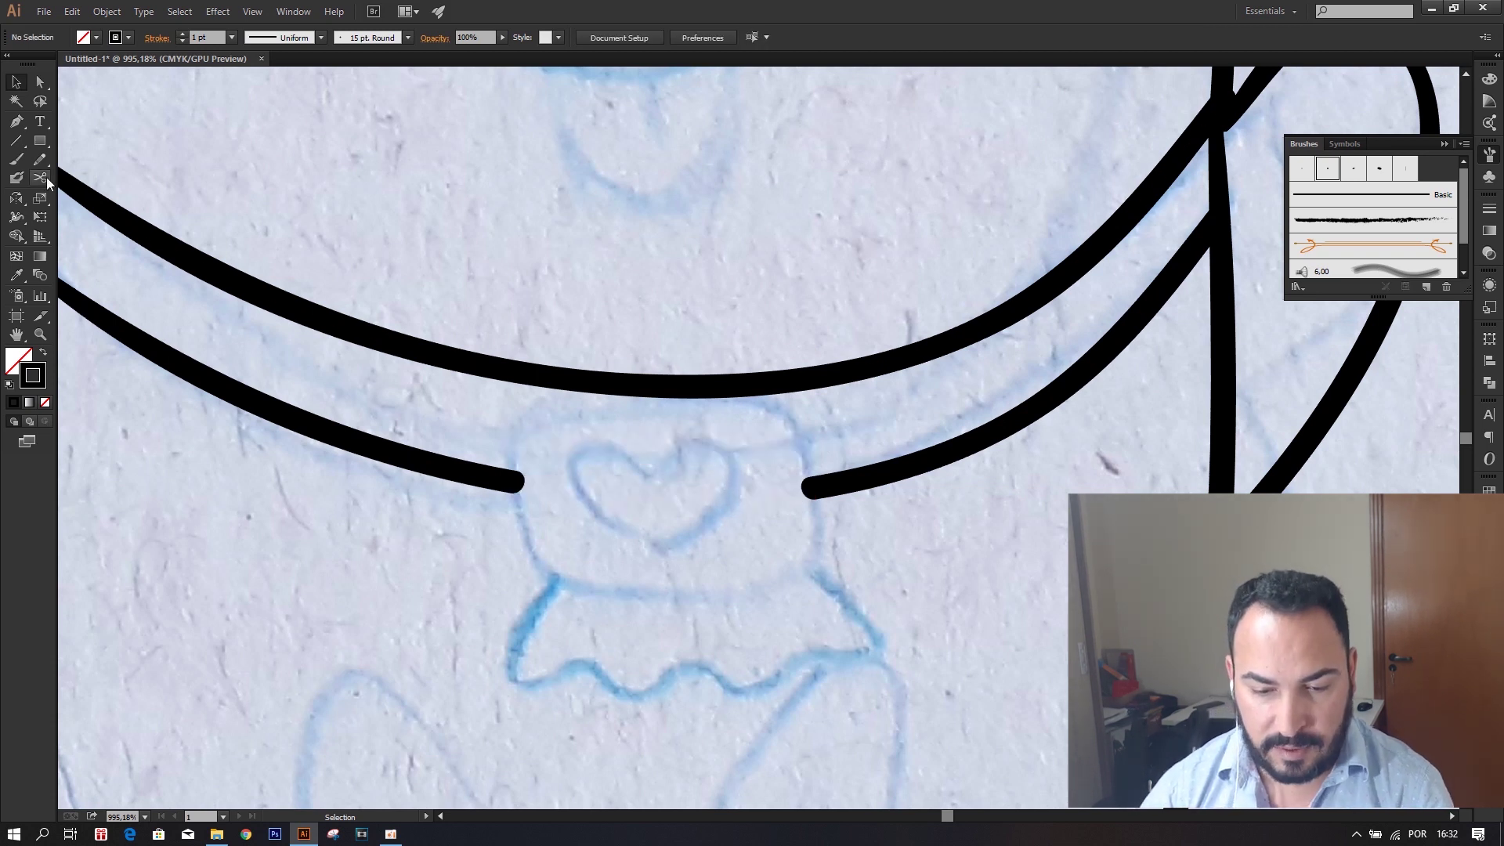
left_click(16, 159)
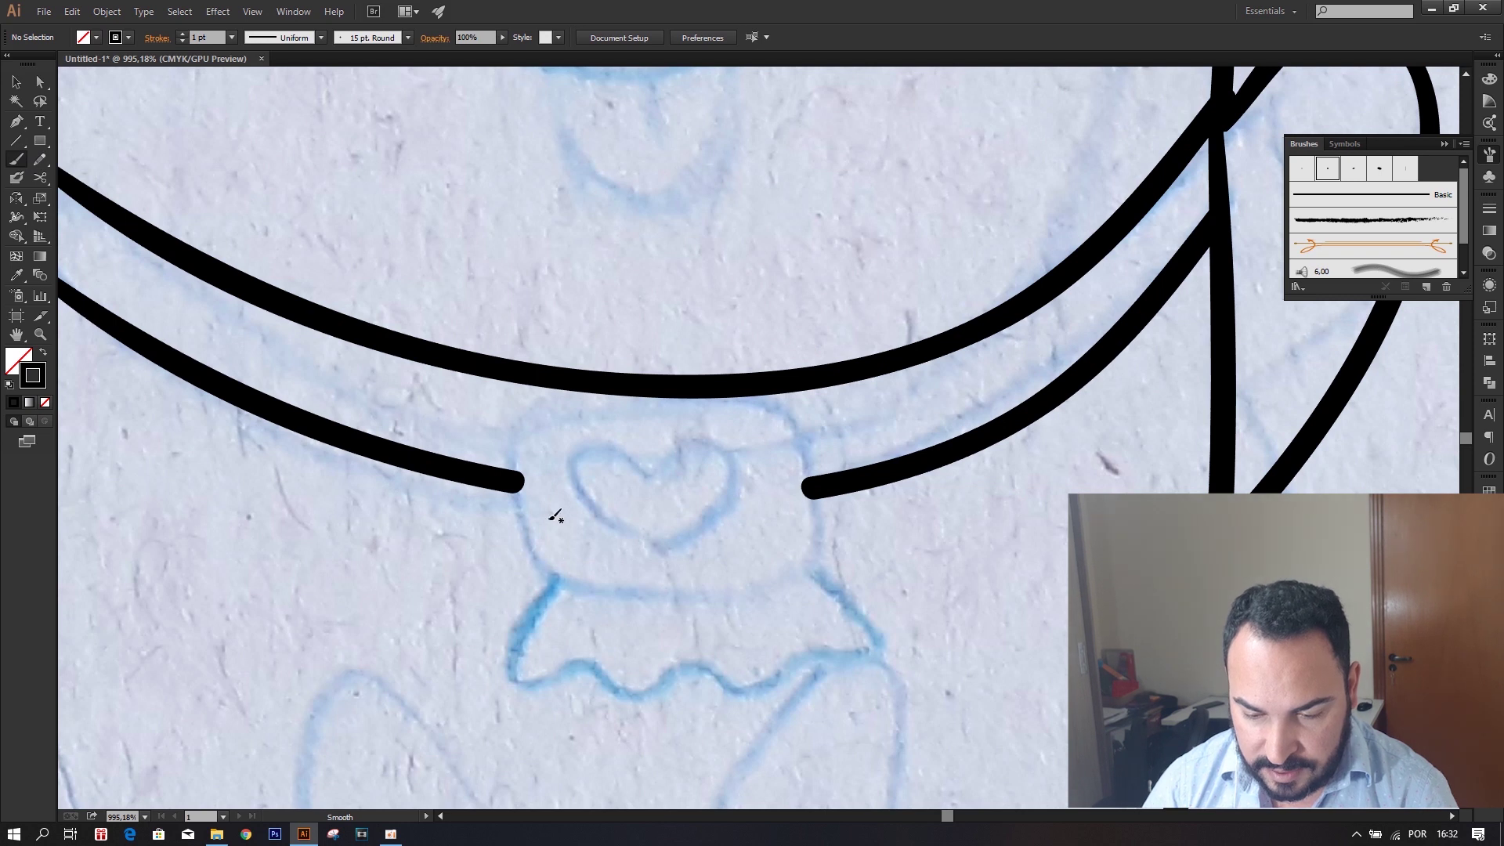
Brush the rounded pendant box, the ruffle beneath it, the heart, and the lower-left oval loop.
mouse_move(634, 393)
left_mouse_down()
mouse_move(692, 582)
mouse_move(731, 388)
mouse_move(666, 388)
left_mouse_up()
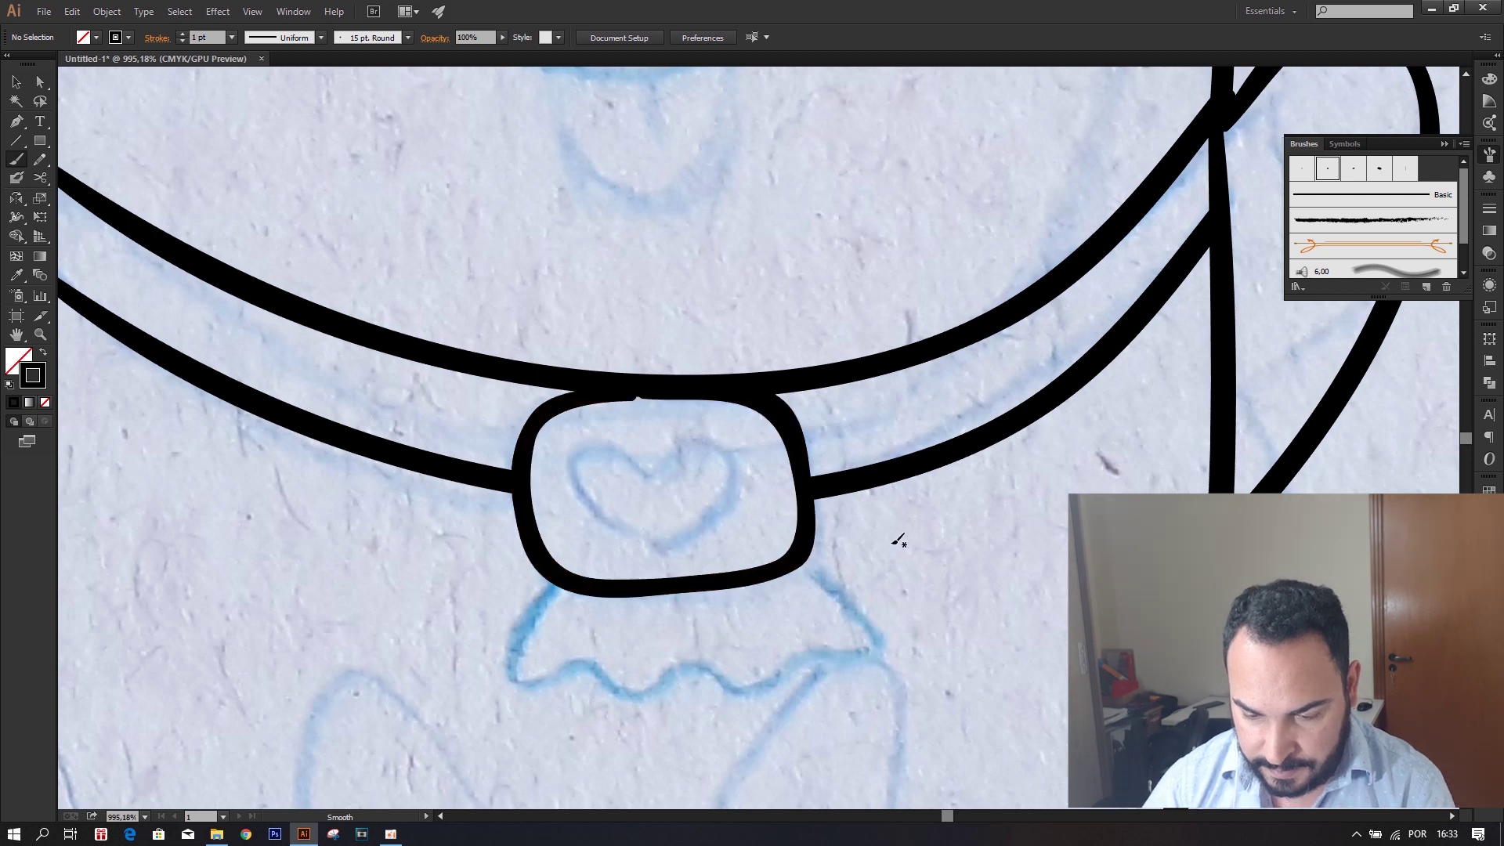
scroll(933, 309, "down", 5)
mouse_move(597, 411)
left_mouse_down()
mouse_move(562, 489)
mouse_move(621, 510)
mouse_move(904, 477)
mouse_move(838, 380)
left_mouse_up()
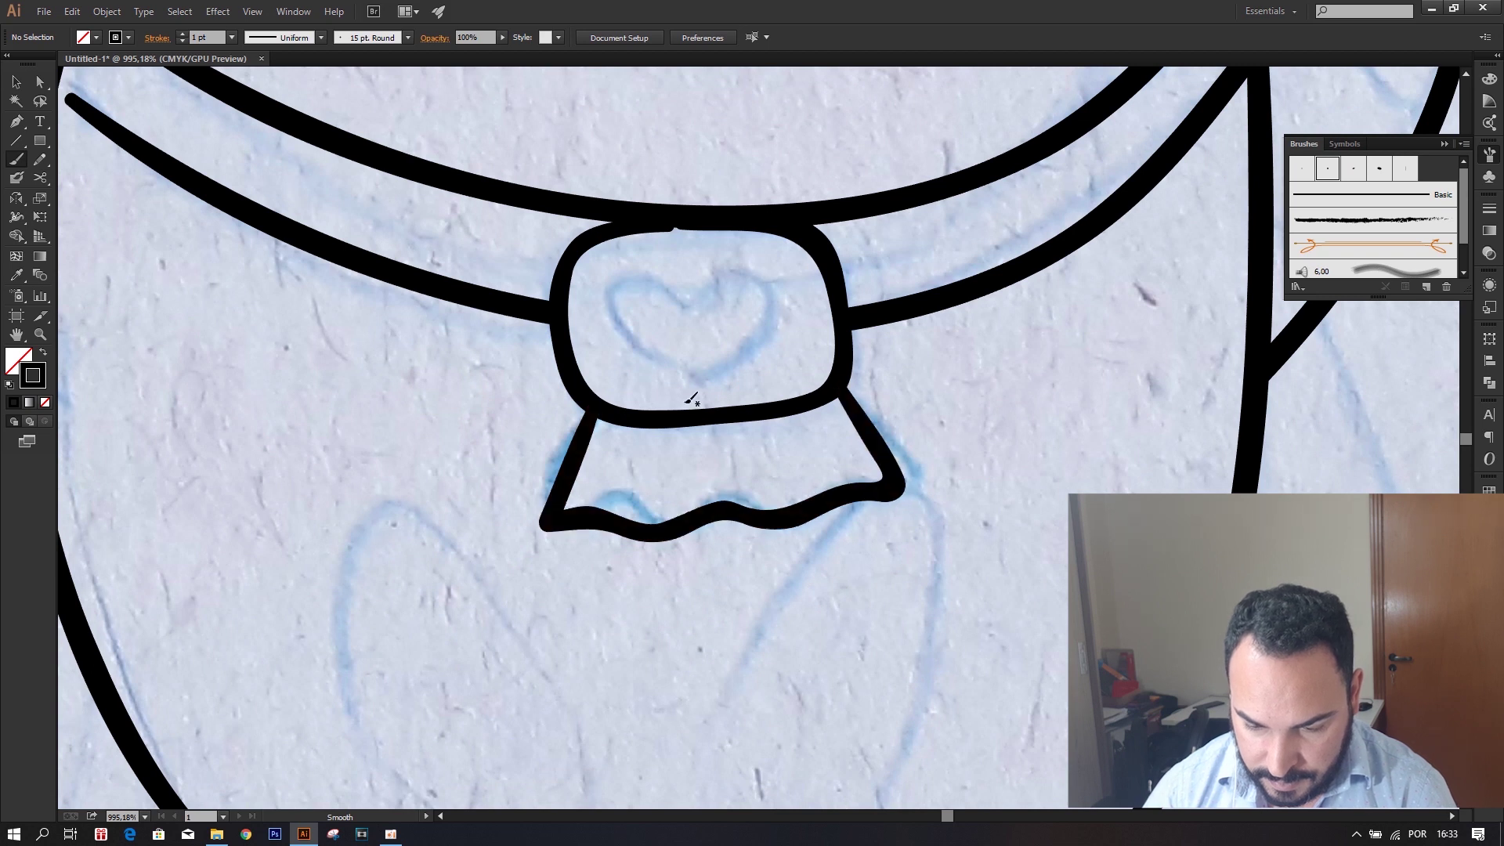
mouse_move(696, 305)
left_mouse_down()
mouse_move(638, 298)
mouse_move(709, 361)
left_mouse_up()
mouse_move(694, 306)
left_mouse_down()
mouse_move(752, 317)
mouse_move(708, 360)
left_mouse_up()
mouse_move(960, 472)
left_mouse_down()
mouse_move(1002, 384)
mouse_move(989, 211)
left_mouse_up()
mouse_move(386, 290)
left_mouse_down()
mouse_move(369, 436)
mouse_move(554, 587)
mouse_move(577, 420)
mouse_move(438, 256)
left_mouse_up()
Reflect a copy of the oval loop onto the lower-right body, then zoom out.
key("v")
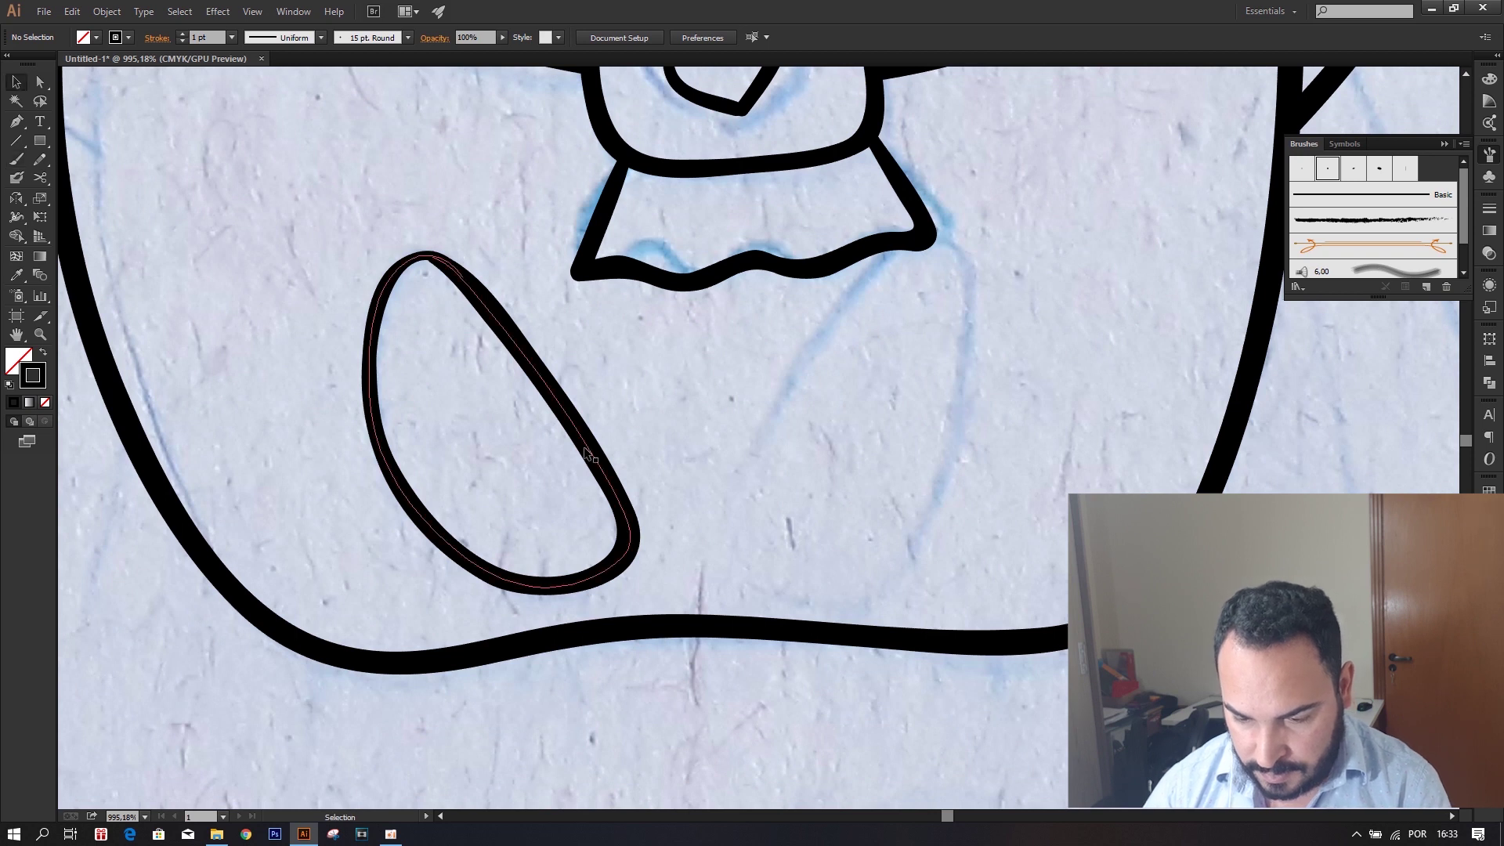
left_click(581, 440)
key("o")
mouse_move(783, 423)
left_mouse_down()
mouse_move(961, 434)
mouse_move(869, 418)
left_mouse_up()
key("v")
left_click_drag(986, 441, 973, 470)
key("z")
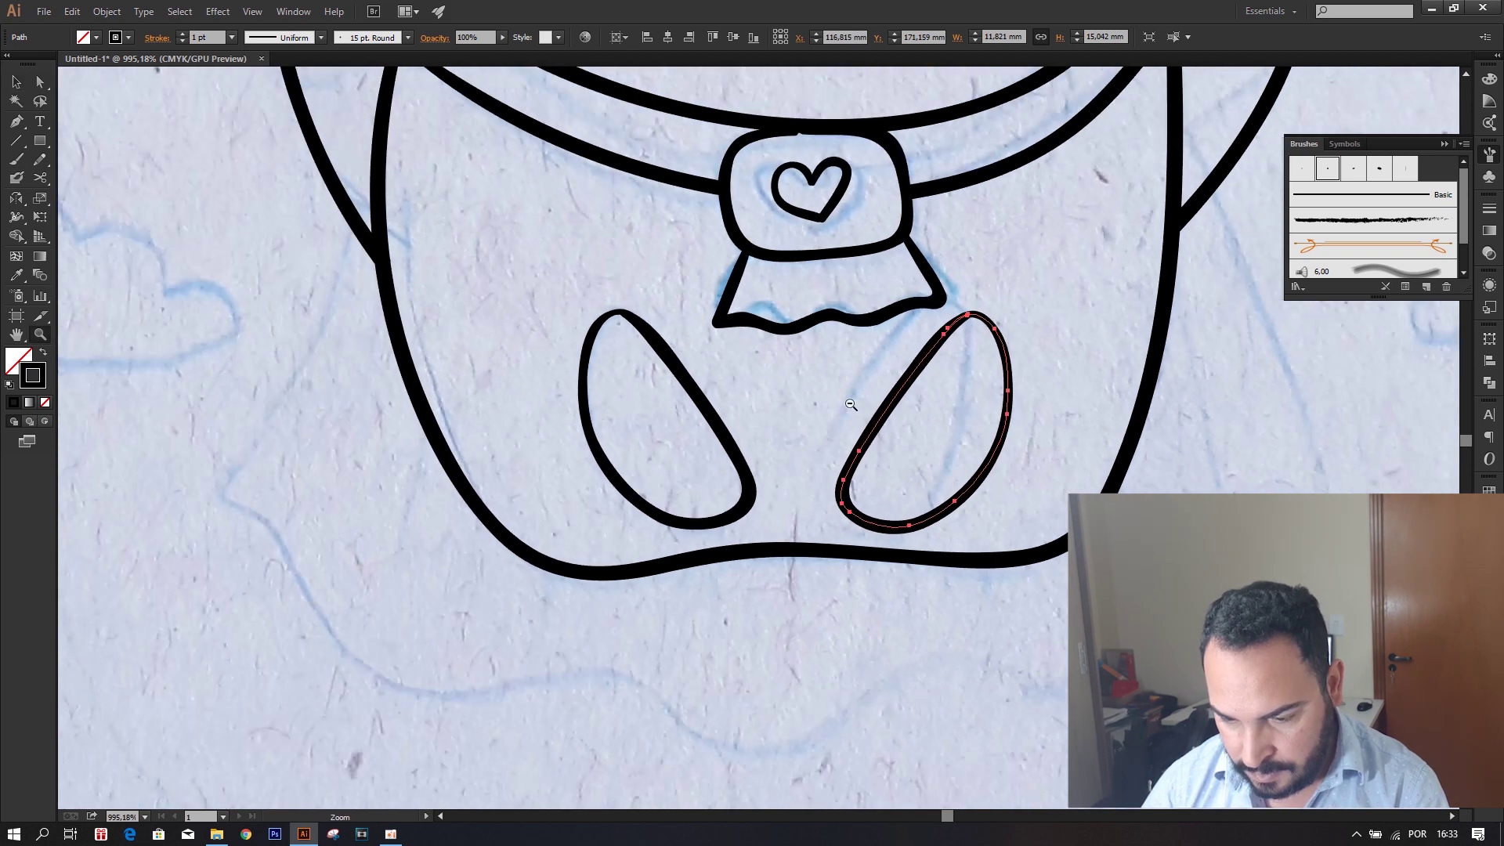
mouse_move(813, 437)
left_mouse_down()
mouse_move(821, 504)
mouse_move(722, 412)
left_mouse_up()
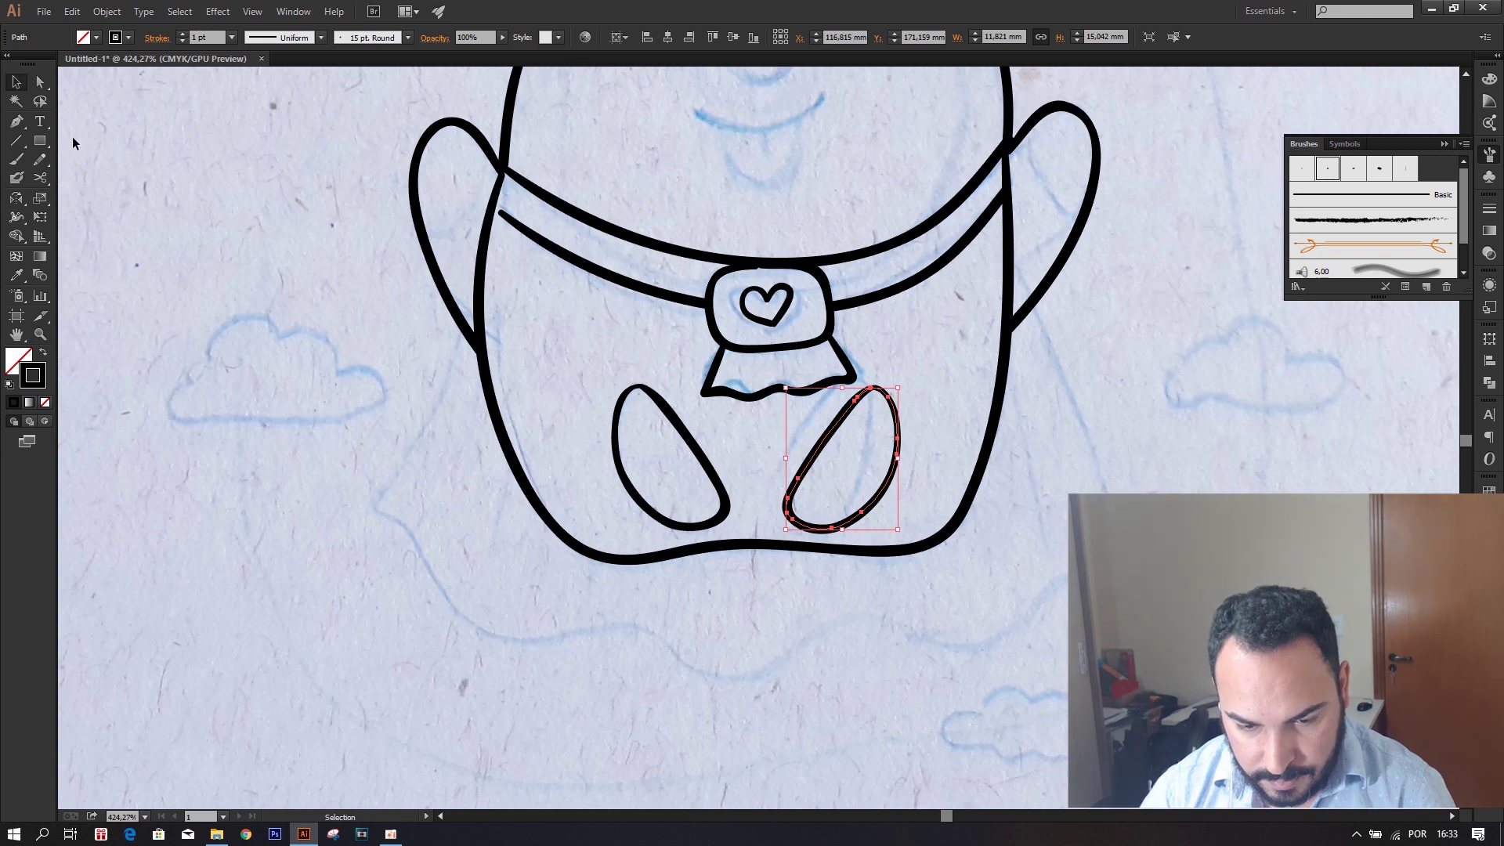
Brush the cape outline down the left side, along the bottom hem, and down the right edge.
left_click(16, 159)
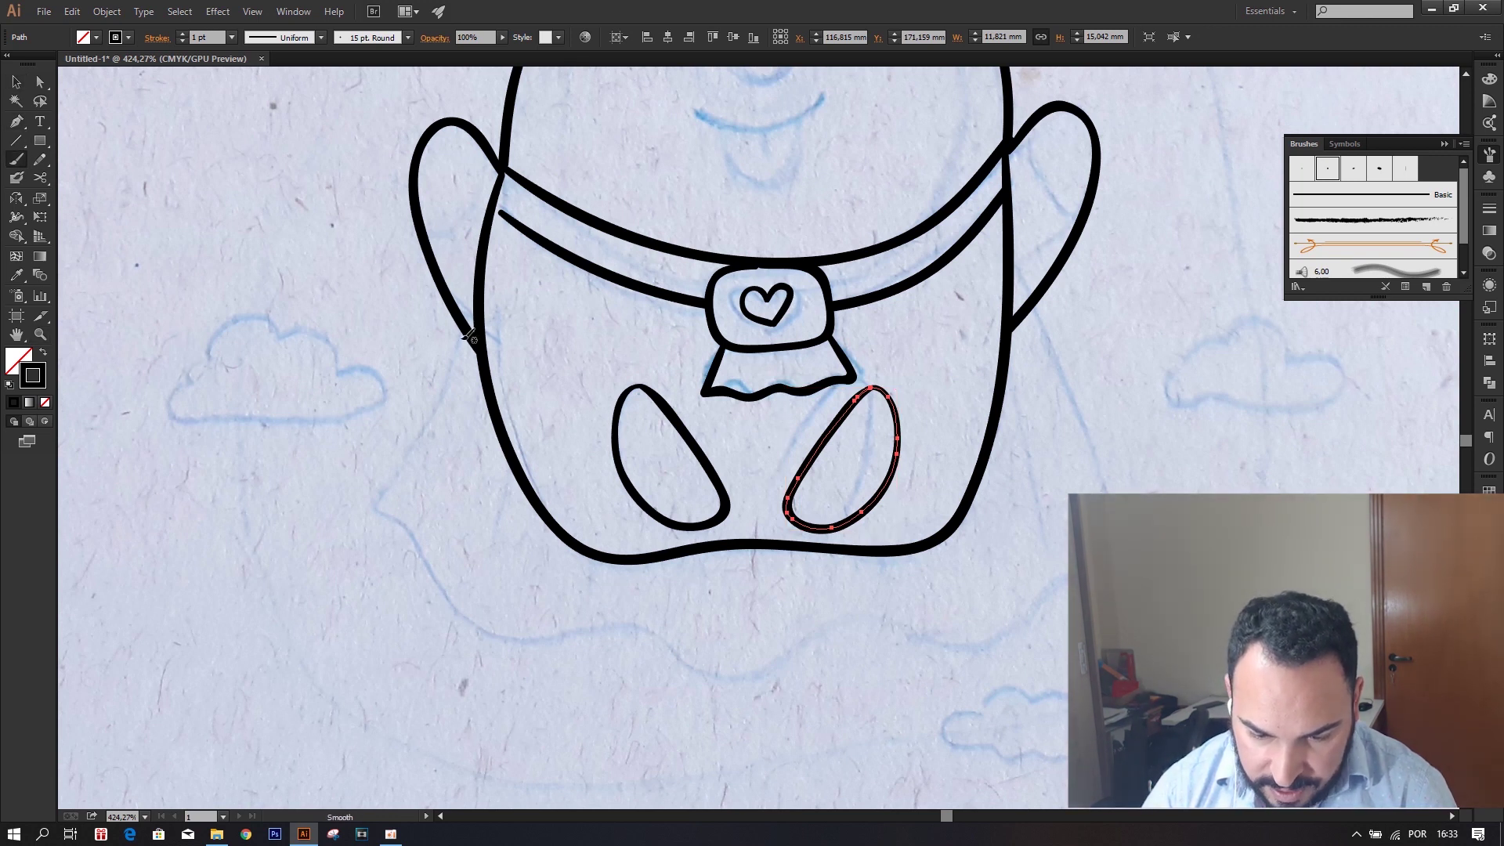
left_click_drag(475, 332, 555, 619)
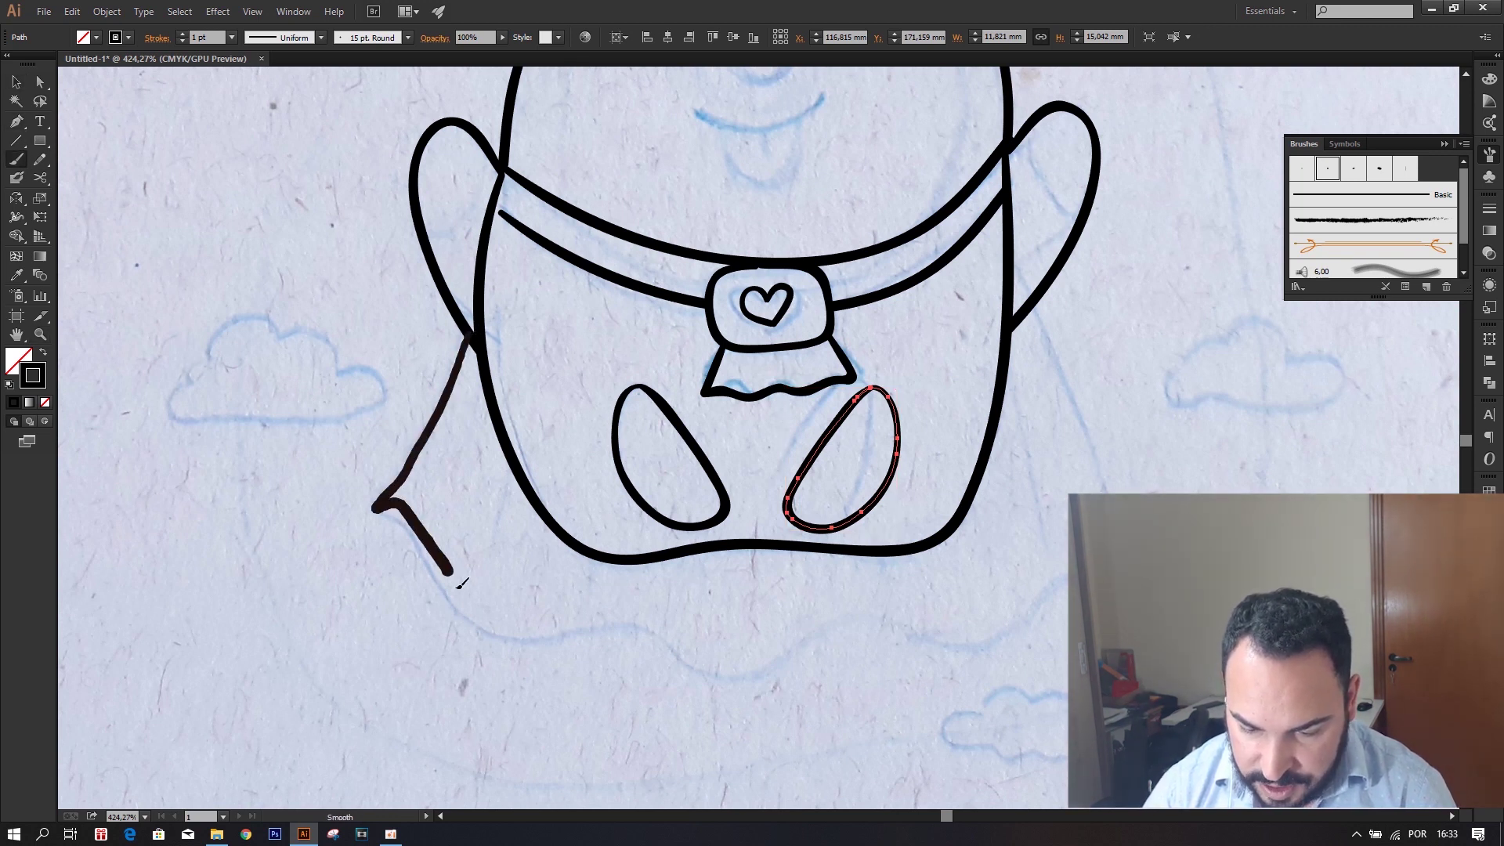
left_click_drag(555, 619, 1077, 570)
key("ctrl+shift+a")
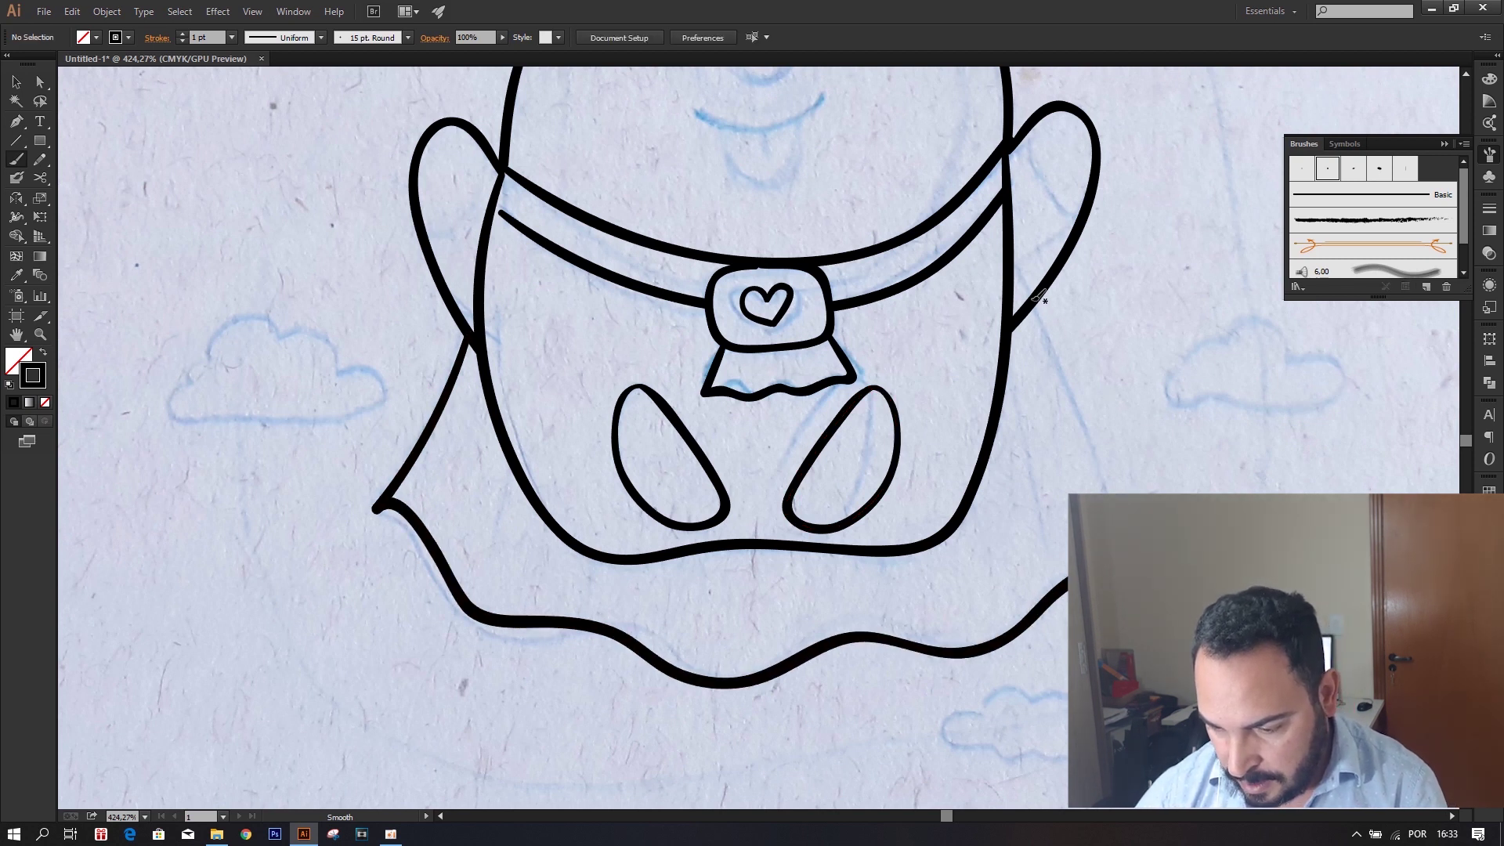
left_click_drag(1039, 300, 1154, 493)
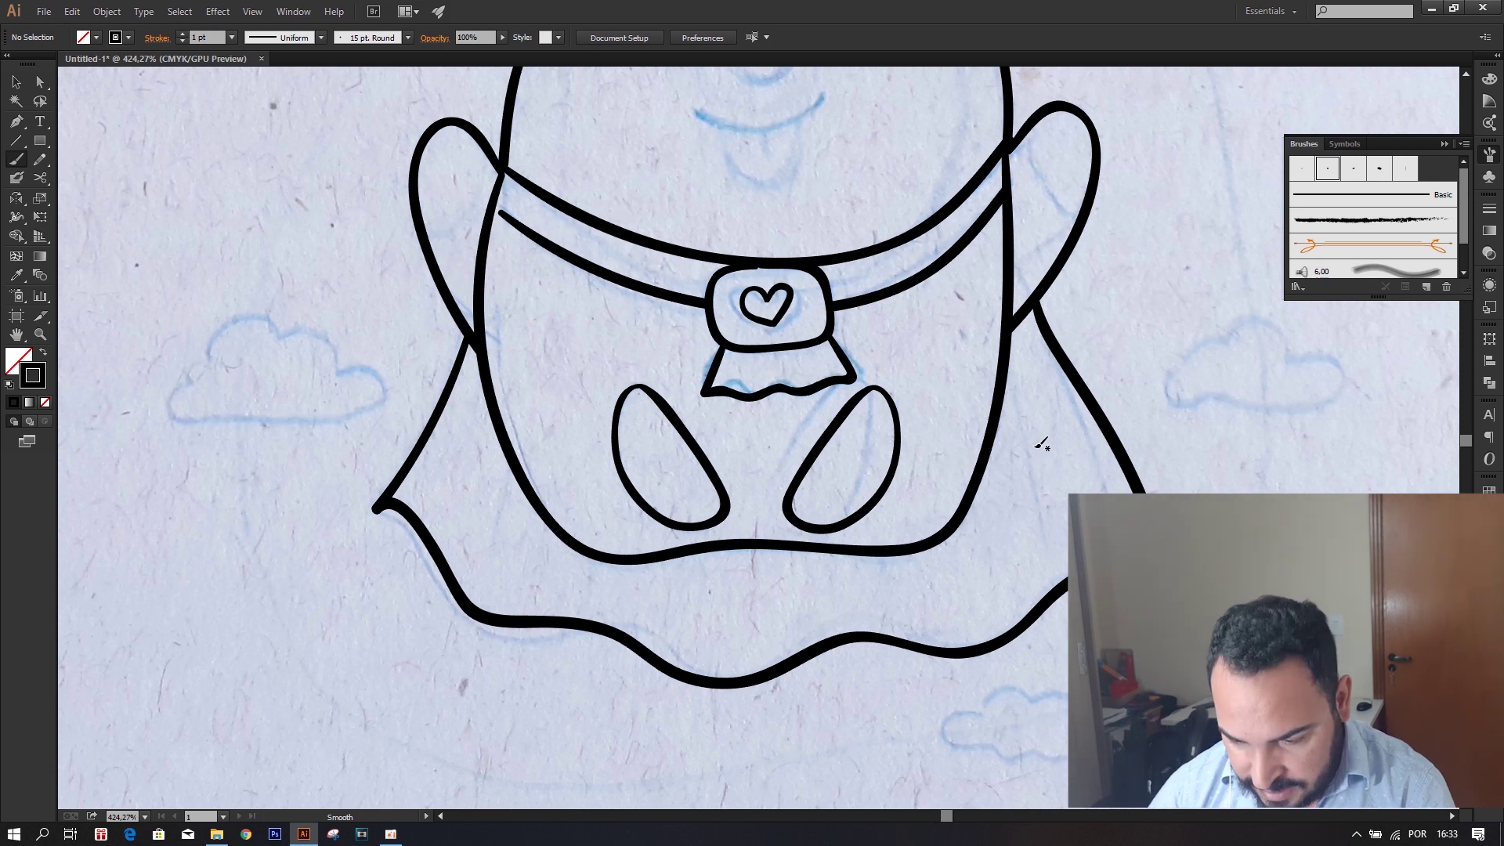
scroll(774, 514, "down", 1)
Zoom in on the face and brush the smile and the tongue below it.
scroll(799, 423, "up", 5)
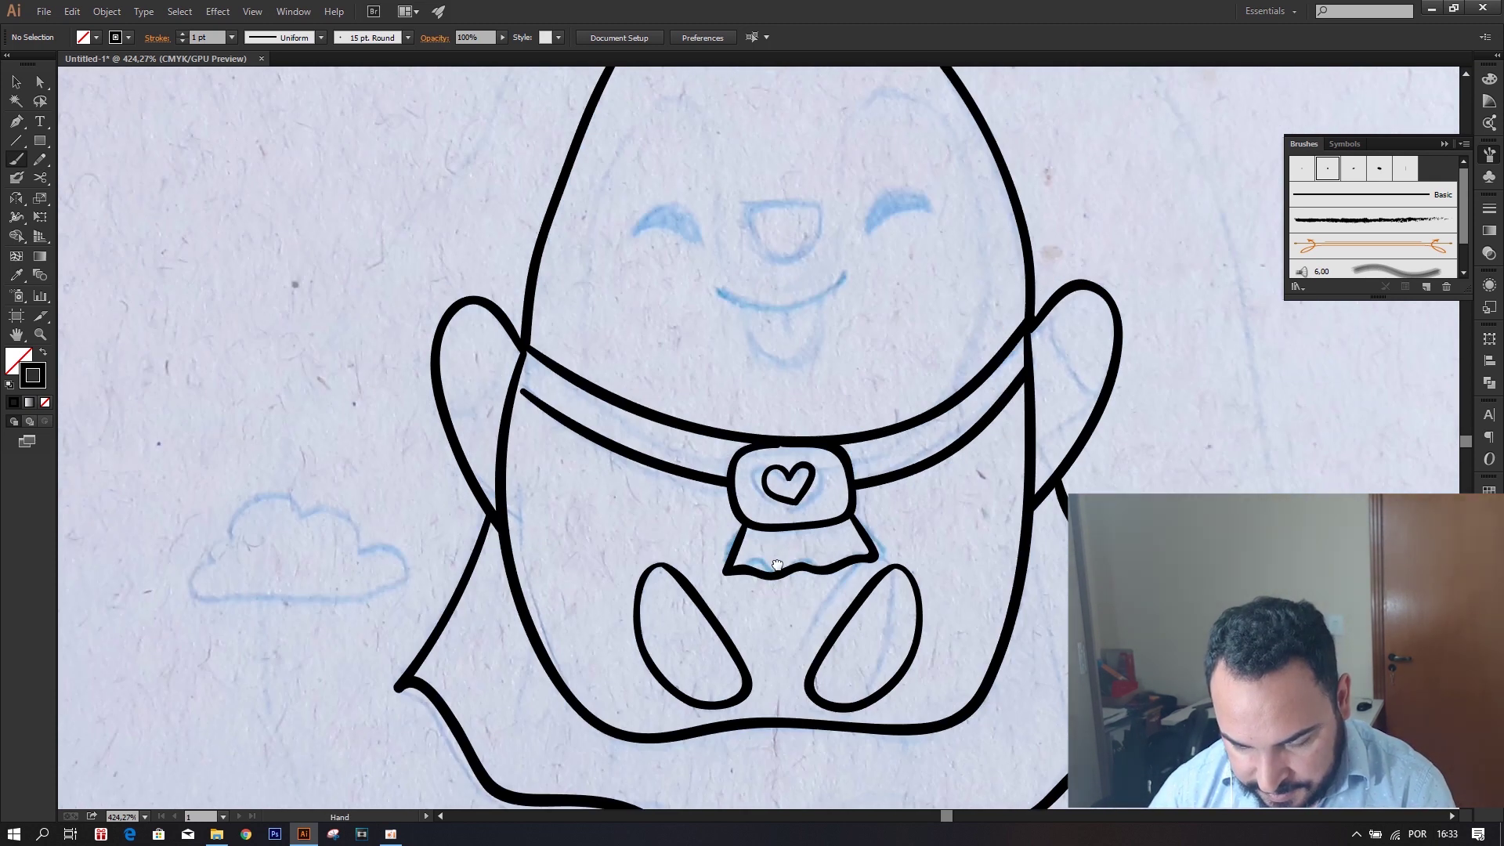
scroll(809, 383, "up", 1)
key("z")
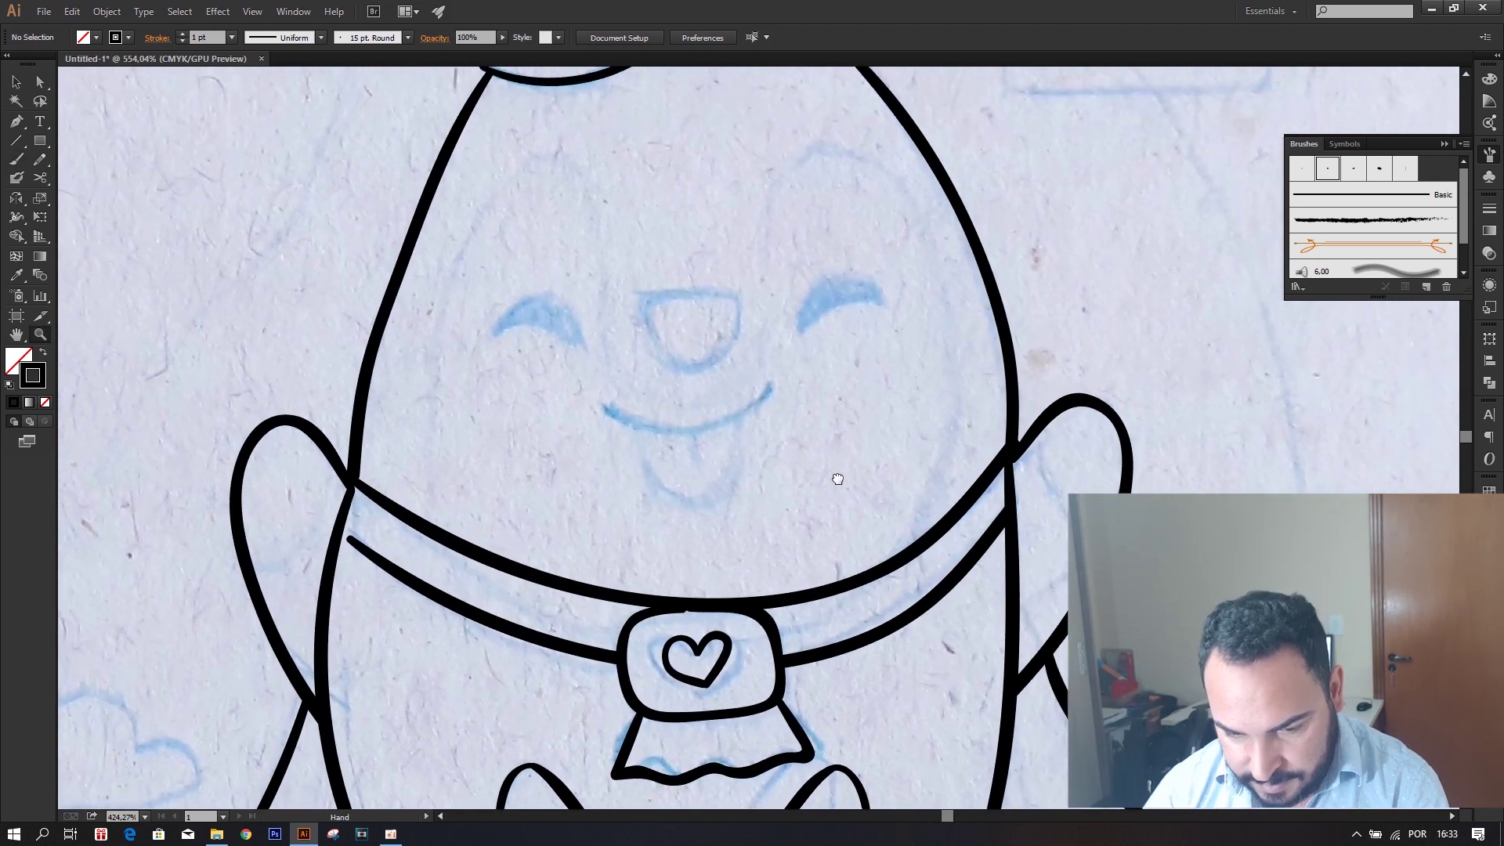
left_click_drag(812, 336, 784, 480)
key("b")
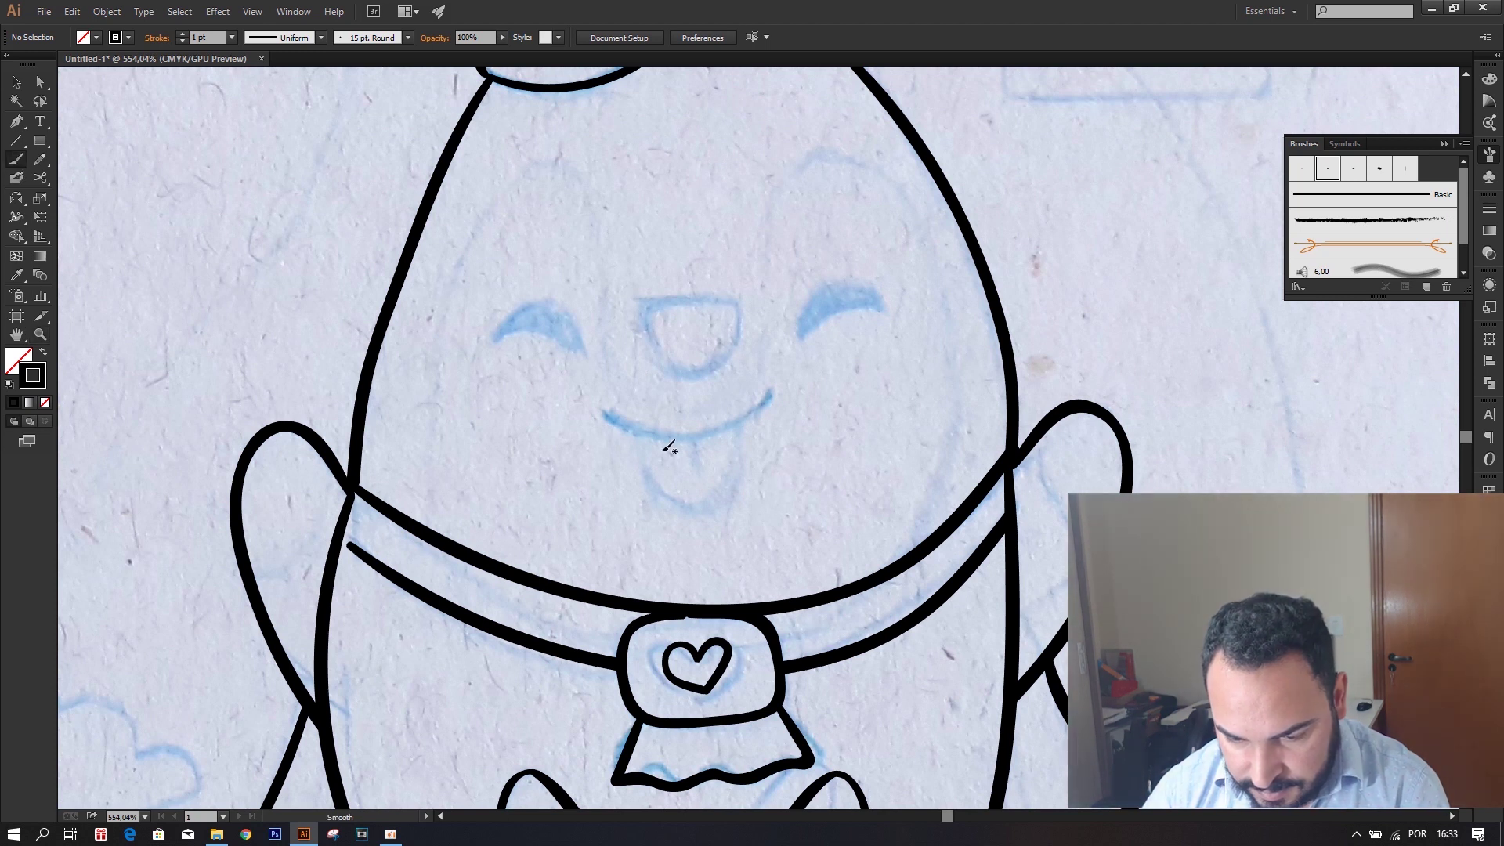
left_click_drag(626, 421, 760, 398)
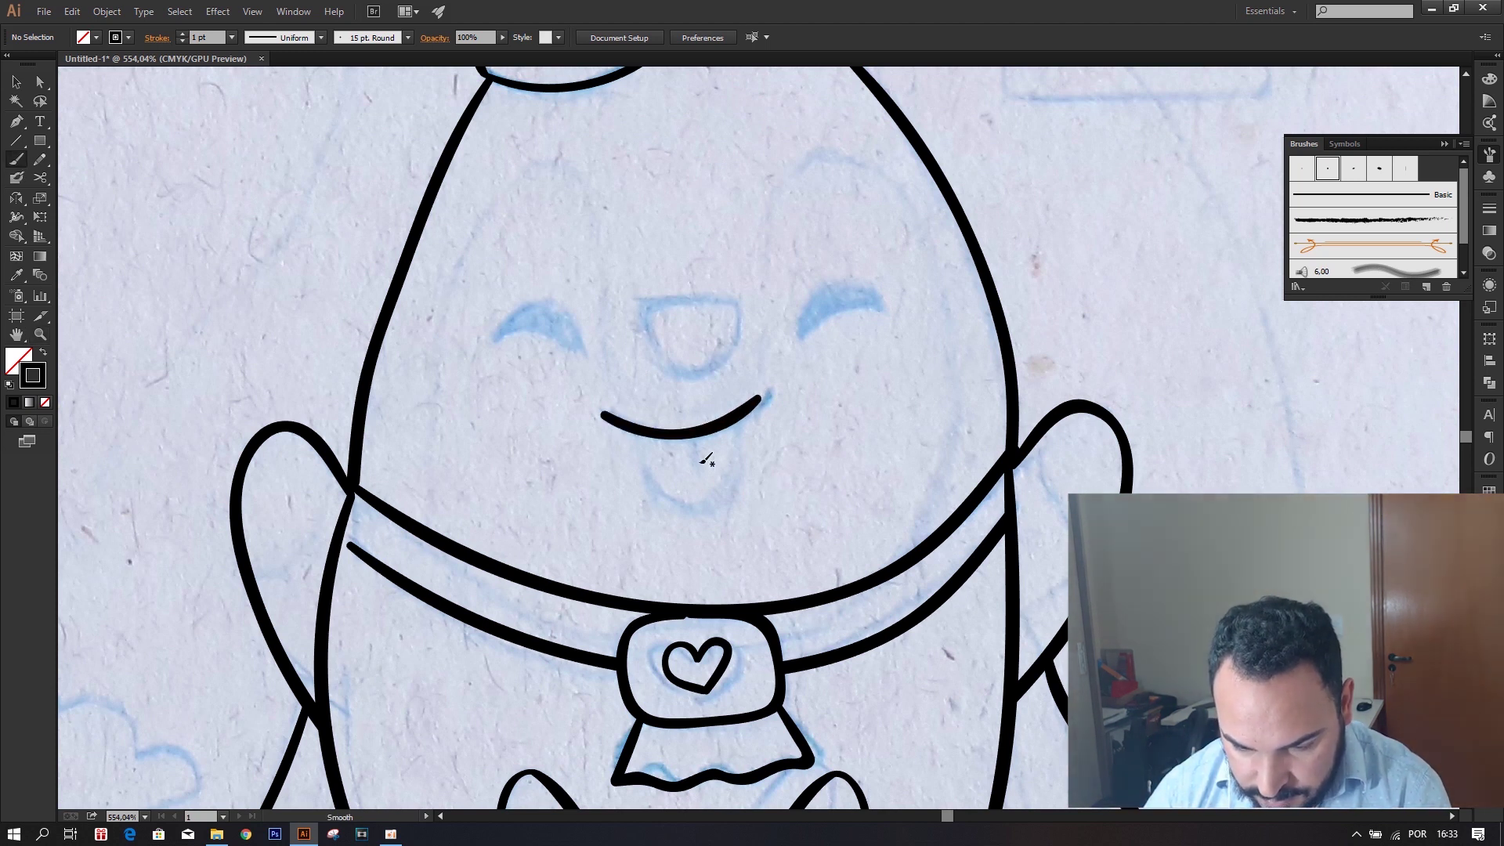
left_click_drag(639, 425, 737, 435)
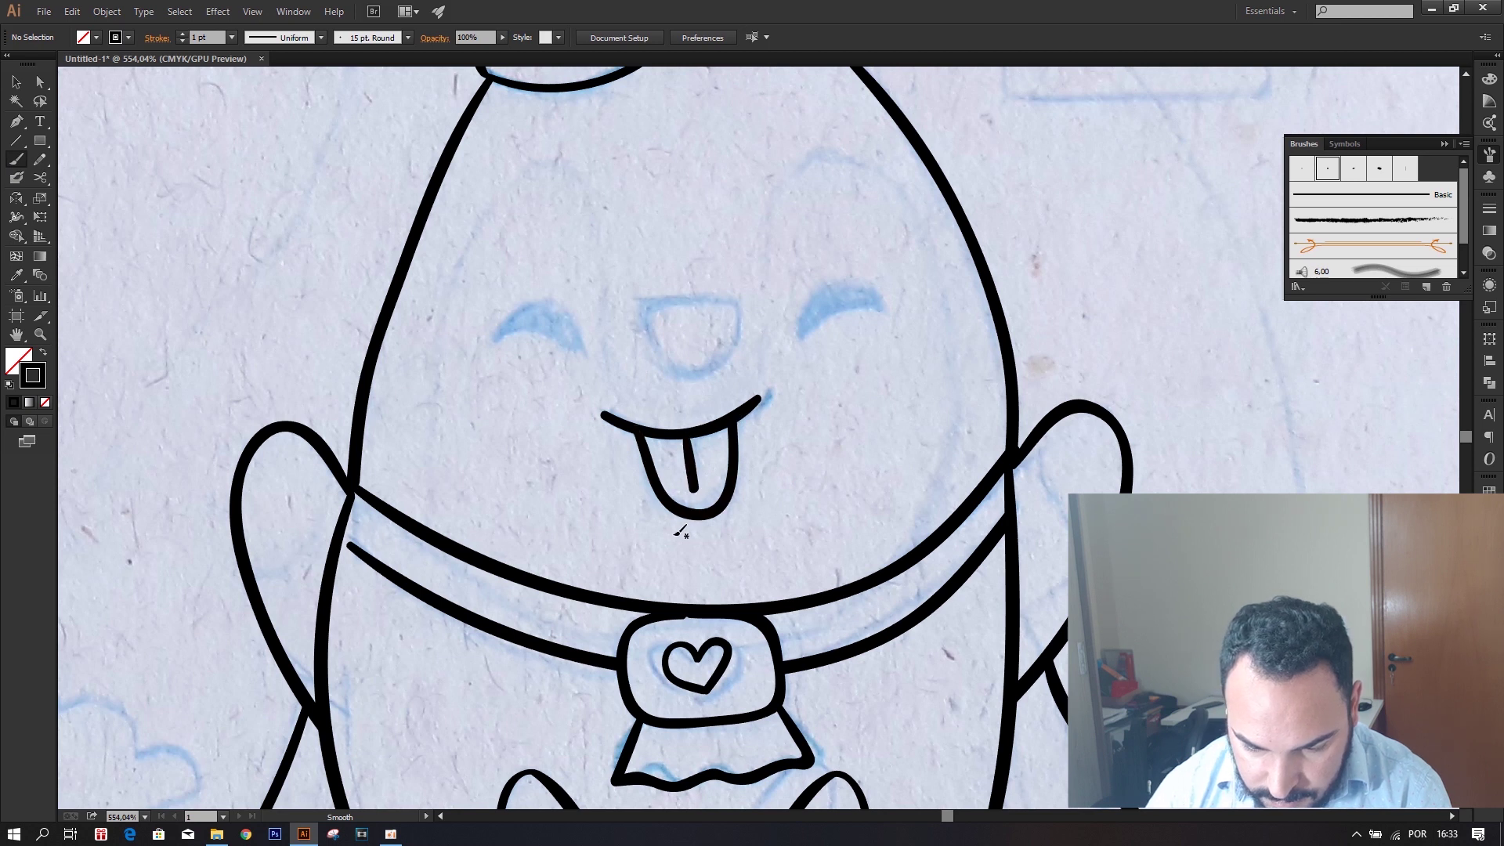
Add a small chin curve below the tongue, redrawn once, and trace the nose.
left_click_drag(704, 537, 728, 517)
key("ctrl+z")
left_click_drag(683, 539, 741, 528)
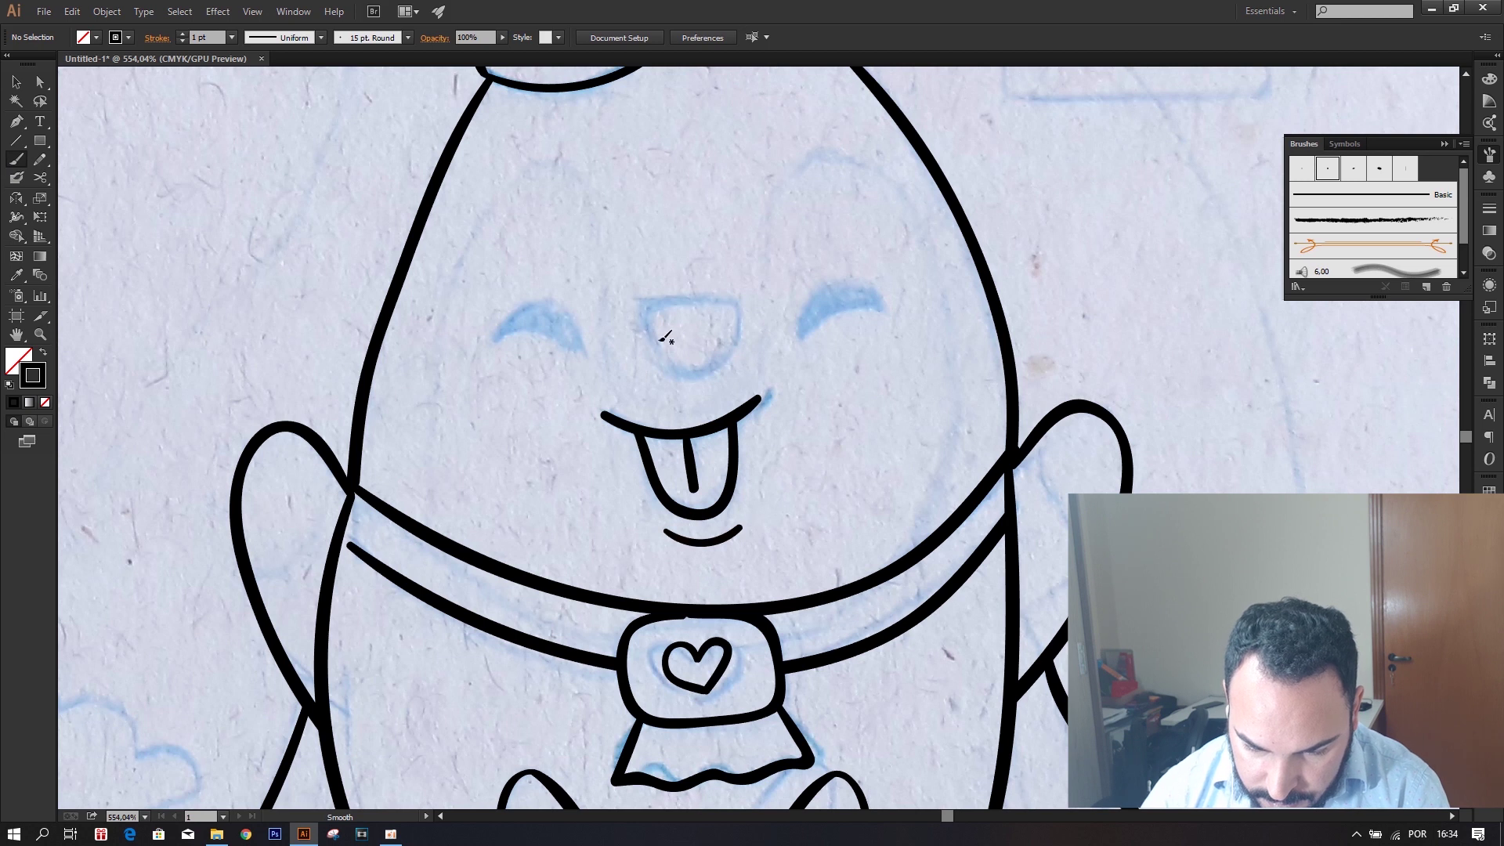
left_click_drag(648, 311, 716, 299)
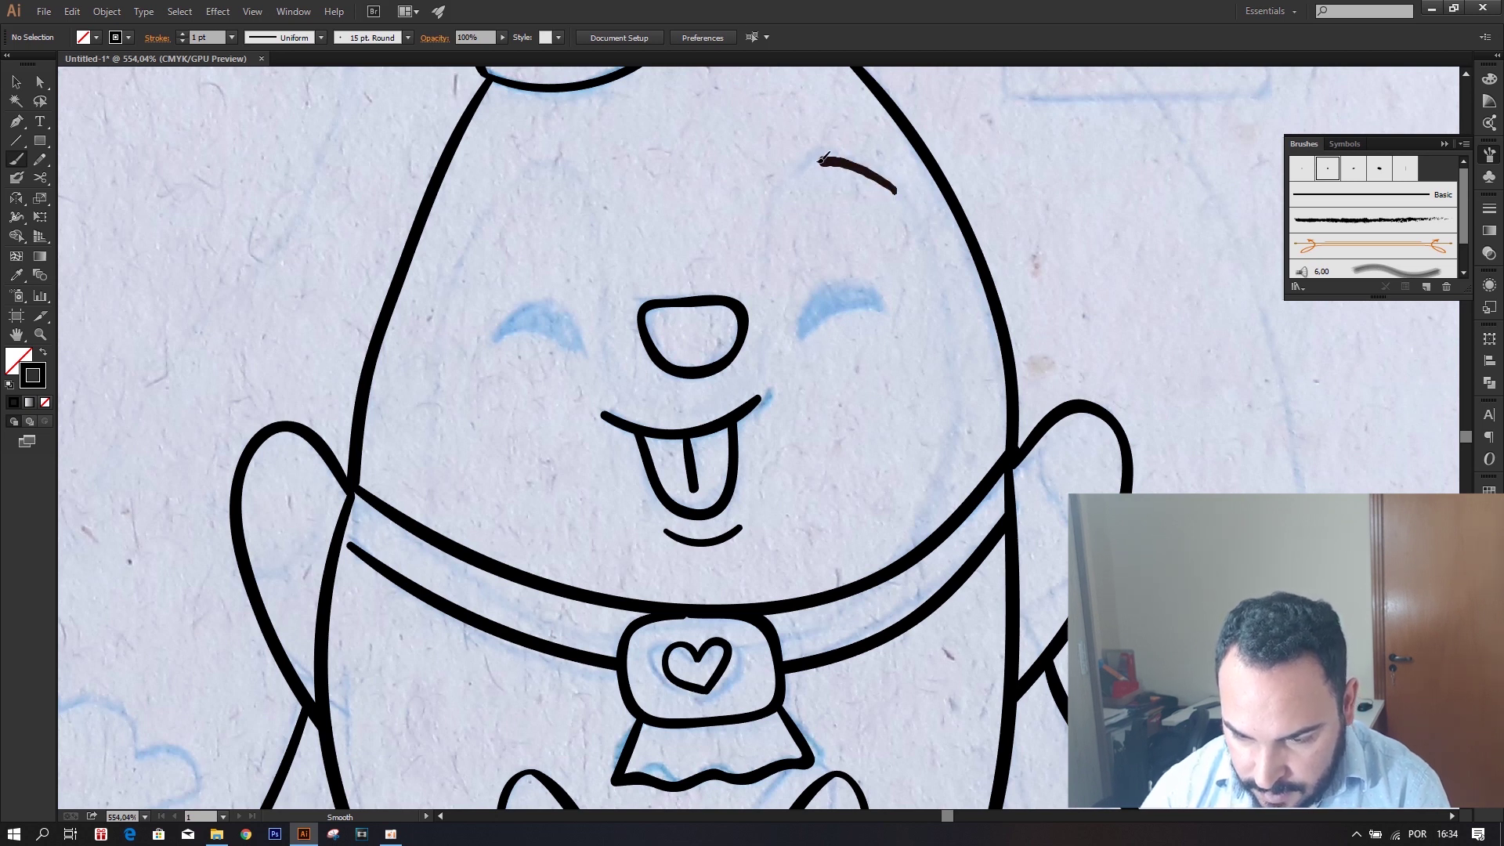
Brush both eyebrow arcs and the heart inside the crown.
left_click_drag(905, 203, 798, 155)
left_click_drag(497, 227, 578, 172)
left_click_drag(791, 207, 800, 395)
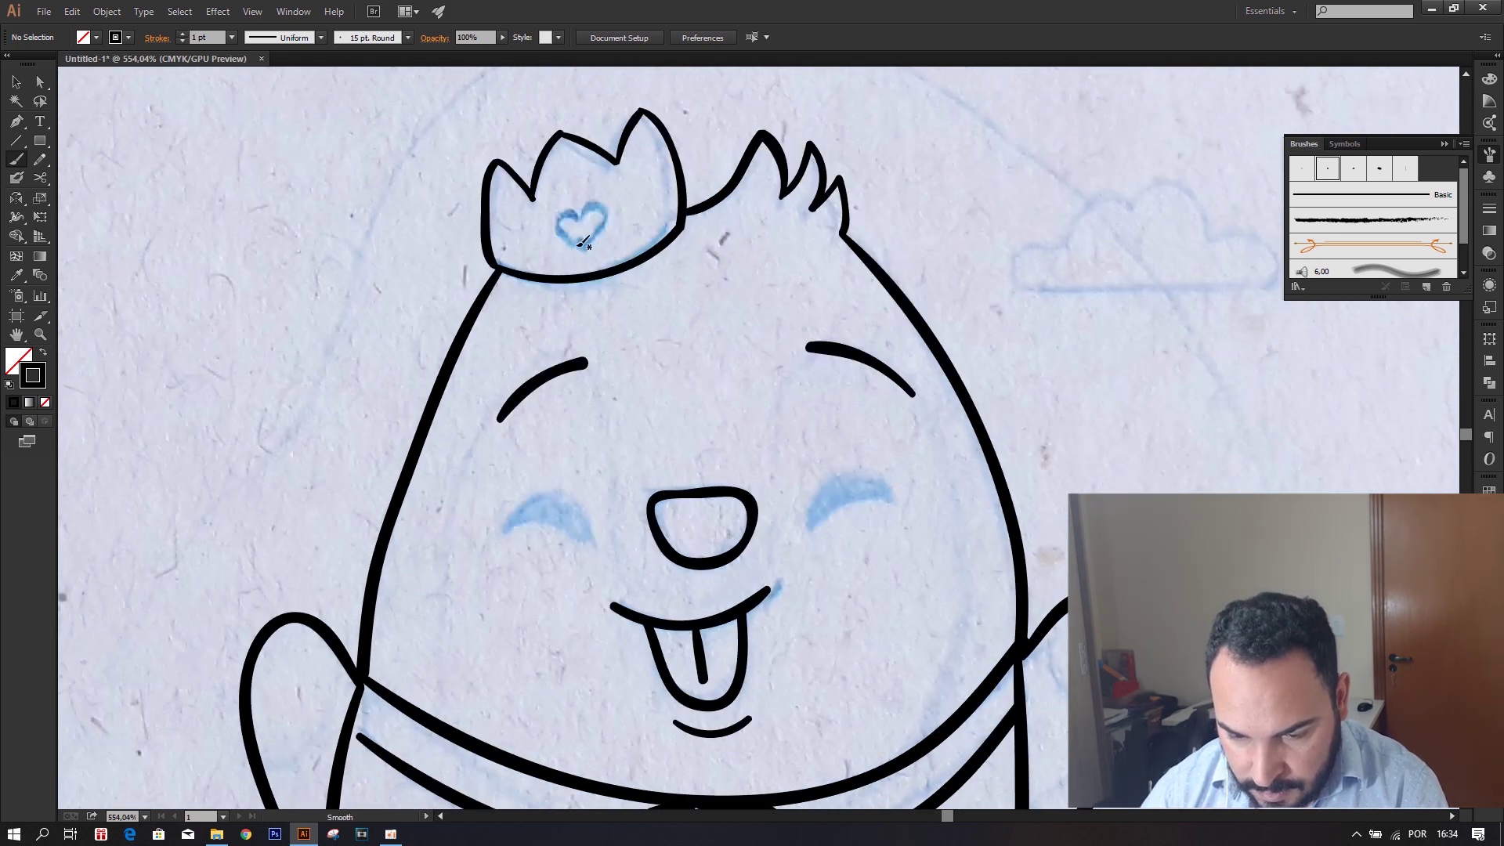
mouse_move(585, 234)
left_mouse_down()
mouse_move(589, 214)
mouse_move(589, 244)
left_mouse_up()
Trace the cloud beside the head: left curl, upper arc, bottom edge and top bumps.
left_click_drag(967, 341, 738, 353)
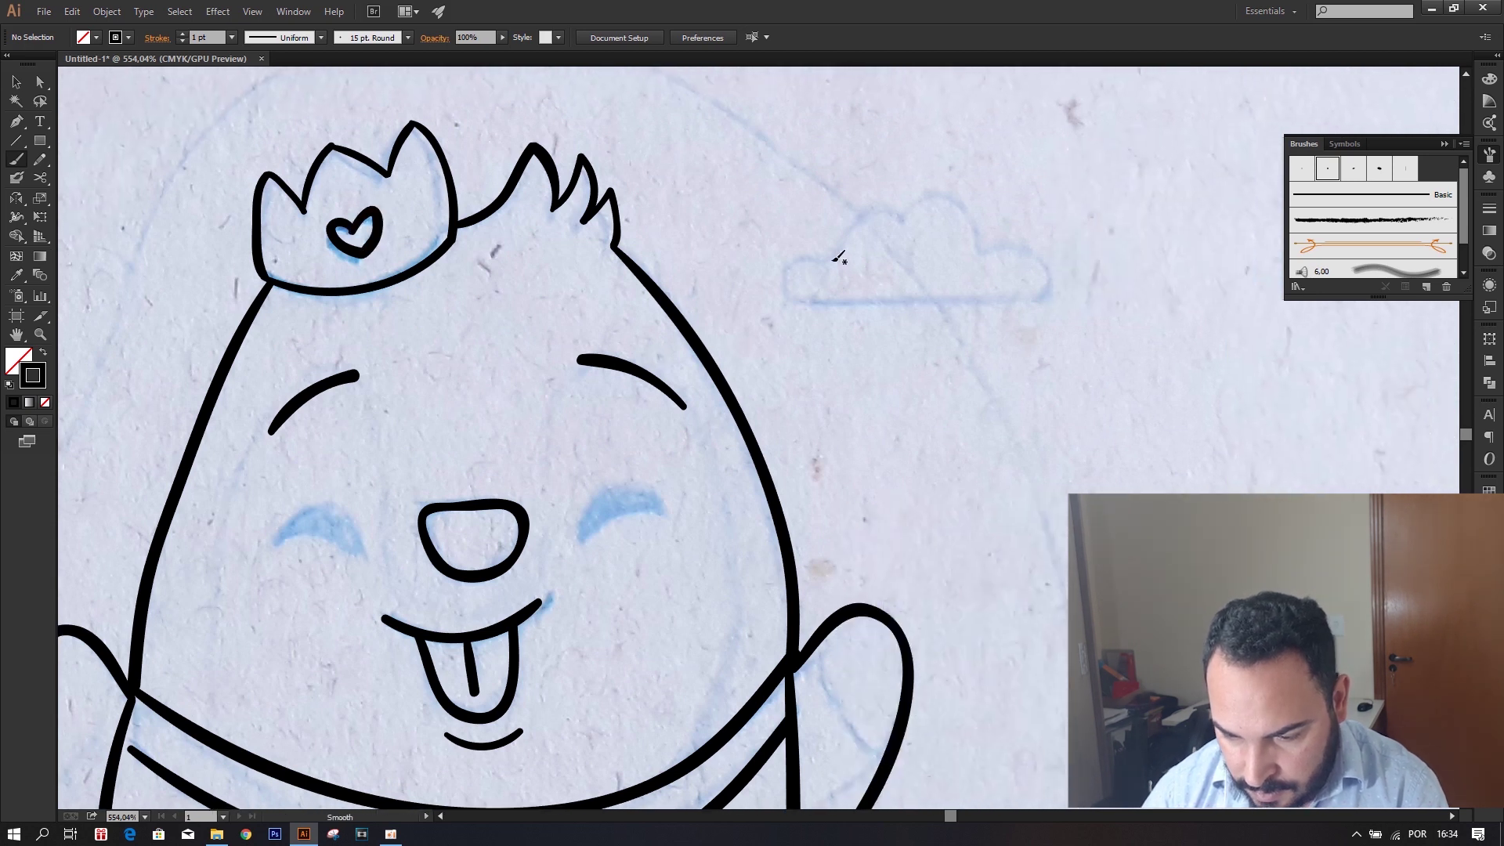
mouse_move(845, 260)
left_mouse_down()
mouse_move(783, 274)
mouse_move(805, 305)
left_mouse_up()
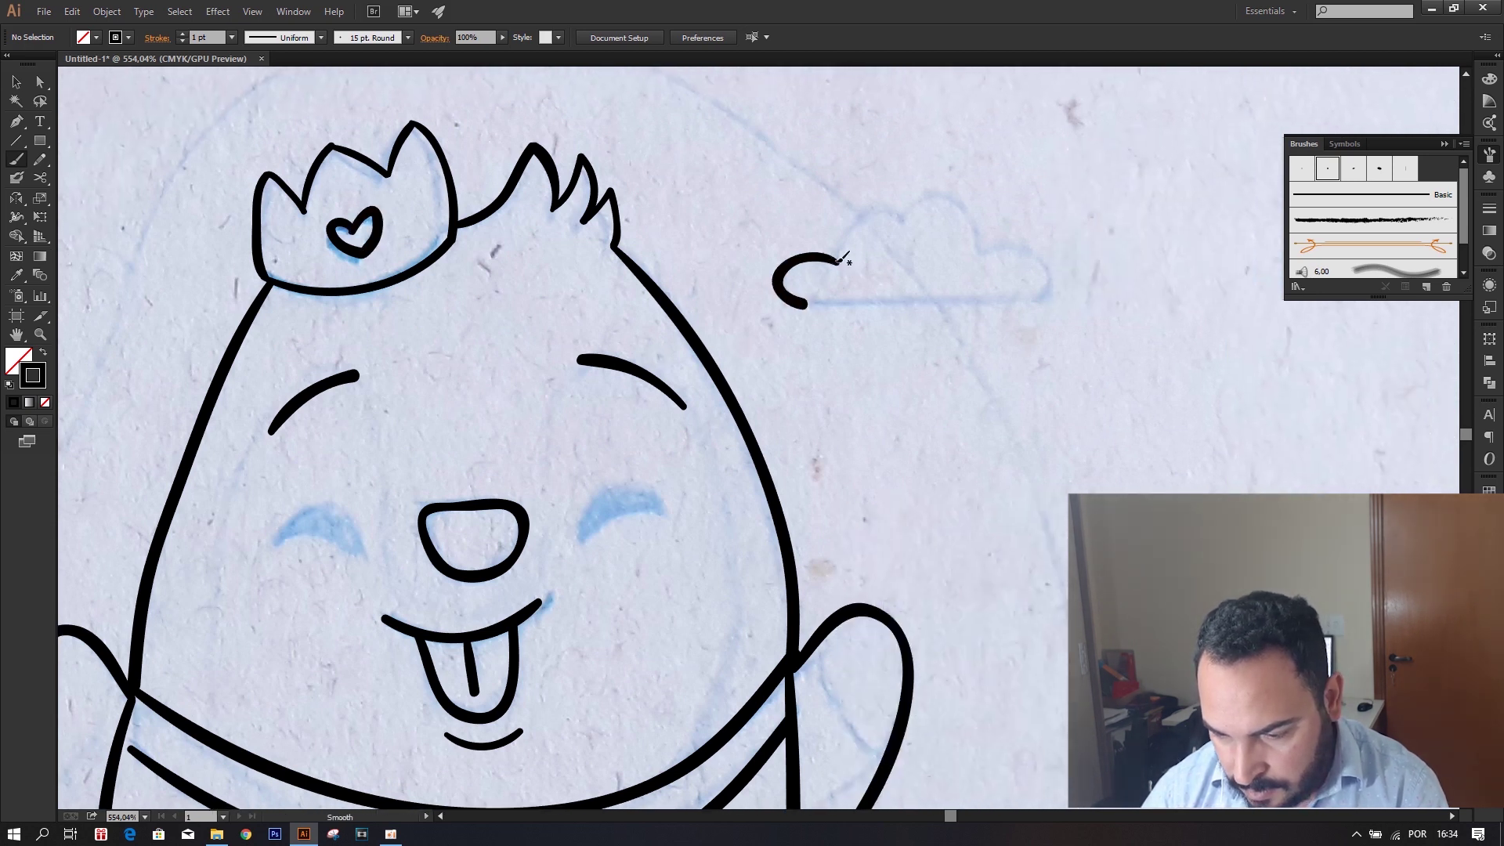
mouse_move(840, 245)
left_mouse_down()
mouse_move(902, 216)
mouse_move(1007, 222)
mouse_move(1035, 279)
left_mouse_up()
left_click_drag(811, 302, 1035, 277)
left_click_drag(1146, 786, 1049, 244)
mouse_move(1073, 294)
left_mouse_down()
mouse_move(988, 271)
mouse_move(898, 329)
mouse_move(937, 360)
mouse_move(1107, 345)
mouse_move(1125, 302)
left_mouse_up()
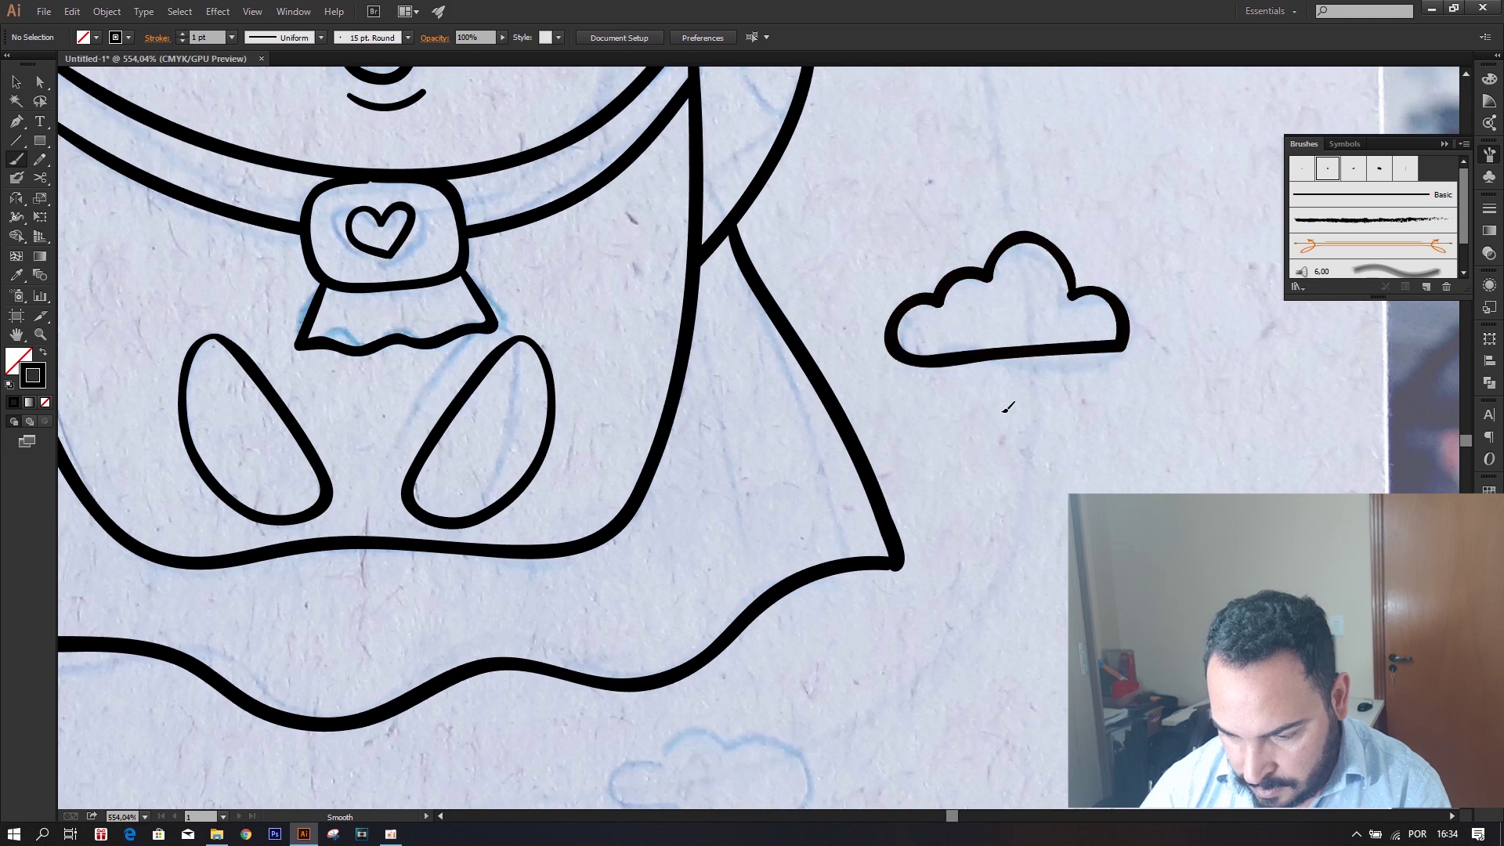
Trace the lower cloud's bumps and base beside the cape corner, closing its outline.
scroll(1001, 406, "down", 2)
scroll(984, 333, "down", 3)
mouse_move(870, 401)
left_mouse_down()
mouse_move(796, 423)
mouse_move(784, 466)
mouse_move(940, 462)
mouse_move(914, 378)
mouse_move(864, 409)
left_mouse_up()
left_click_drag(651, 415, 1112, 470)
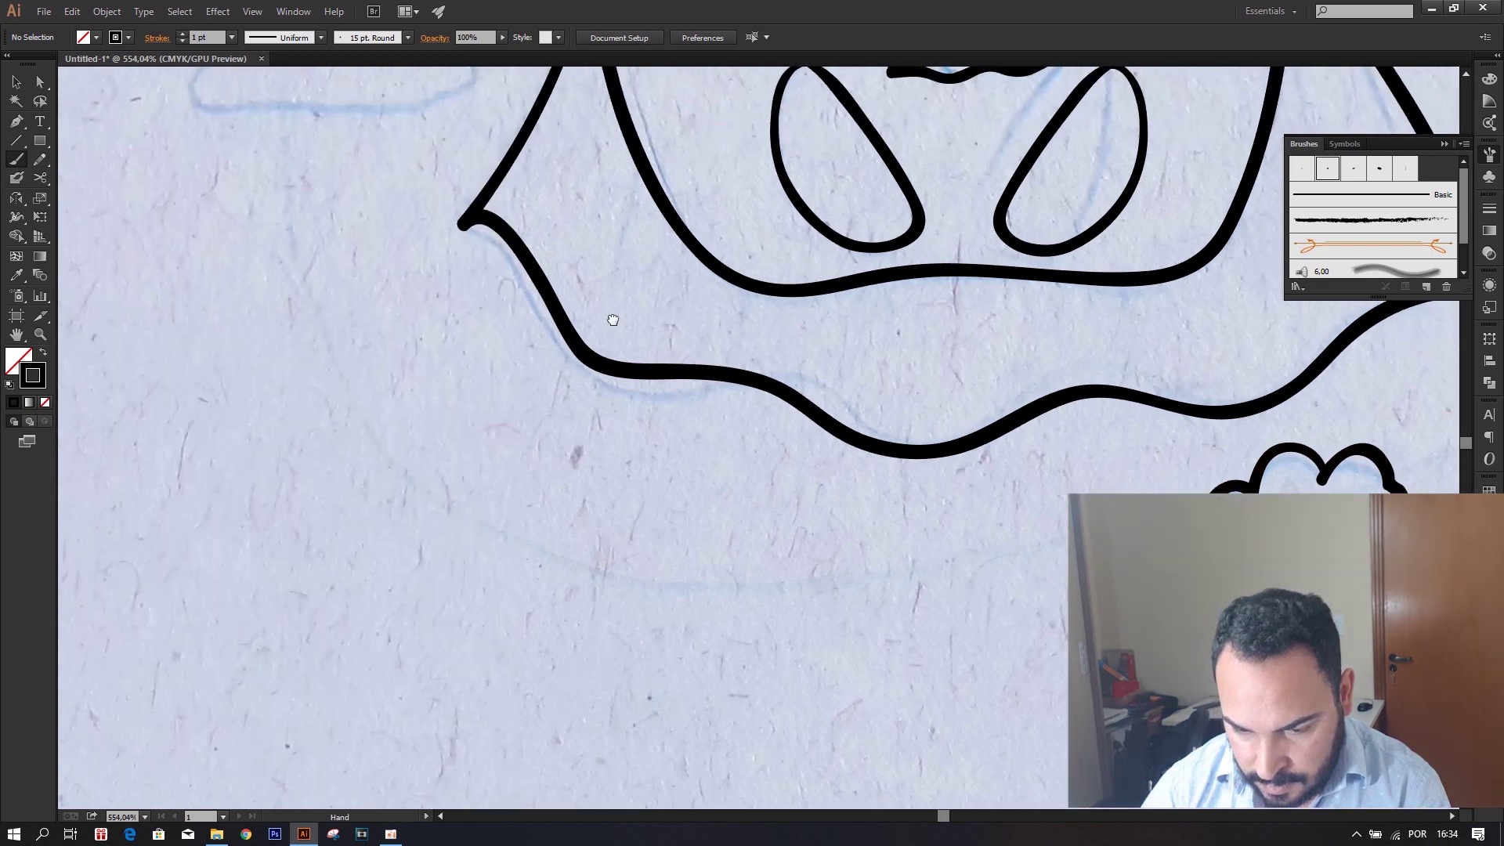
left_click_drag(561, 242, 773, 535)
mouse_move(533, 257)
left_mouse_down()
mouse_move(431, 353)
mouse_move(493, 407)
mouse_move(672, 368)
left_mouse_up()
mouse_move(632, 319)
left_mouse_down()
mouse_move(589, 275)
mouse_move(563, 296)
left_mouse_up()
Bring the character's face back into view and zoom in close on it.
mouse_move(790, 296)
left_mouse_down()
mouse_move(681, 572)
mouse_move(634, 526)
left_mouse_up()
key("z")
mouse_move(694, 455)
left_mouse_down()
mouse_move(760, 488)
mouse_move(896, 396)
left_mouse_up()
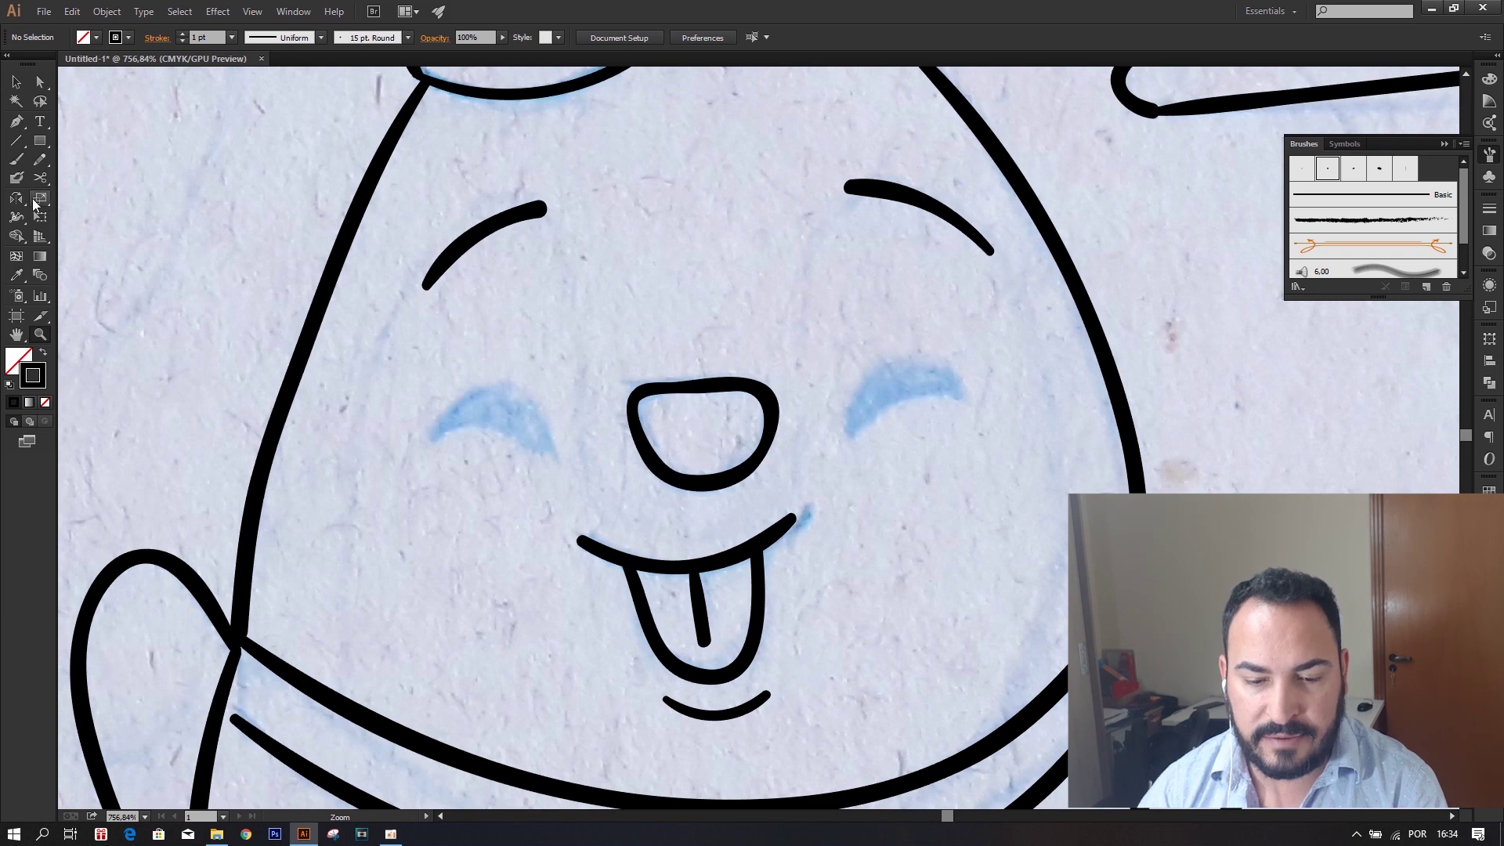
Draw a closed crescent path over the left eye with the Pen tool.
left_click(16, 123)
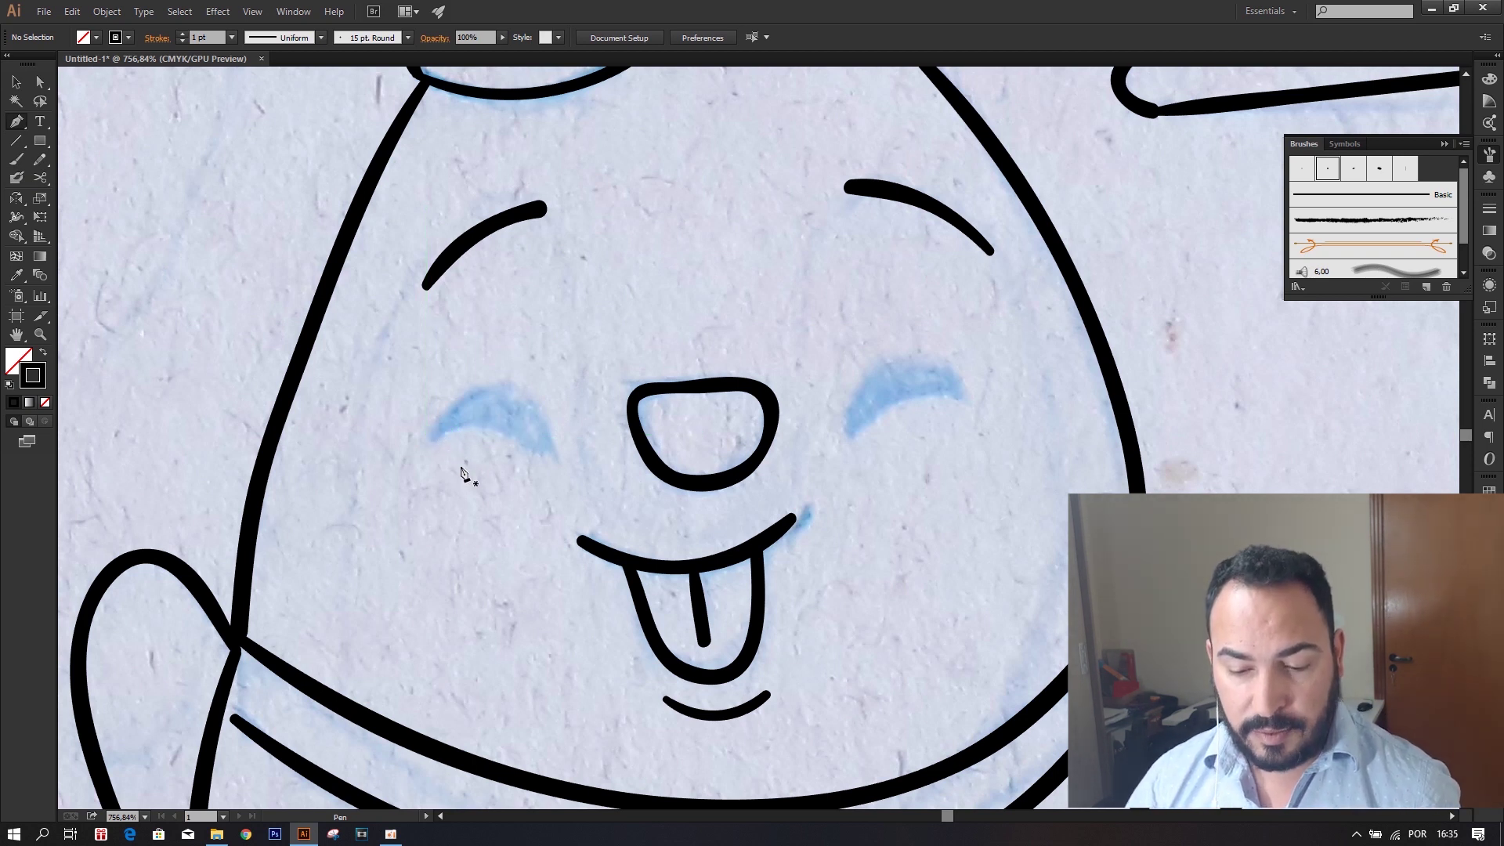
left_click(425, 444)
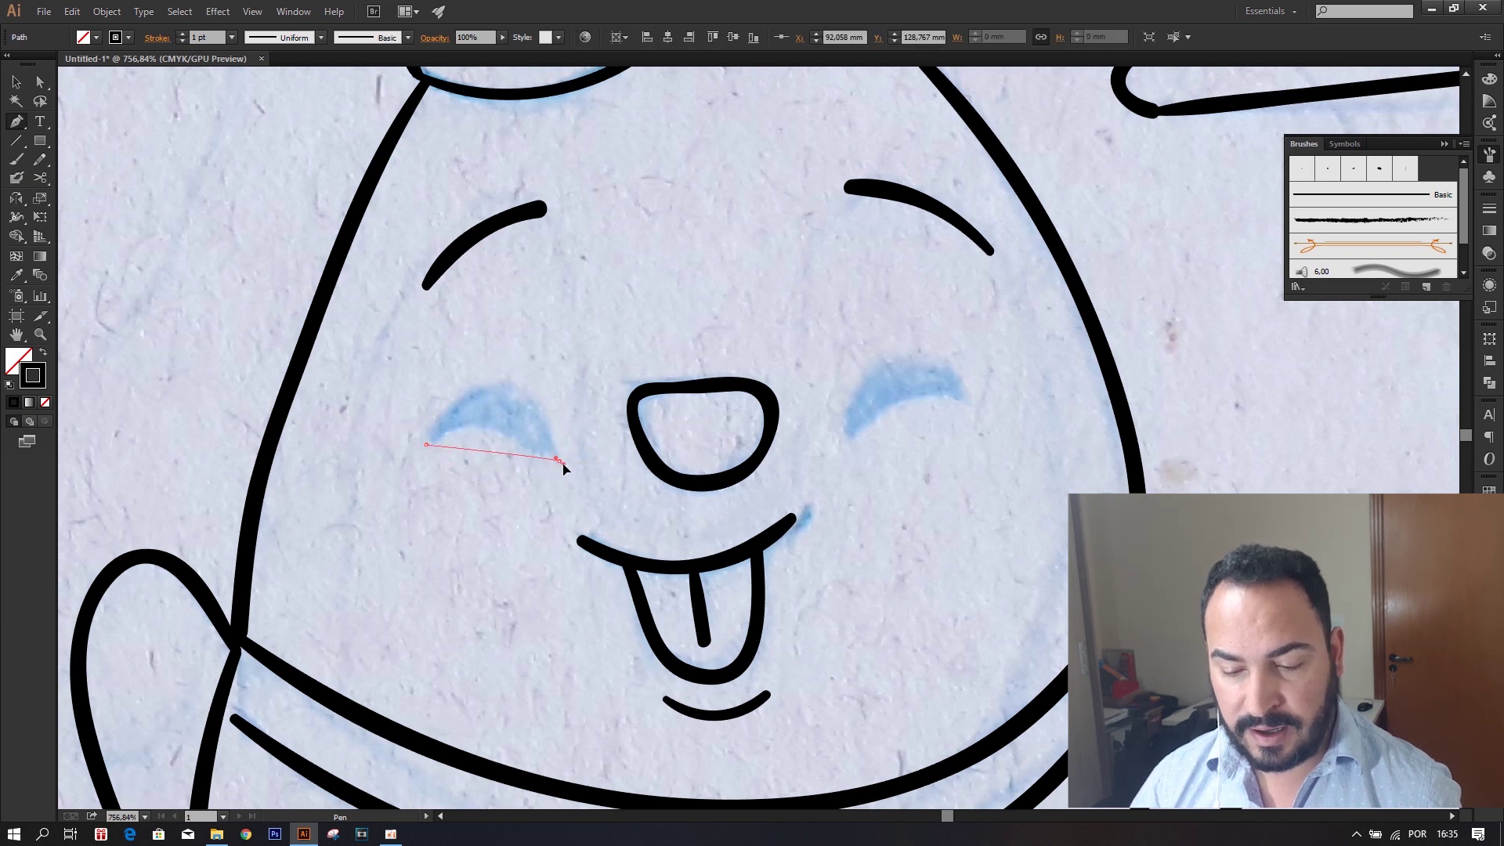
left_click_drag(587, 489, 629, 534)
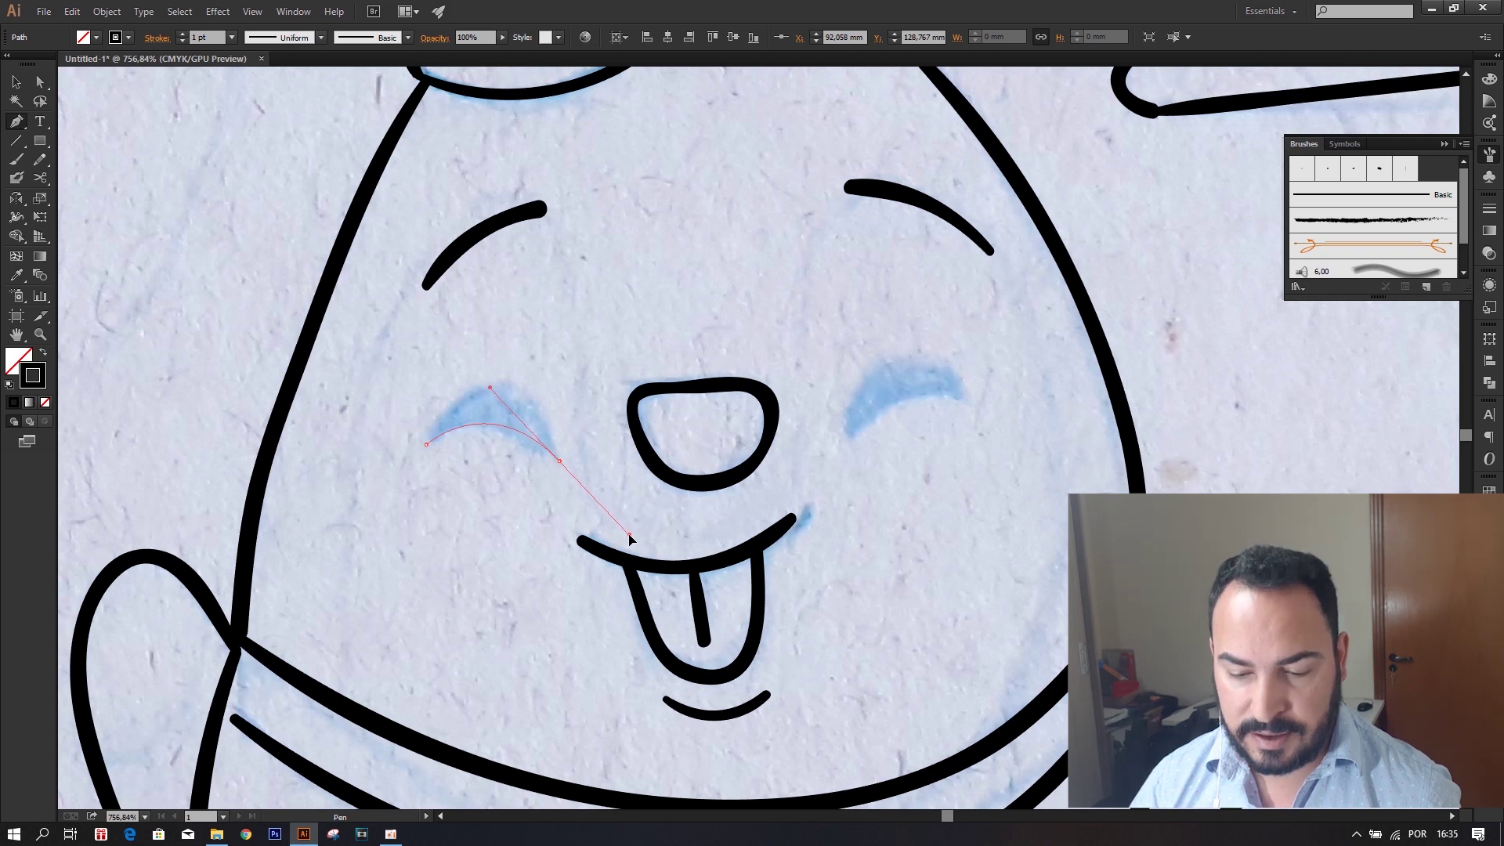
left_click_drag(629, 537, 629, 537)
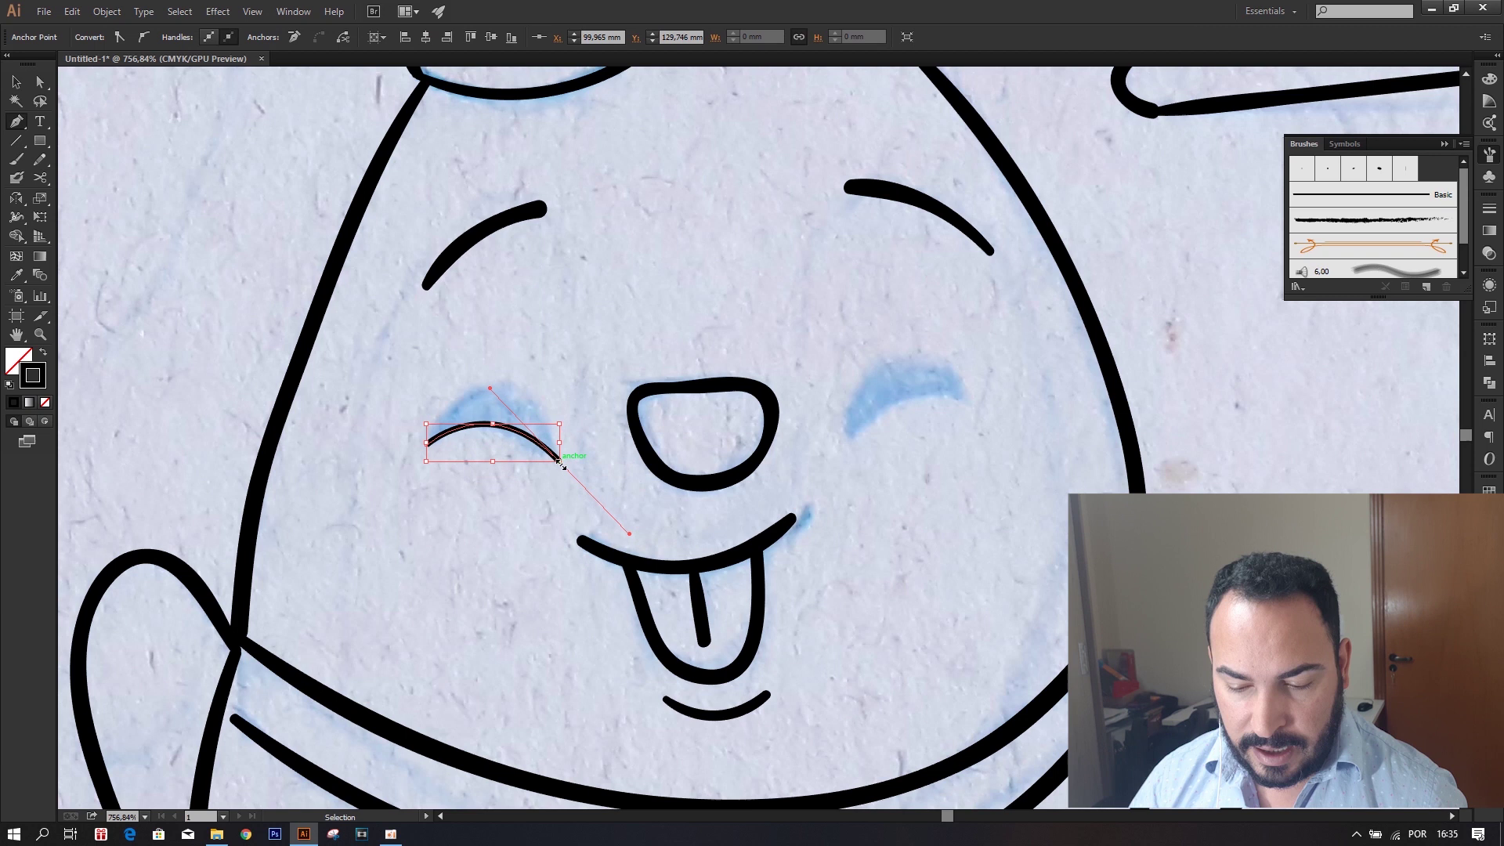
mouse_move(561, 462)
left_mouse_down()
mouse_move(574, 465)
mouse_move(562, 468)
left_mouse_up()
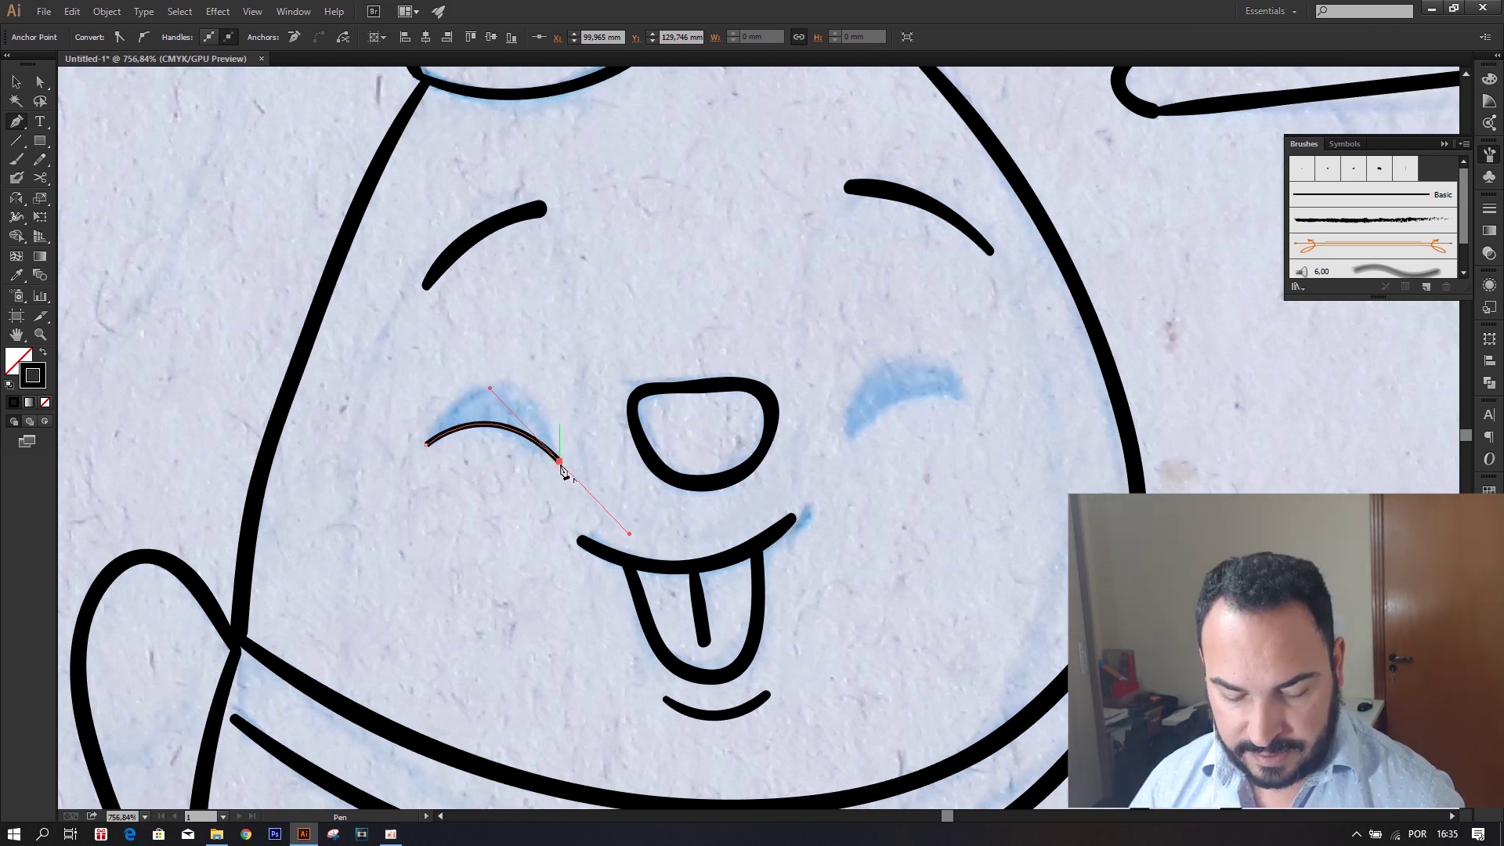
left_click_drag(561, 468, 572, 468)
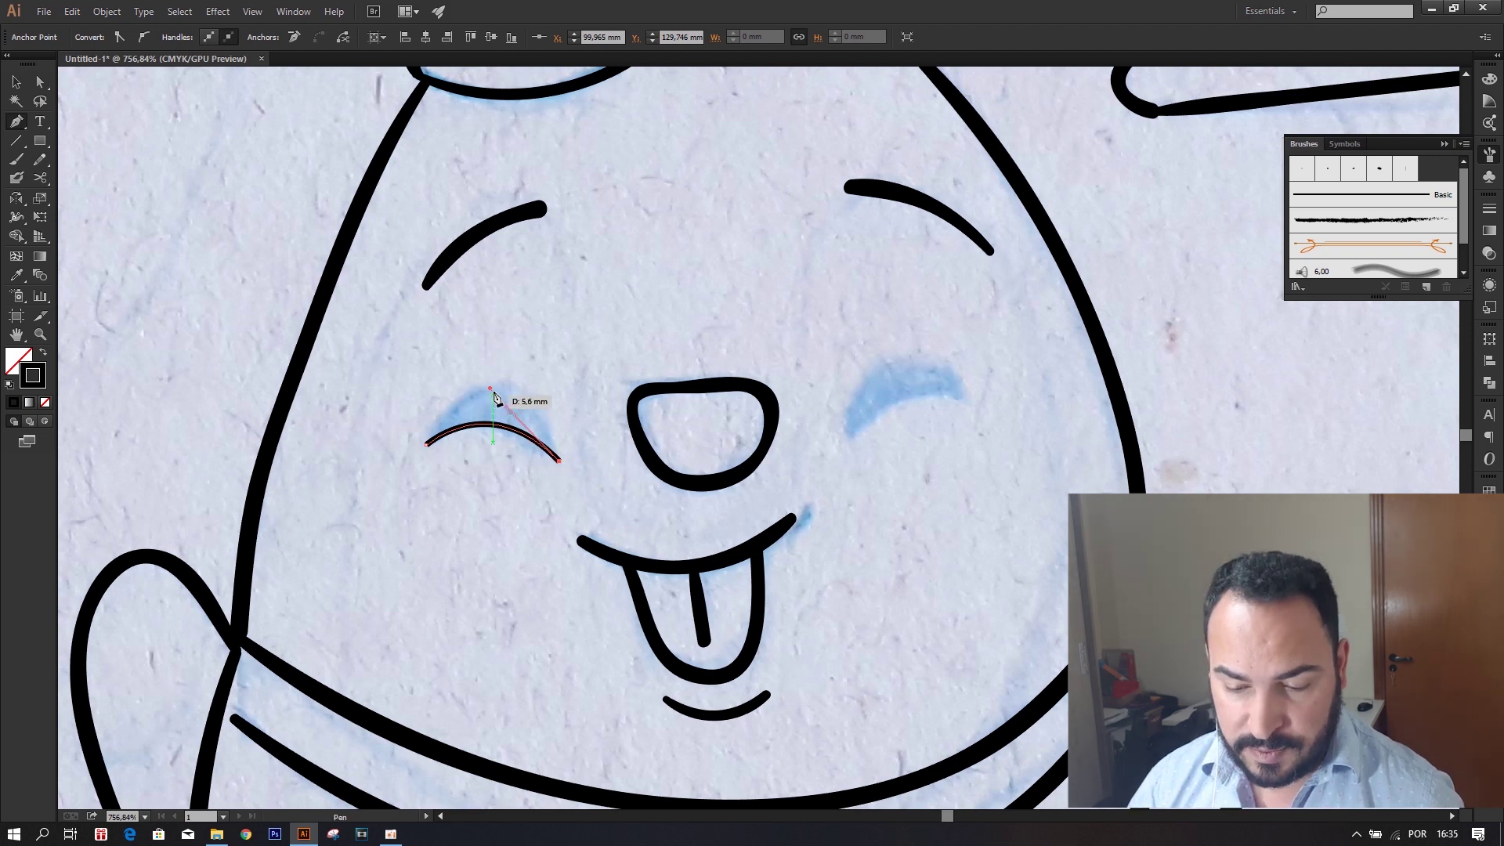
left_click_drag(496, 384, 440, 381)
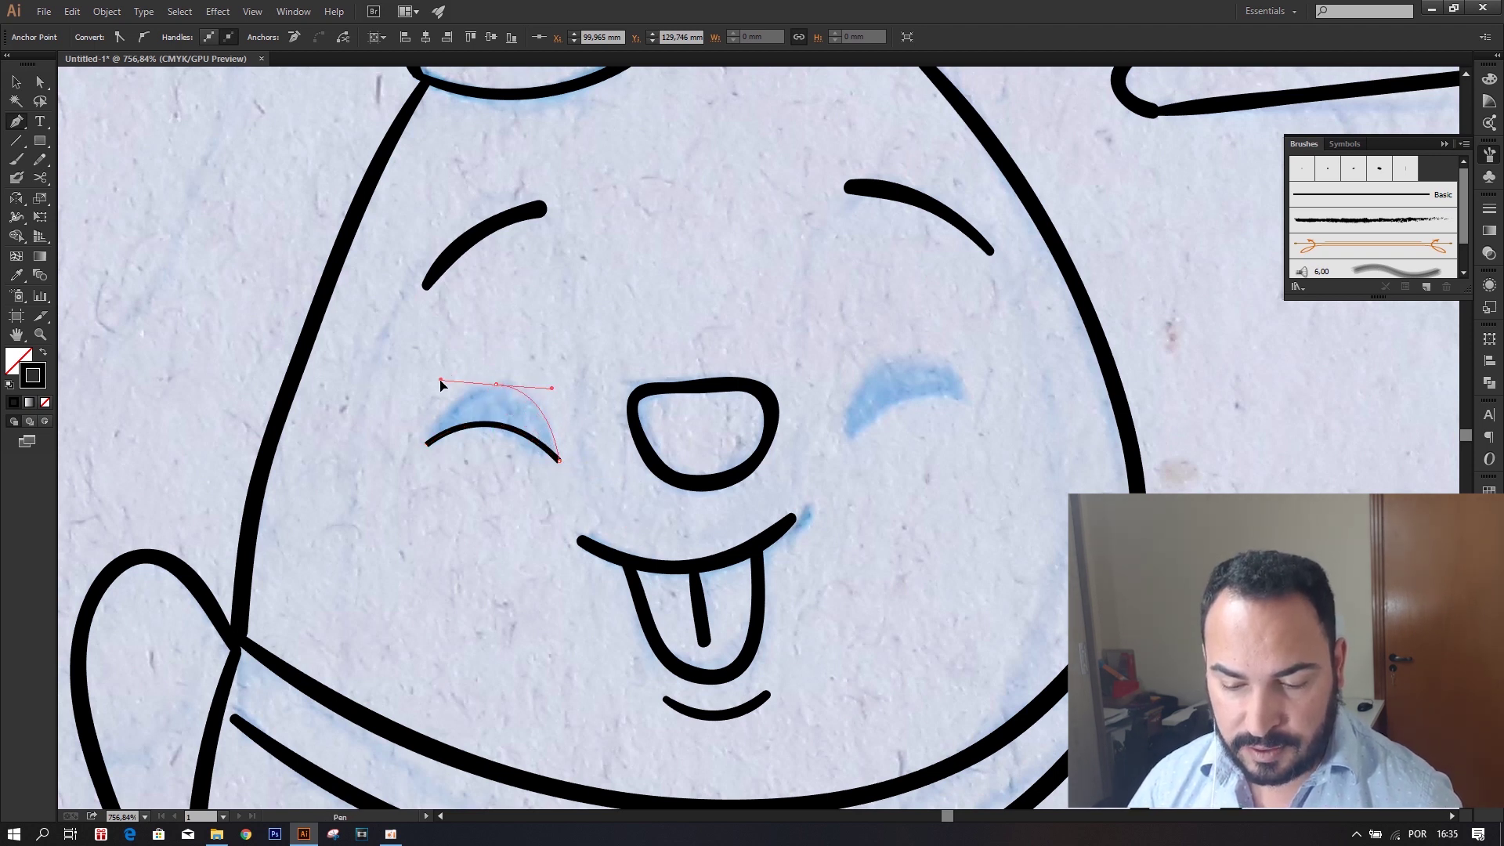
left_click(496, 385)
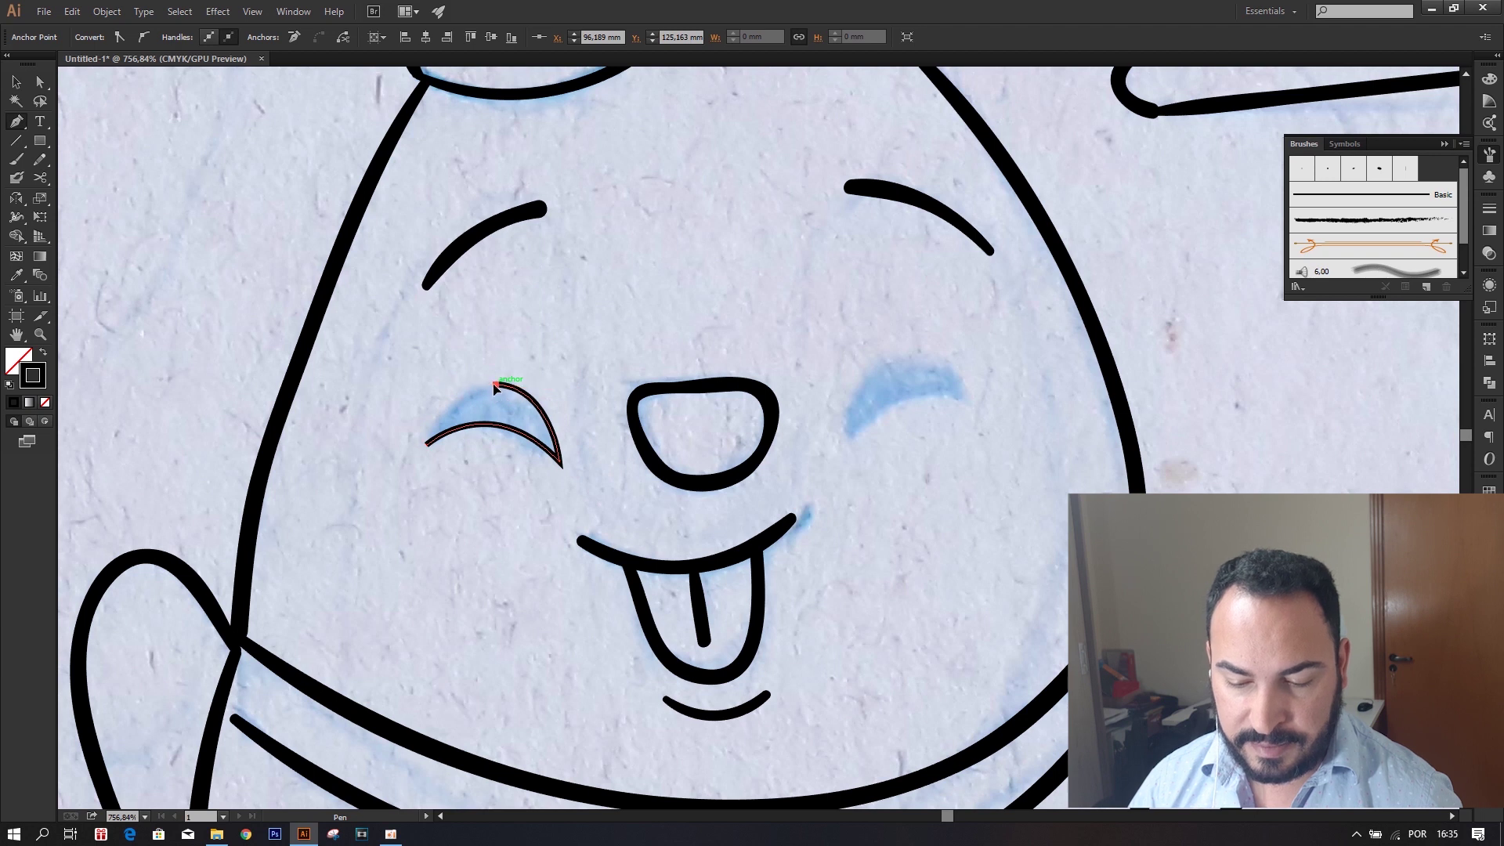
left_click(427, 443)
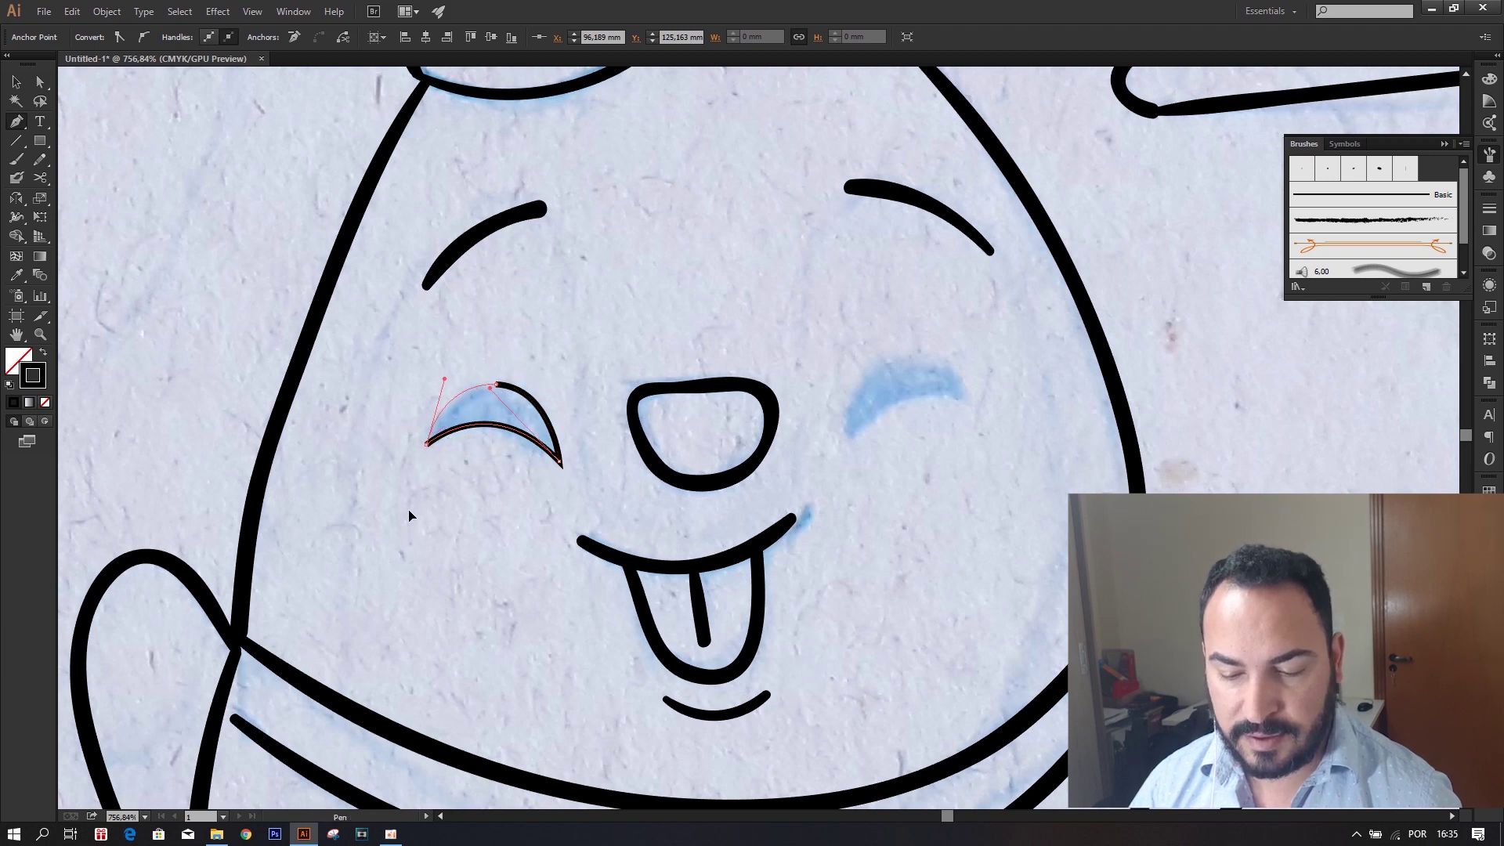
Fill the crescent solid black, then zoom in and select the eye shape.
left_click(43, 353)
left_click(16, 81)
left_click(490, 254)
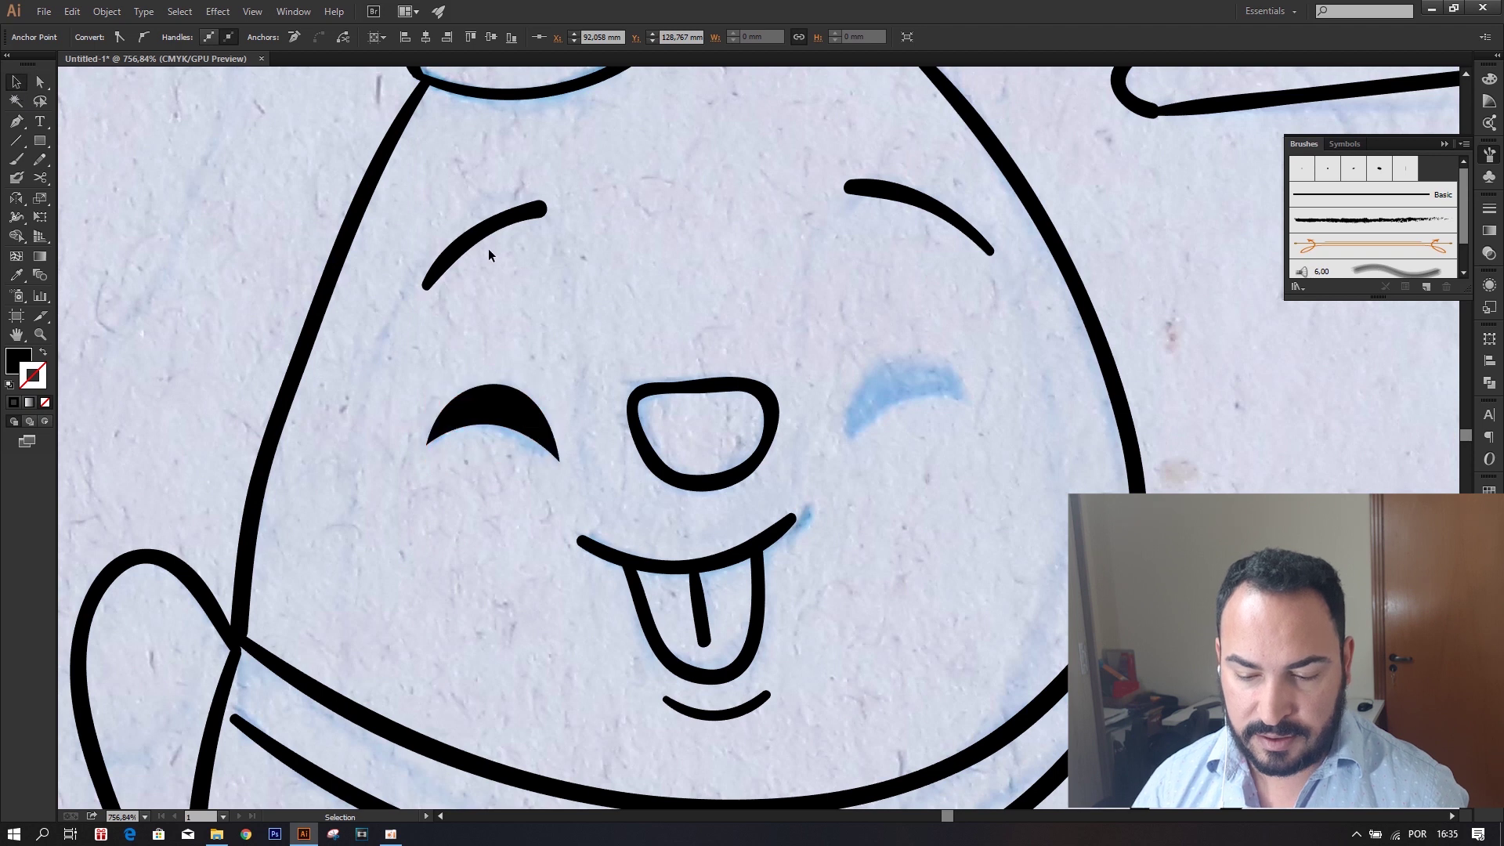
key("z")
left_click(611, 463)
left_click(457, 411)
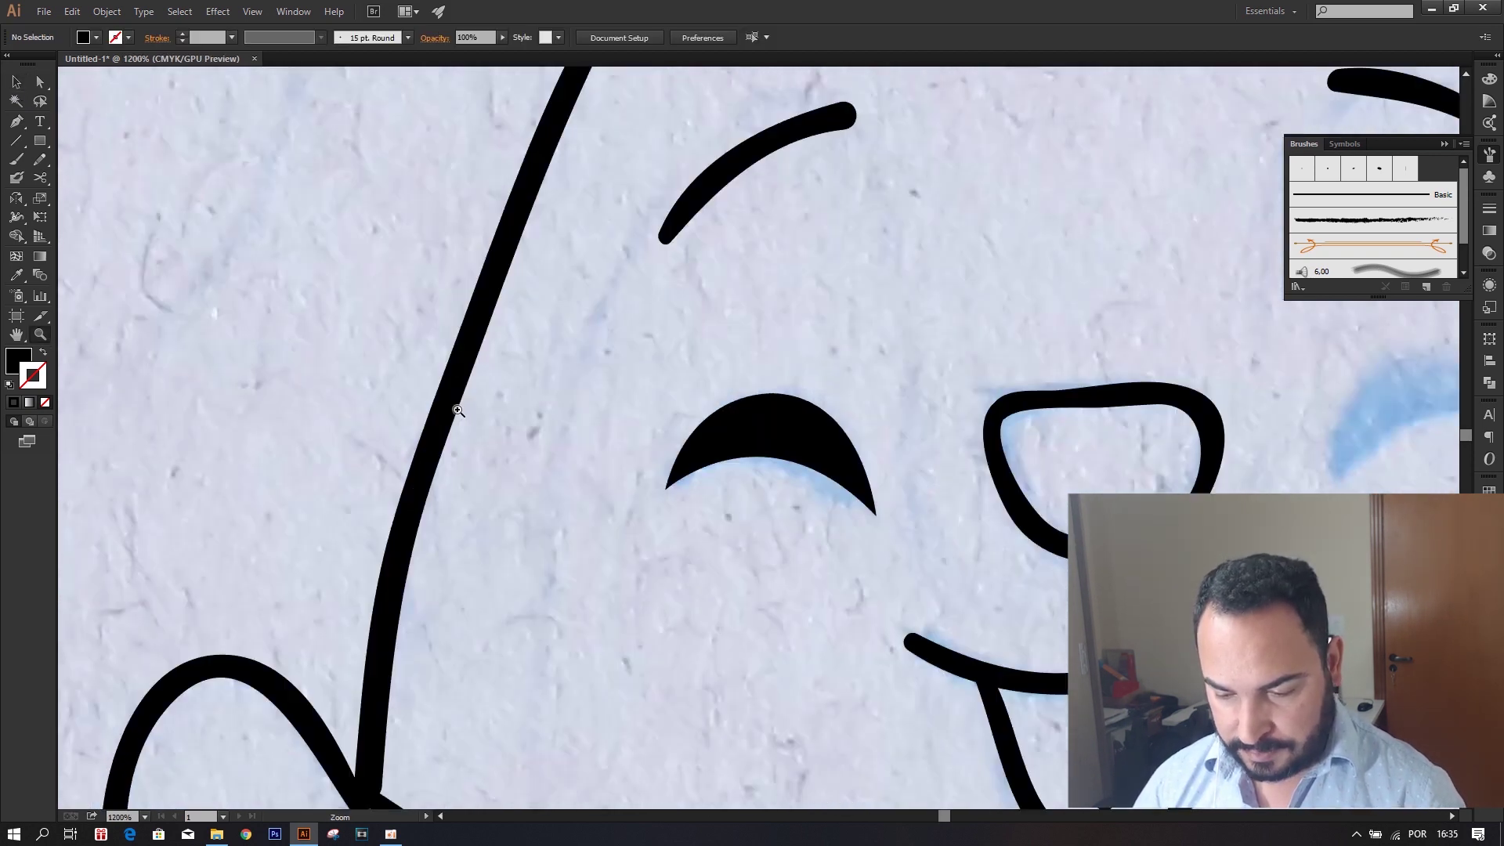
left_click_drag(914, 438, 608, 392)
key("v")
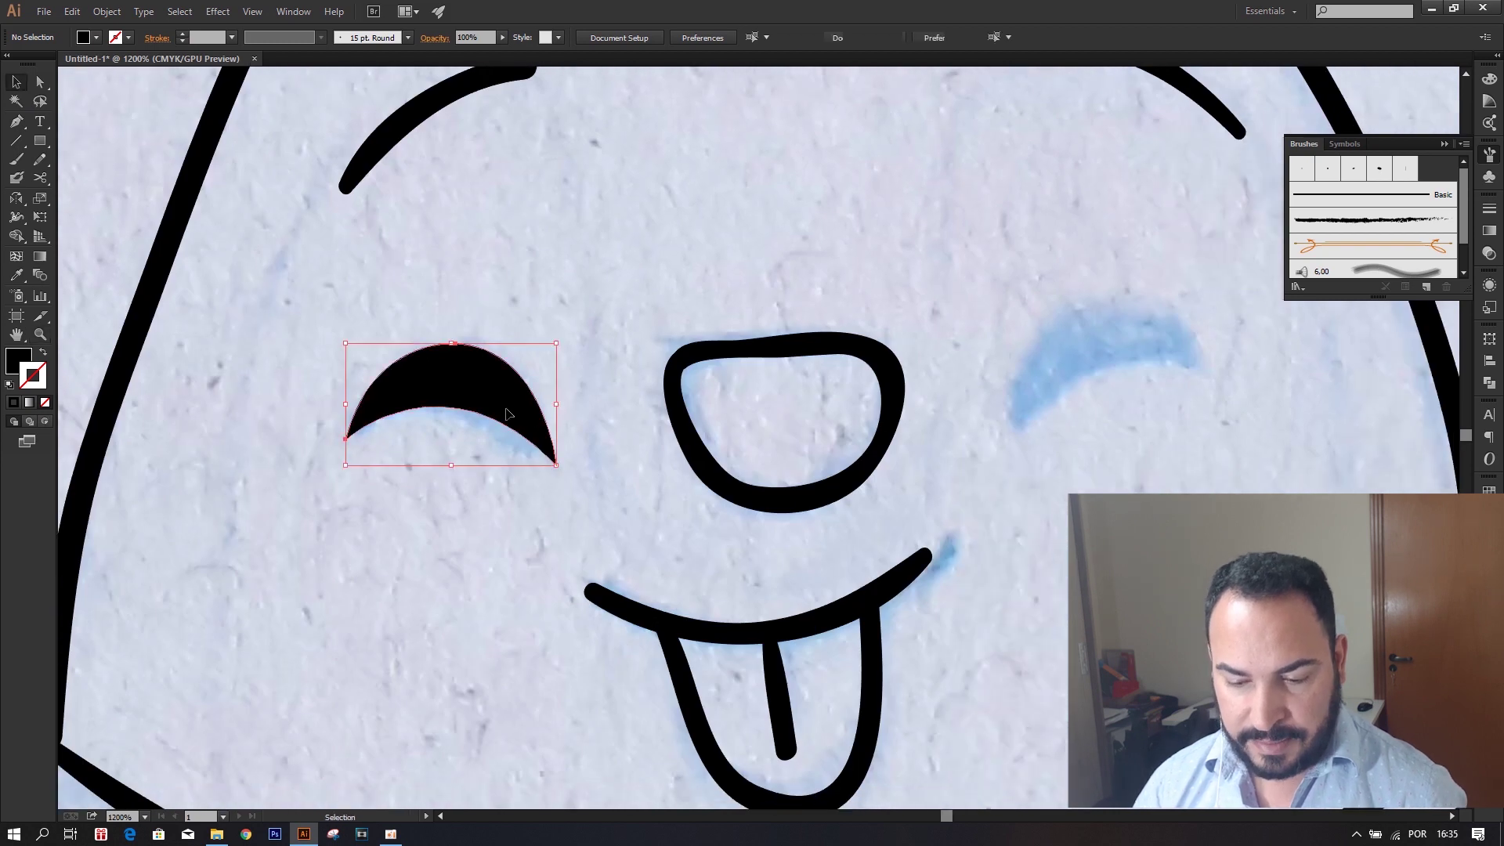
left_click(454, 368)
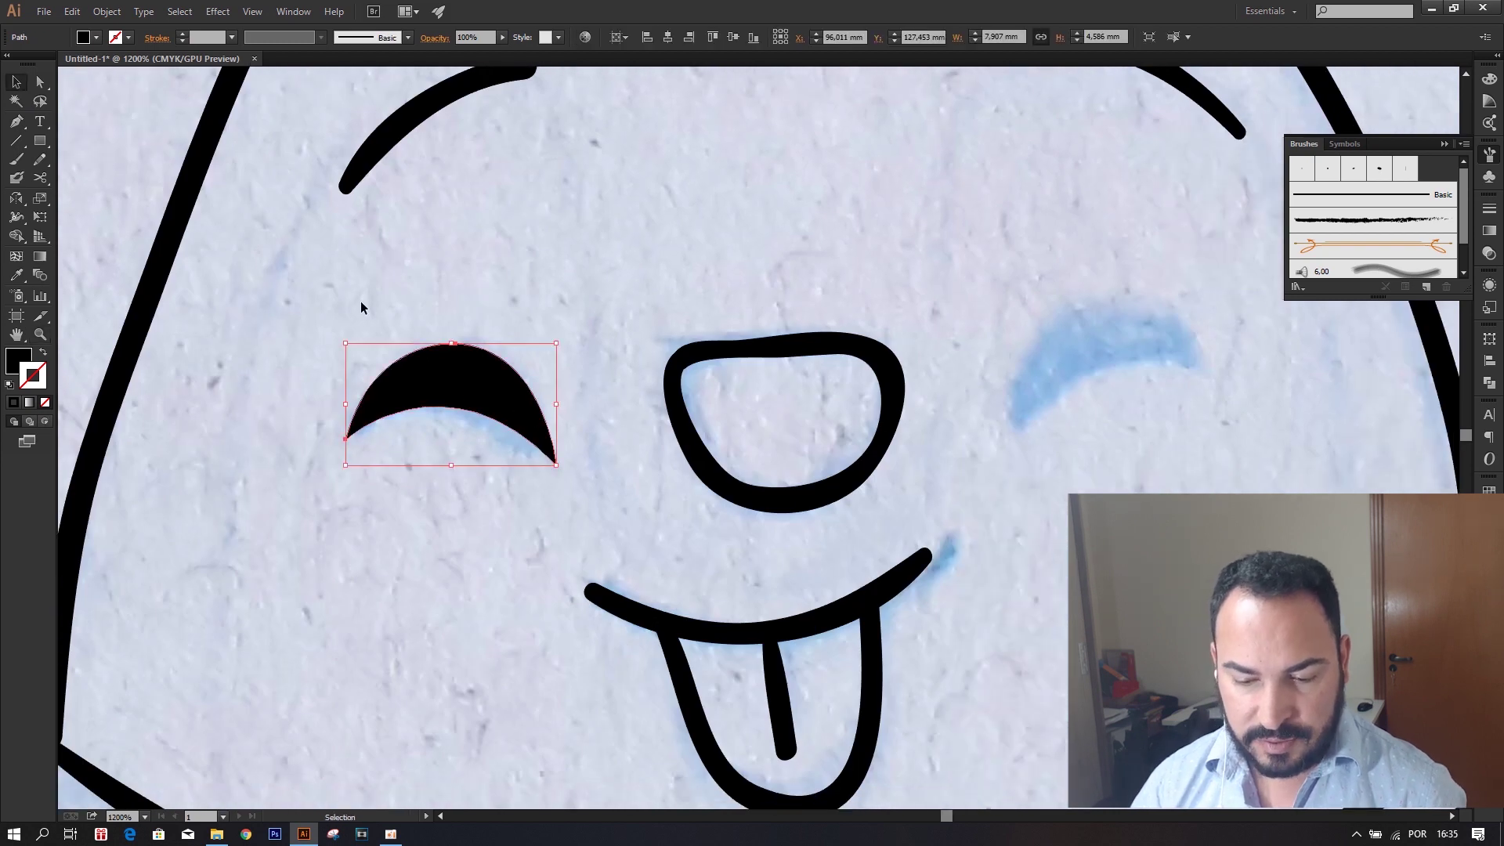
Brush an arched eyelid stroke over the left eye, redrawing it once.
left_click(14, 161)
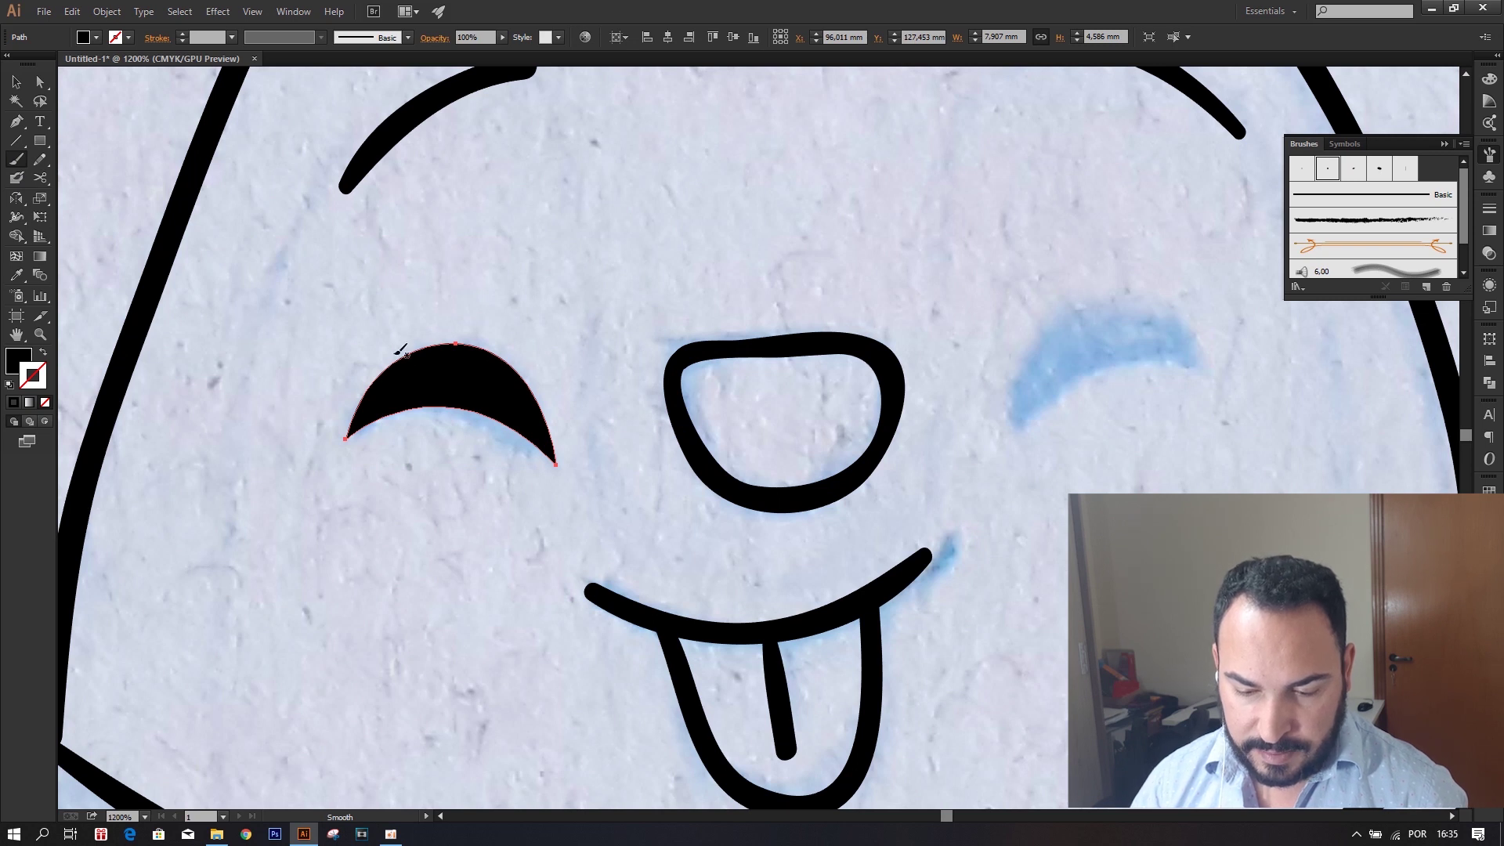
left_click_drag(562, 335, 349, 435)
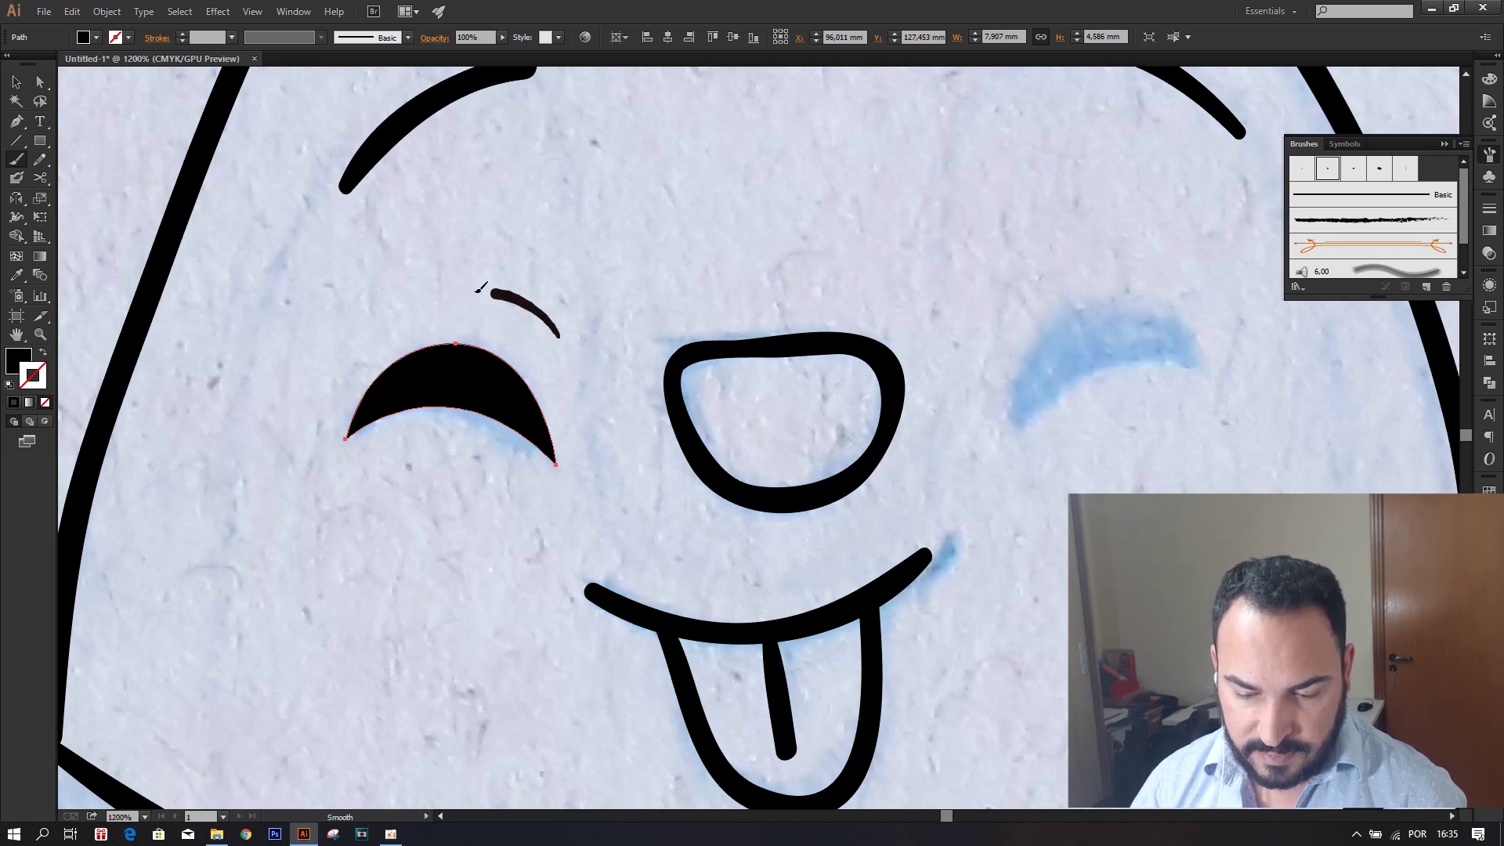
key("ctrl+z")
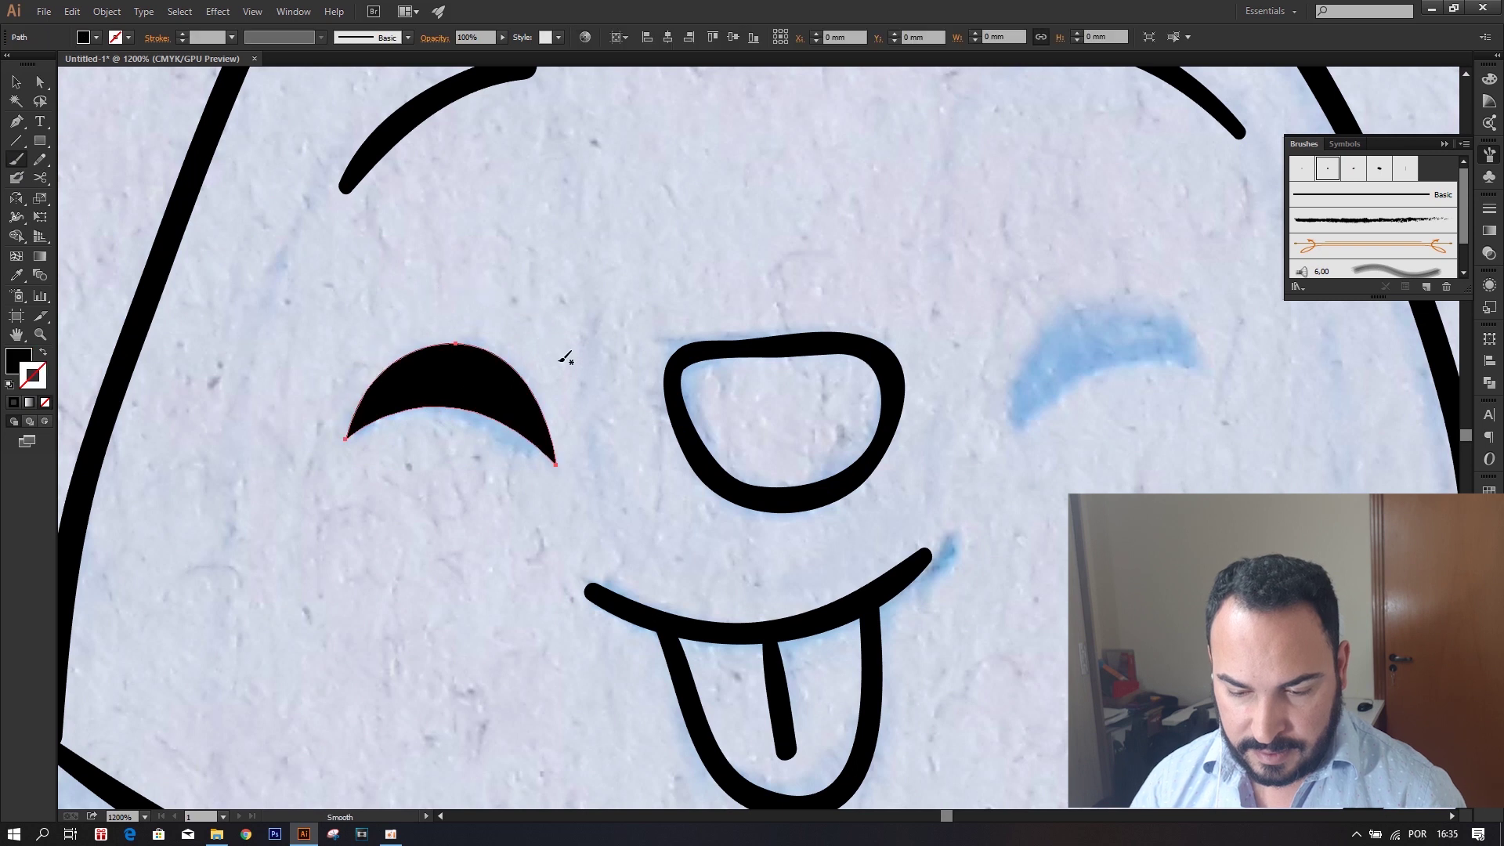
mouse_move(559, 345)
left_mouse_down()
mouse_move(386, 342)
mouse_move(341, 437)
left_mouse_up()
Add a short stroke under the left eye and select all three eye parts.
key("z")
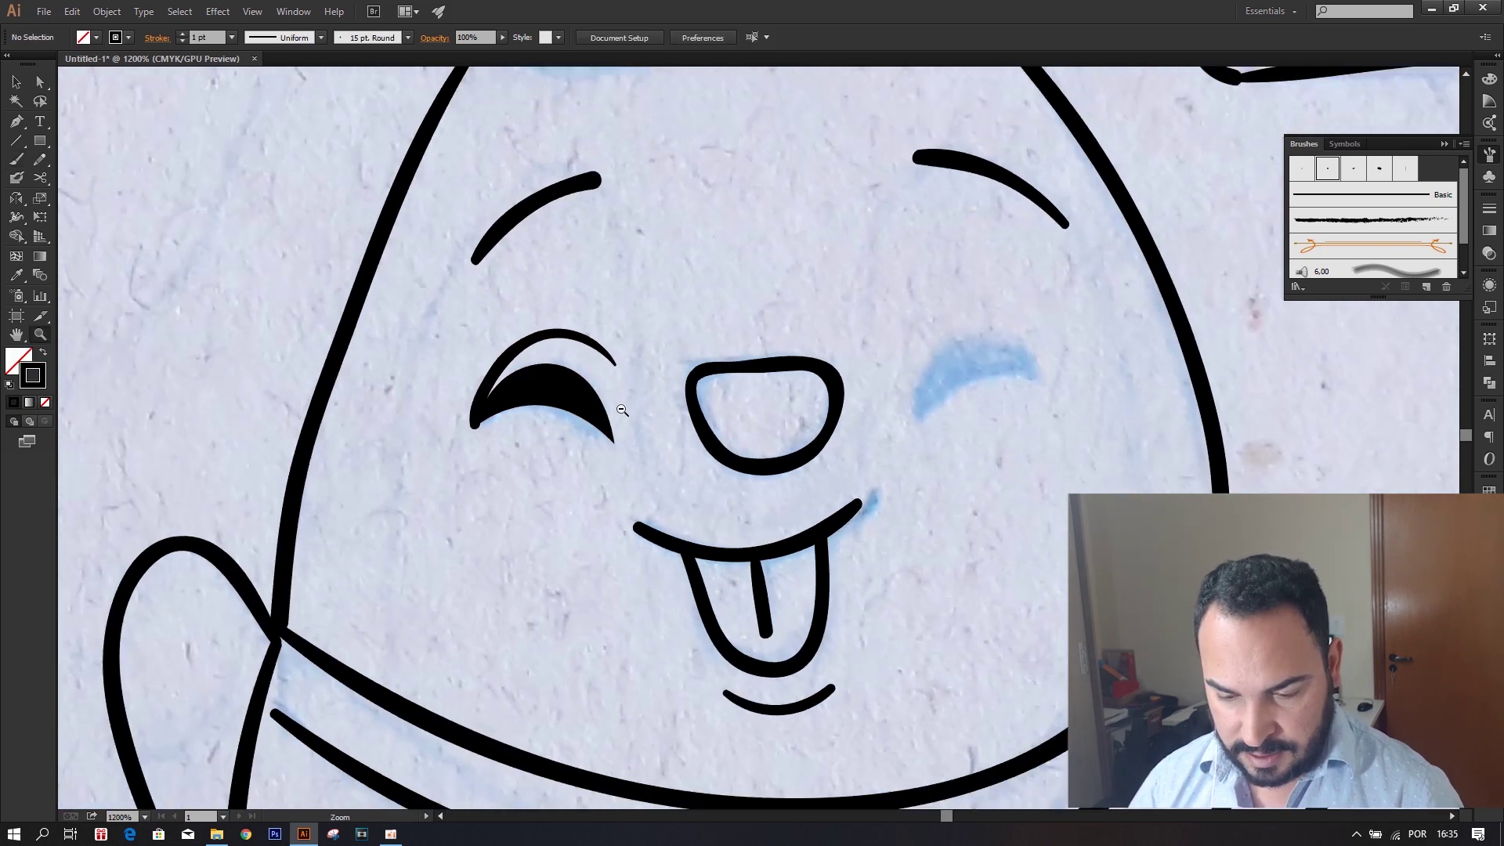
left_click_drag(732, 408, 660, 432)
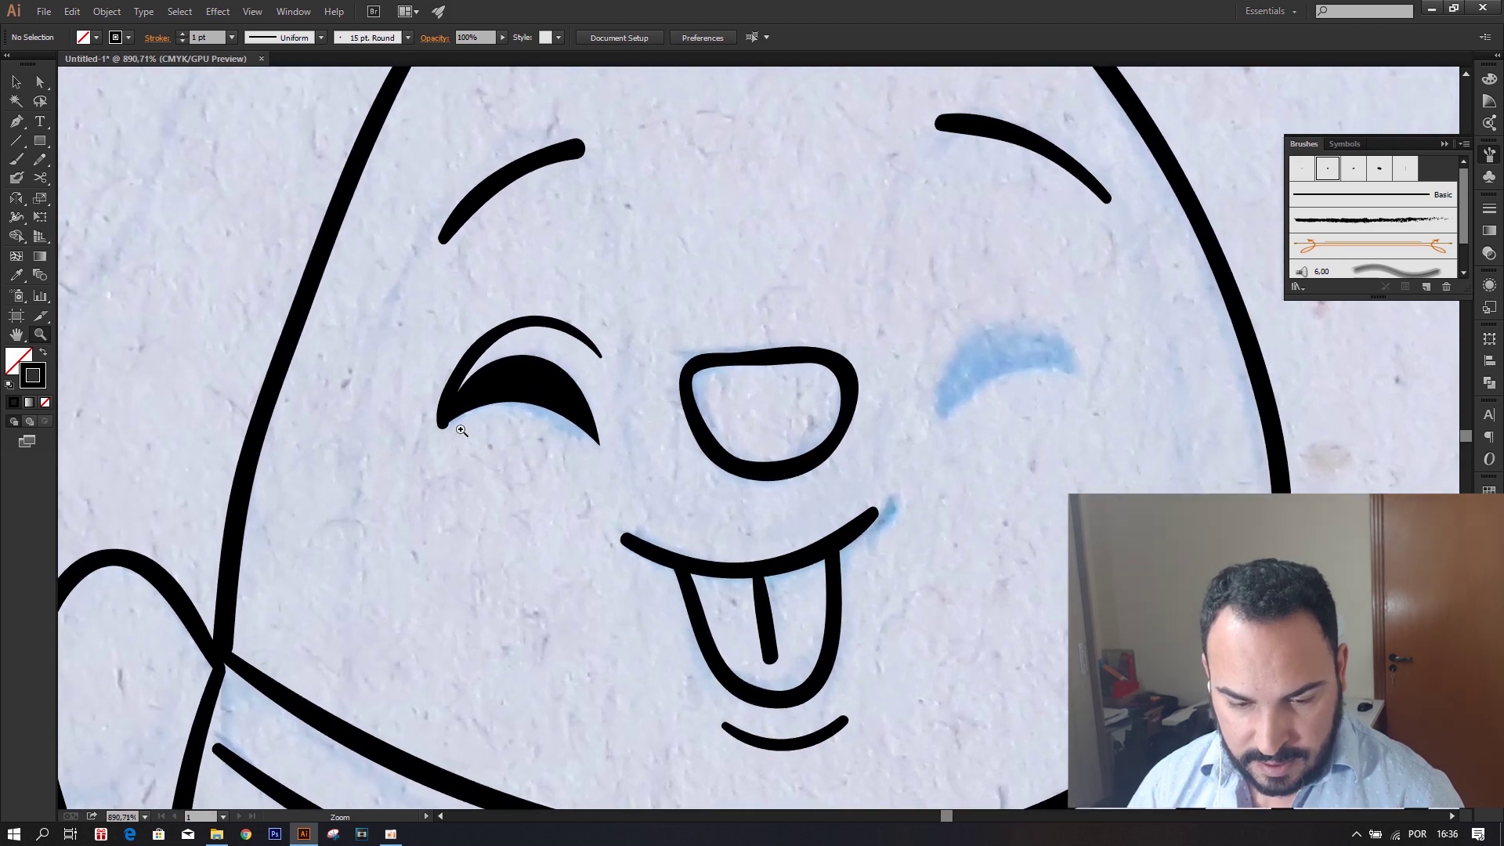
key("b")
left_click_drag(480, 439, 534, 445)
key("v")
left_click_drag(412, 288, 616, 507)
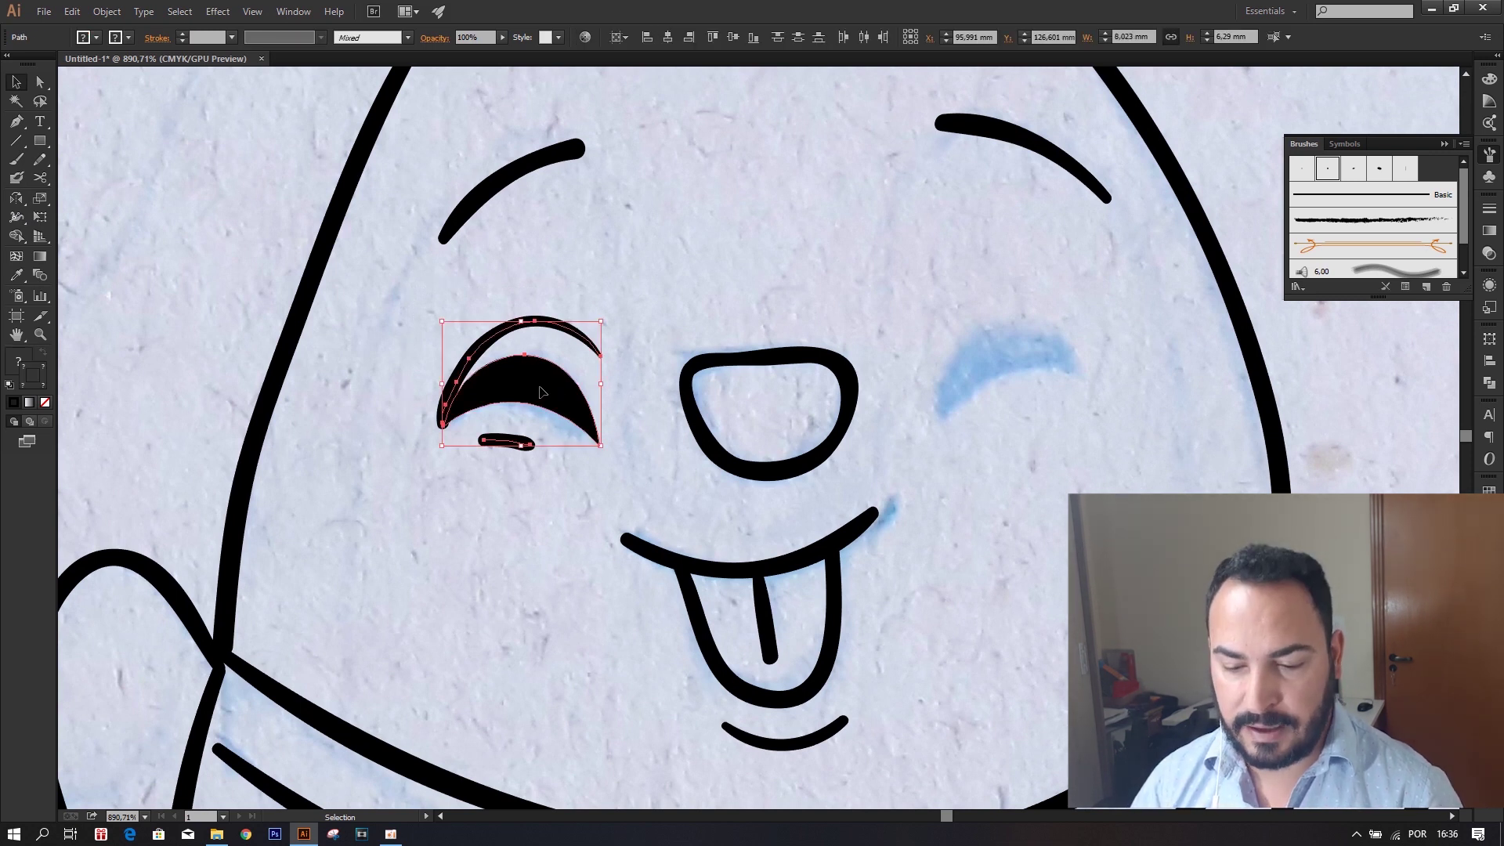
Copy the winking eye to the right eye, flip it horizontally and nudge it into place.
left_click_drag(533, 389, 1050, 368)
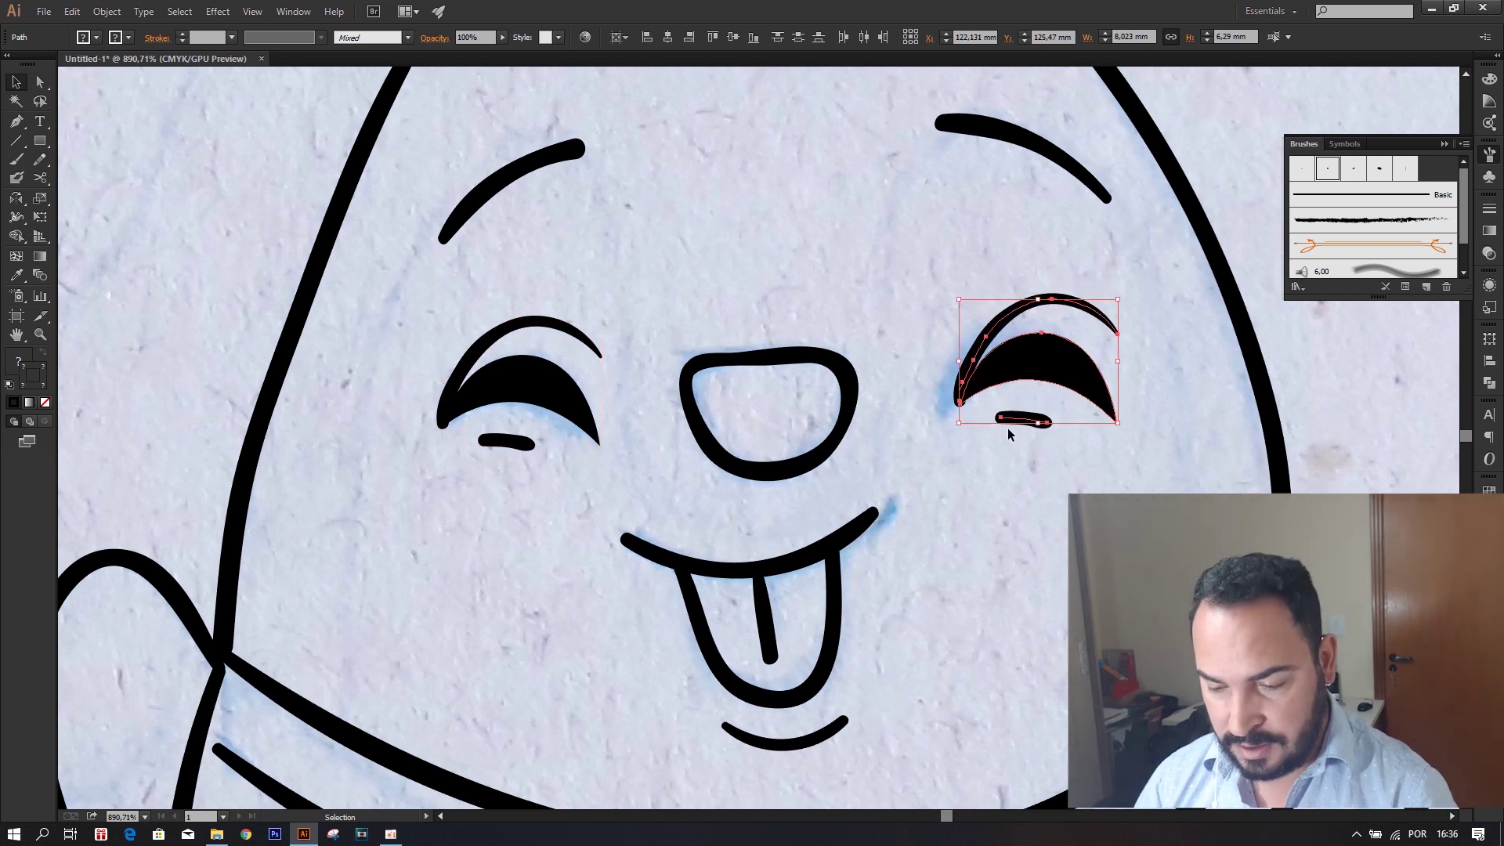
key("o")
left_click_drag(1076, 380, 978, 391)
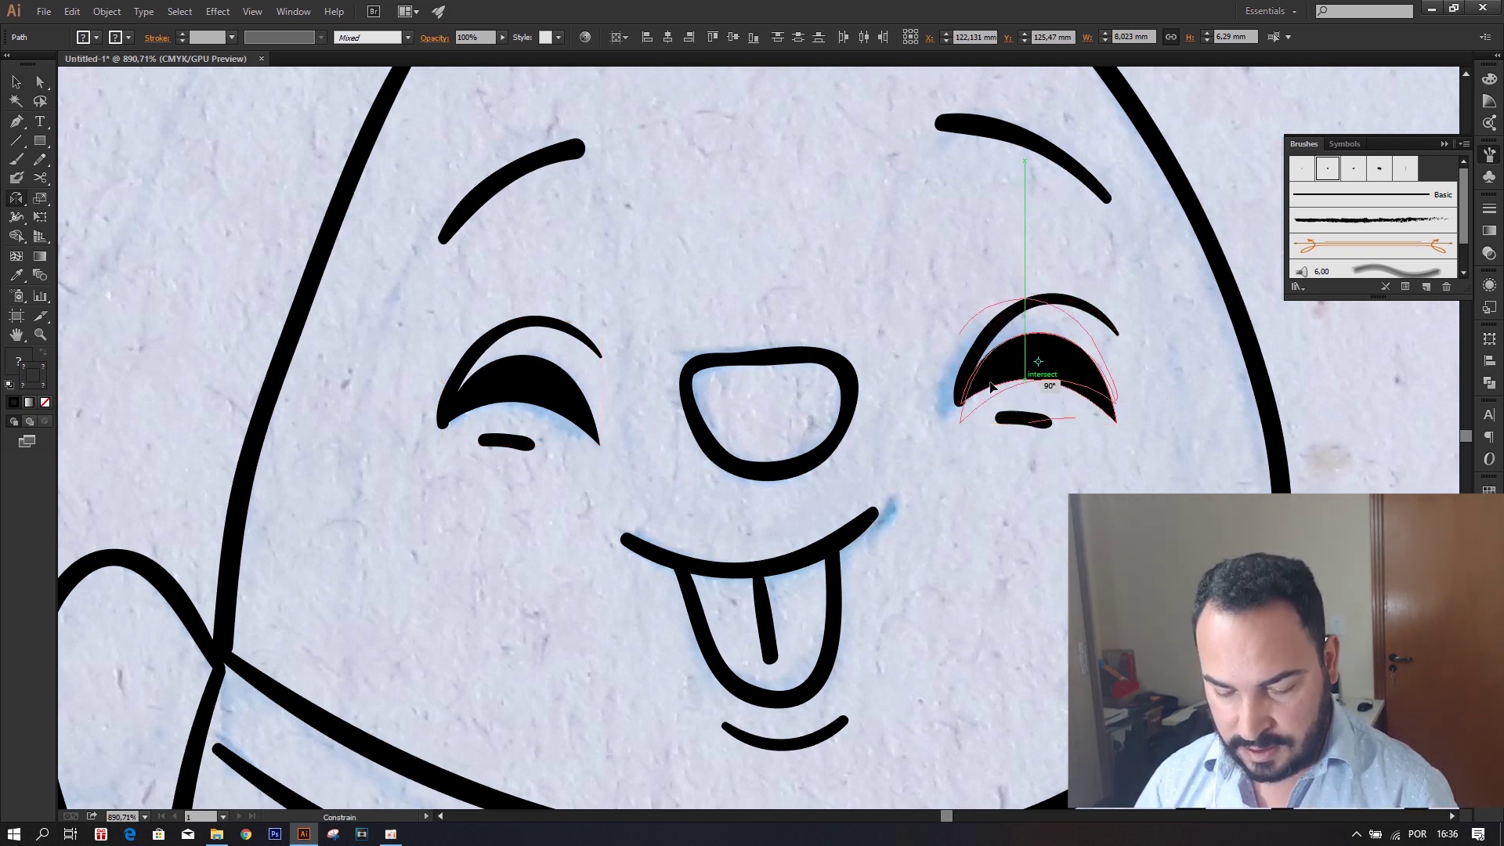
key("v")
left_click_drag(1065, 417, 839, 300)
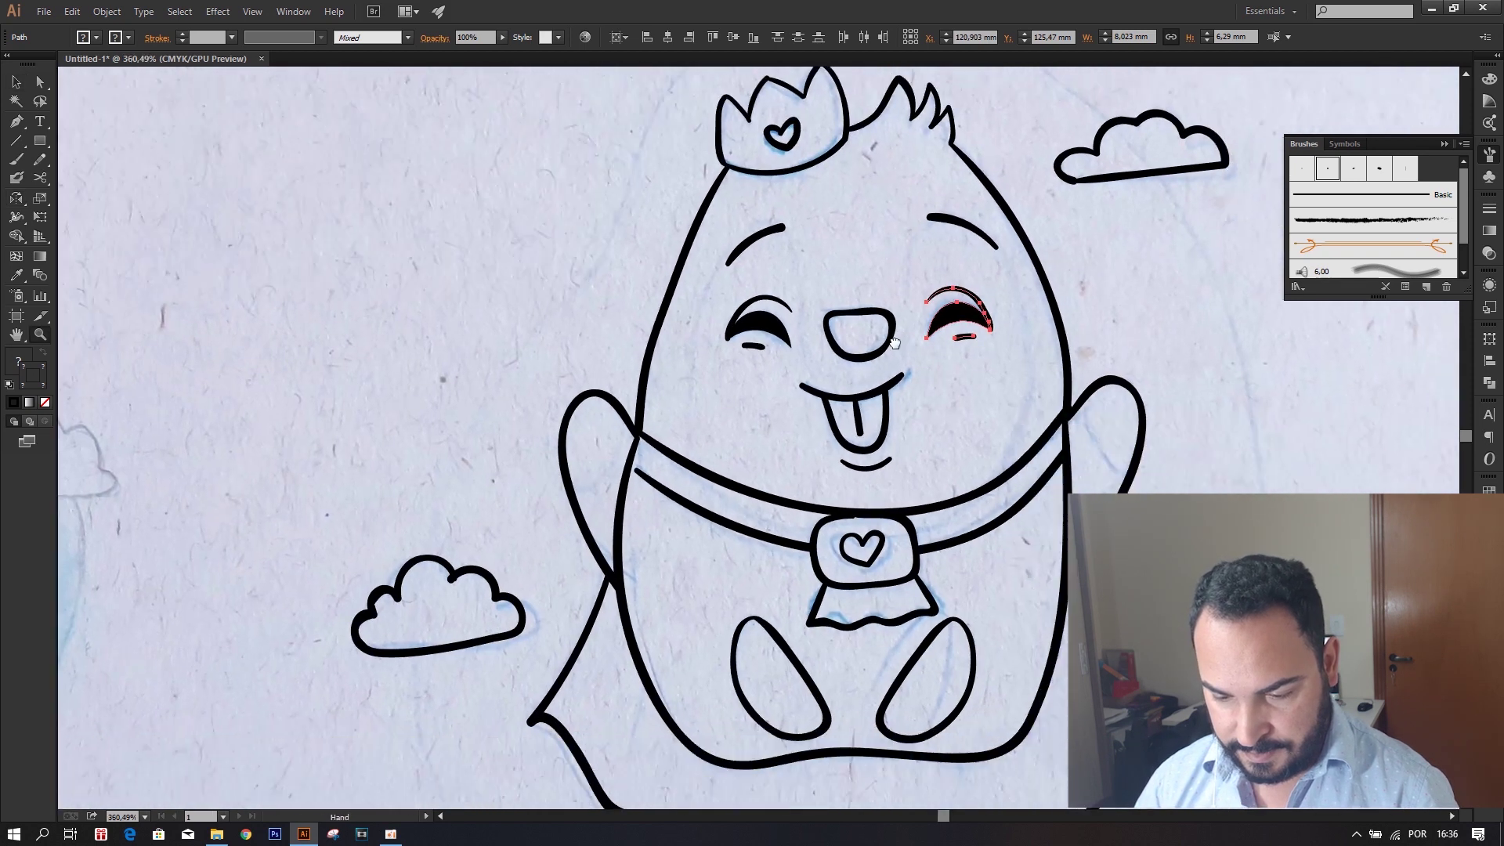
Brush a curved stroke across the upper part of the left and right arms.
left_click(1031, 367)
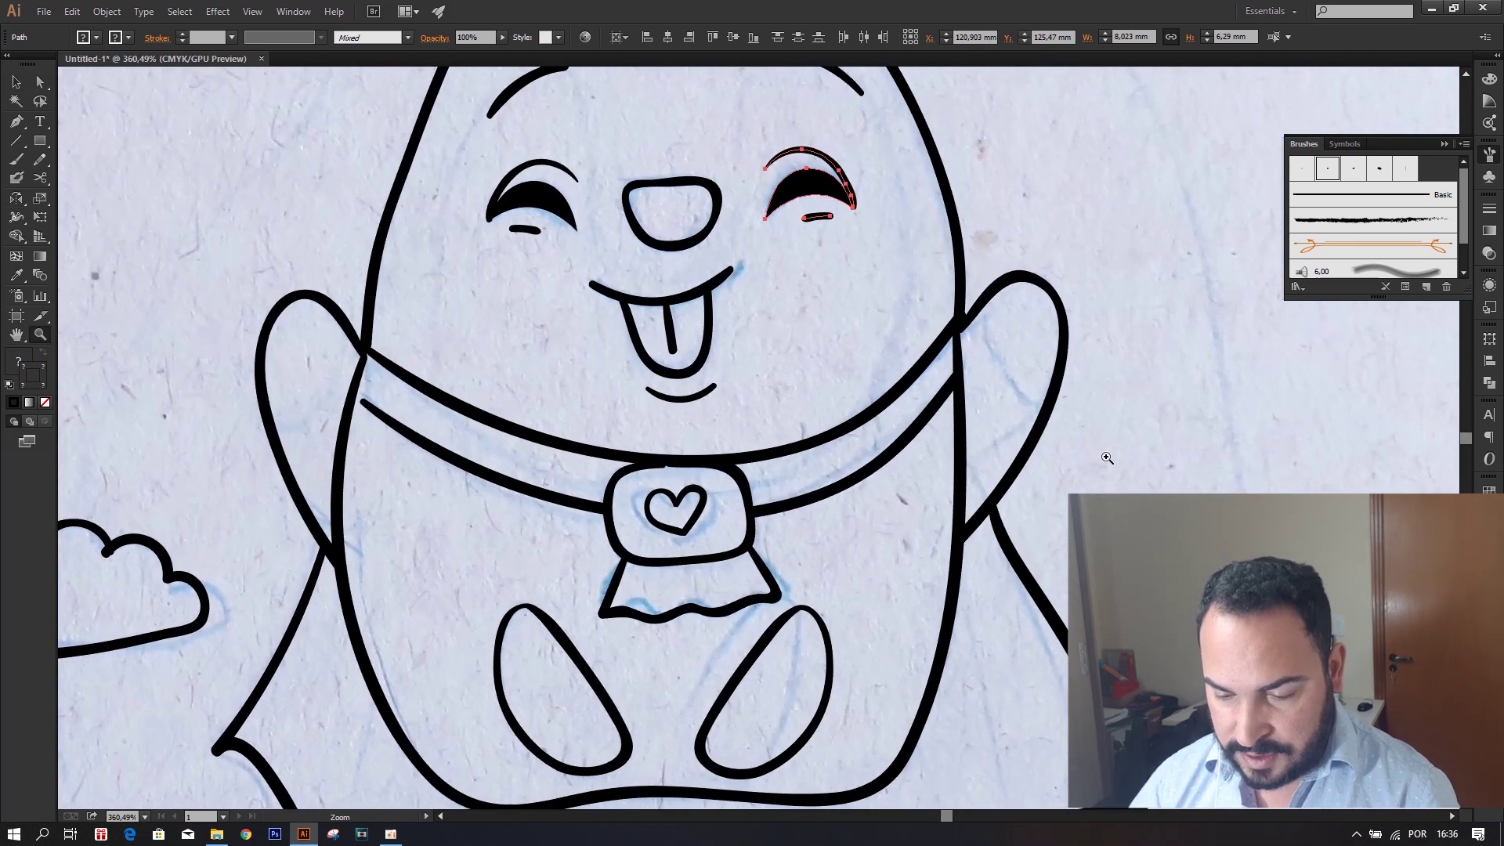
key("v")
left_click(15, 121)
left_click(16, 160)
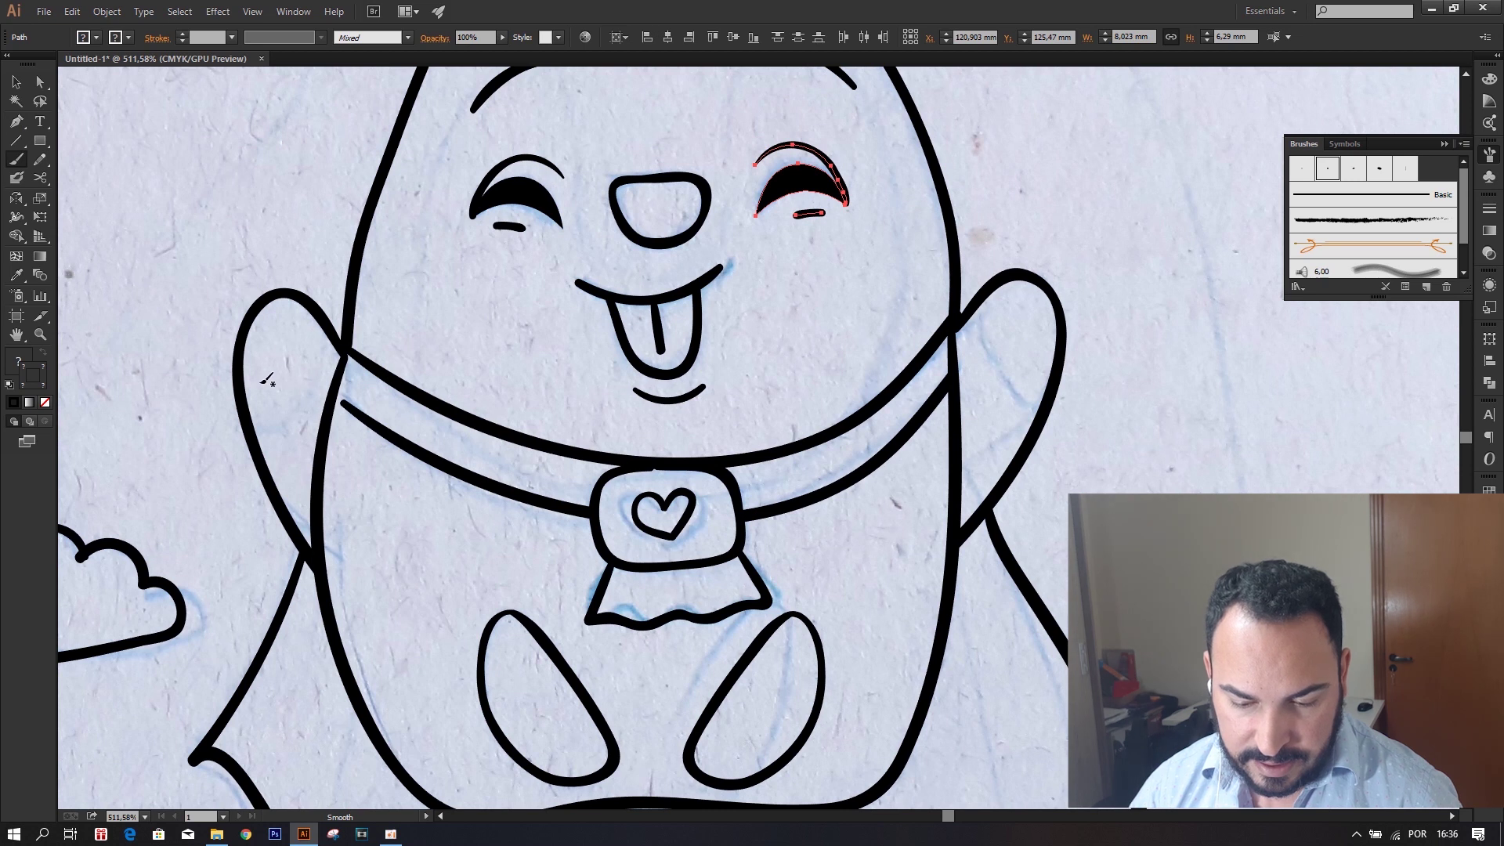
left_click_drag(250, 397, 327, 329)
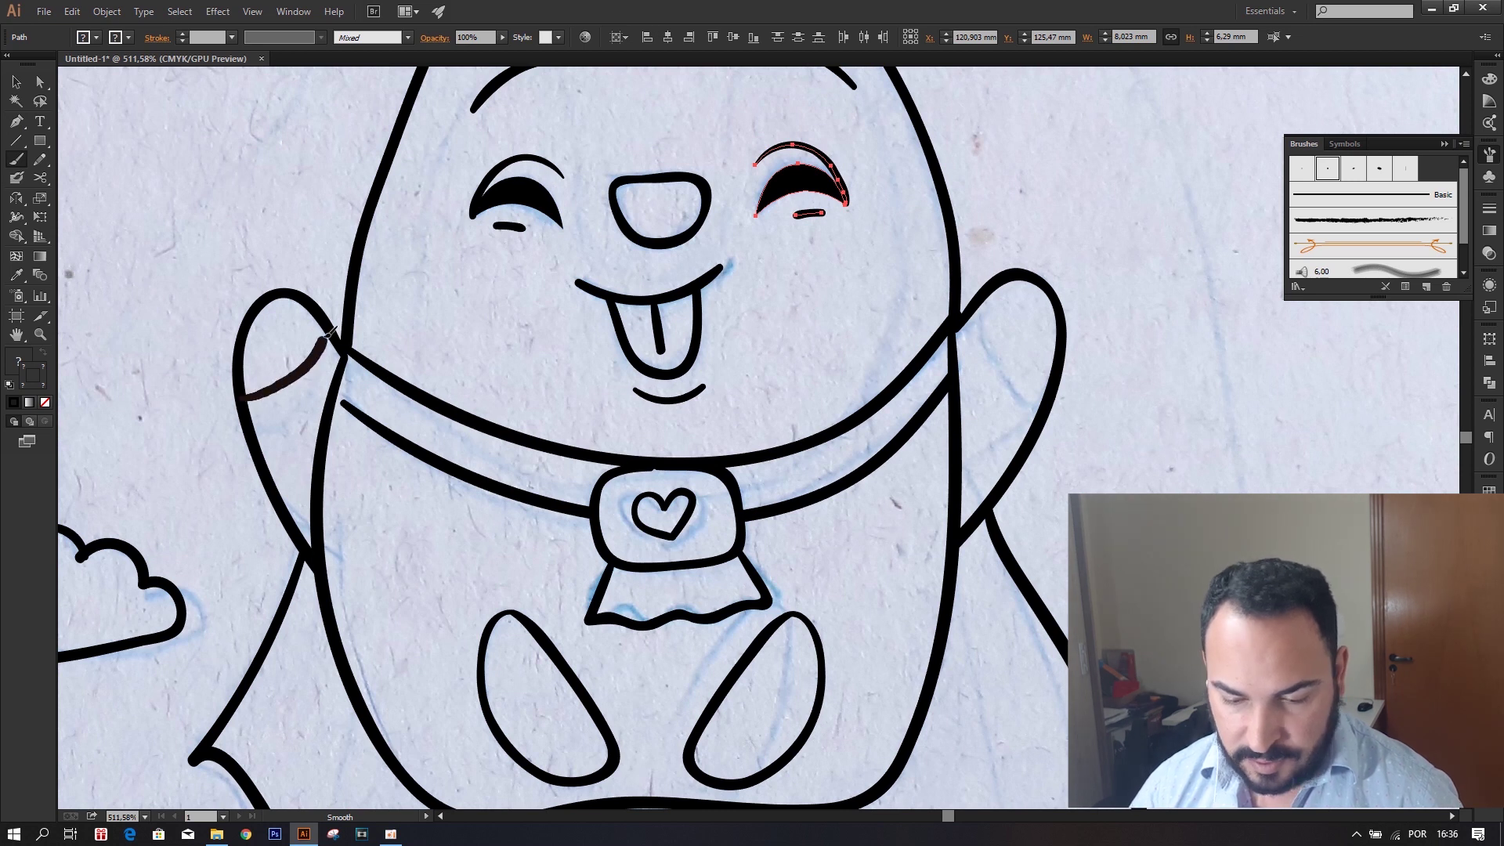
left_click_drag(977, 302, 1053, 383)
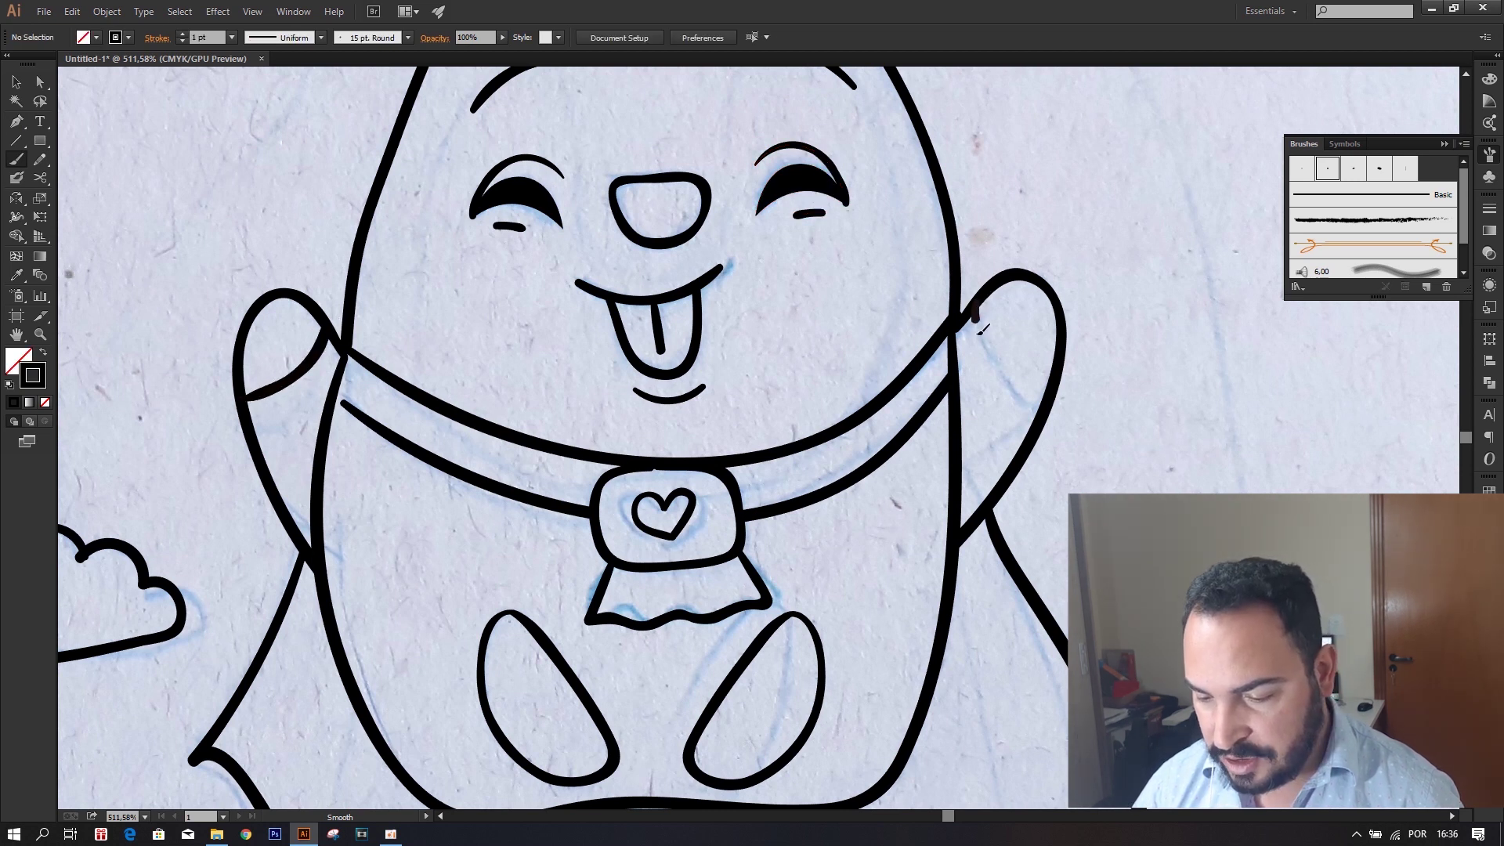
scroll(1150, 452, "down", 6)
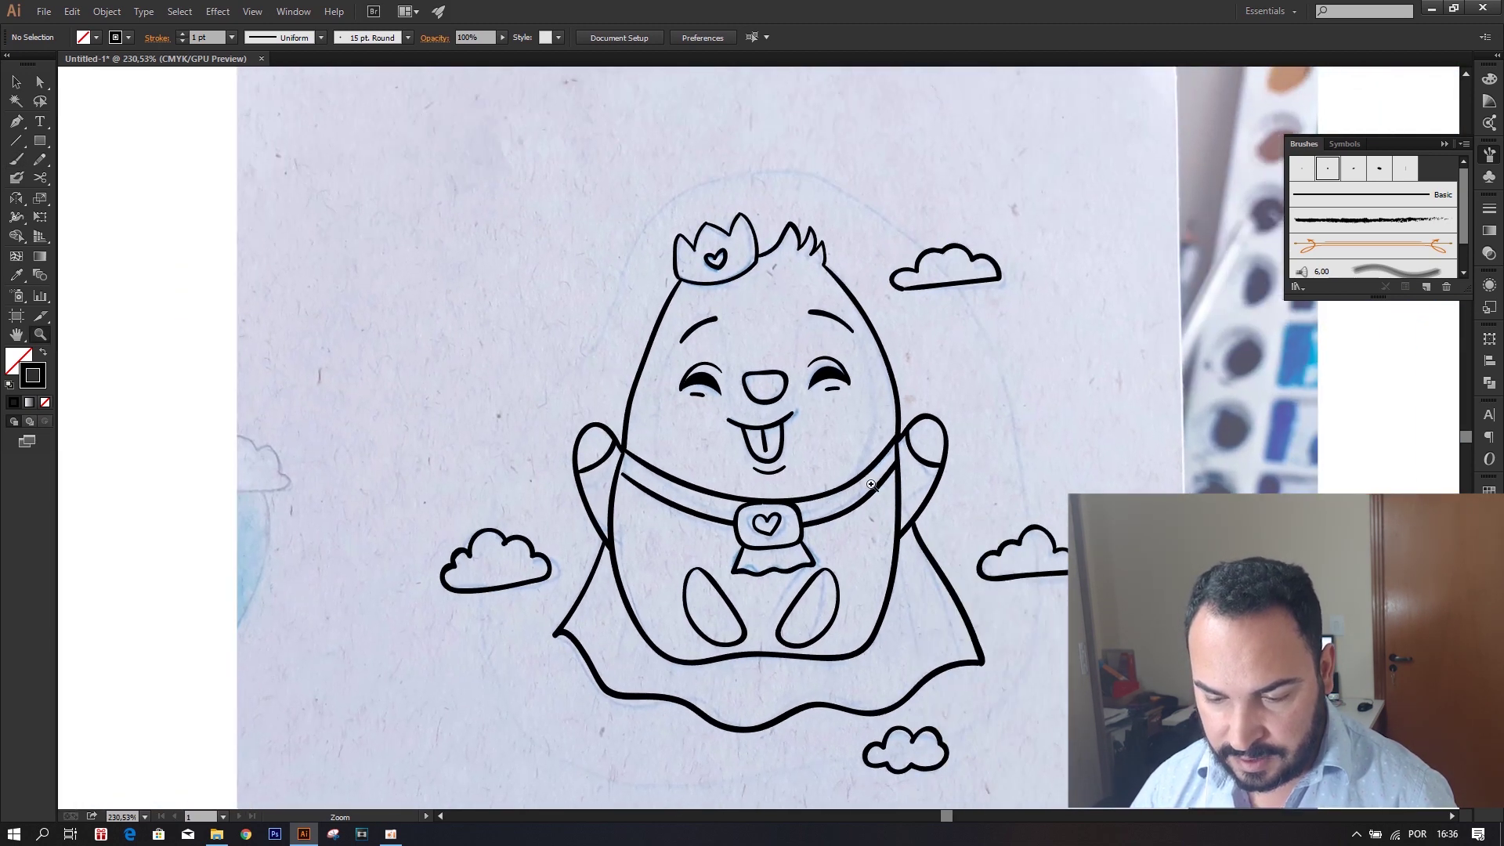
scroll(745, 265, "up", 3)
scroll(759, 311, "down", 1)
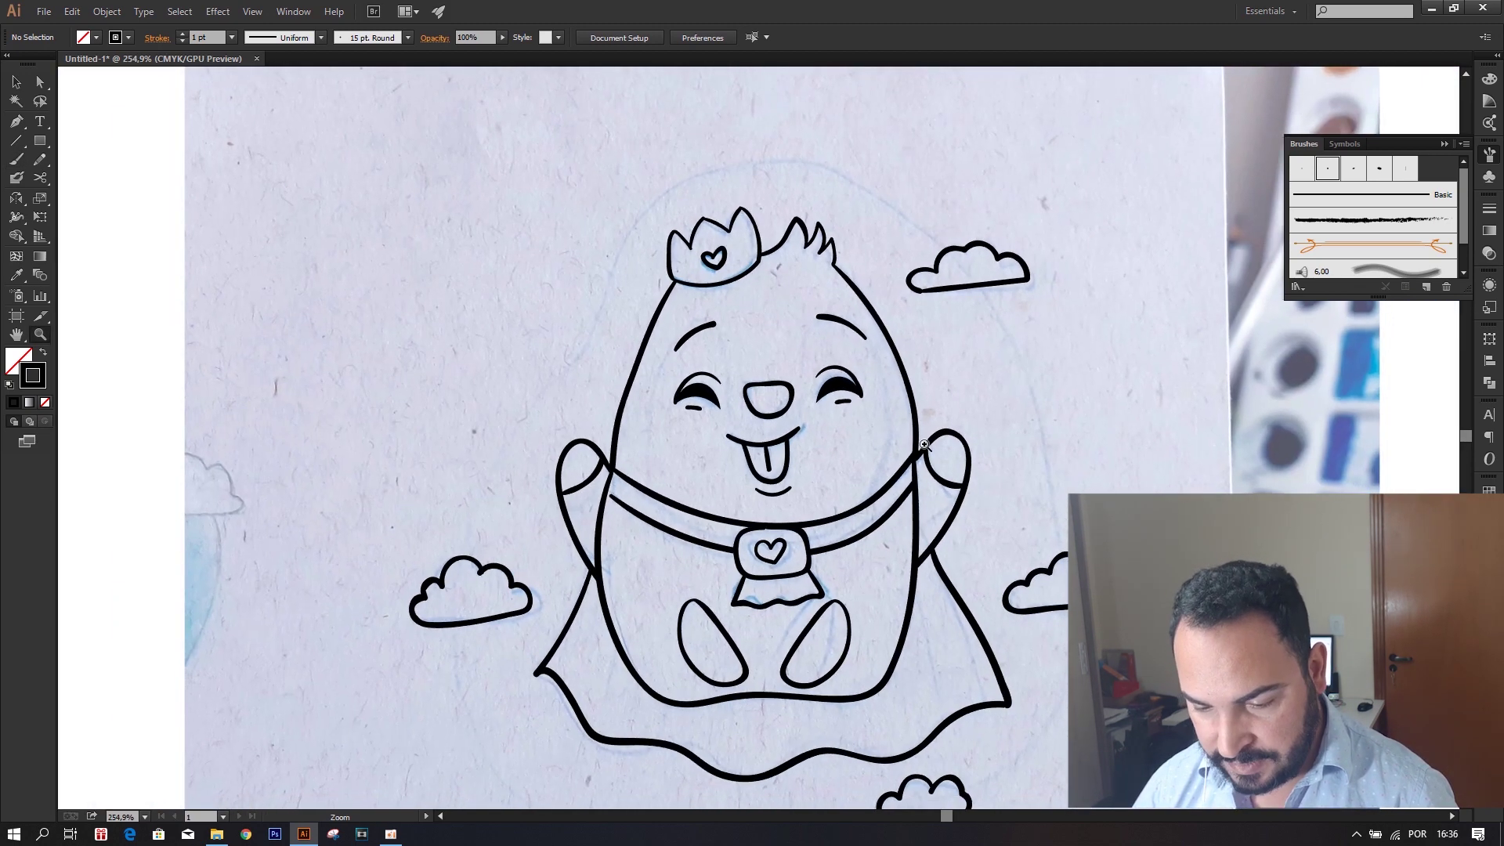
scroll(1163, 451, "up", 2)
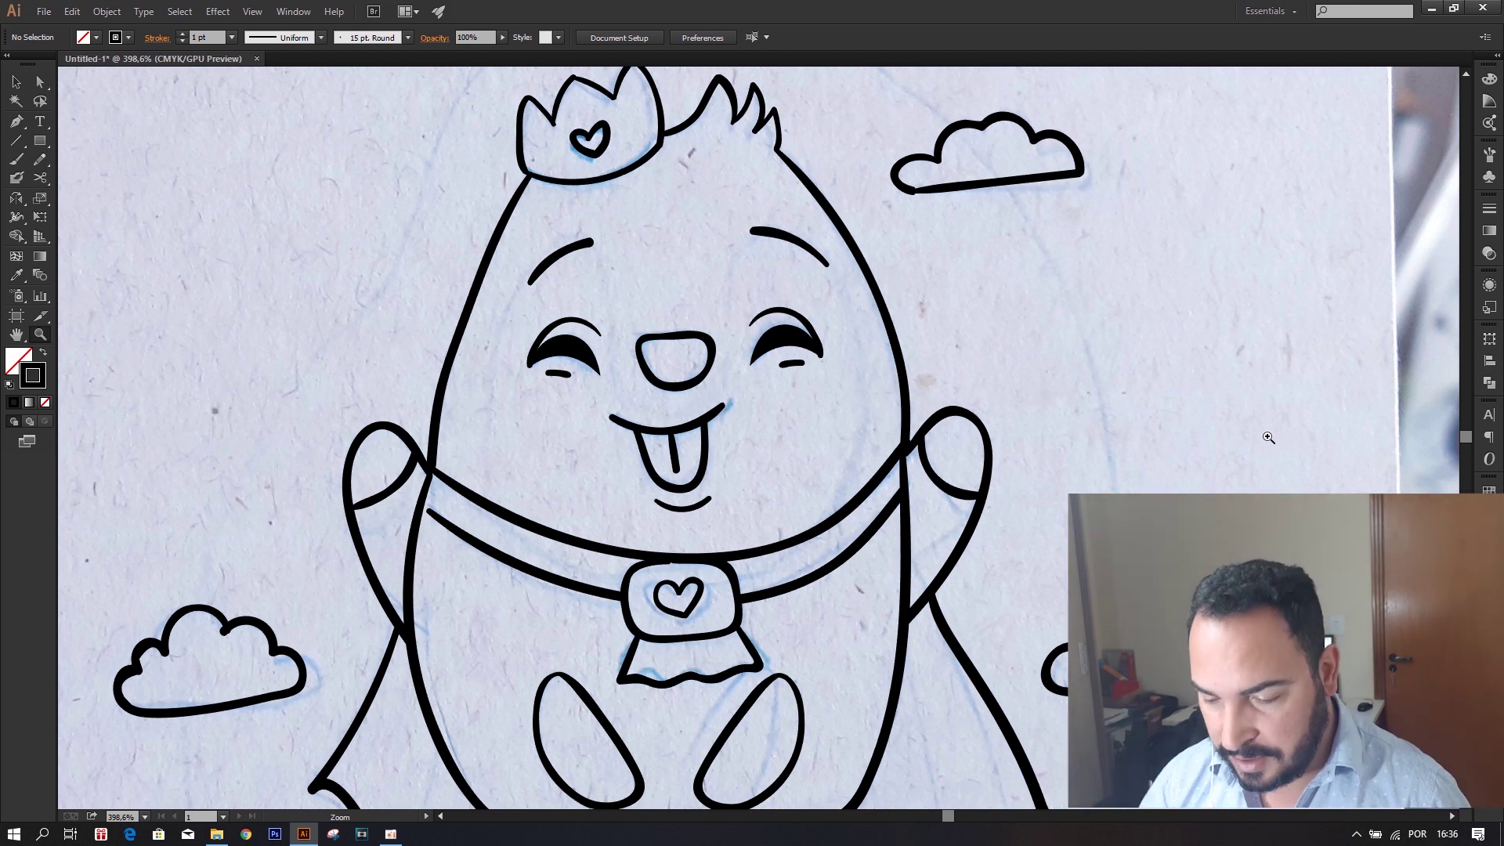
scroll(885, 447, "down", 1)
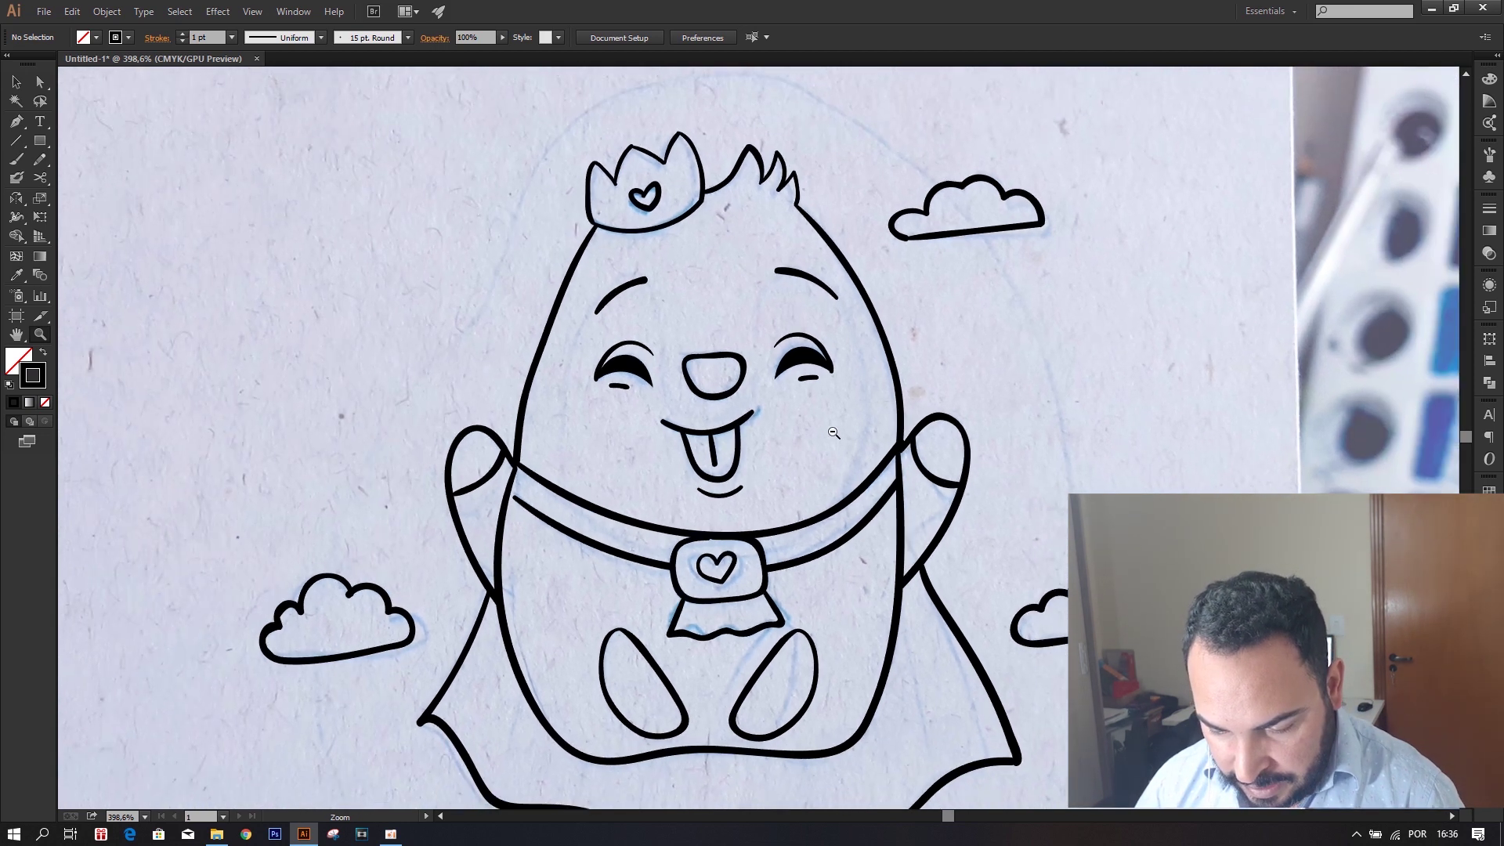
left_click_drag(914, 510, 891, 369)
scroll(891, 368, "up", 2)
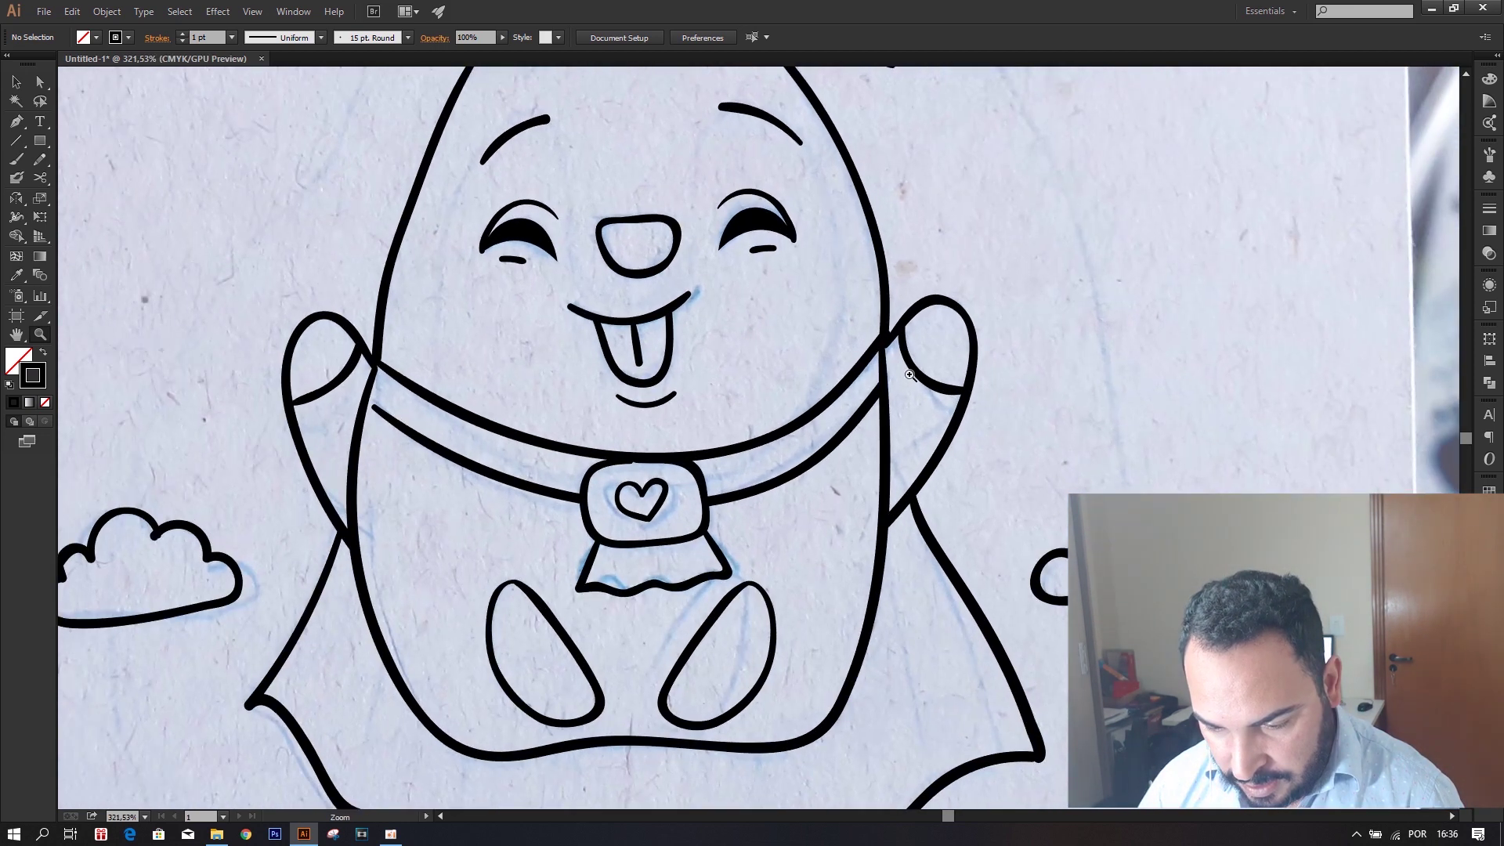
scroll(705, 352, "up", 1)
left_click_drag(371, 288, 400, 318)
left_click(15, 159)
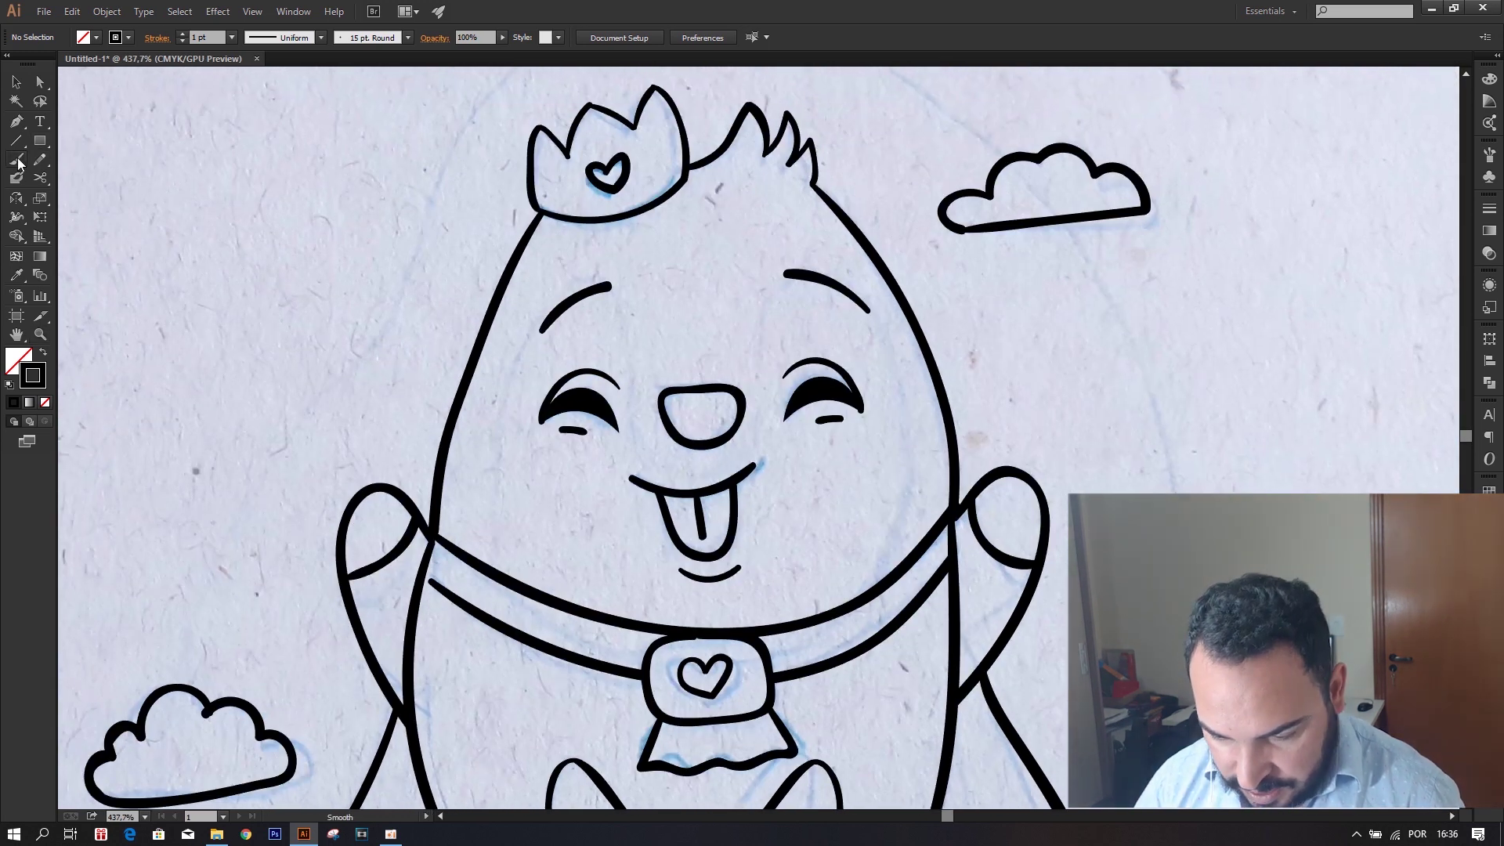
Brush the hood arc from the right arm over the head to the left arm, then zoom out.
mouse_move(923, 551)
left_mouse_down()
mouse_move(675, 262)
mouse_move(473, 550)
left_mouse_up()
key("z")
left_click_drag(924, 492, 881, 569)
key("b")
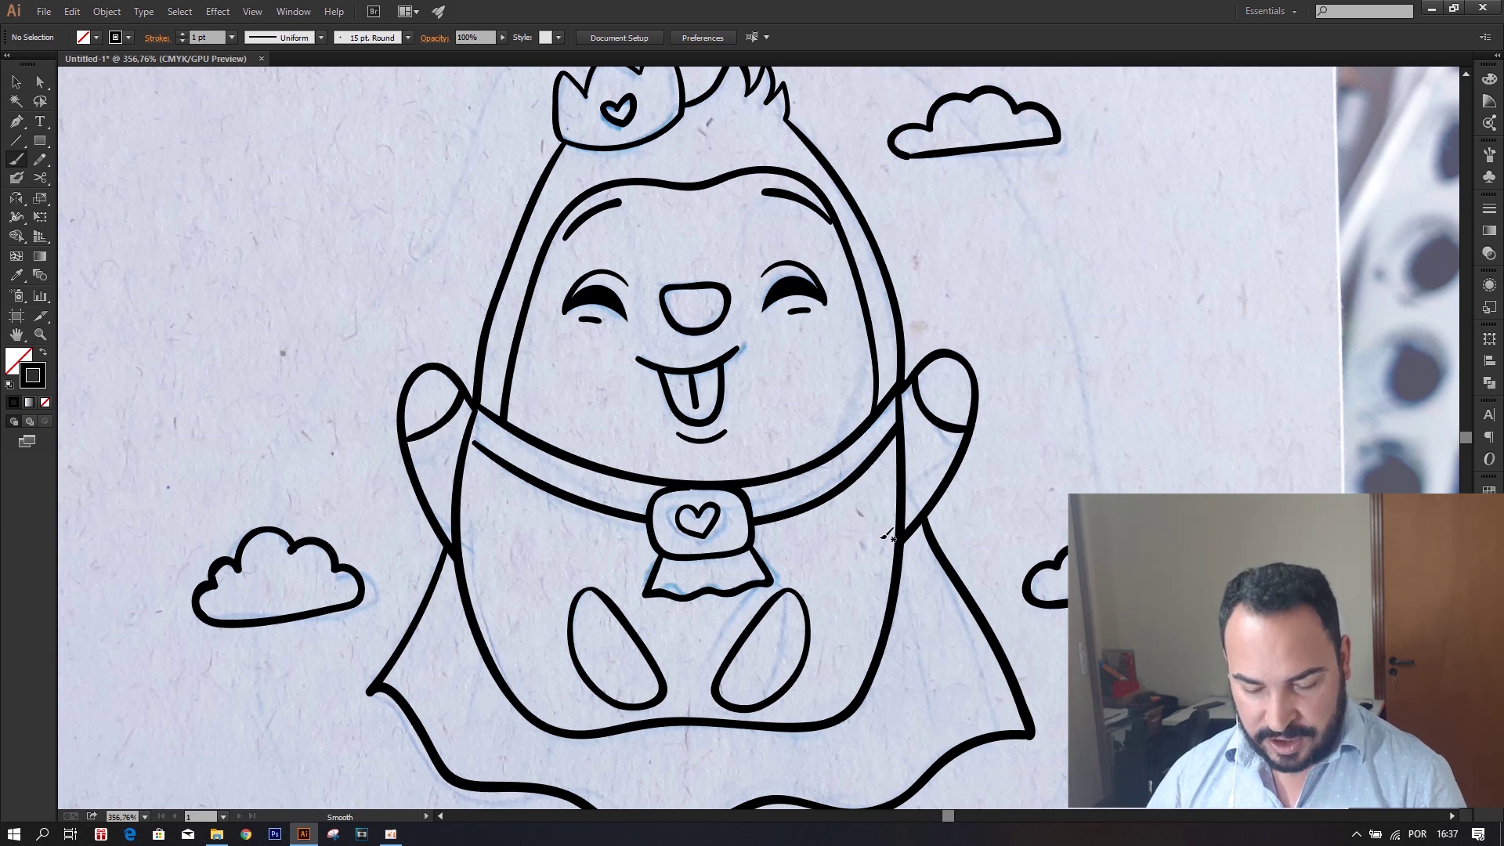
key("z")
left_click(751, 544, "alt")
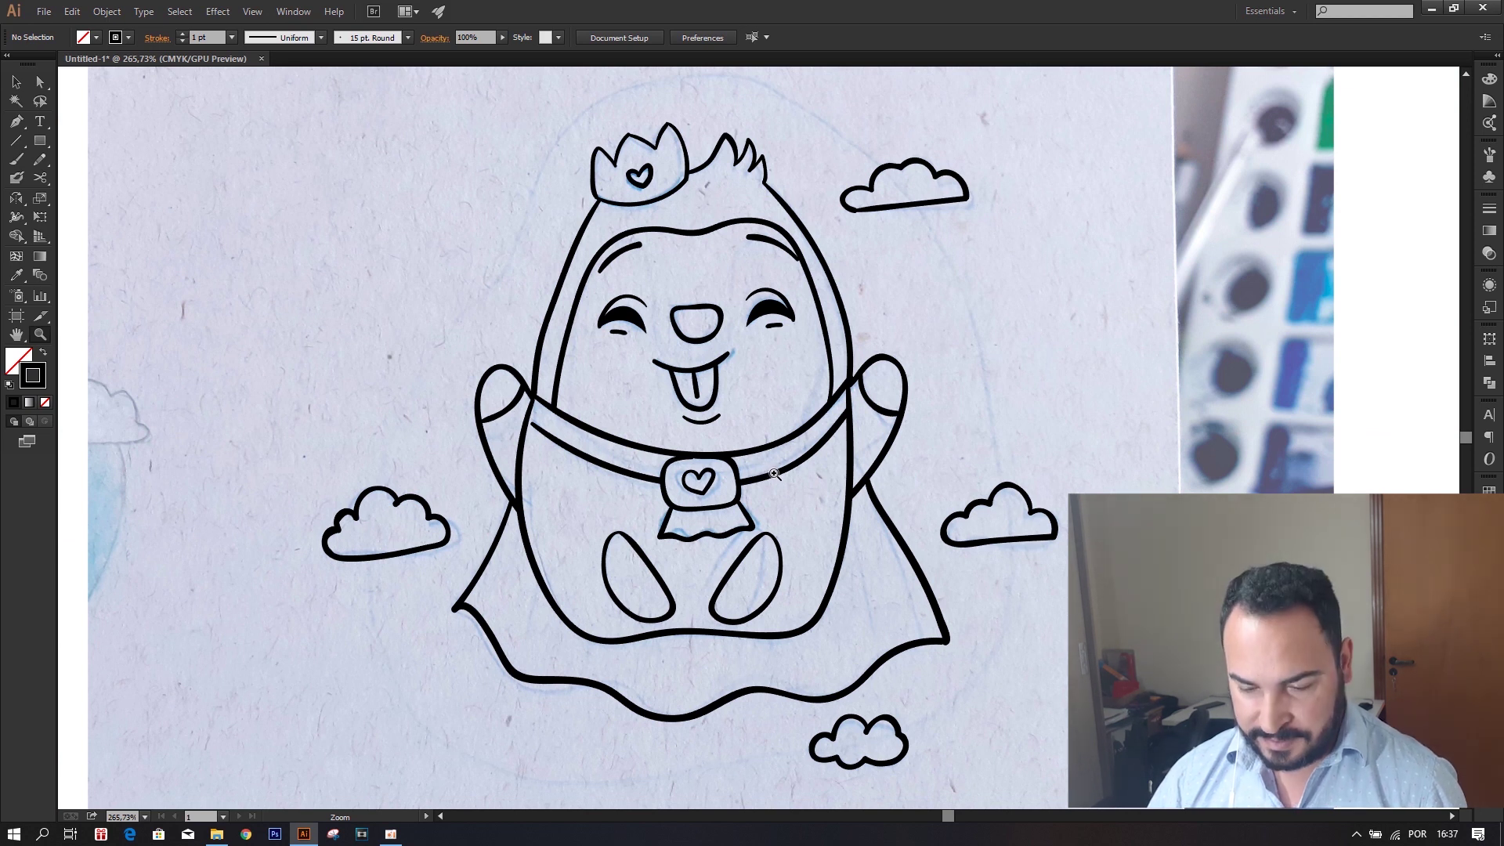
left_click_drag(279, 227, 298, 220)
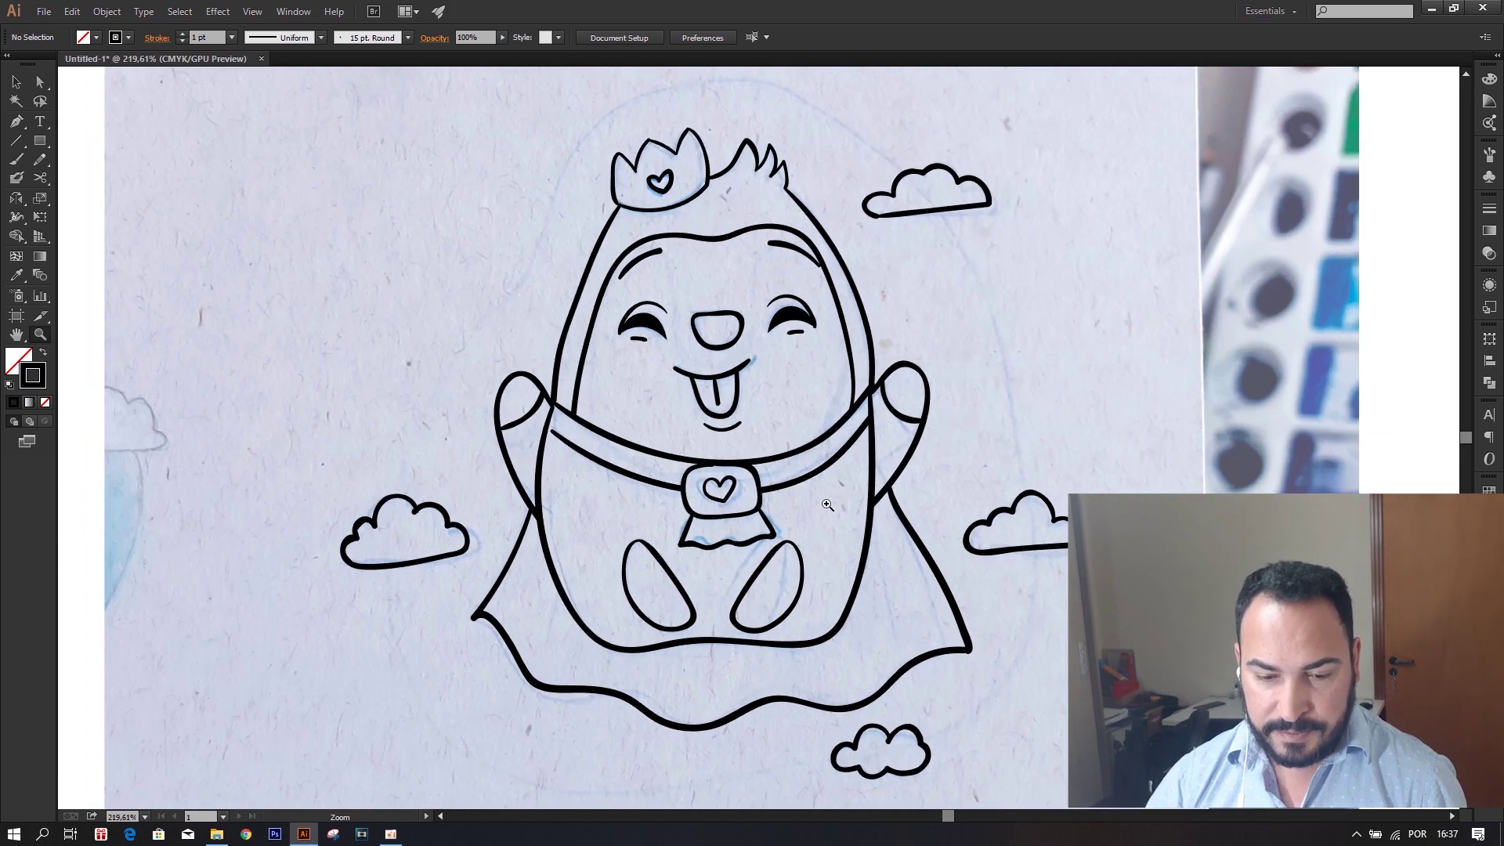
left_click(13, 84)
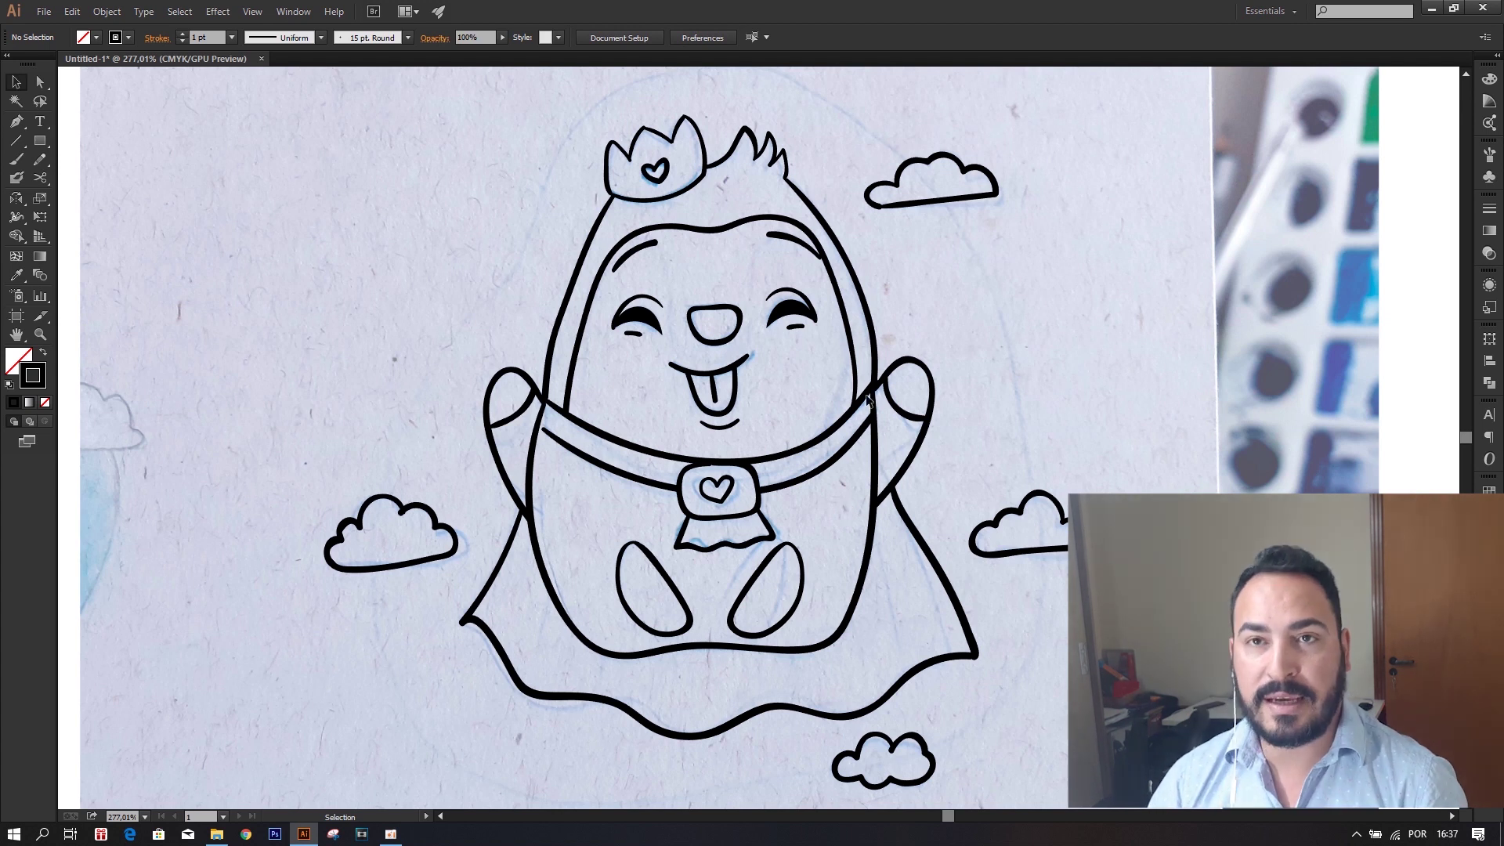
Recolour the head's right outer curve stroke to purple 71408c.
left_click(835, 272)
left_click(860, 269)
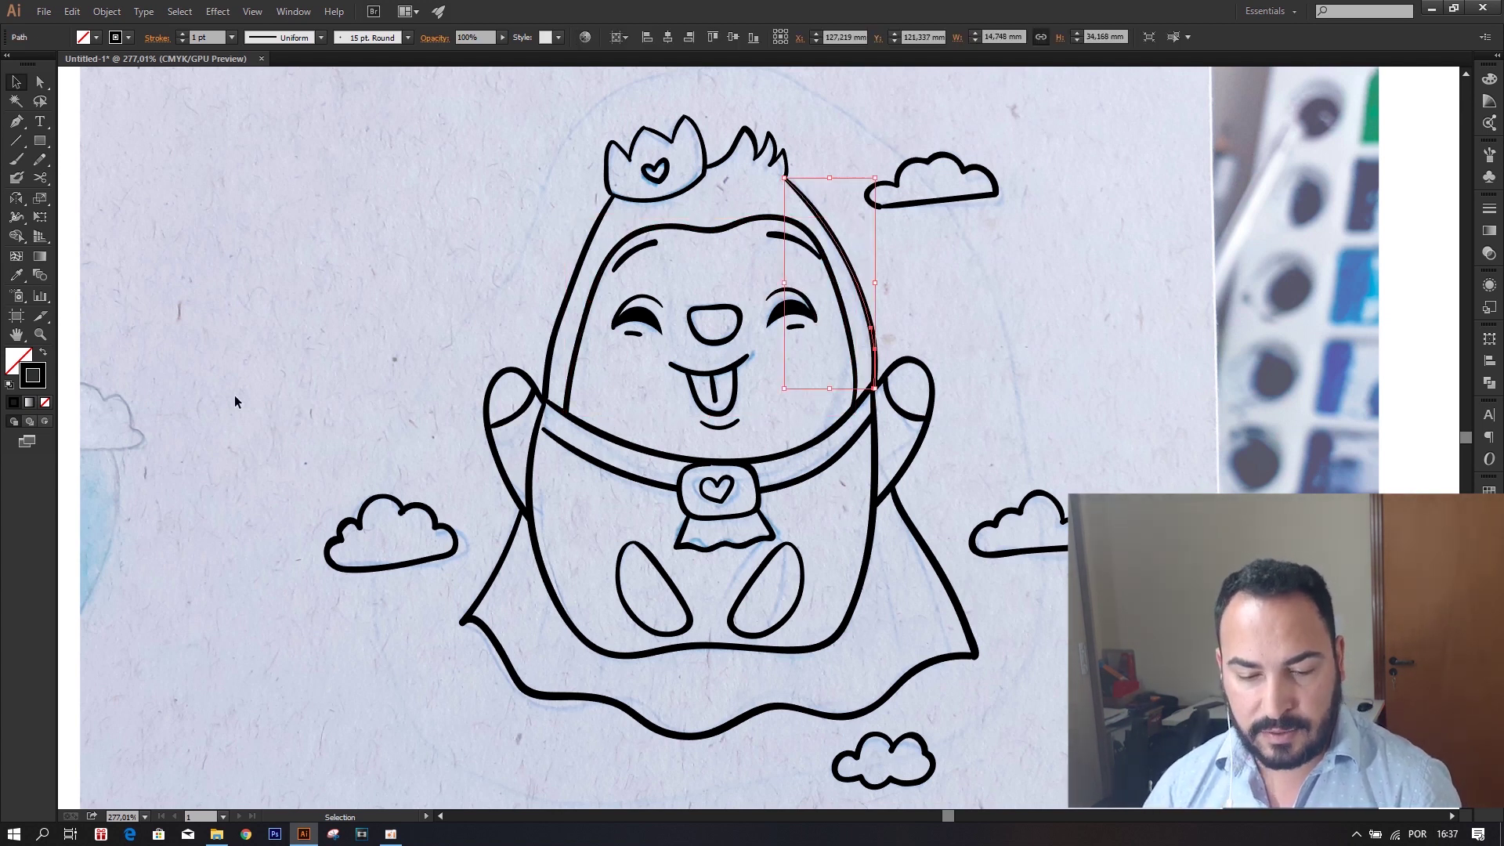
double_click(41, 383)
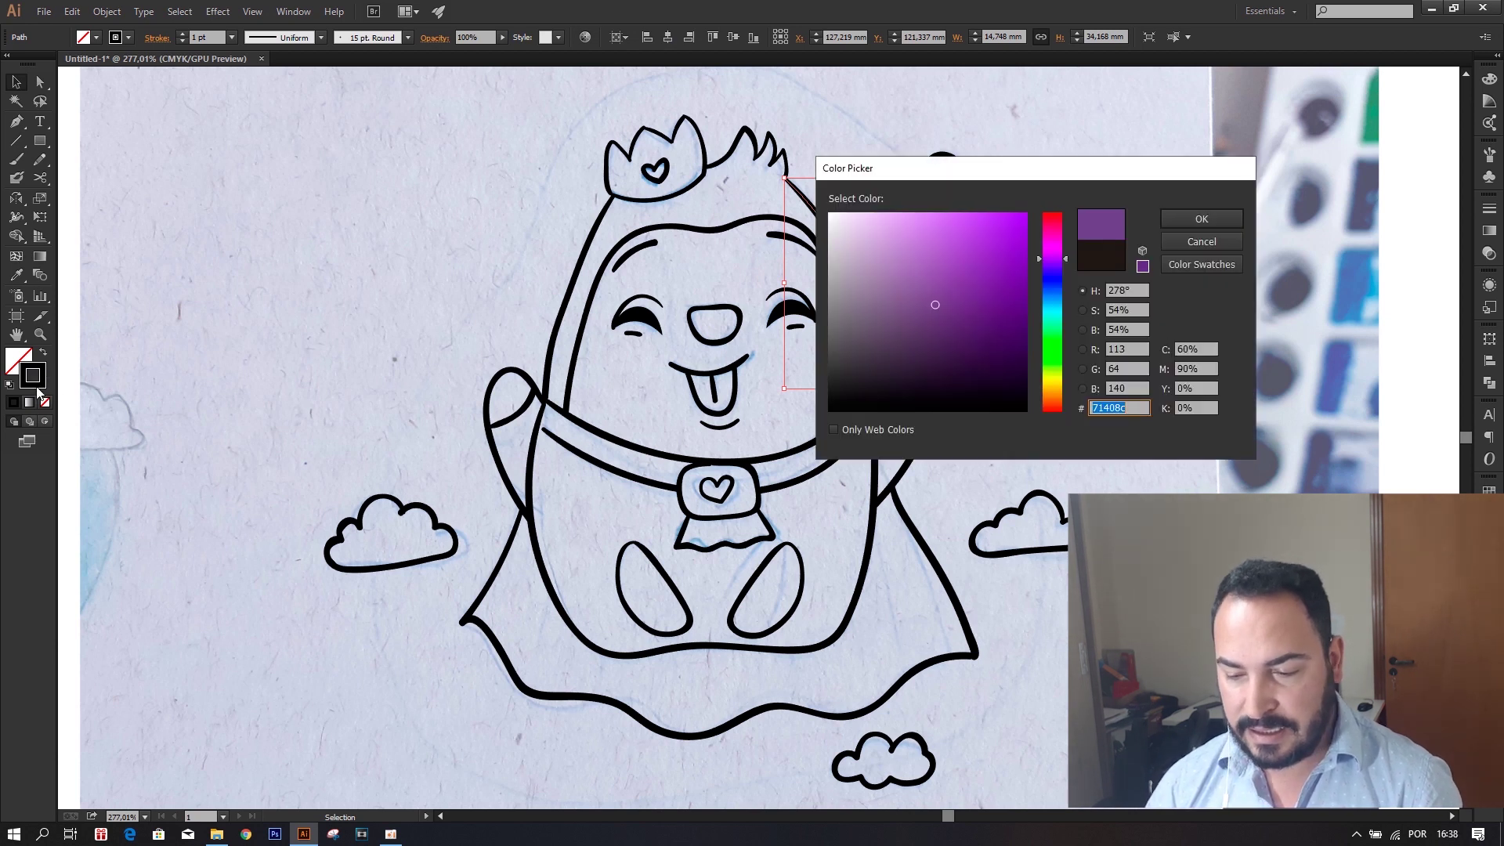
left_click(1015, 267)
left_click(1191, 221)
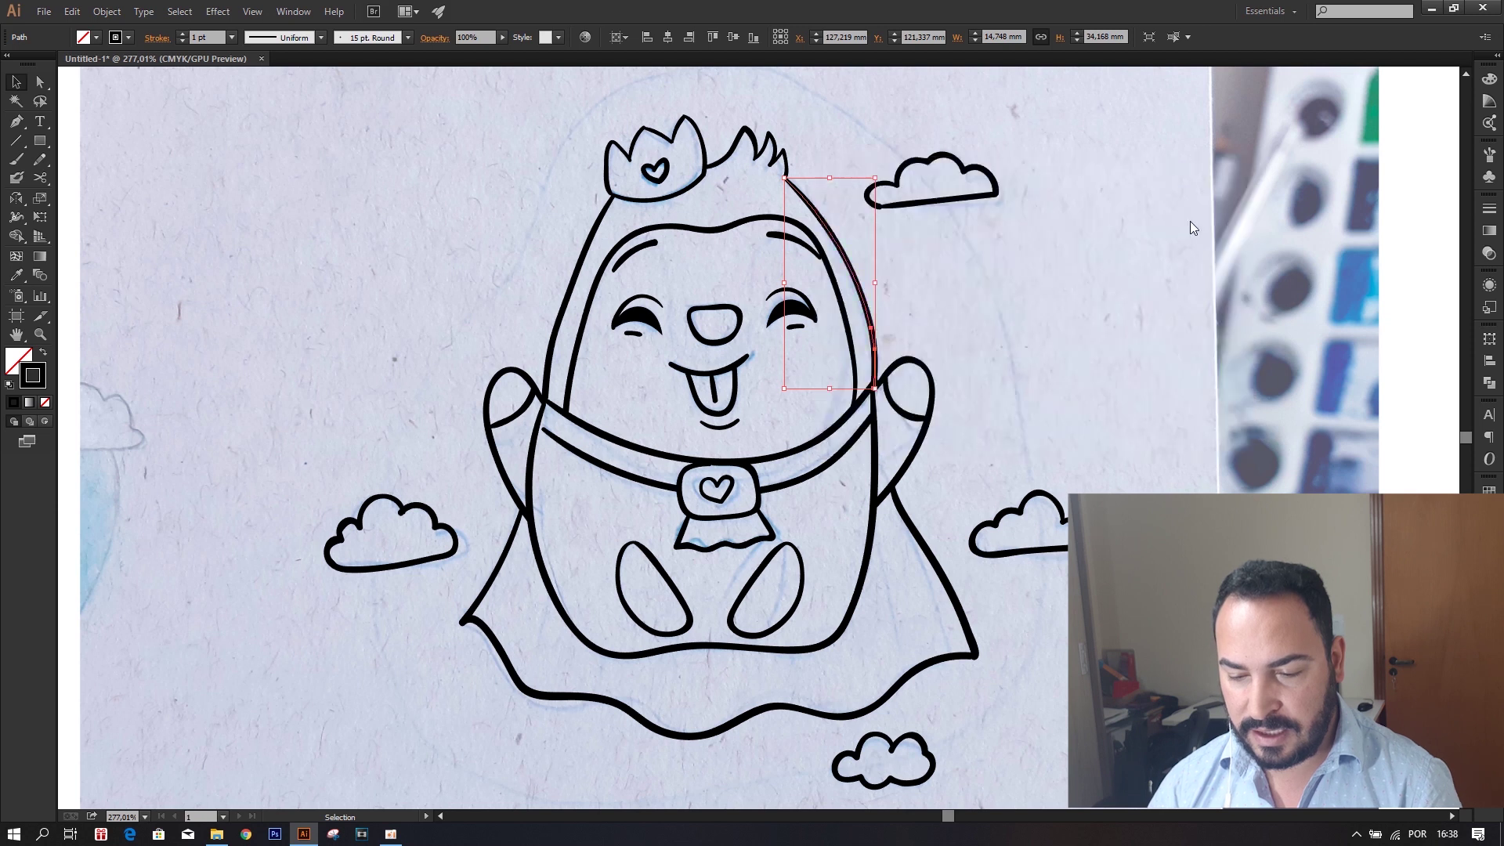
Deselect and zoom in on the head and crown to inspect the purple curve.
left_click(1015, 309)
key("z")
left_click_drag(861, 260, 1034, 401)
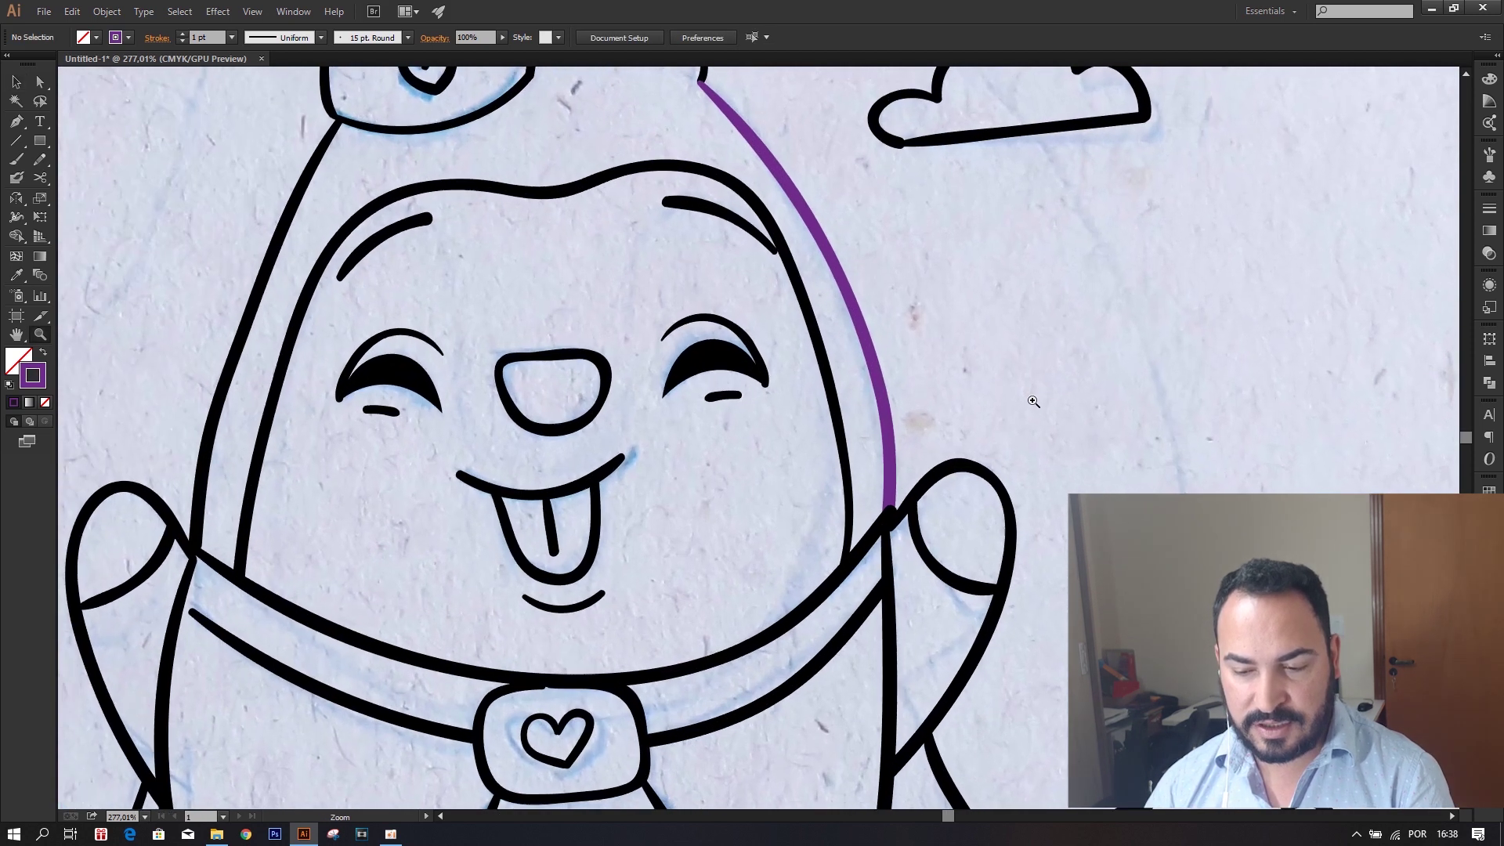
left_click(1033, 401, "alt")
left_click(958, 266)
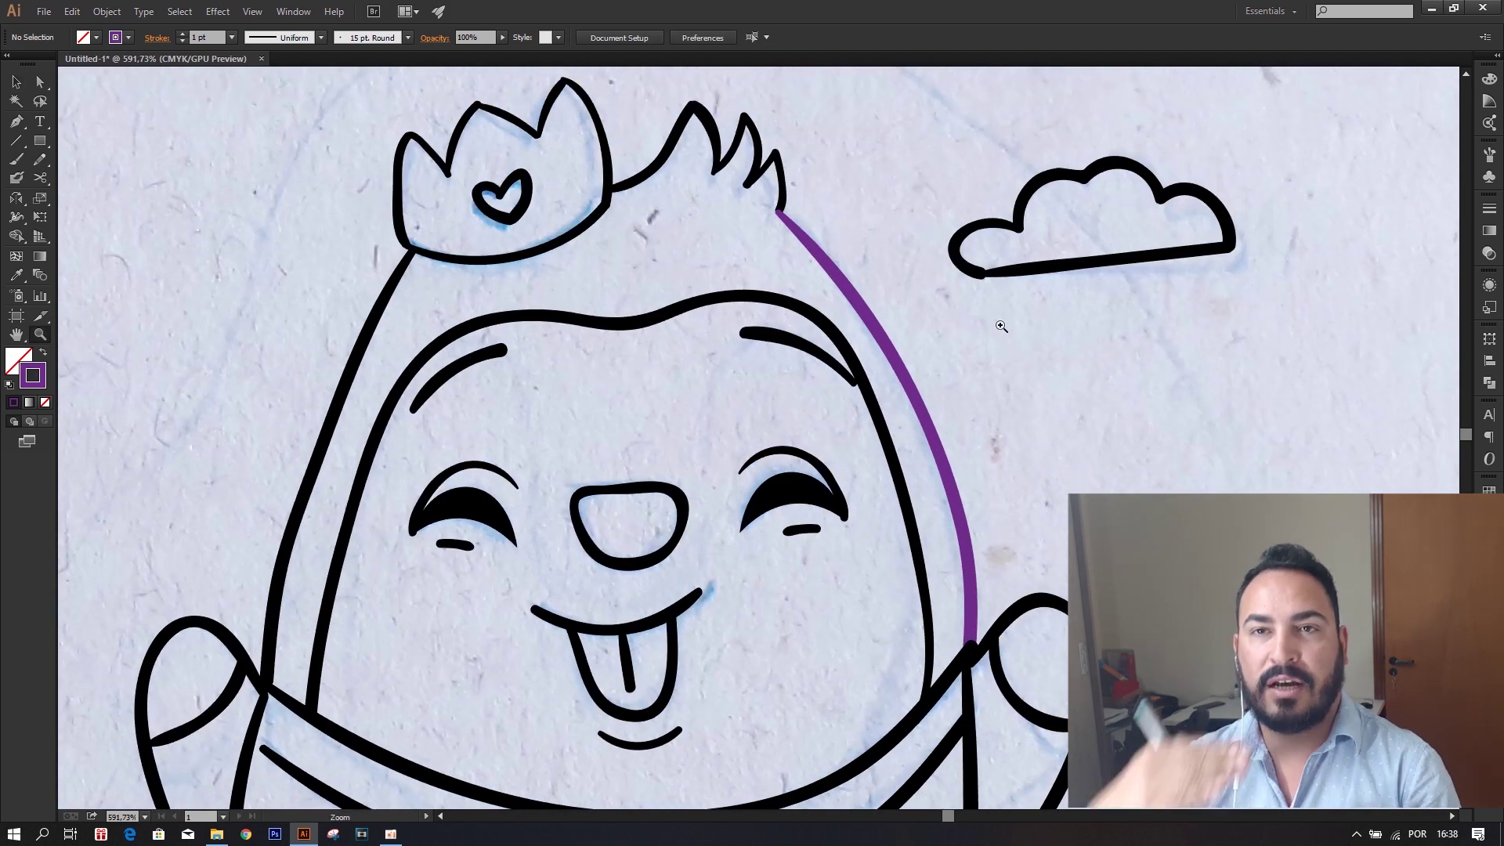